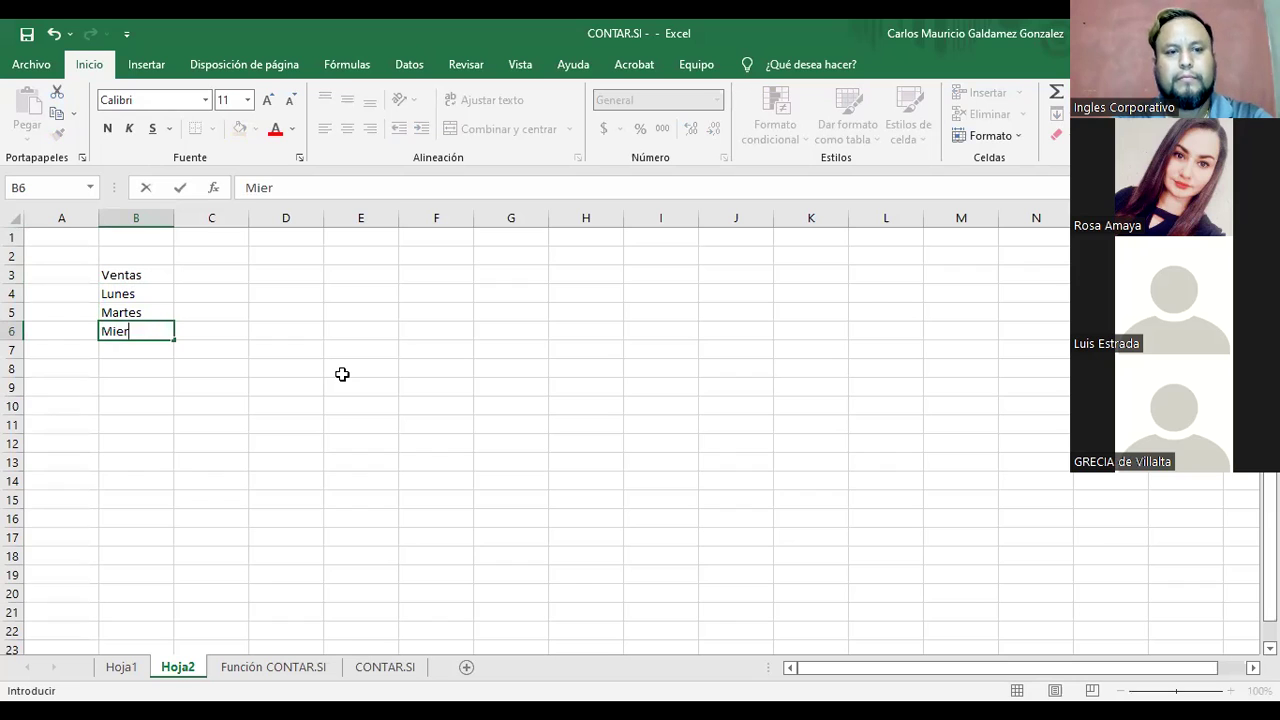
Step: Complete the weekday list in B6:B10 with Miercoles, Jueves, Viernes, Sabado and Domingo
key(Return)
text(Jueves)
key(Return)
text(Viernes)
key(Return)
text(Sabado)
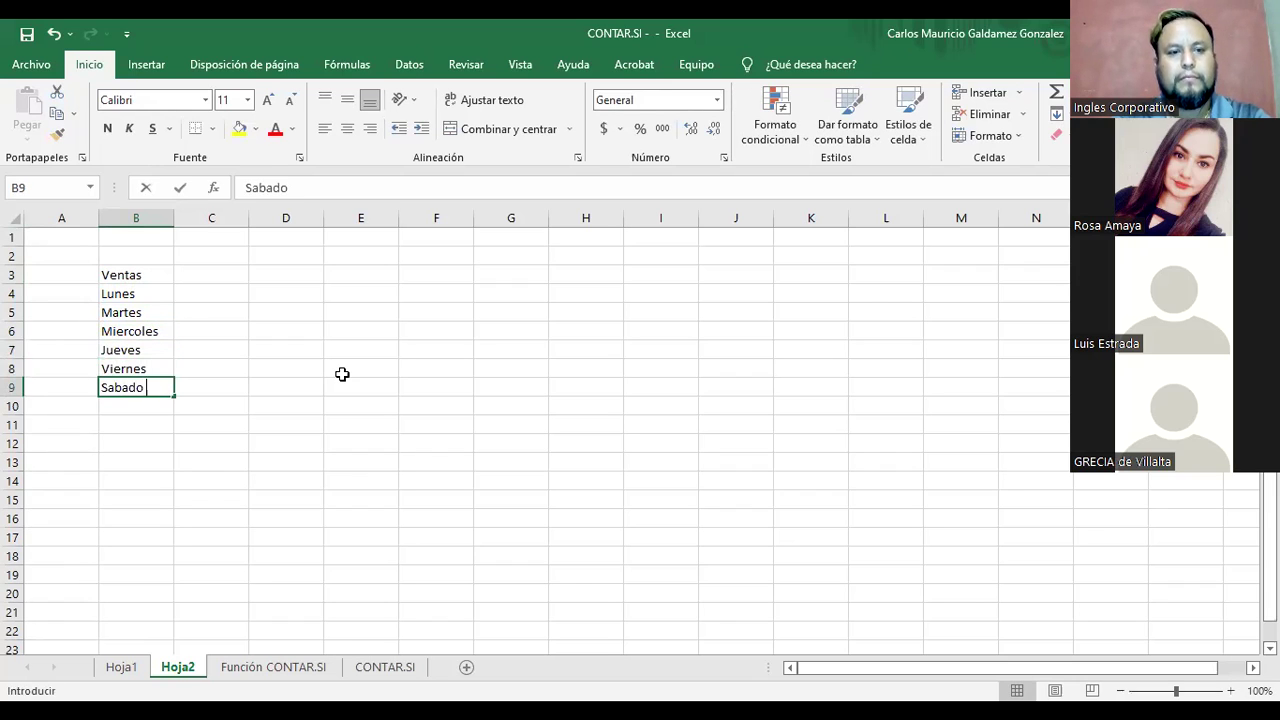
key(Return)
text(Domingo)
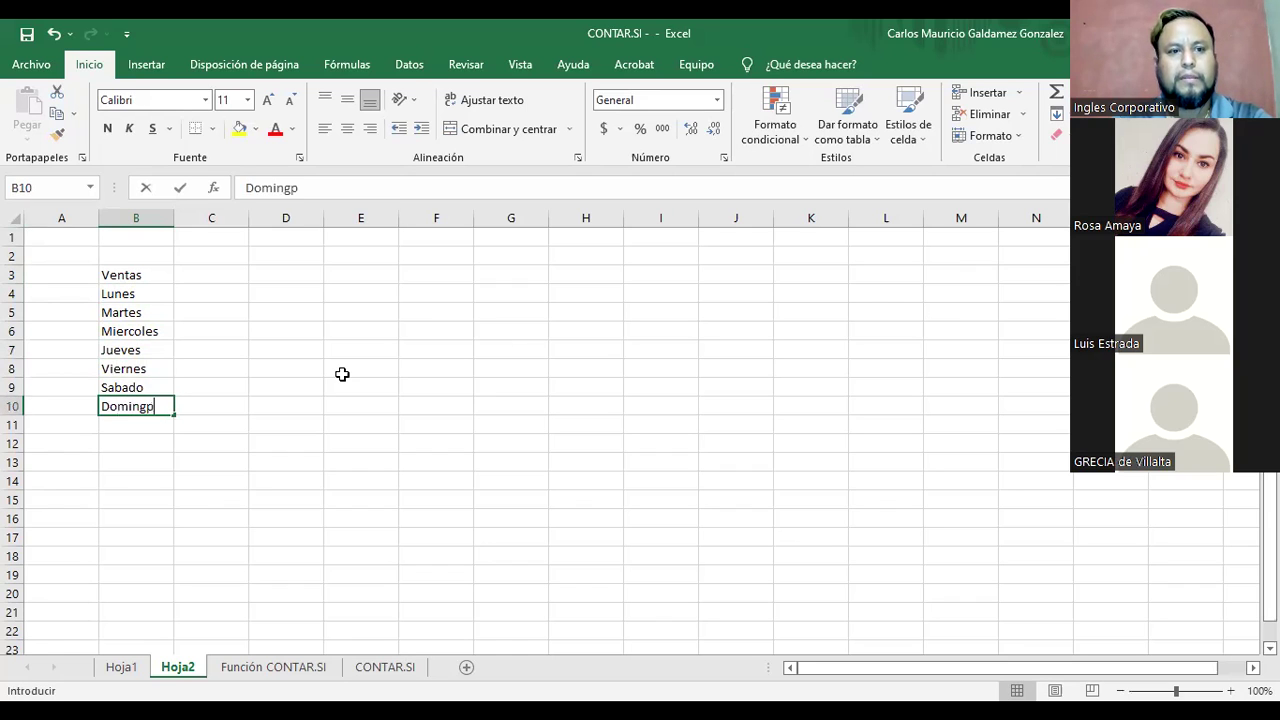
key(BackSpace)
text(o)
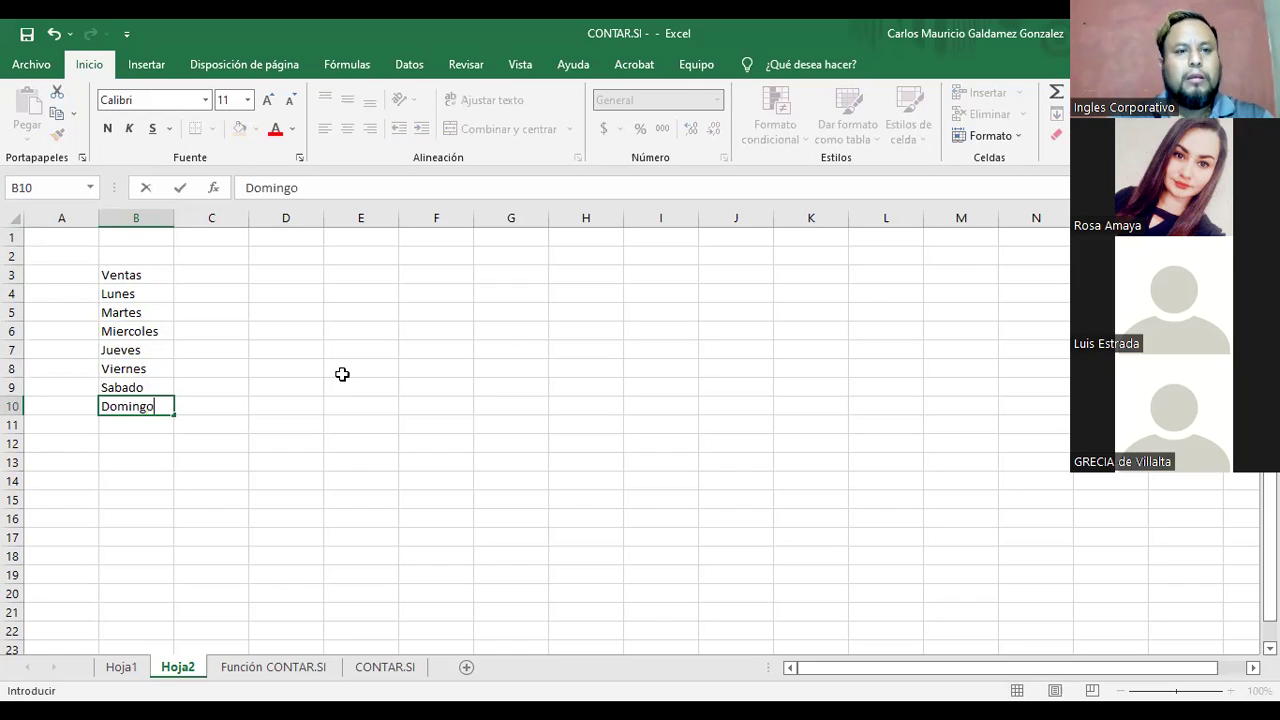
Step: Add the header "Producto mas Vendido" in C3 and fit column C to its text
click(223, 273)
text(P)
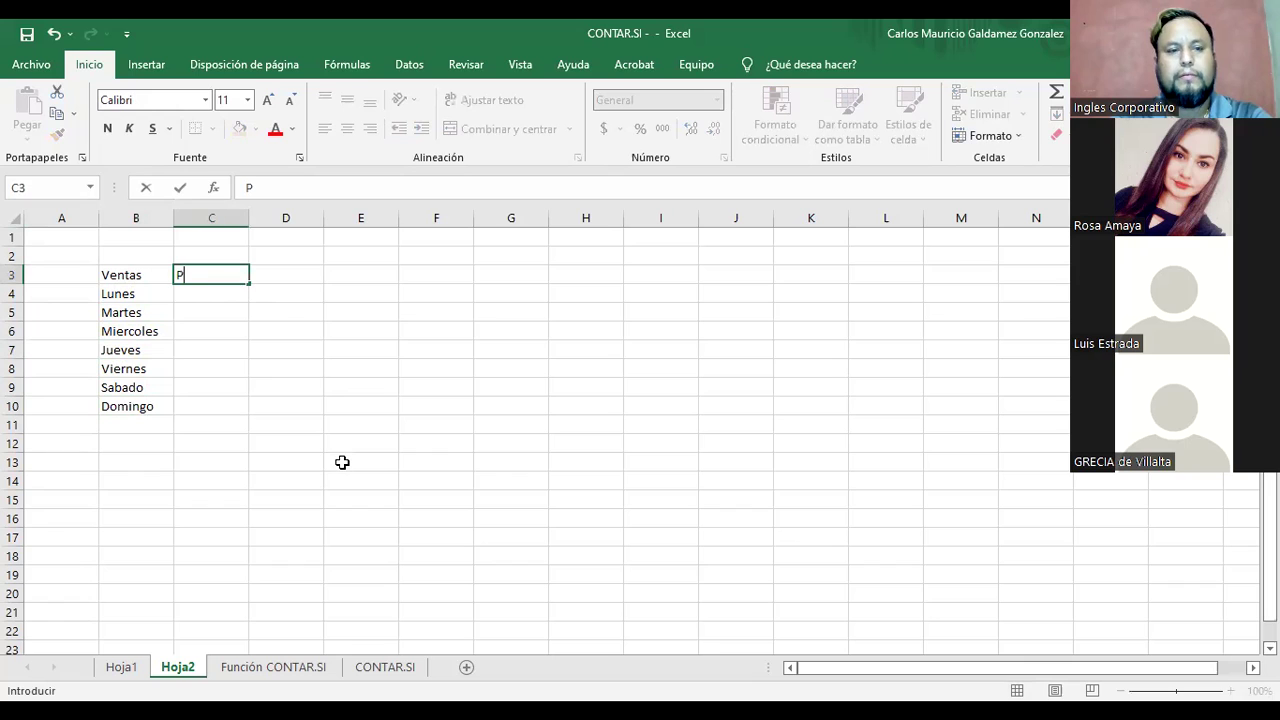
text(roducto mas Vendido)
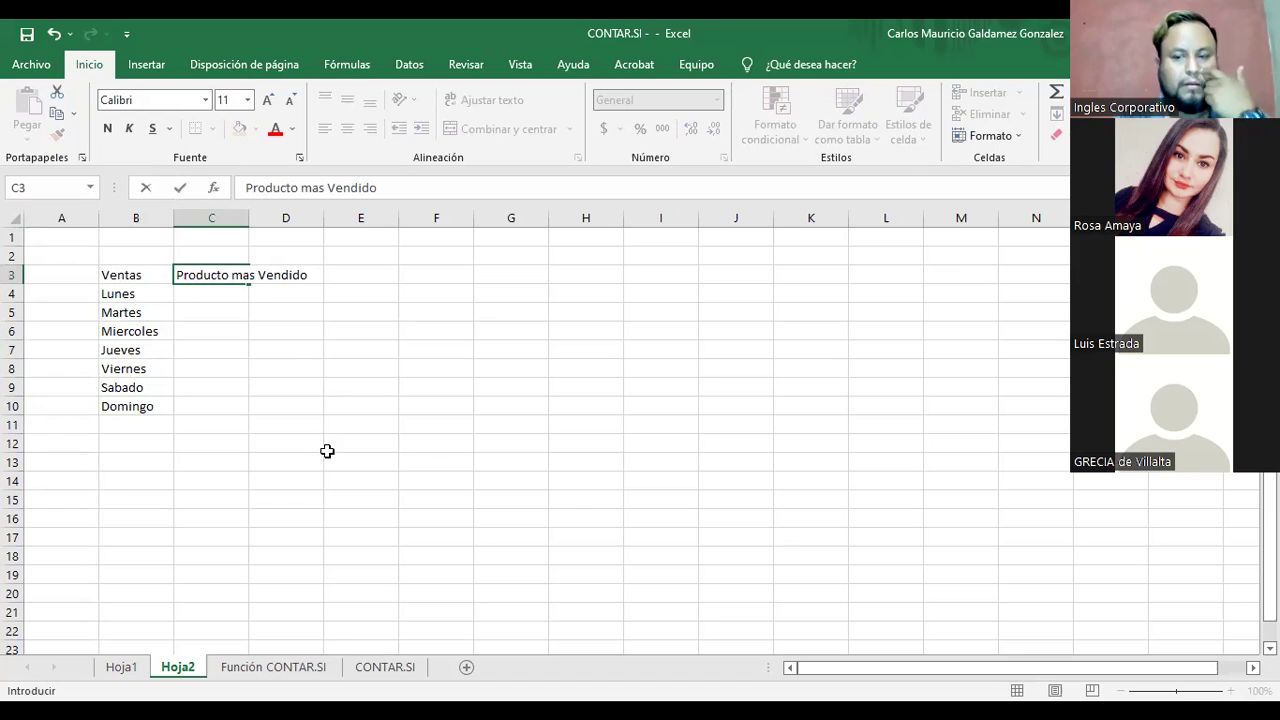
key(Return)
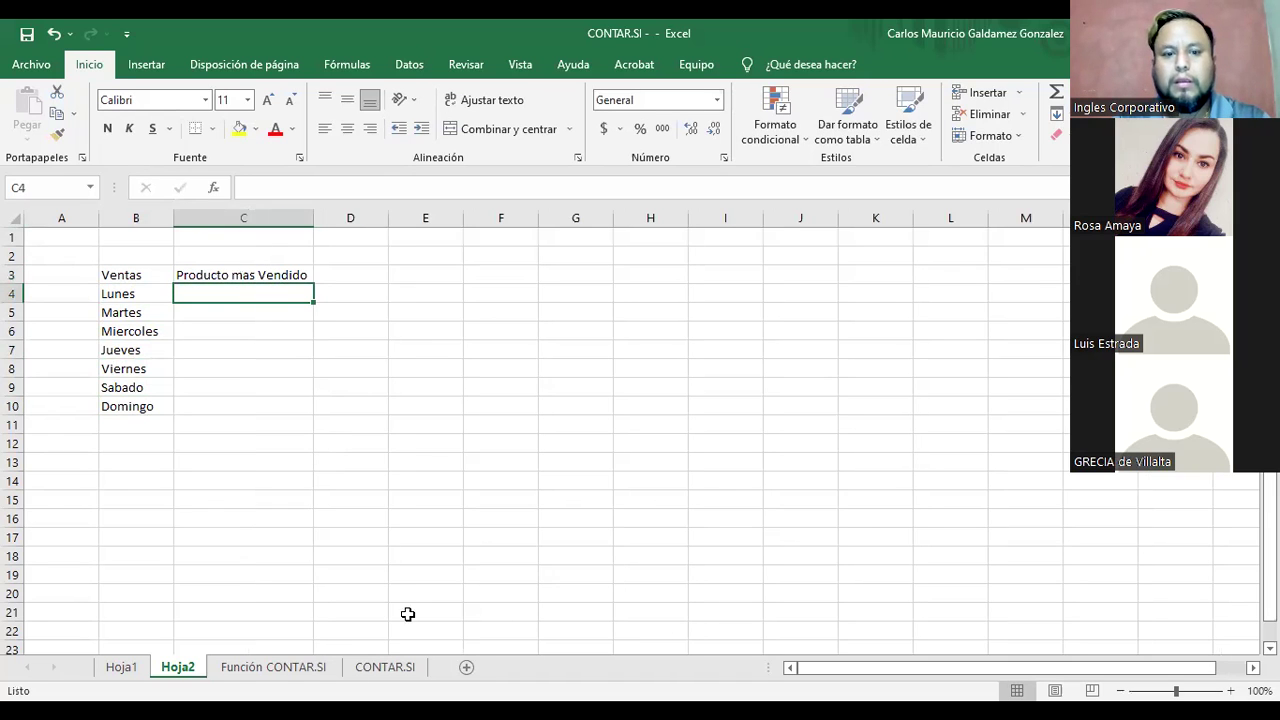
click(121, 668)
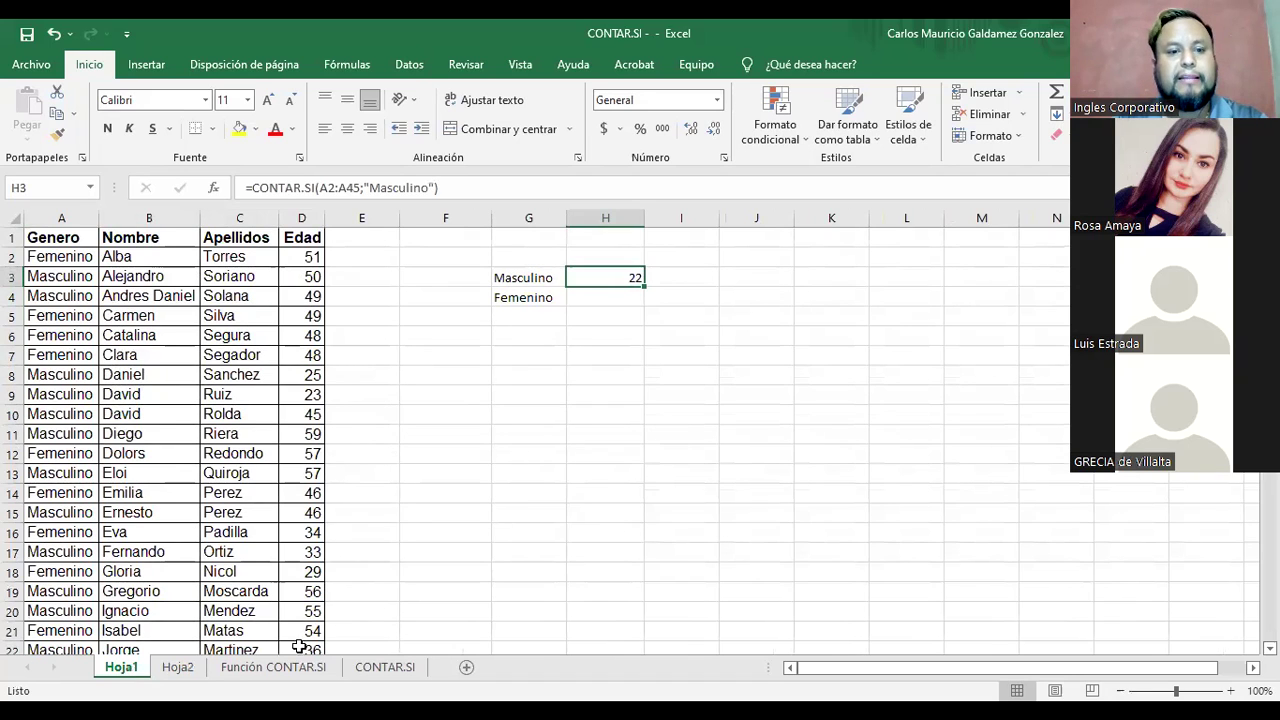
click(186, 670)
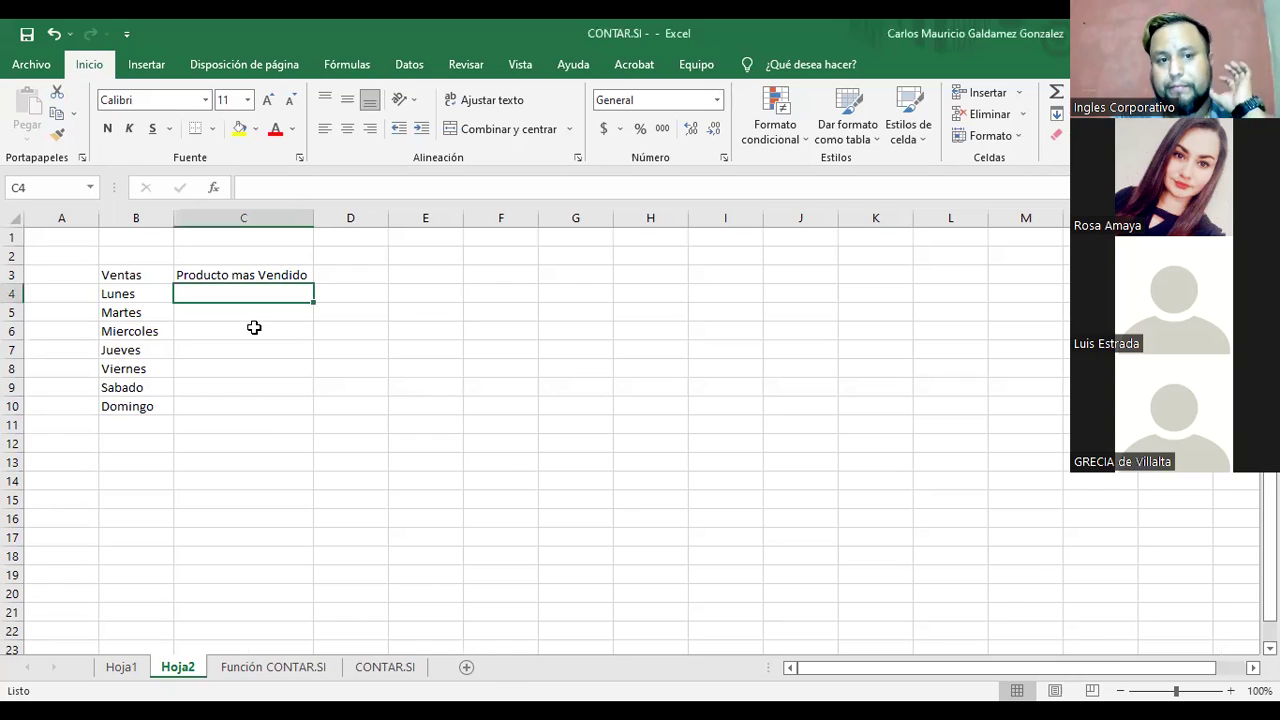
Step: Add the header "Venta" in D3, beside the best-selling product header
click(333, 281)
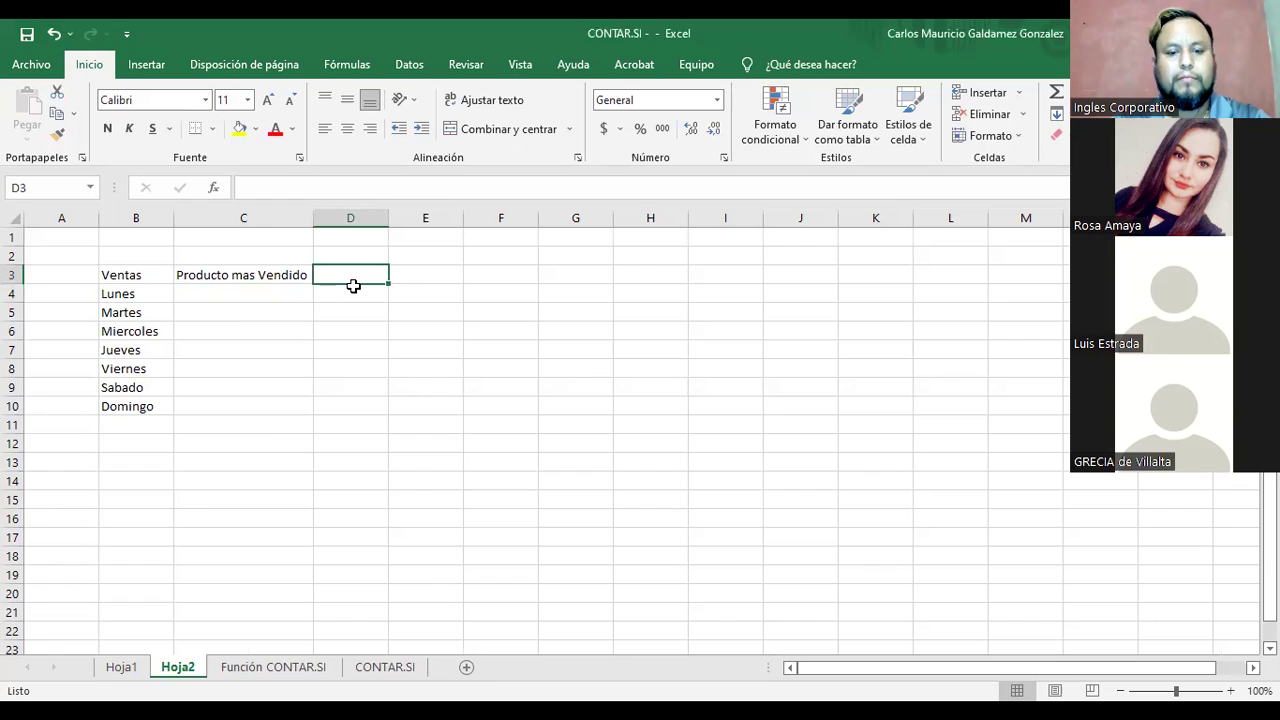
text(Venta)
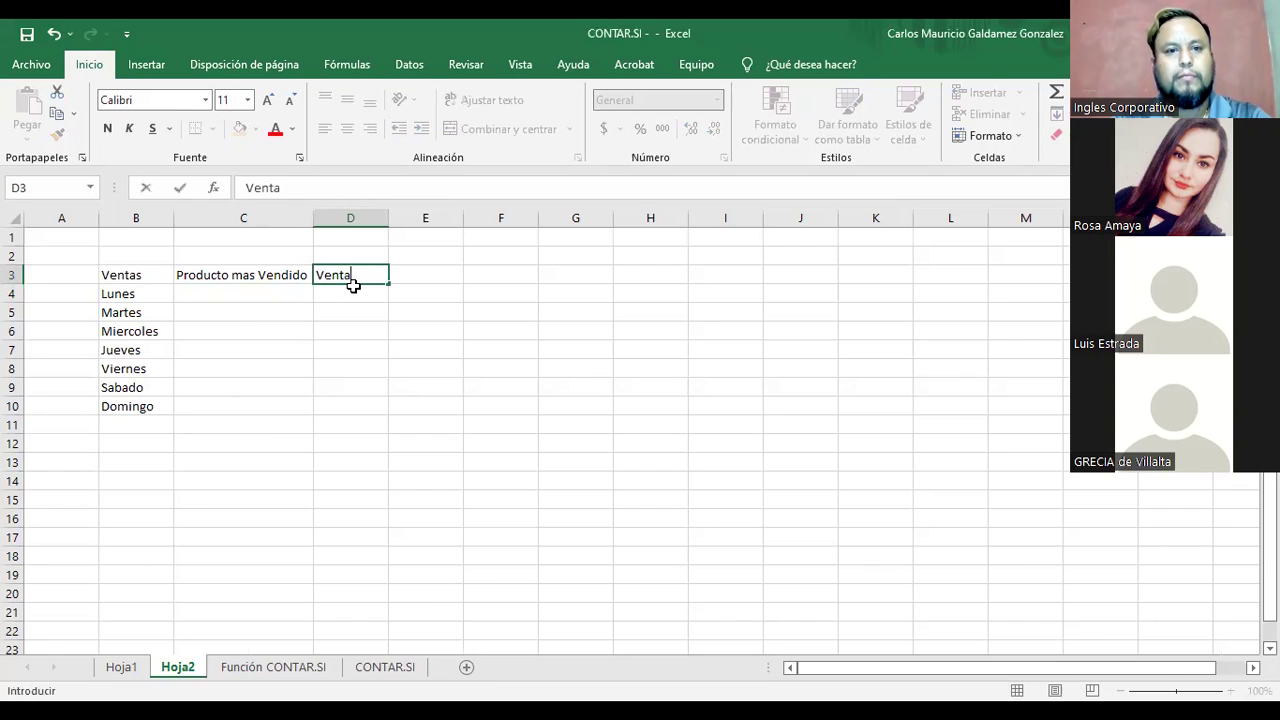
key(Return)
Step: Enter the best-selling products for Lunes to Jueves in C4:C7: Manzanas, Leche, Manzanas and Huevos
click(224, 290)
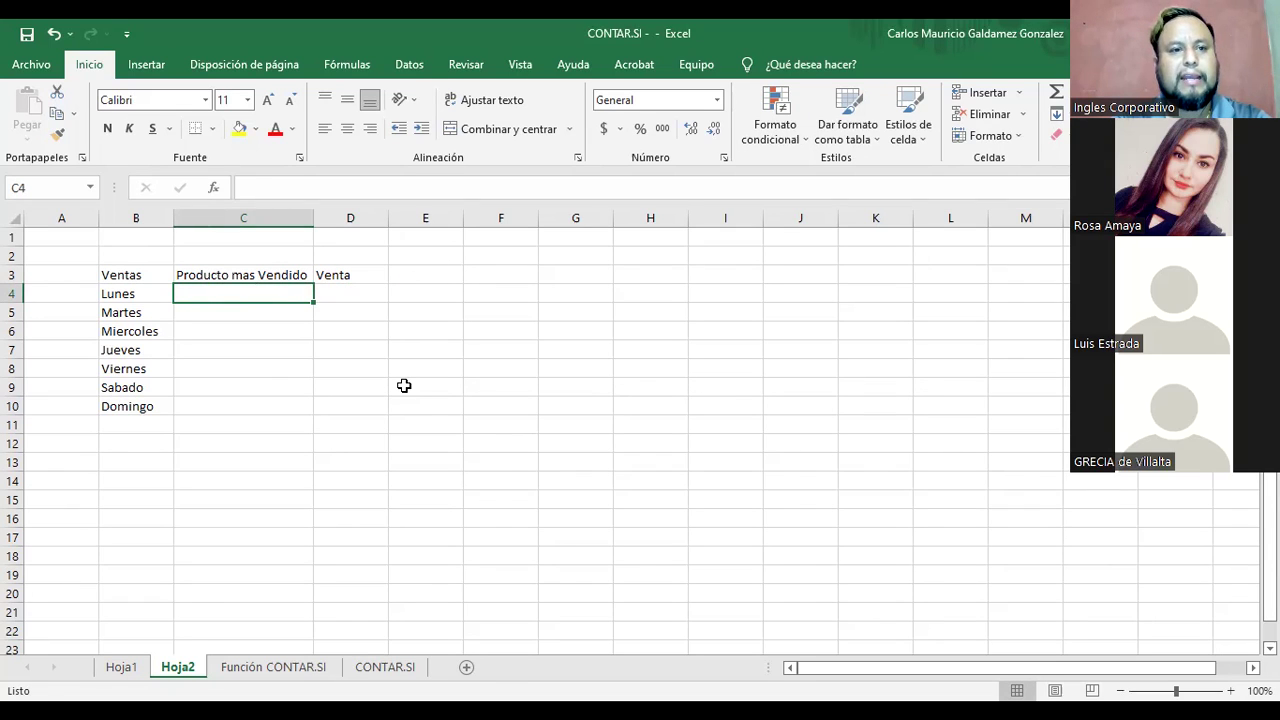
text(A)
key(BackSpace)
text(Manzanas)
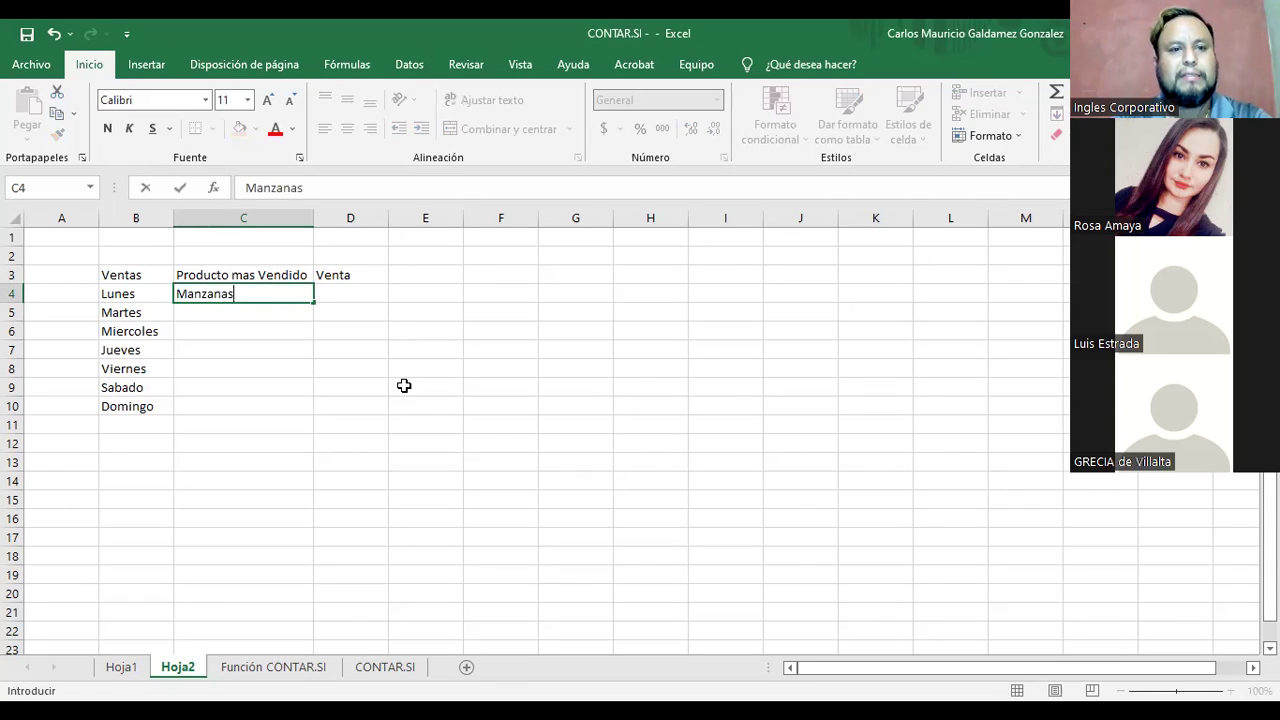
key(Return)
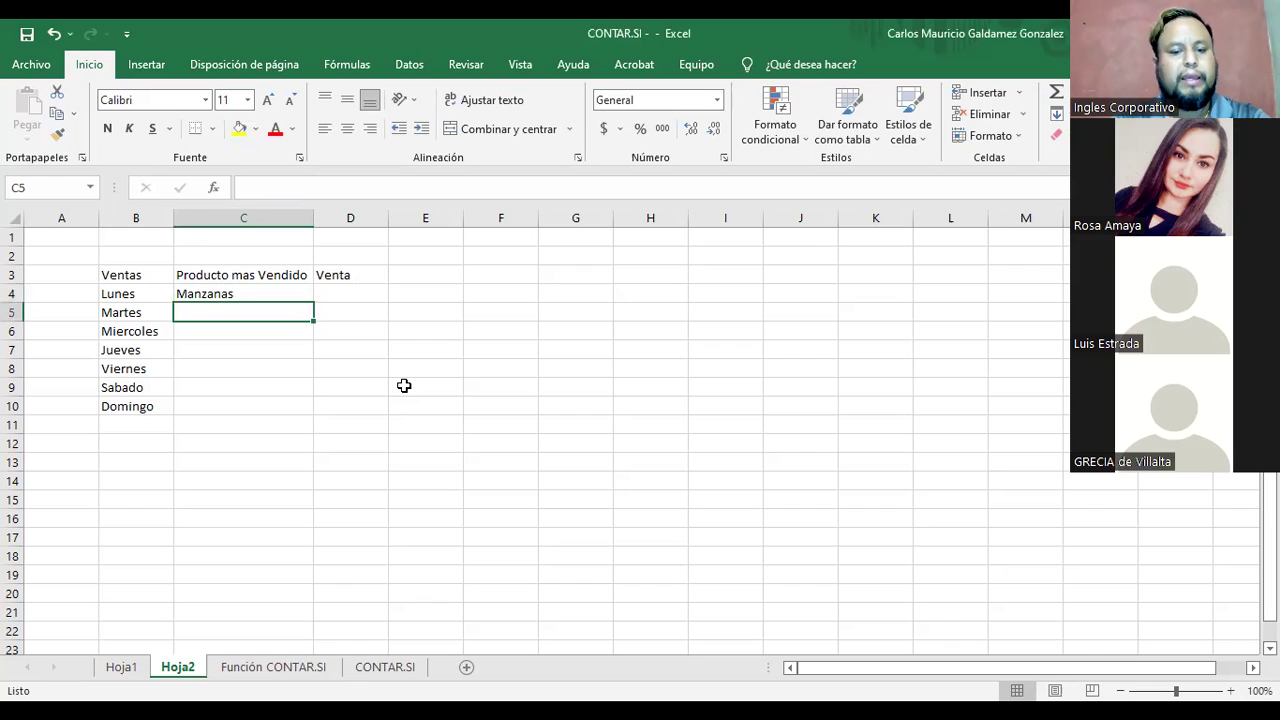
text(Leche)
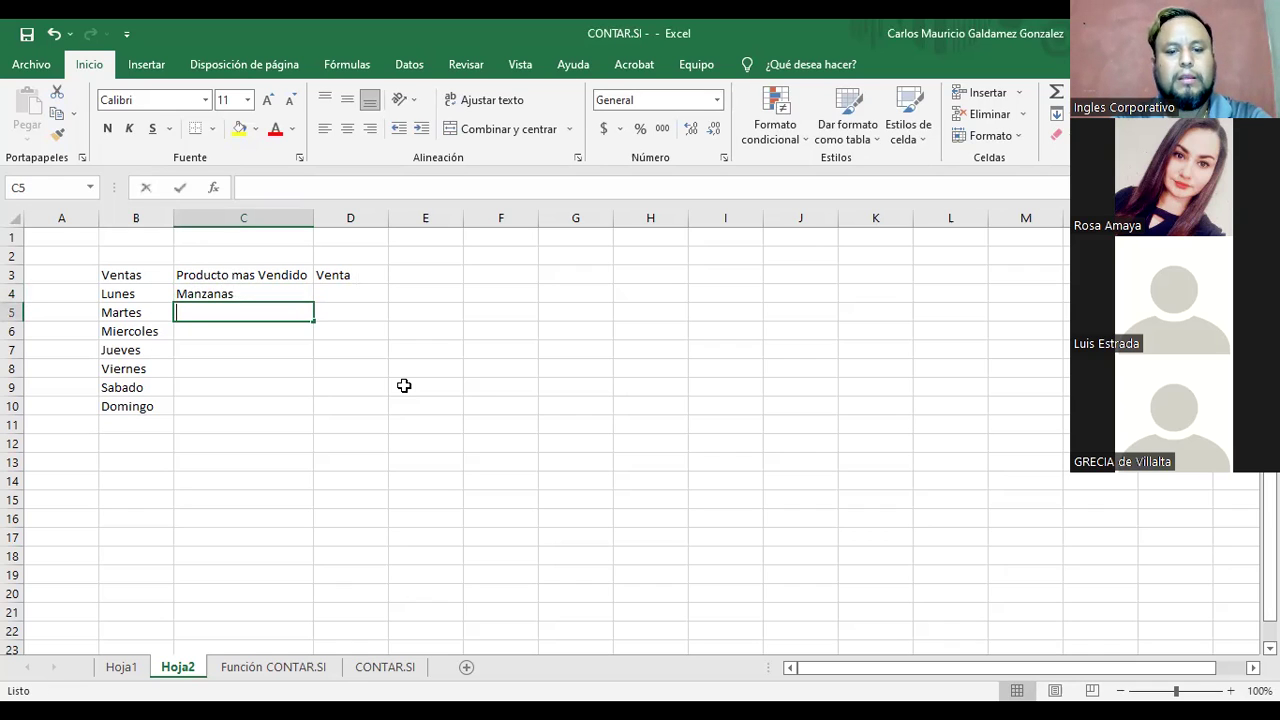
key(Return)
text(Manzanas)
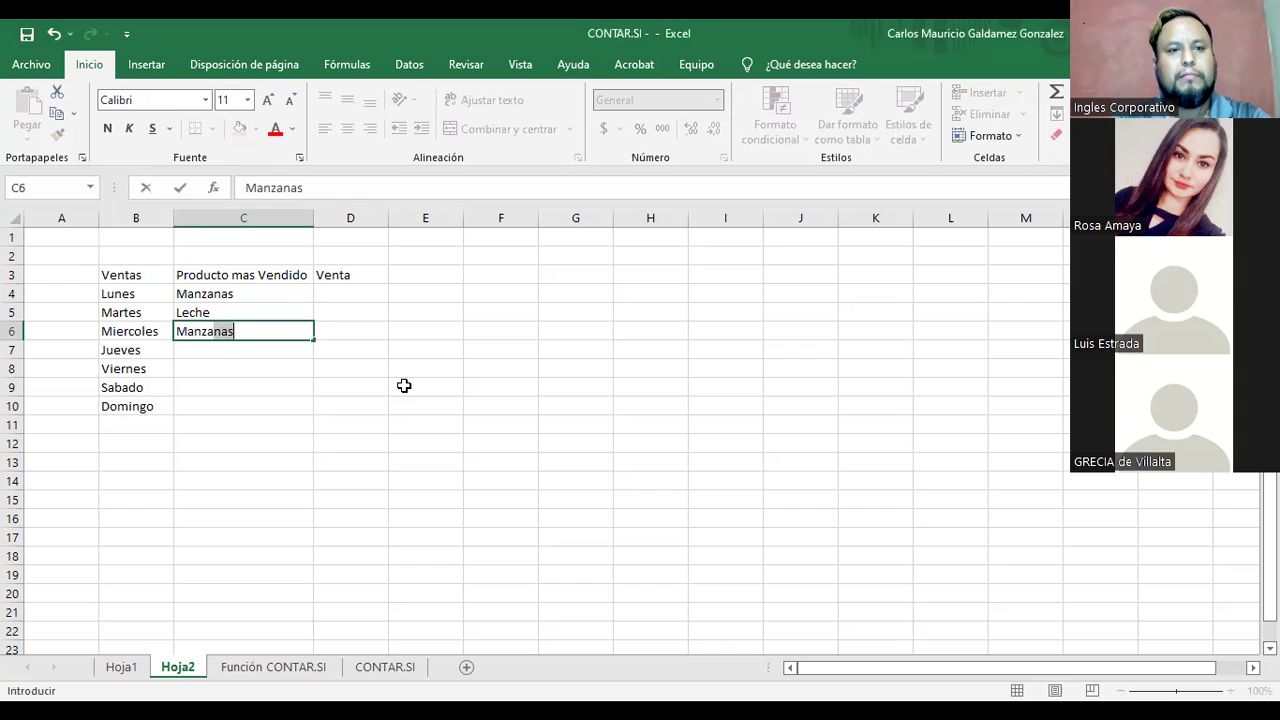
key(Return)
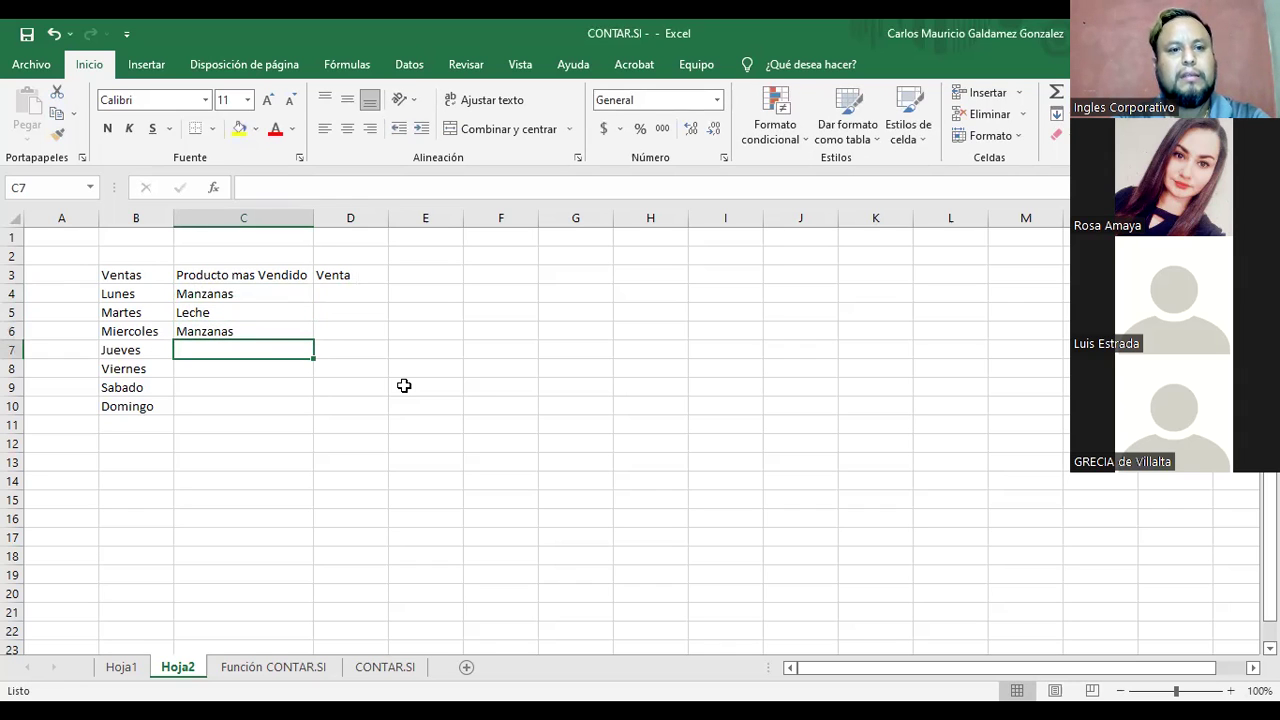
text(Huevos)
key(Return)
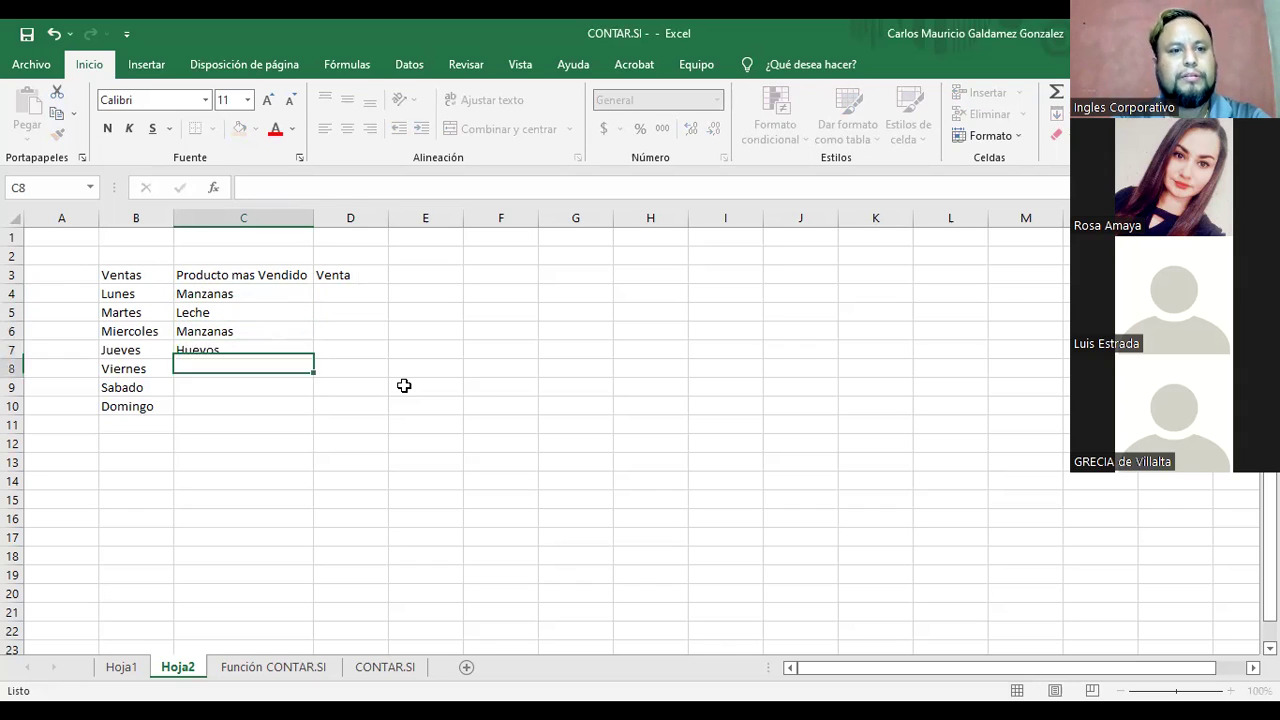
Step: Enter the best-selling products for Viernes to Domingo in C8:C10: Tocino, Manzanas and Queso
text(Tocino)
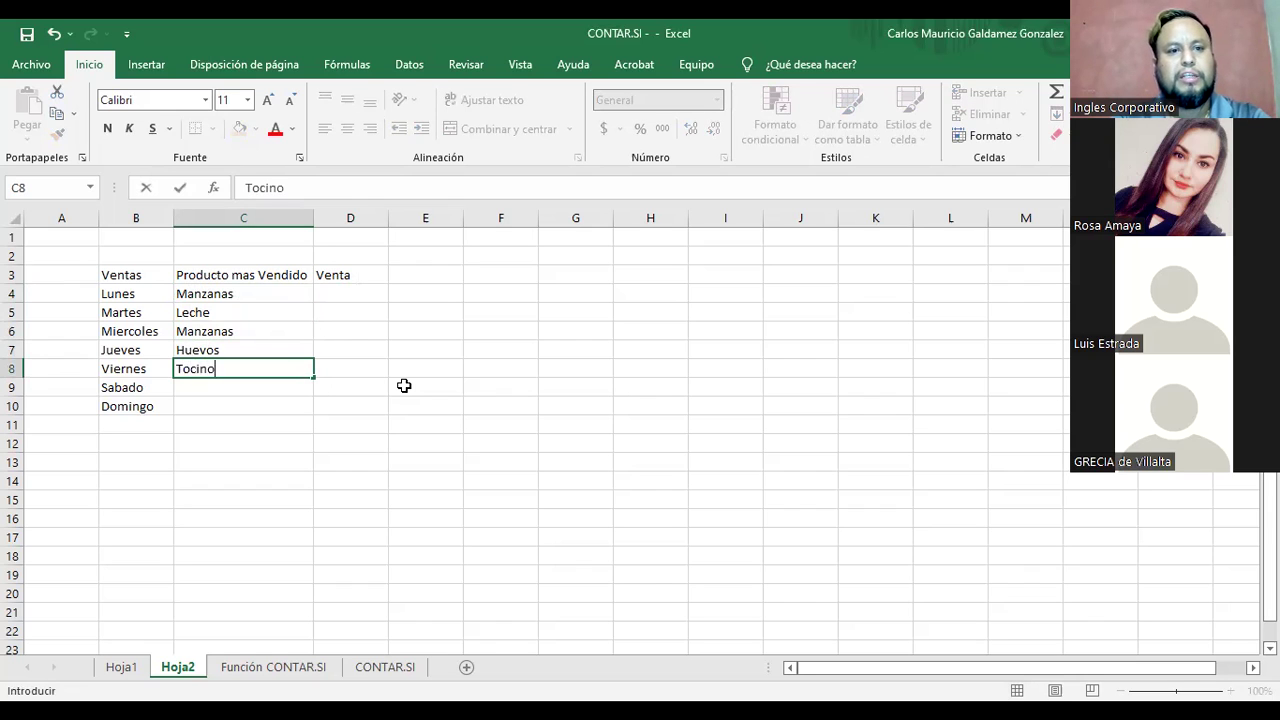
key(Return)
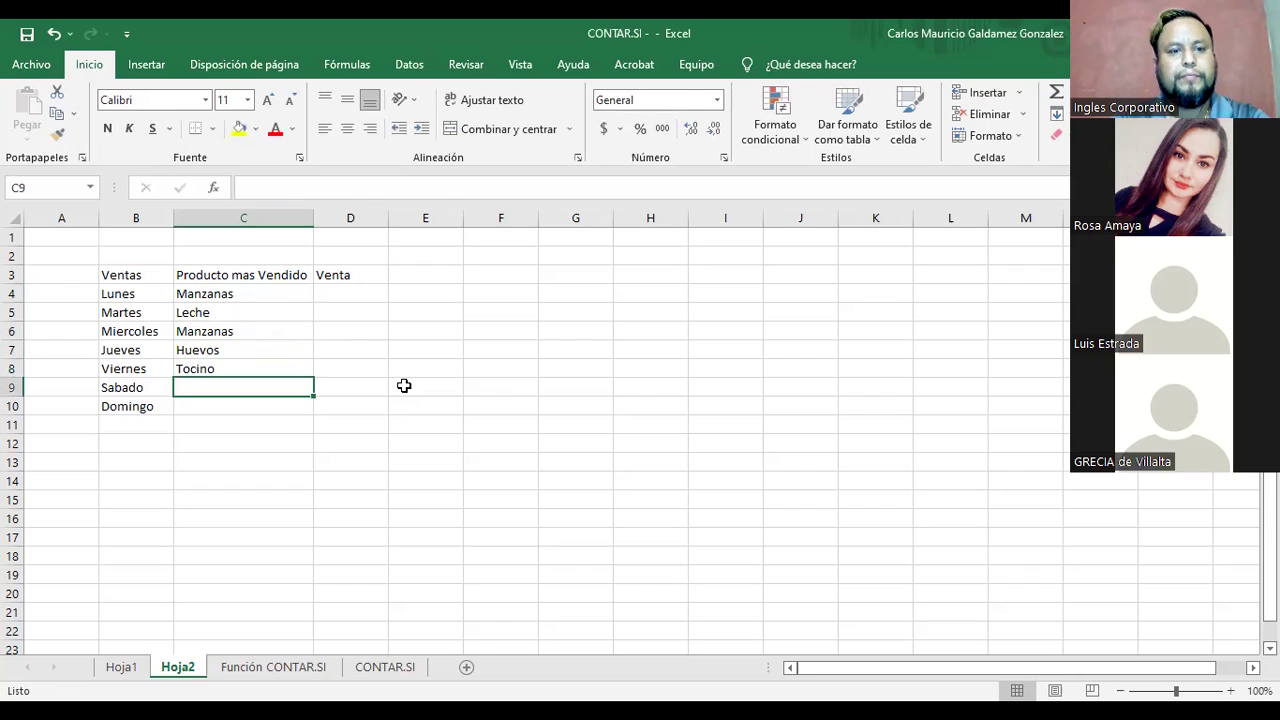
text(Le)
key(BackSpace)
key(BackSpace)
key(BackSpace)
text(Manza)
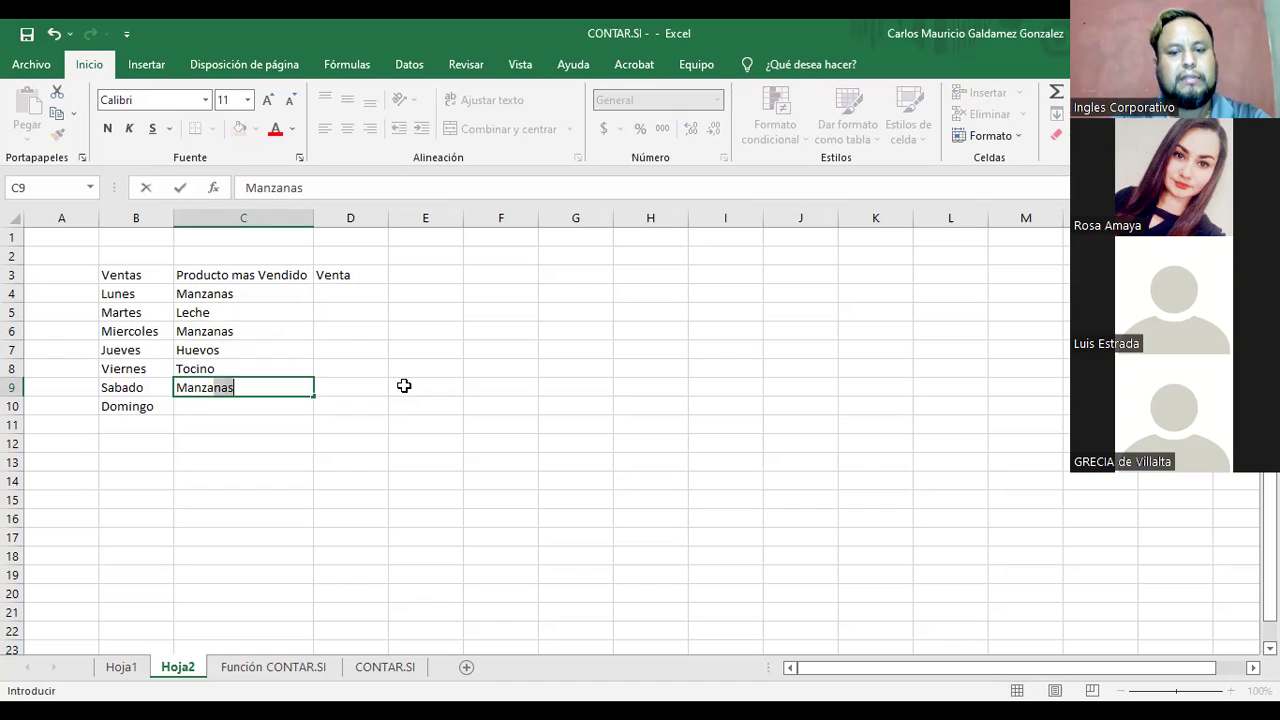
key(Return)
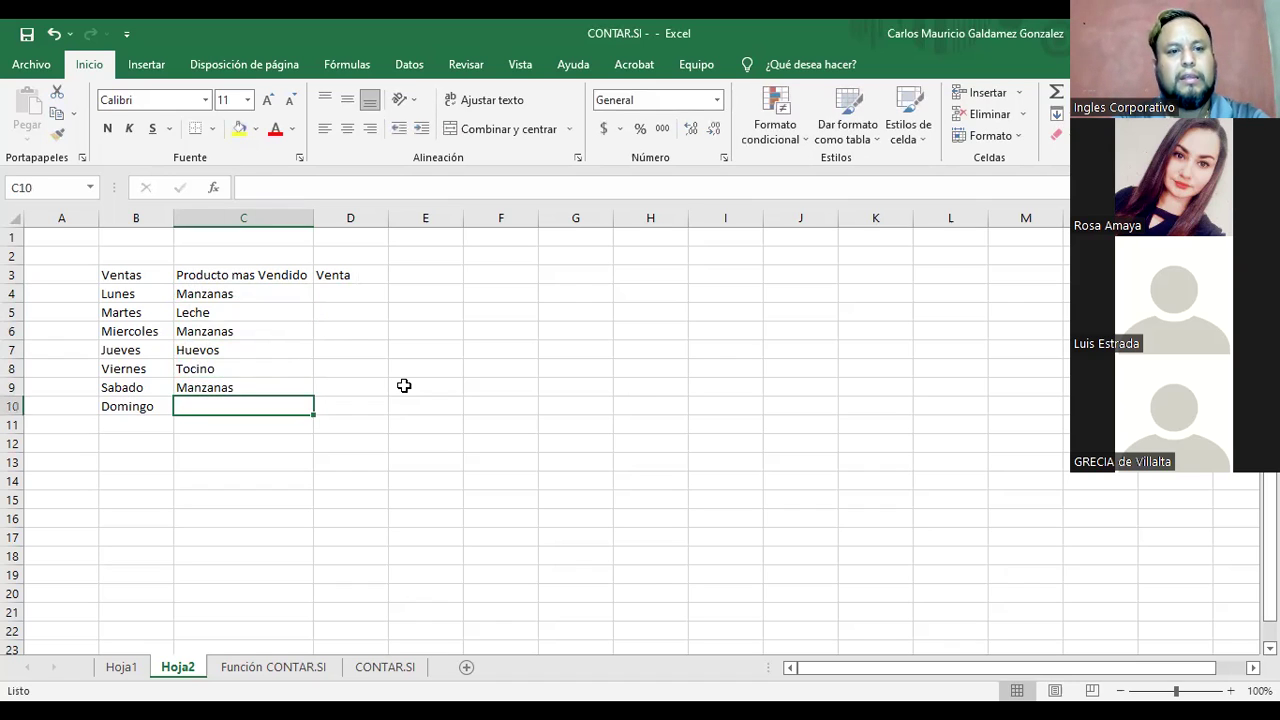
text(Queso)
key(BackSpace)
text(o)
key(Return)
Step: Enter the sales amounts for Lunes to Jueves in D4:D7: 50, 45, 34 and 56
click(327, 290)
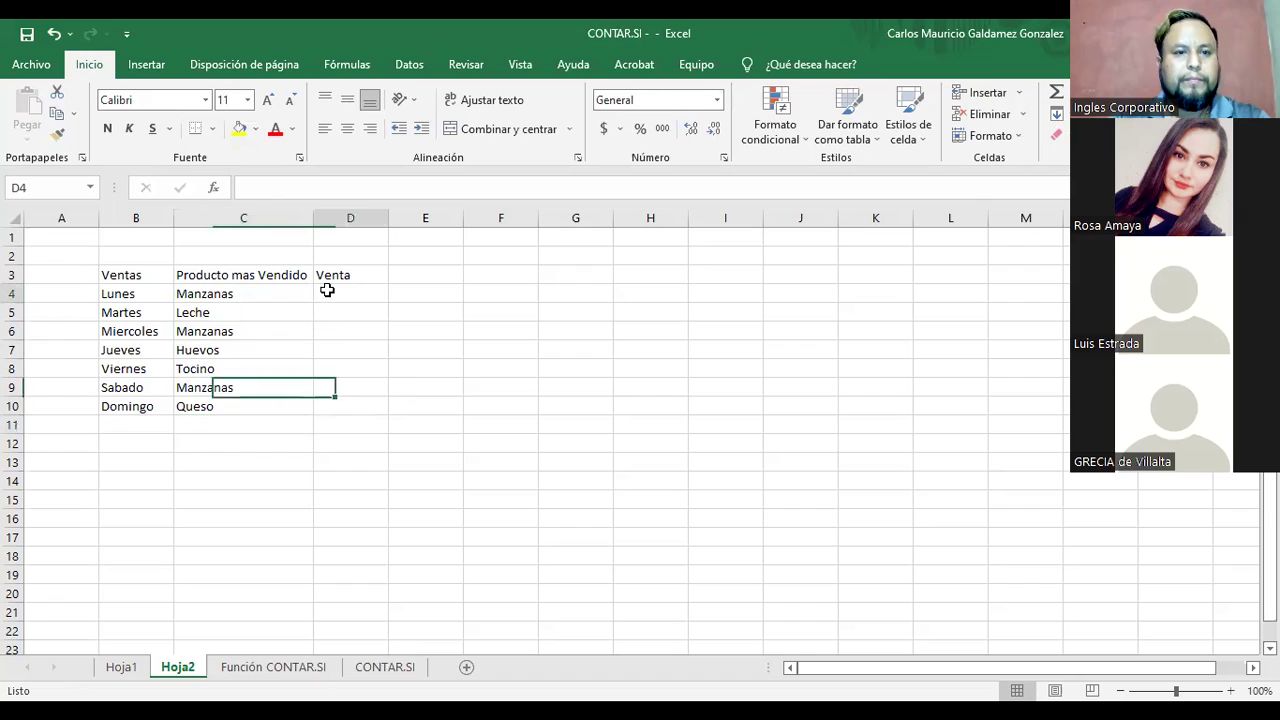
text(=)
key(BackSpace)
text(50)
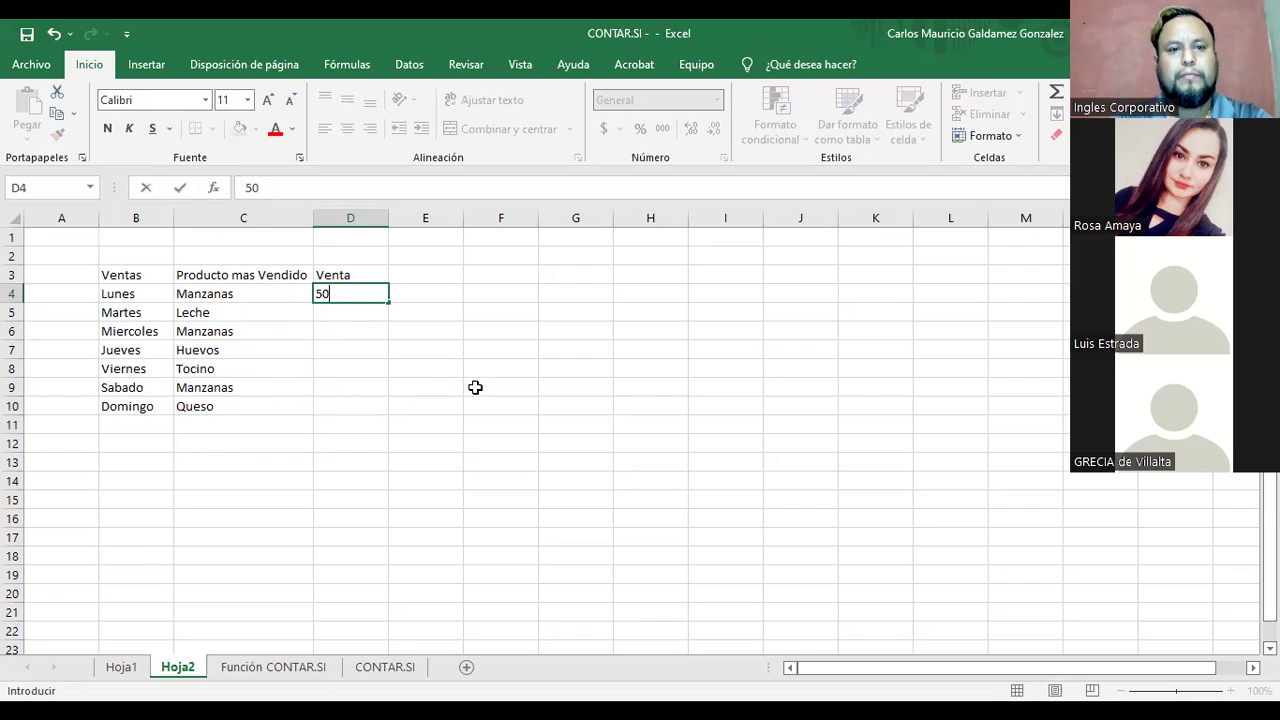
key(Return)
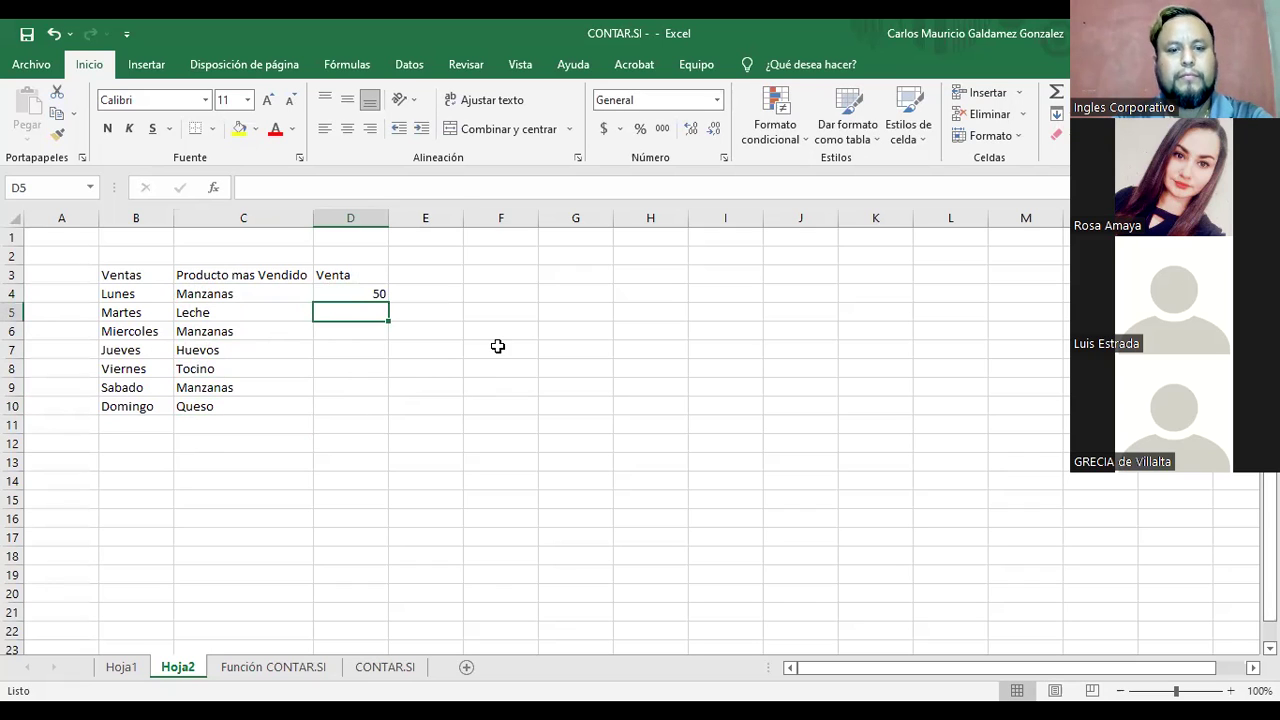
text(45)
key(Return)
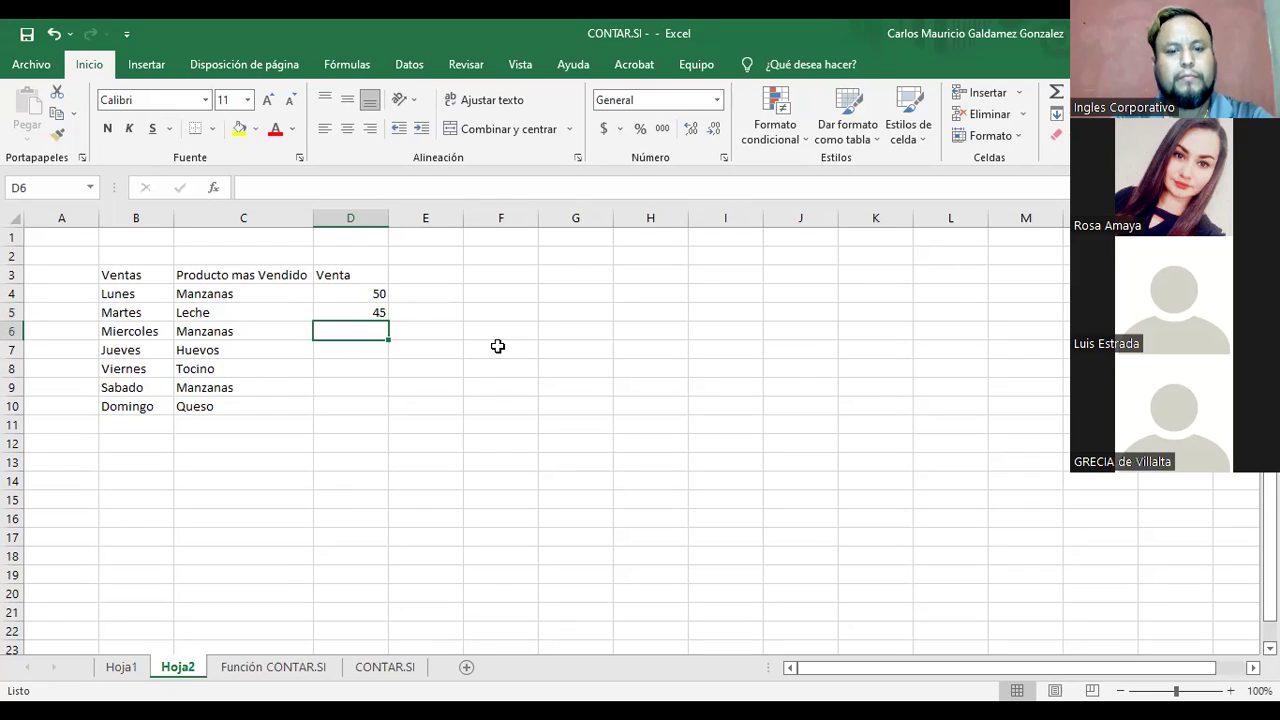
text(34)
key(Return)
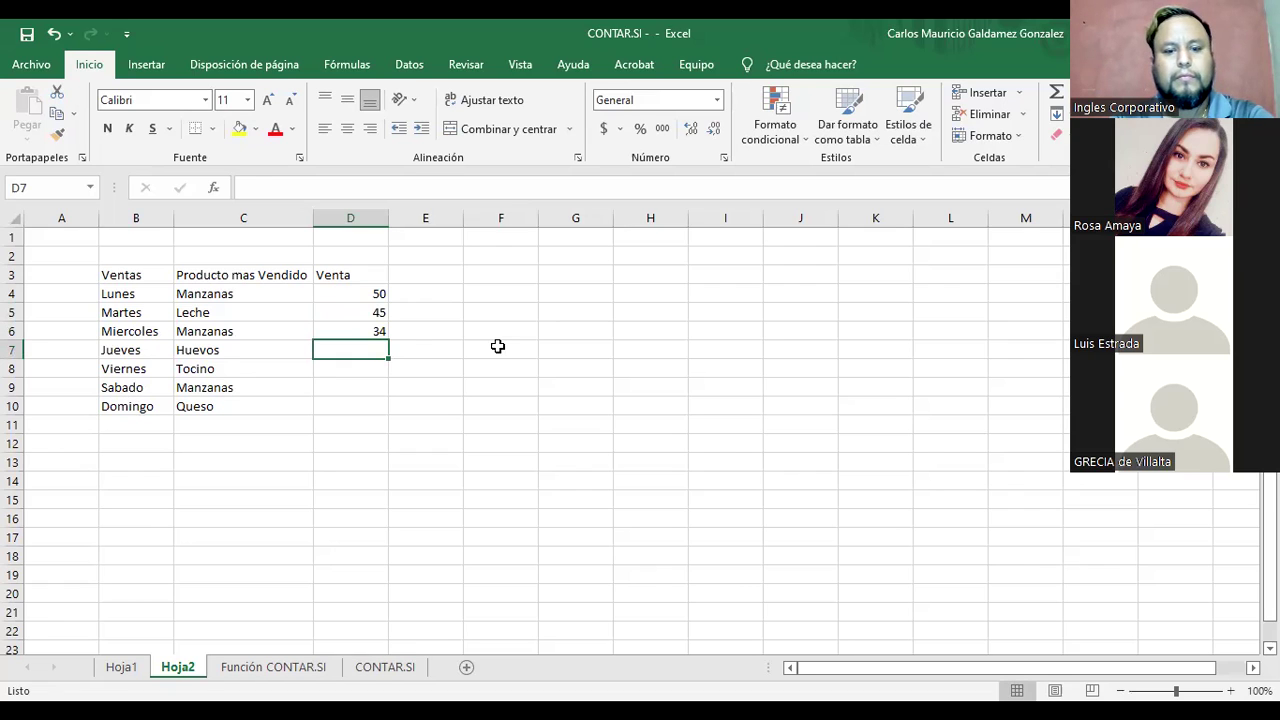
text(56)
key(Return)
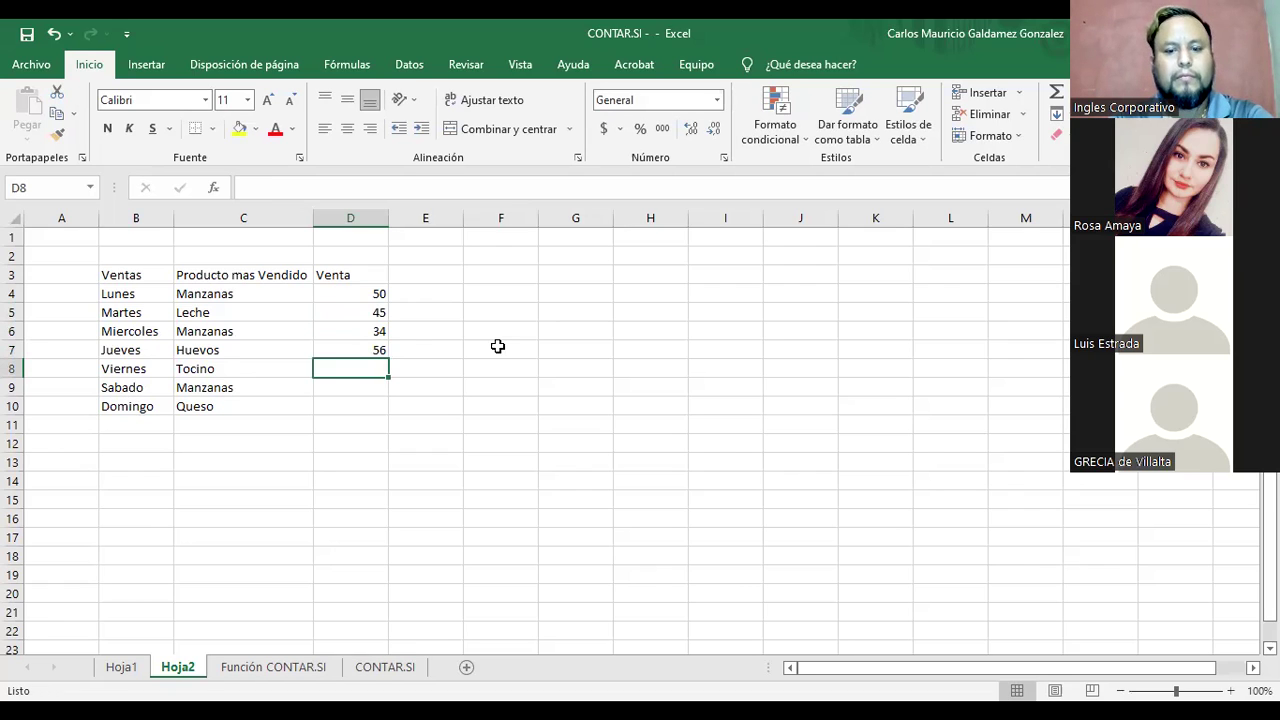
Step: Enter the sales amounts for Viernes to Domingo in D8:D10: 60, 29 and 23
text(60)
key(Return)
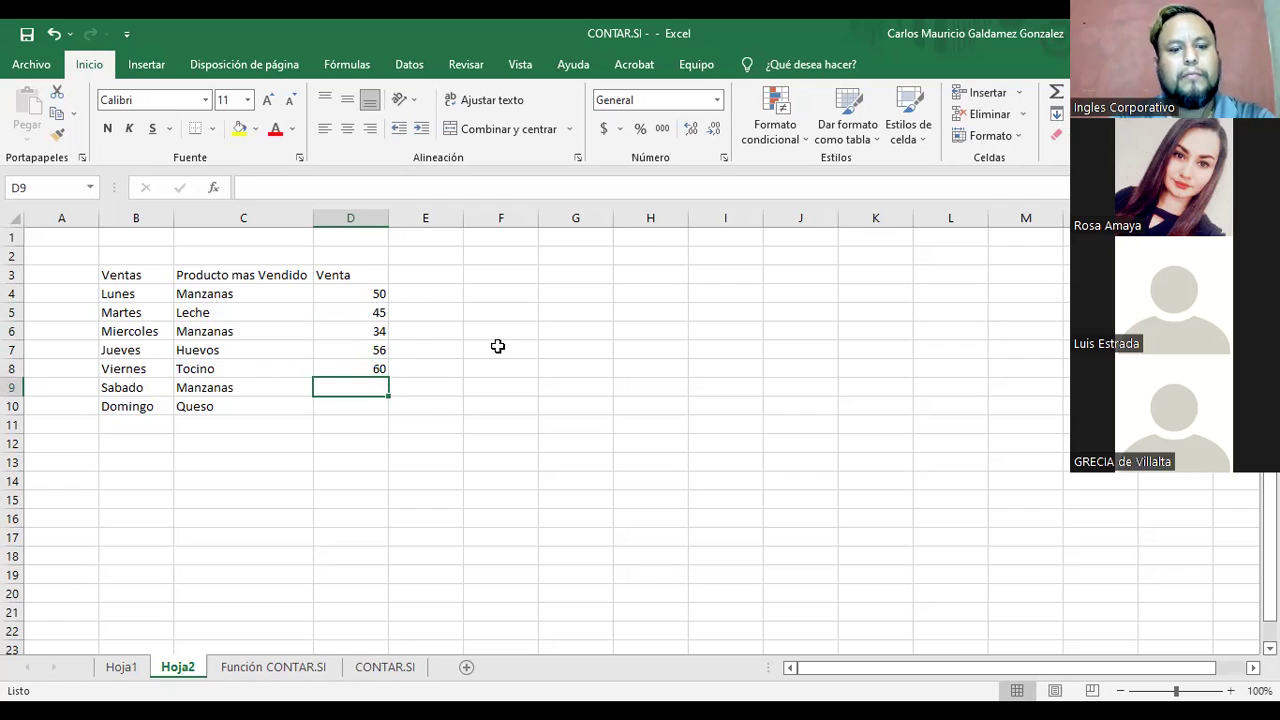
text(29)
key(Return)
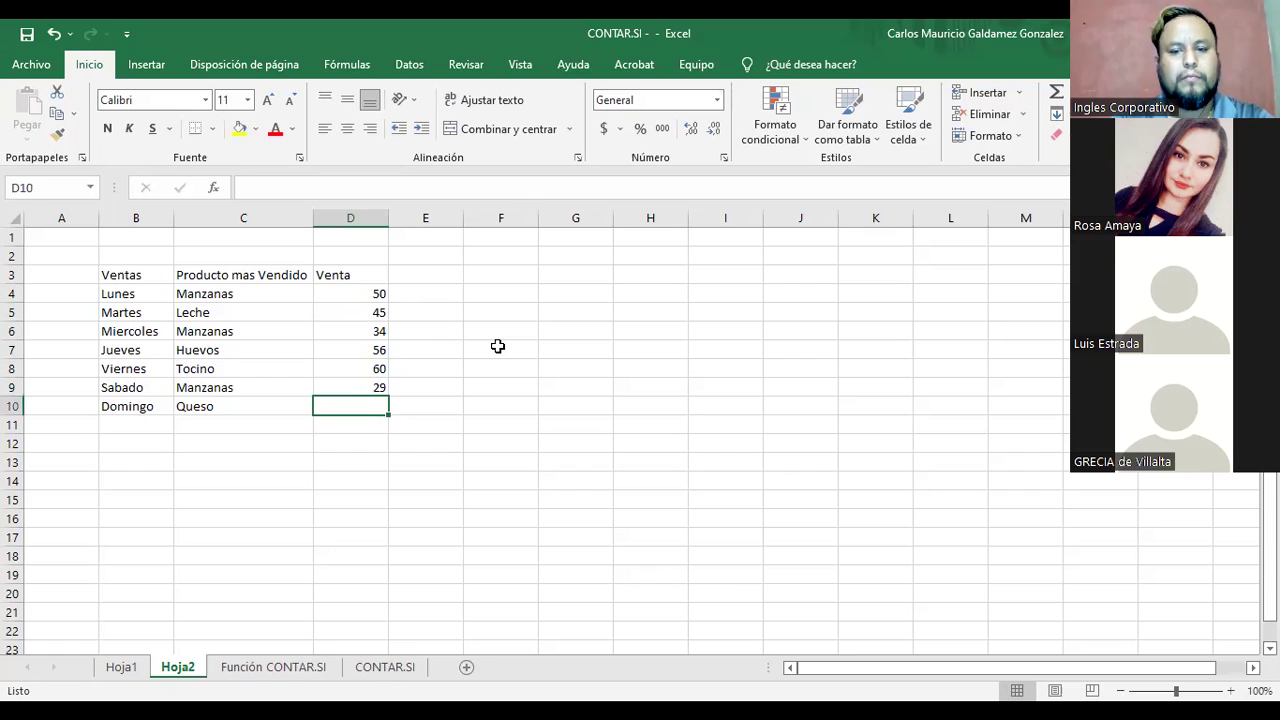
text(1)
key(BackSpace)
text(23)
key(Return)
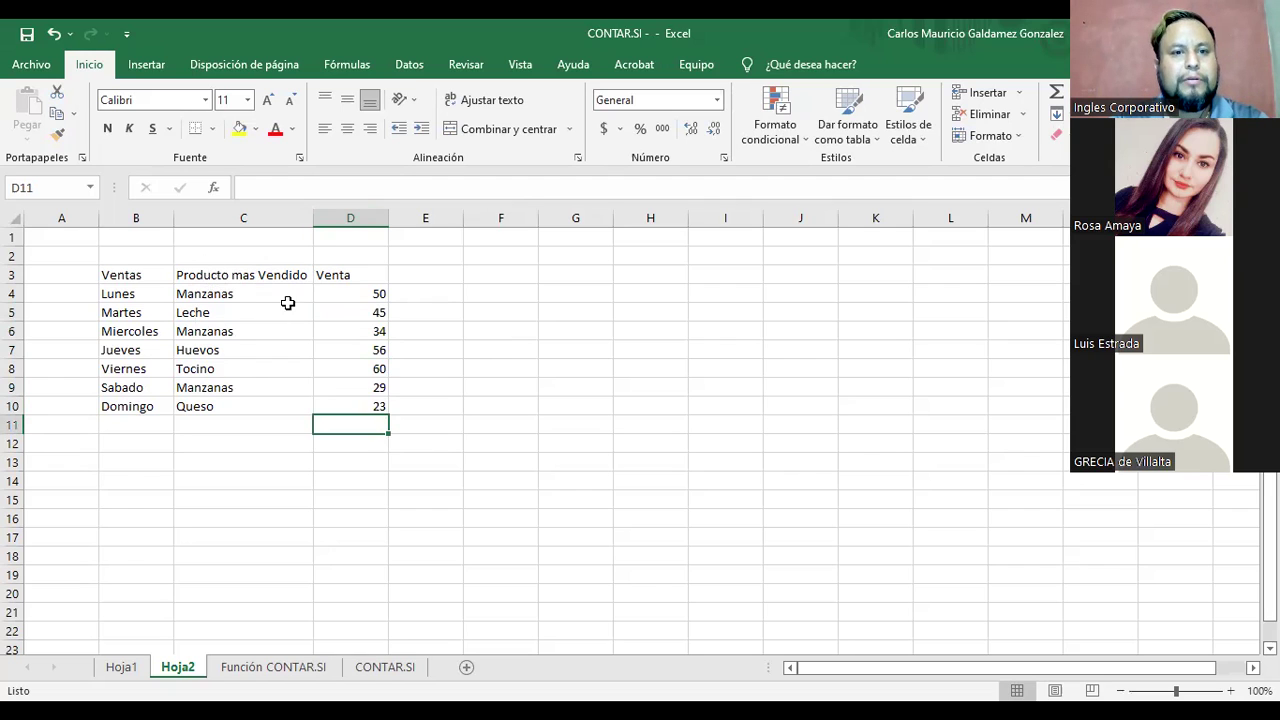
Step: Change the sales amount header in D3 to "Venta $"
double_click(362, 272)
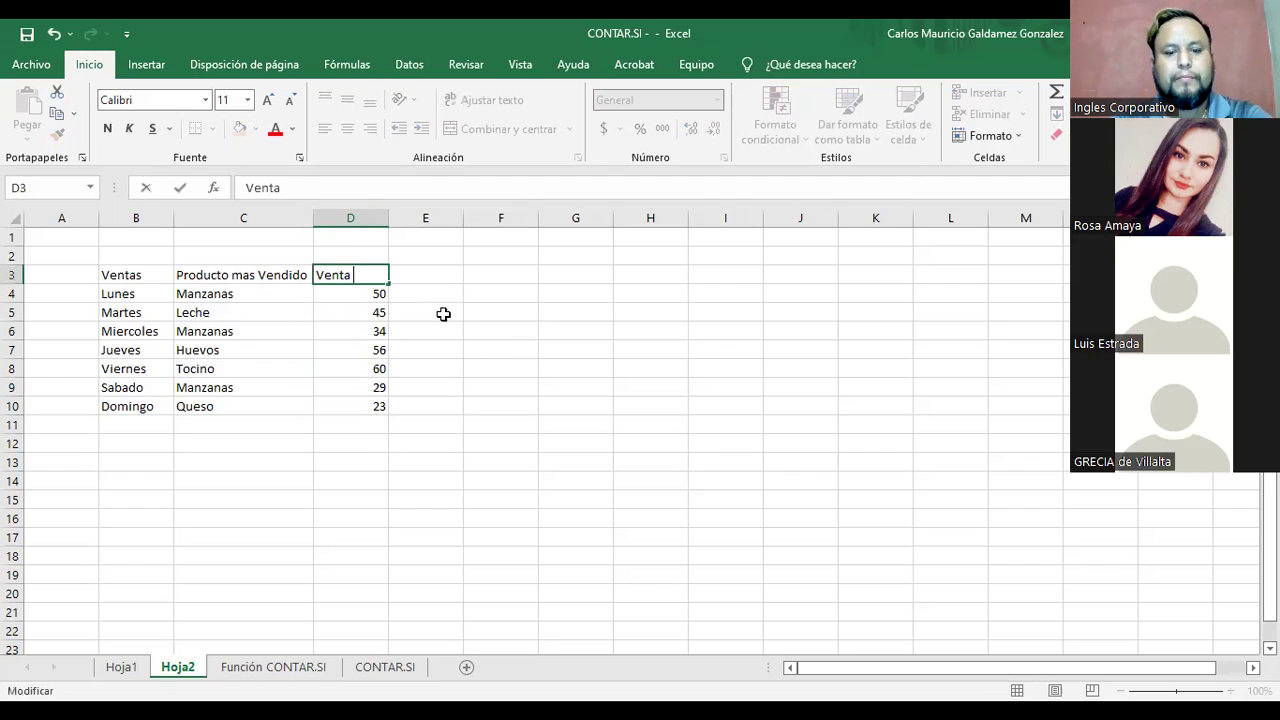
text($)
key(Return)
drag(210, 293, 218, 410)
drag(348, 290, 362, 399)
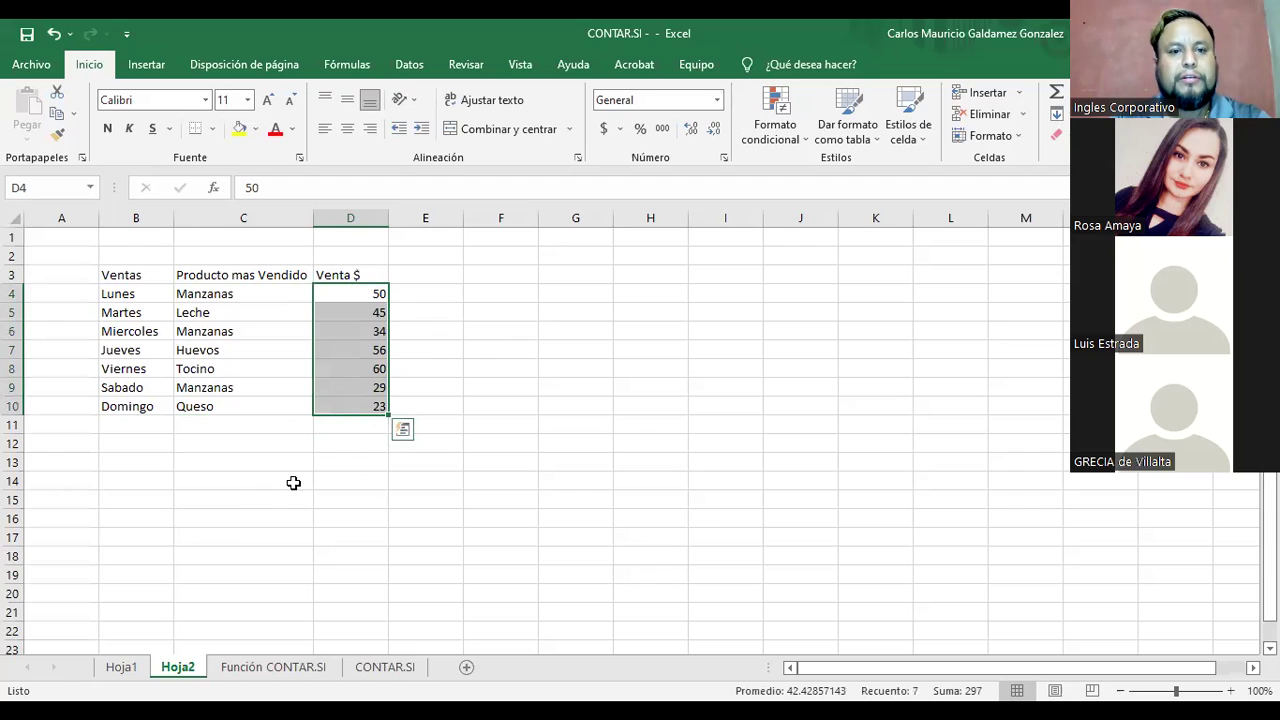
click(430, 368)
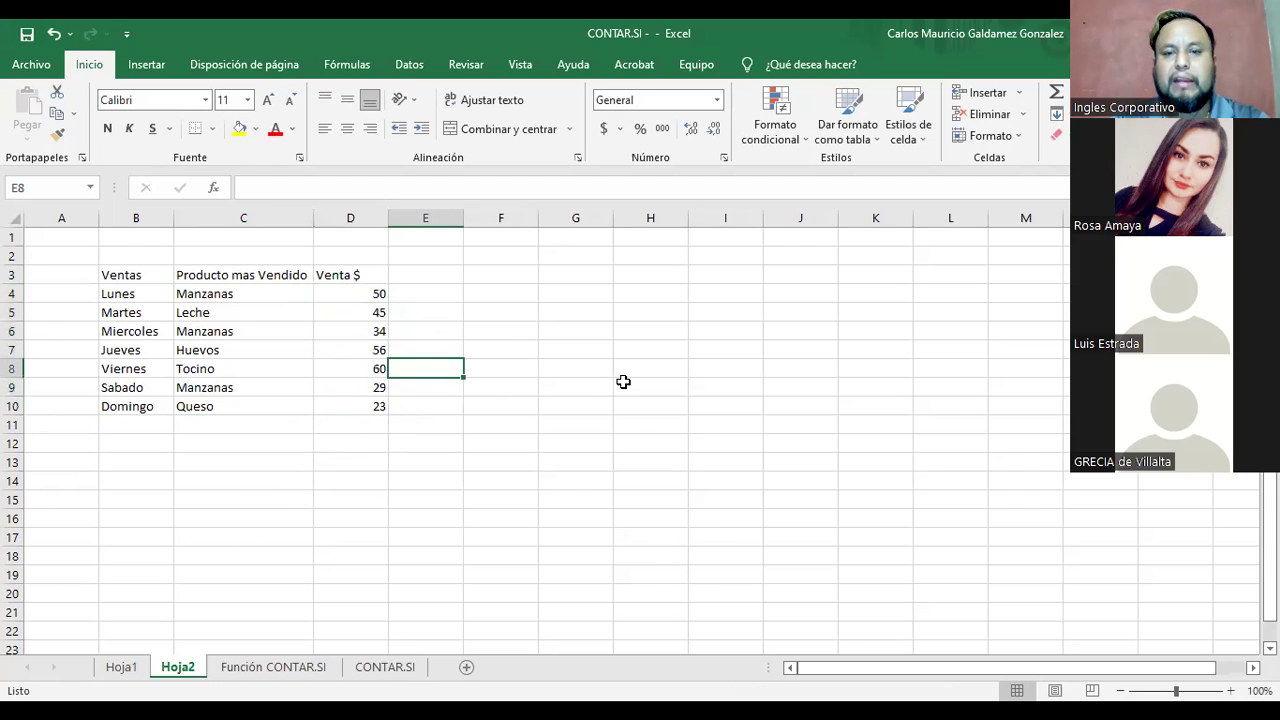
click(355, 462)
click(349, 497)
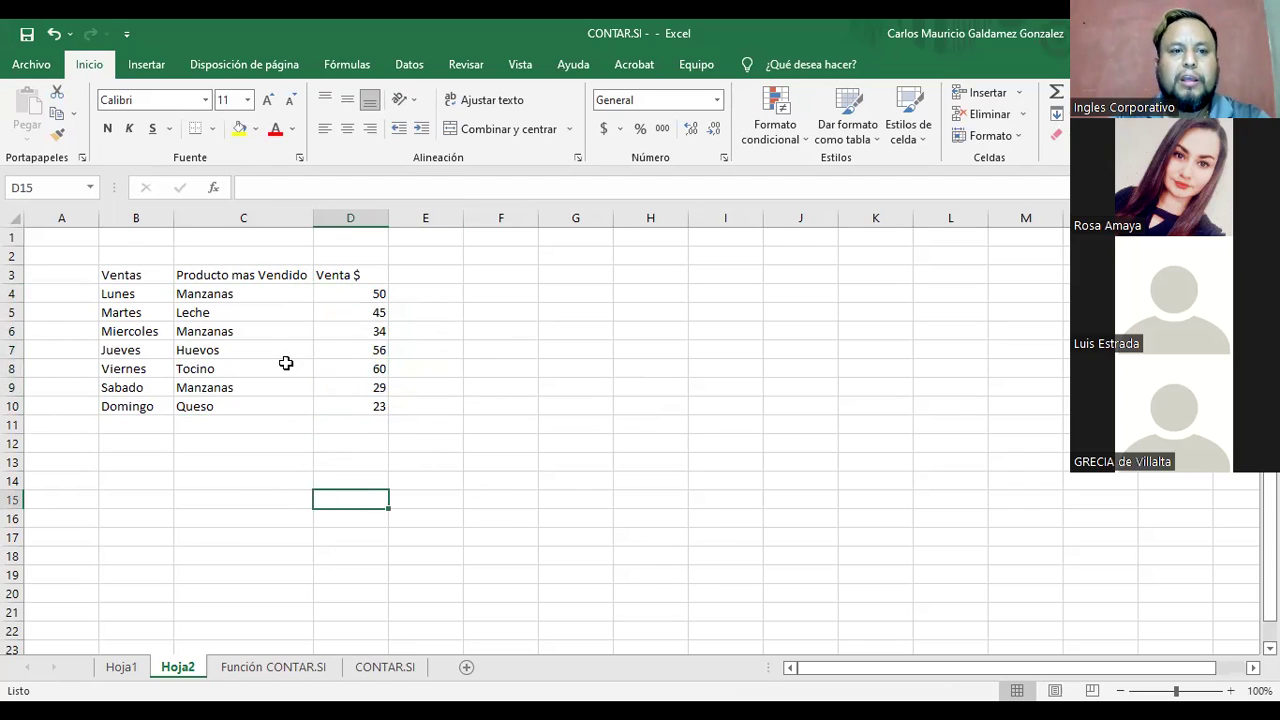
drag(226, 291, 357, 408)
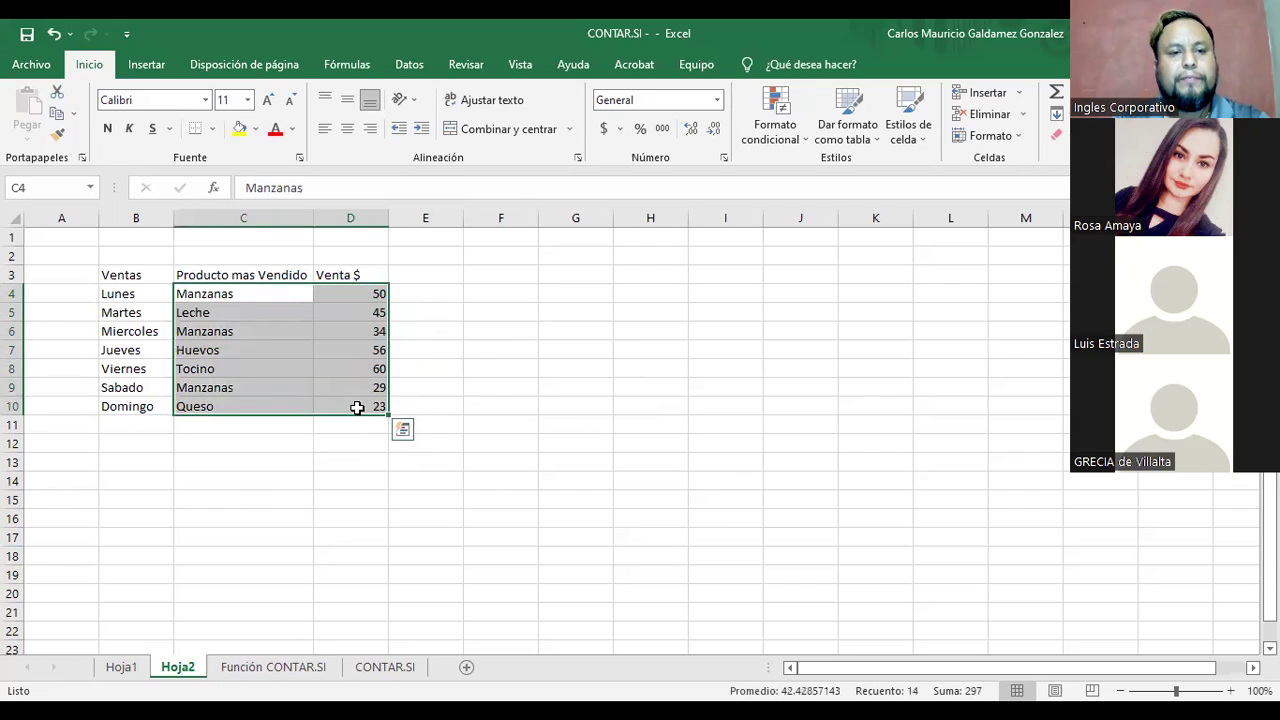
Step: Enter the label MANZANAS in F6 and the label TOTAL above it in F5
click(487, 331)
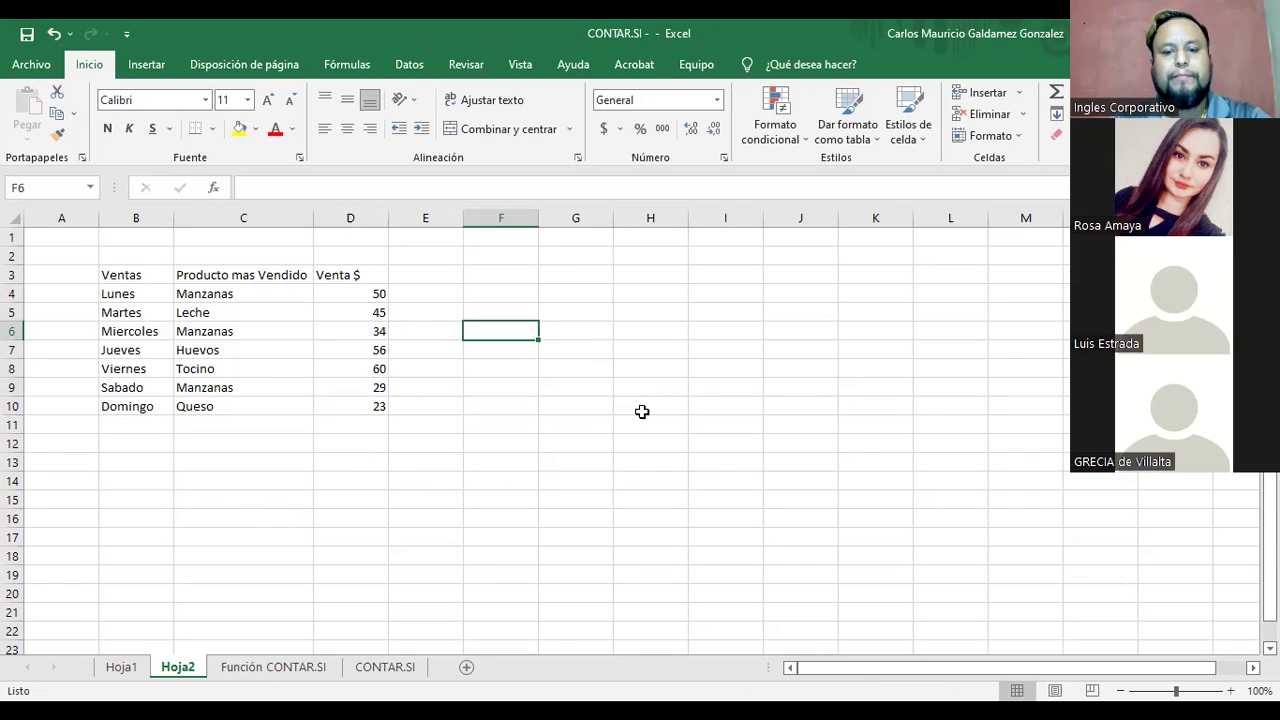
text(MANZA)
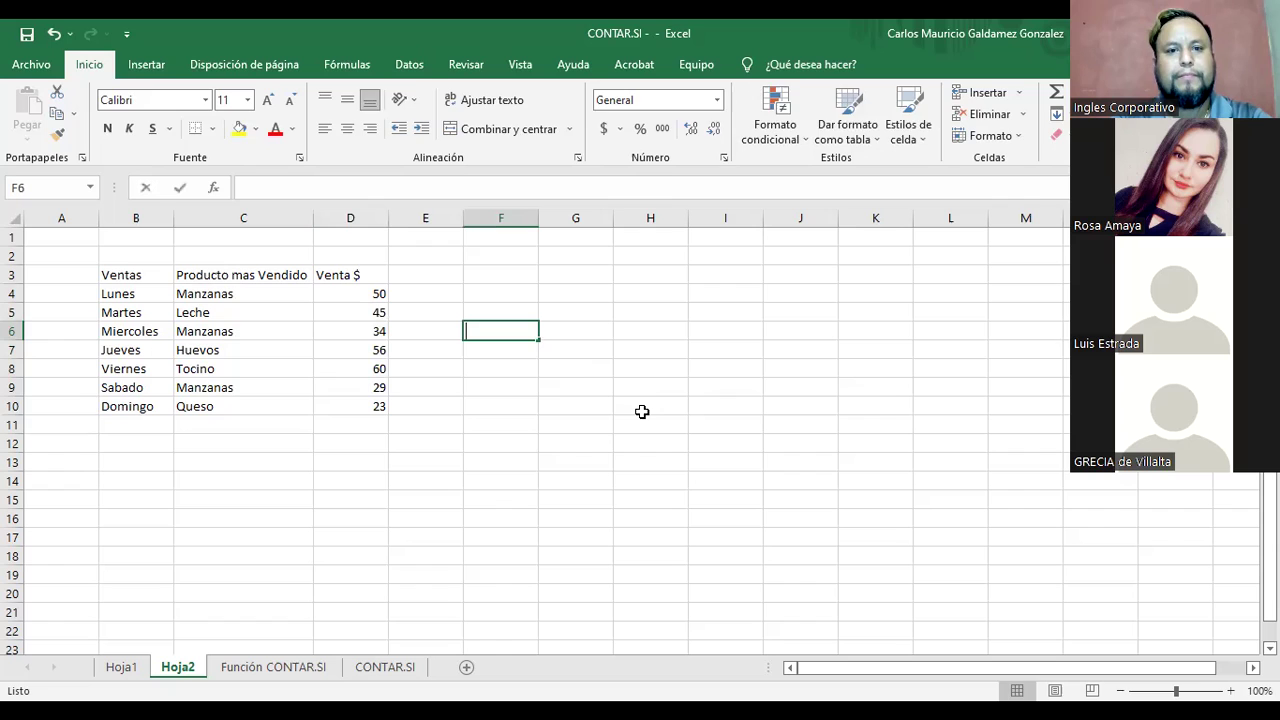
text(NAS)
key(Return)
click(498, 310)
text(TOTAL)
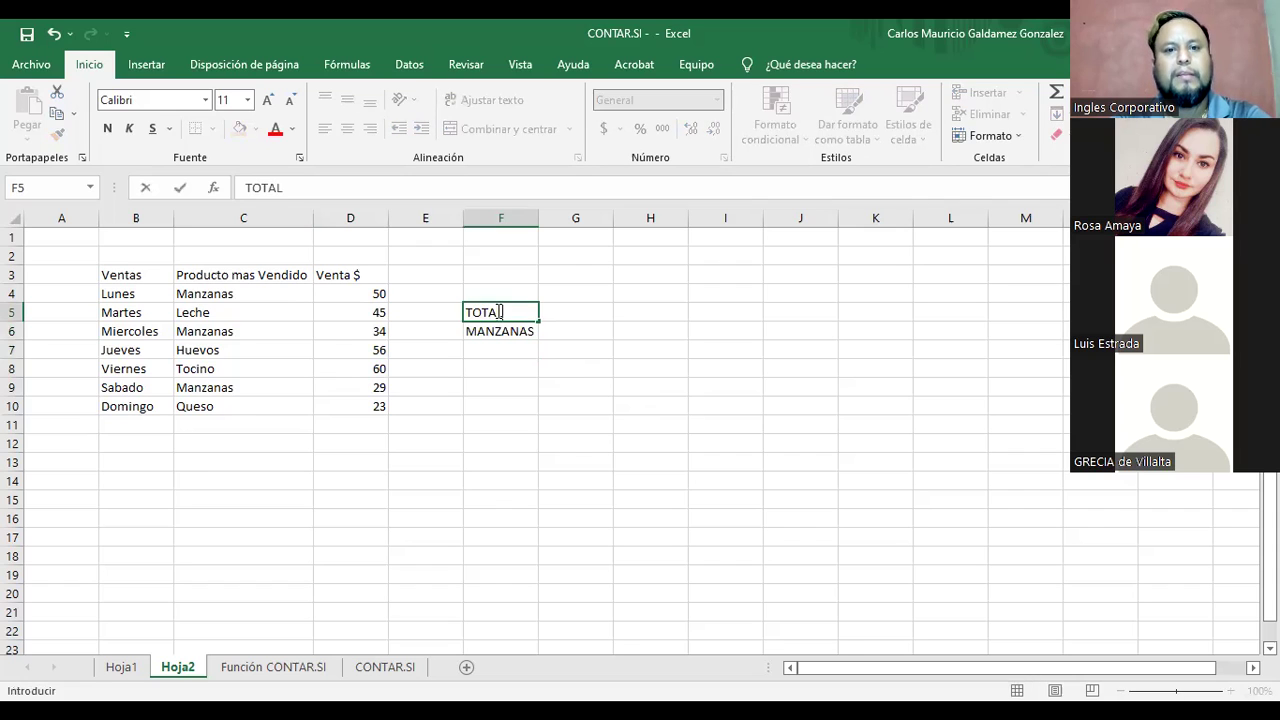
key(Return)
key(Right)
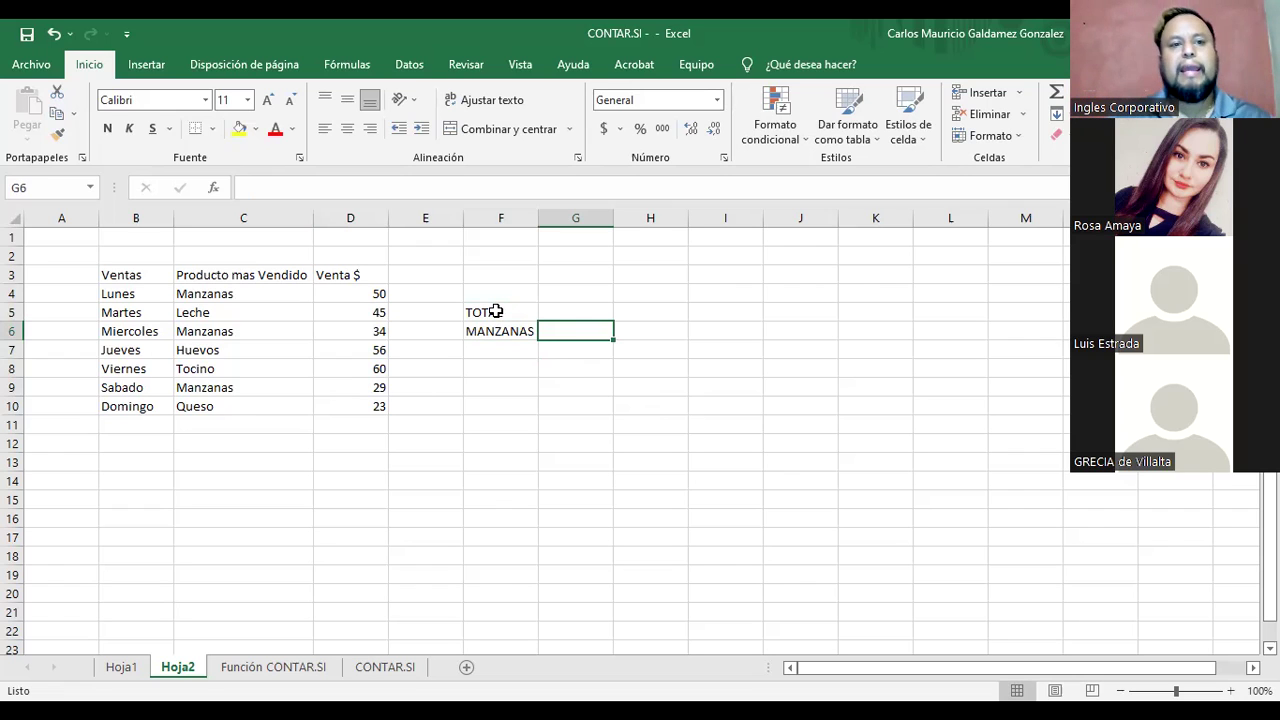
text(=)
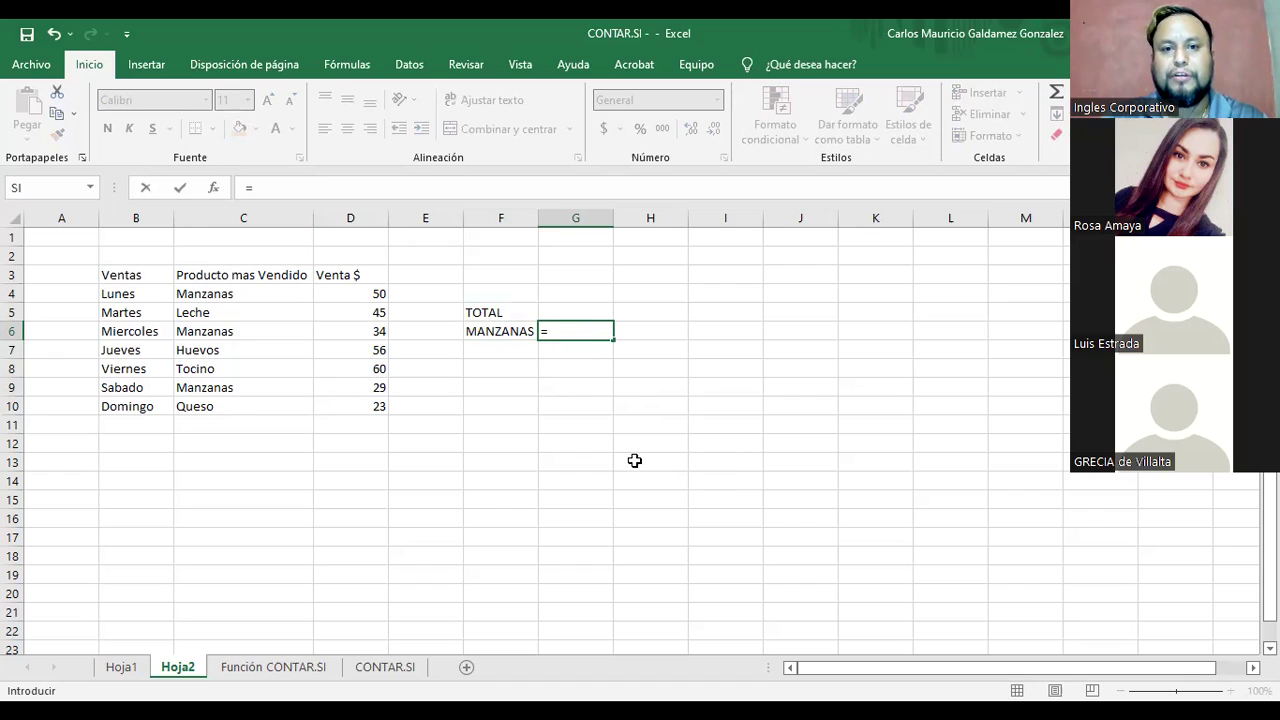
click(573, 384)
key(Escape)
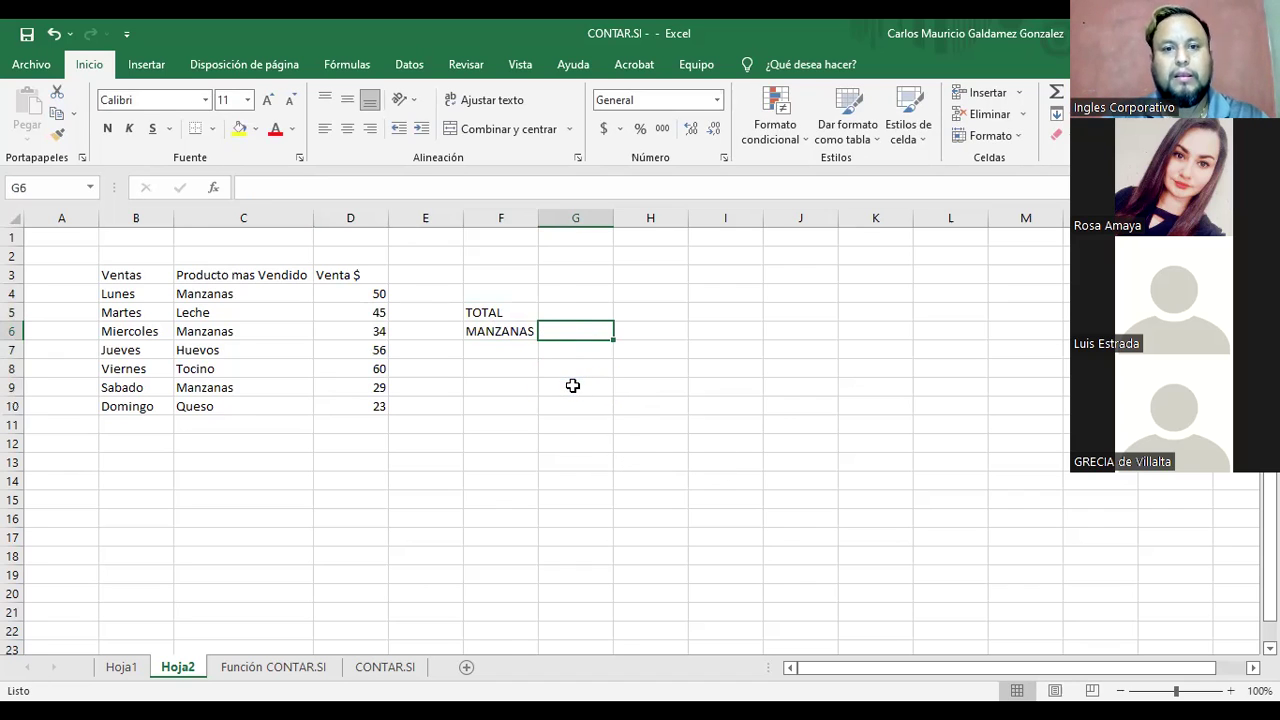
Step: Start a SUMAR.SI formula in G6 with the product cells C4:C10 as its criteria range
ctrl+scroll(573, 385, up, 2)
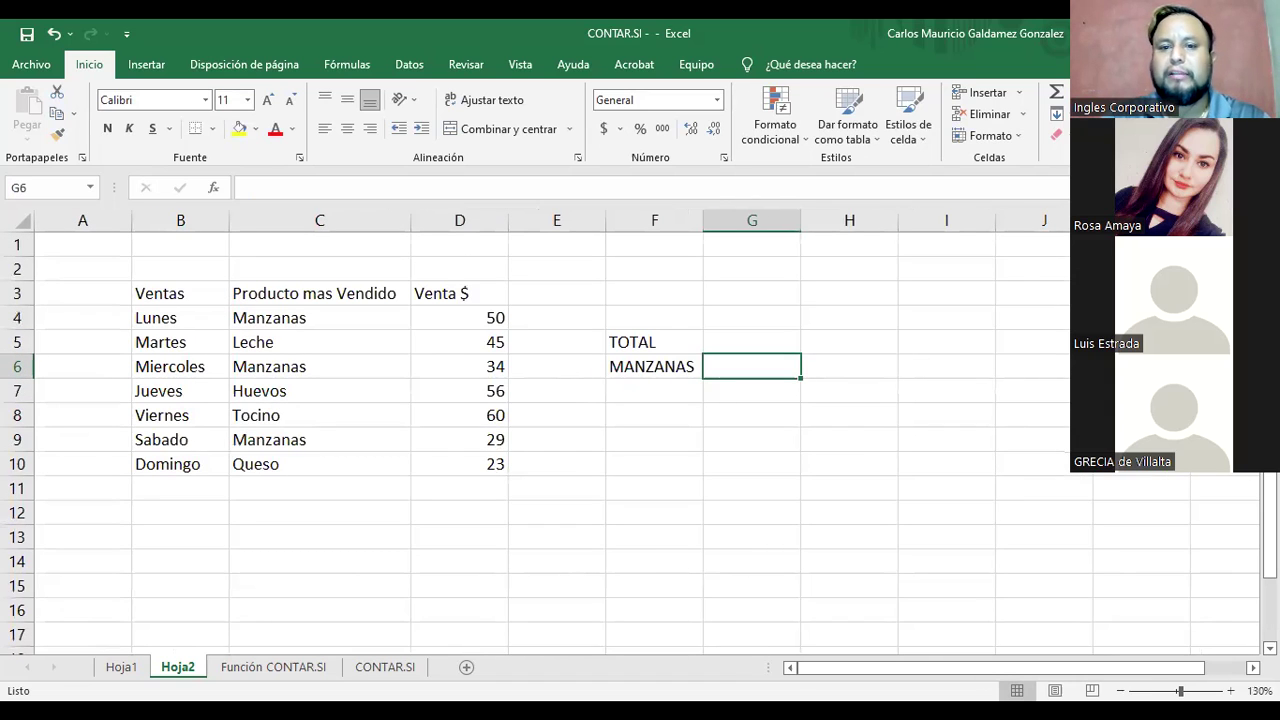
drag(848, 674, 586, 455)
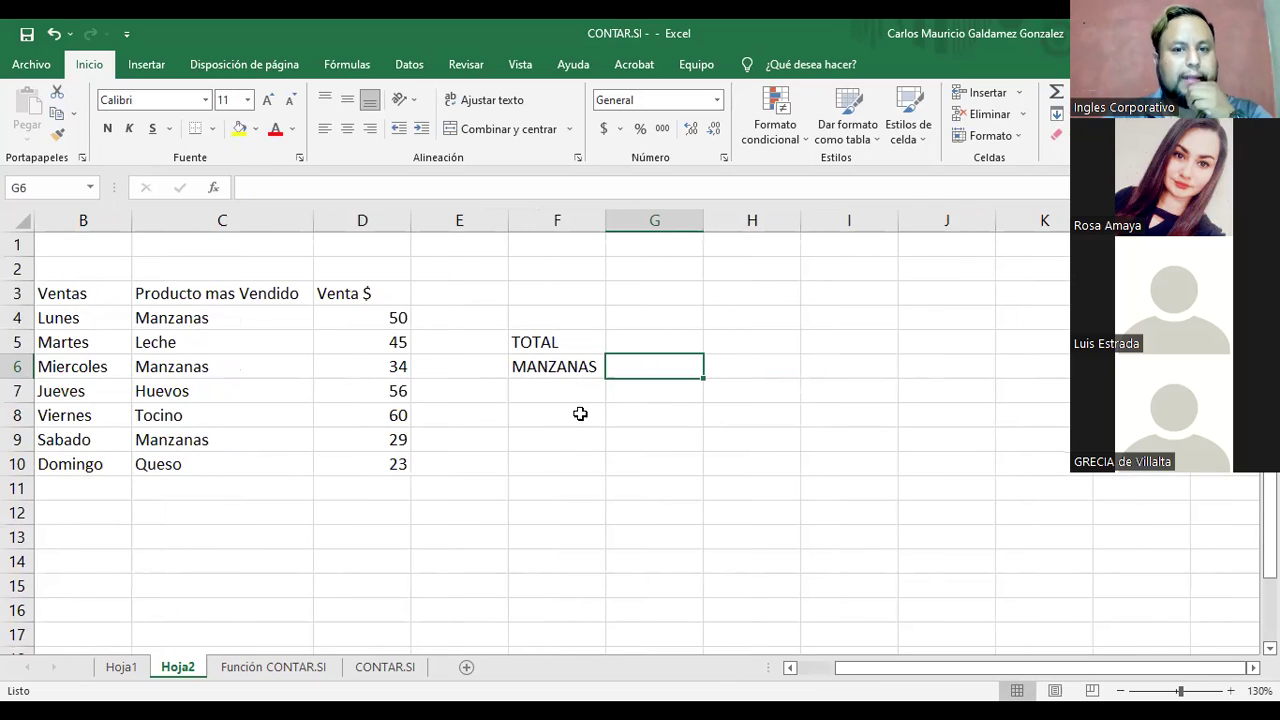
double_click(631, 378)
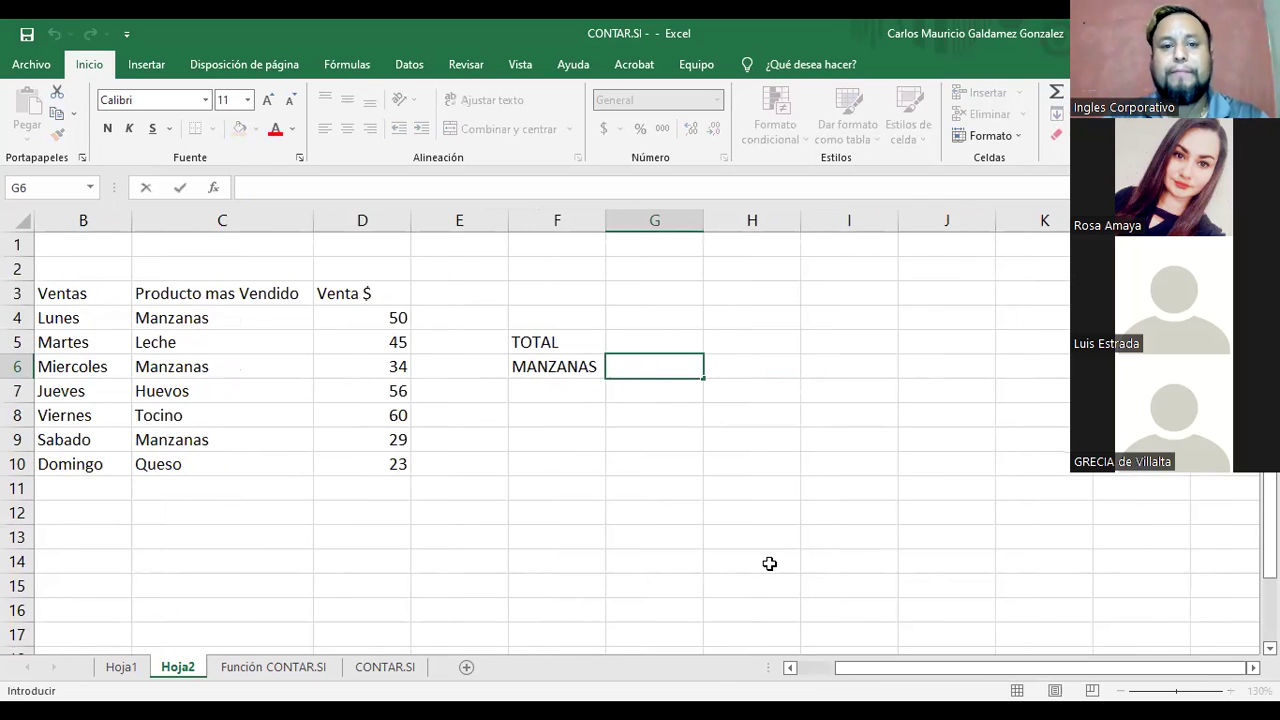
text(=s)
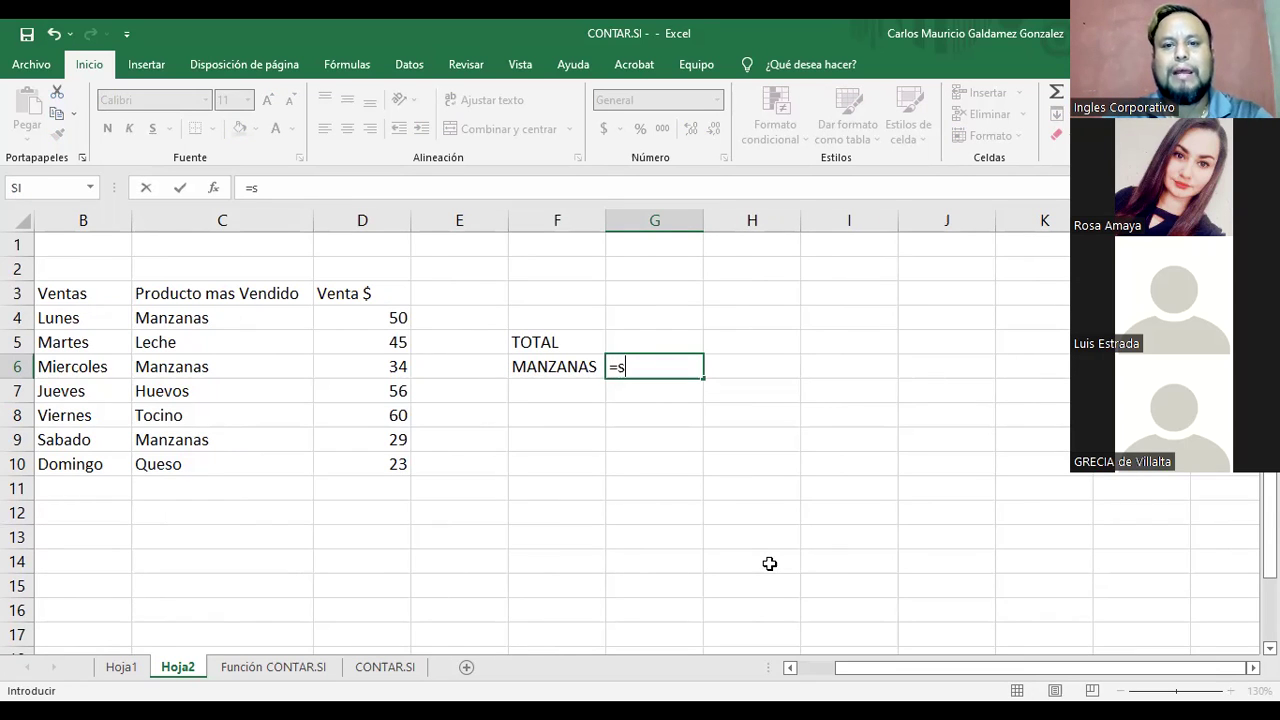
text(umar.si)
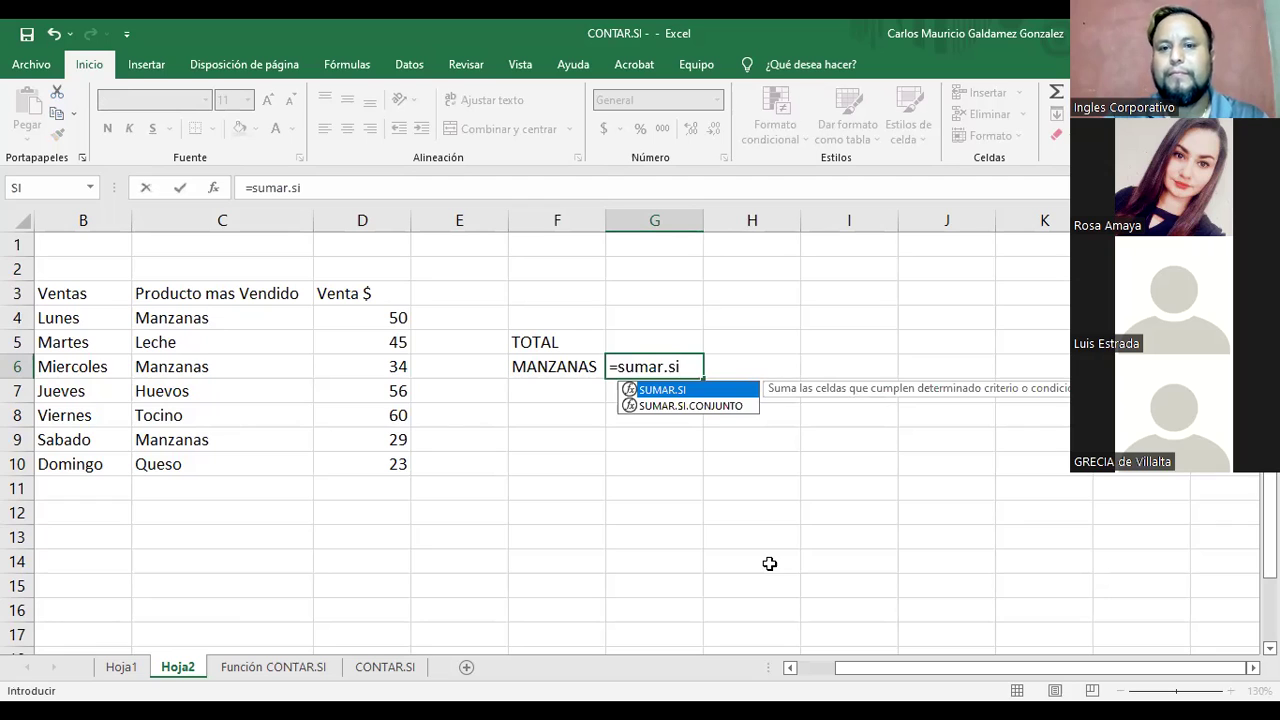
text(()
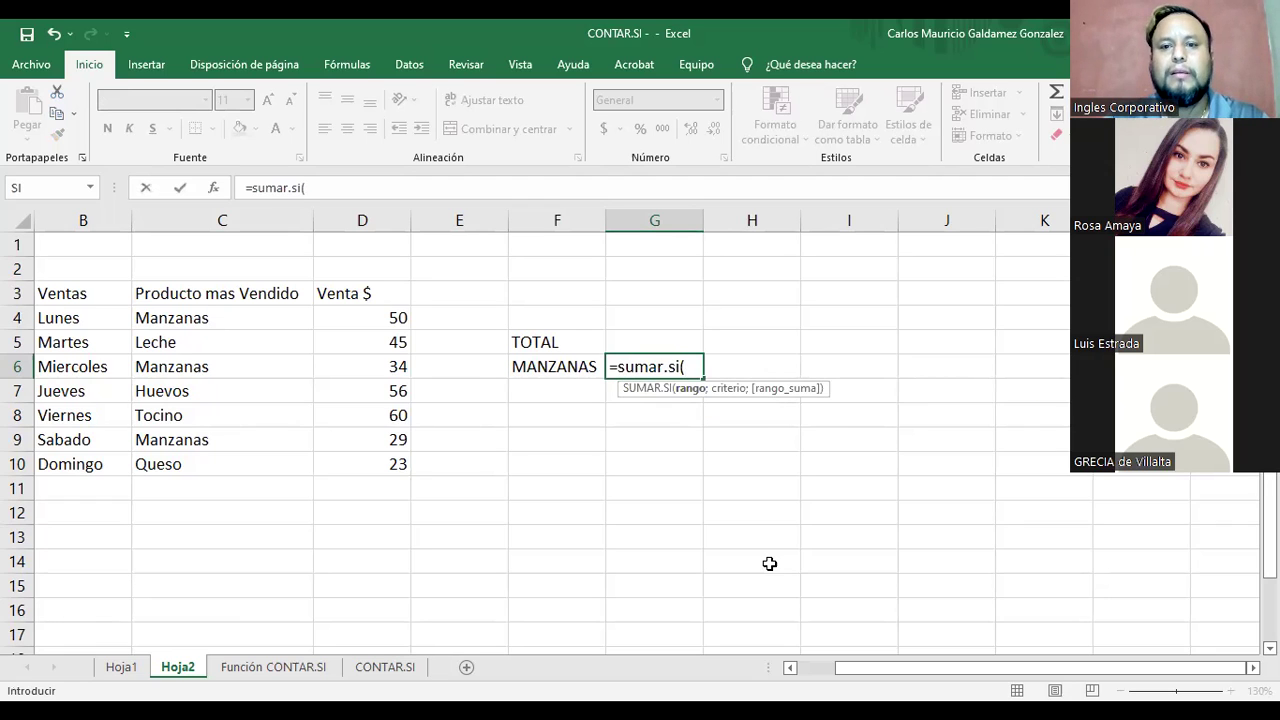
click(203, 317)
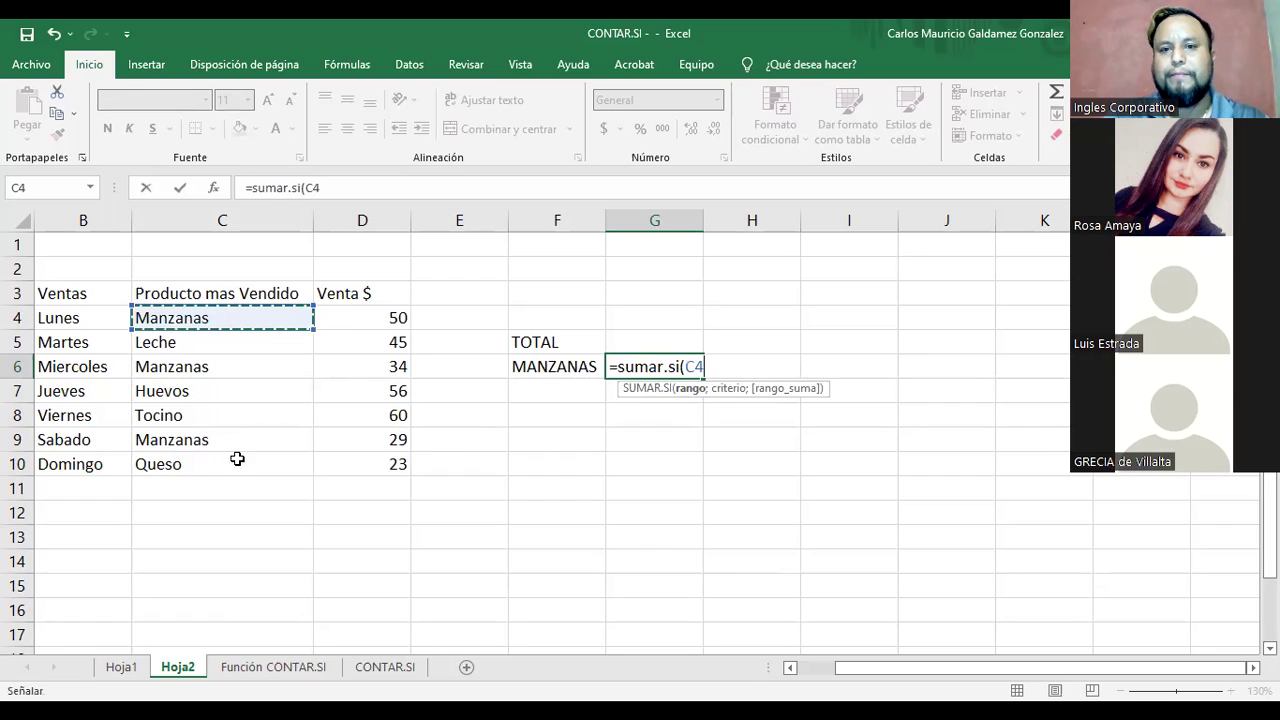
key(ctrl+shift+Down)
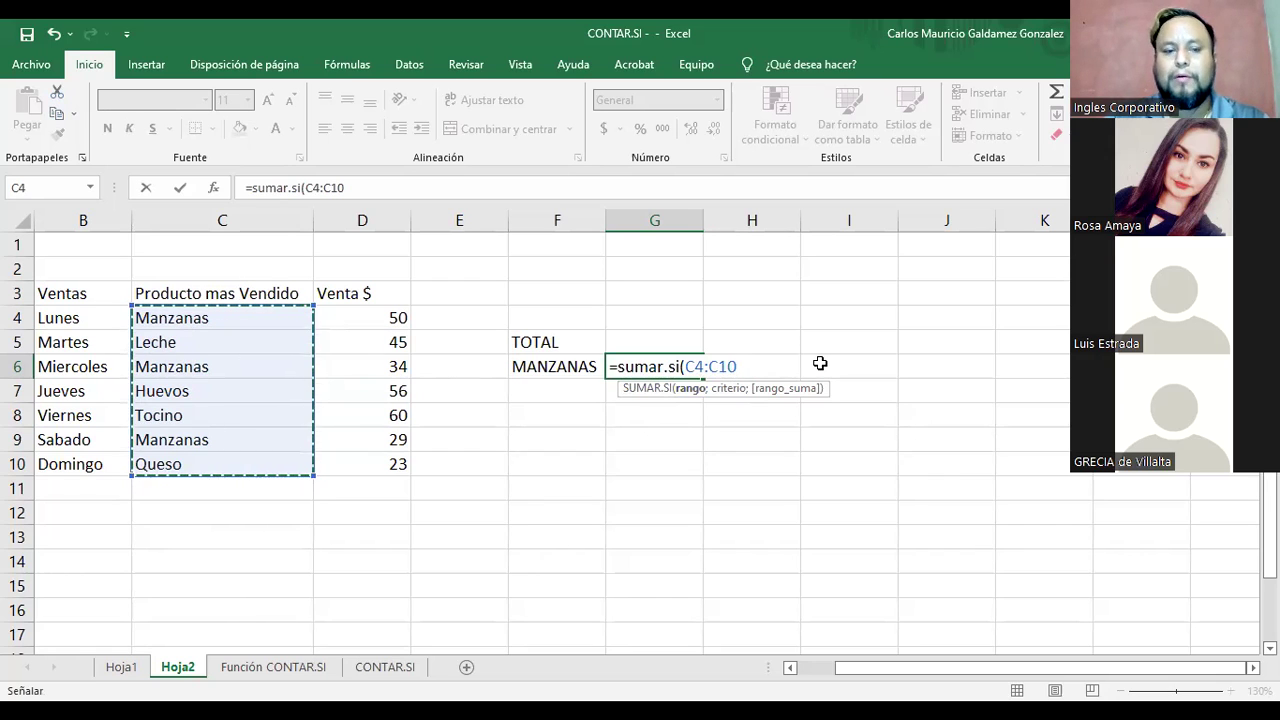
Step: Complete the SUMAR.SI formula in G6 with the criterion "Manzanas" and the sum range D4:D10
text(;"M)
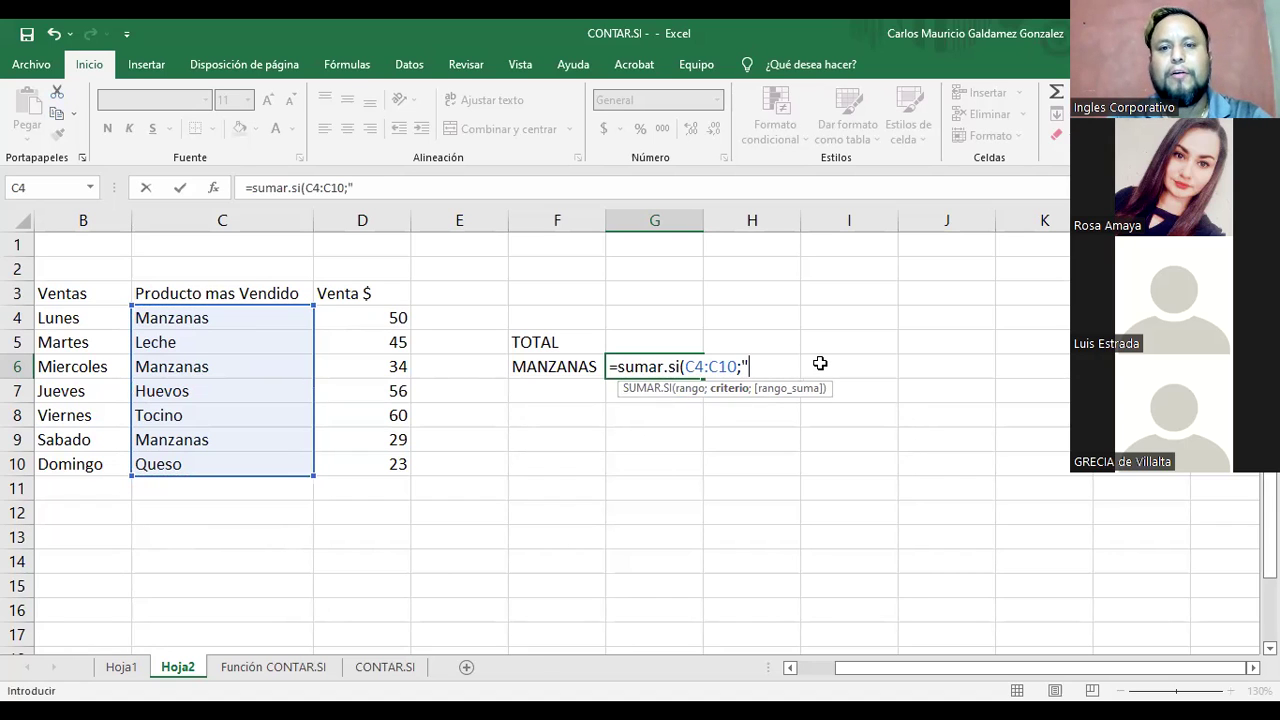
text(anza)
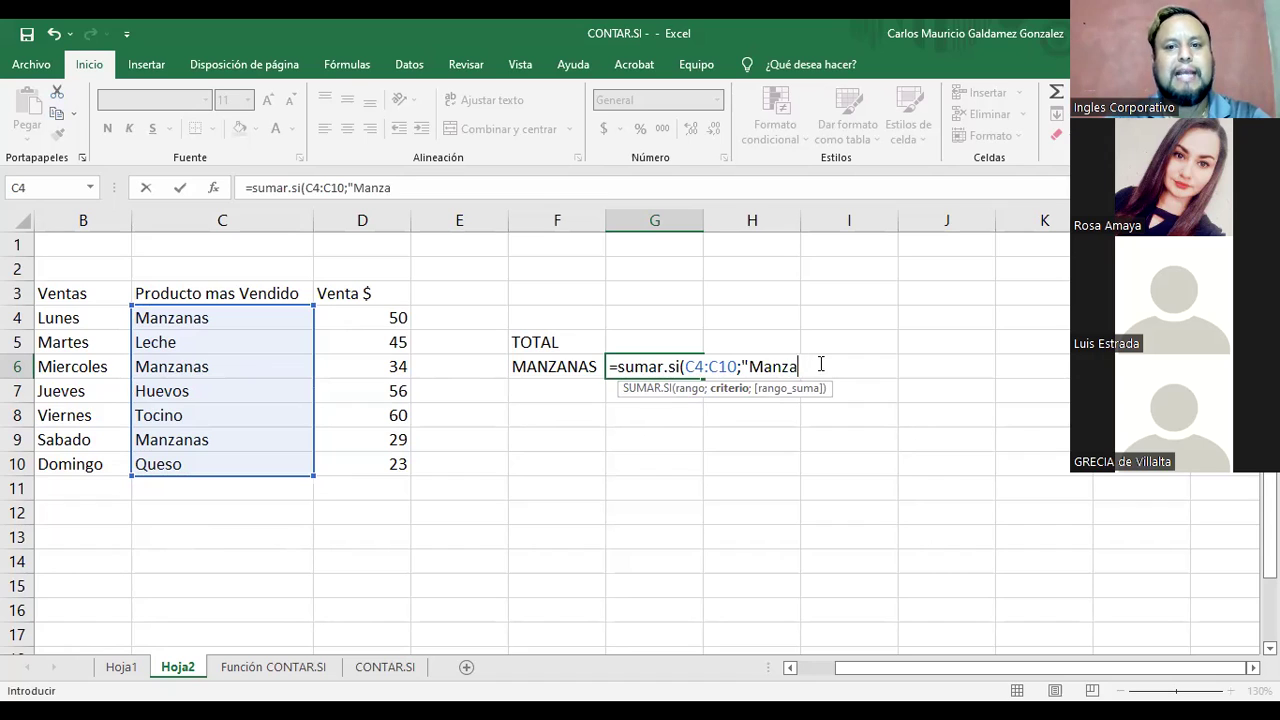
text(nas)
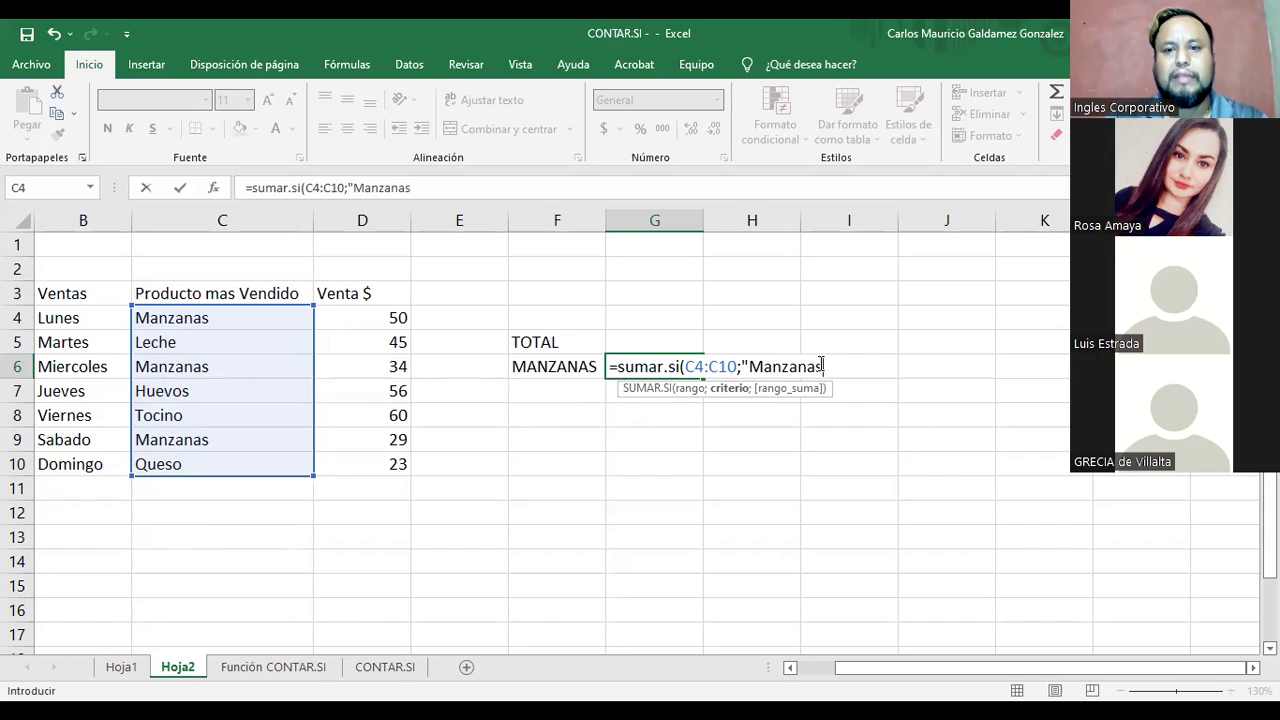
text(")
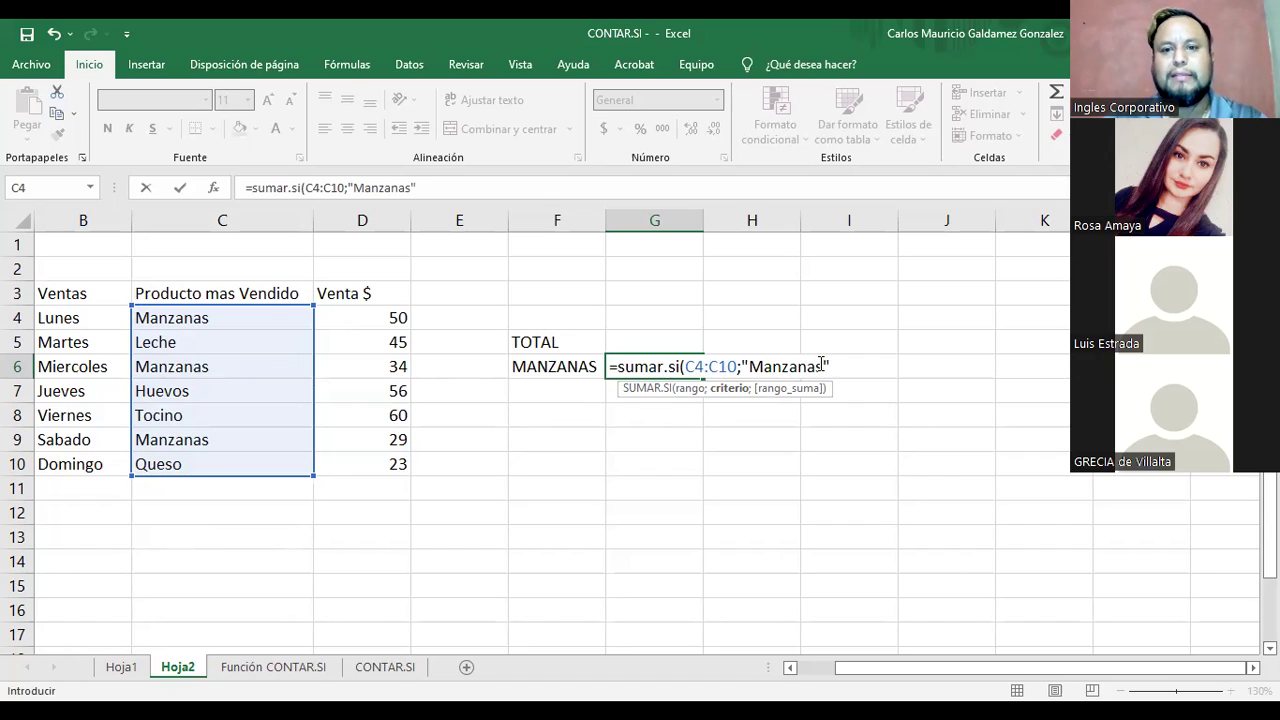
text(;)
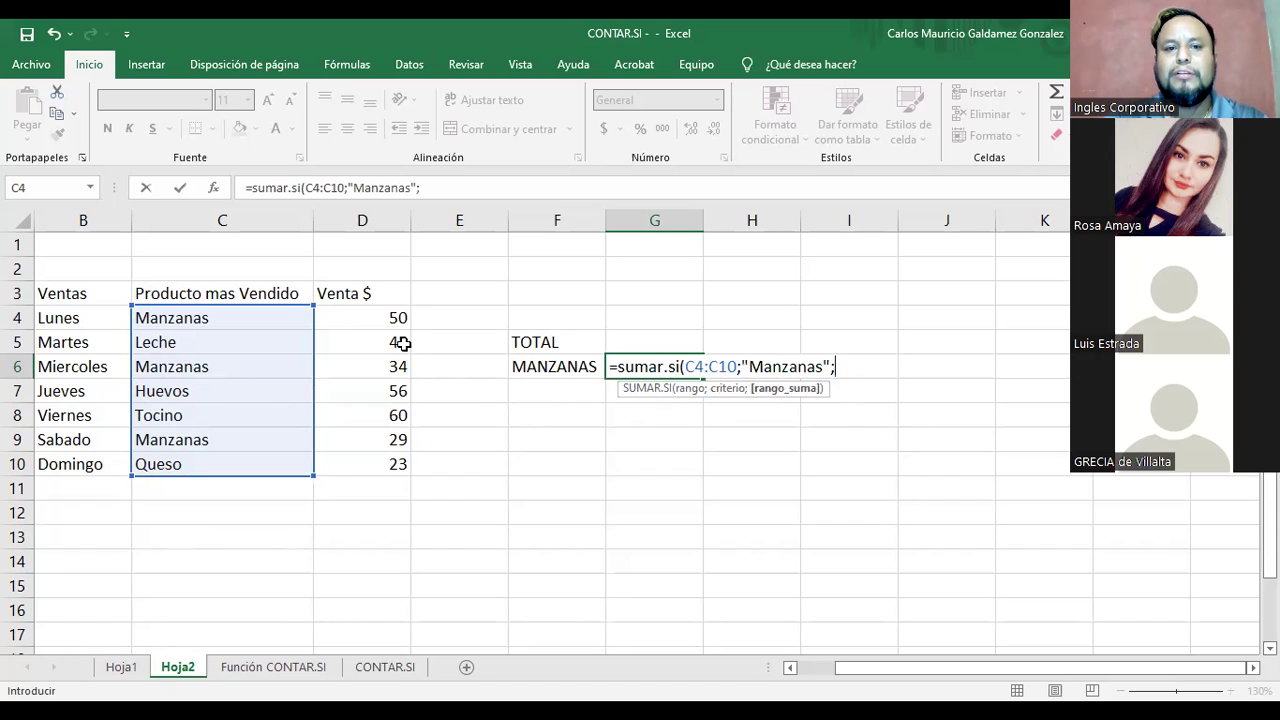
click(385, 320)
key(ctrl+shift+Down)
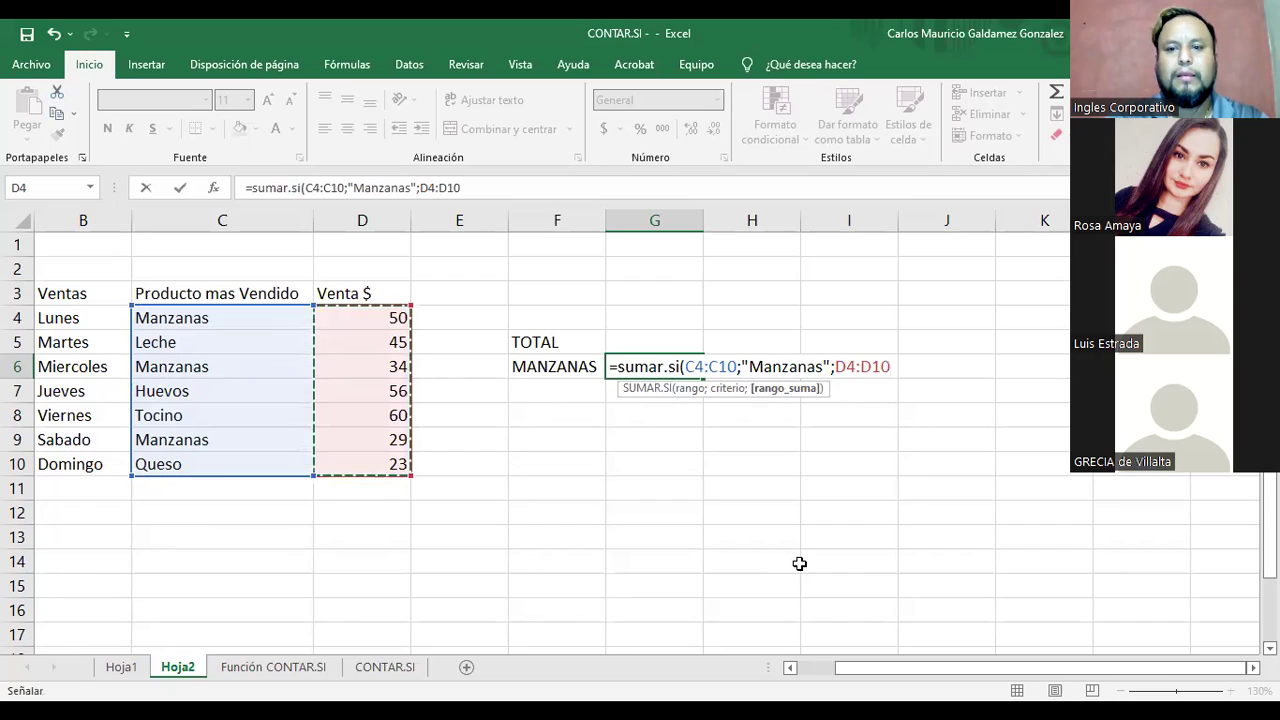
text())
key(Return)
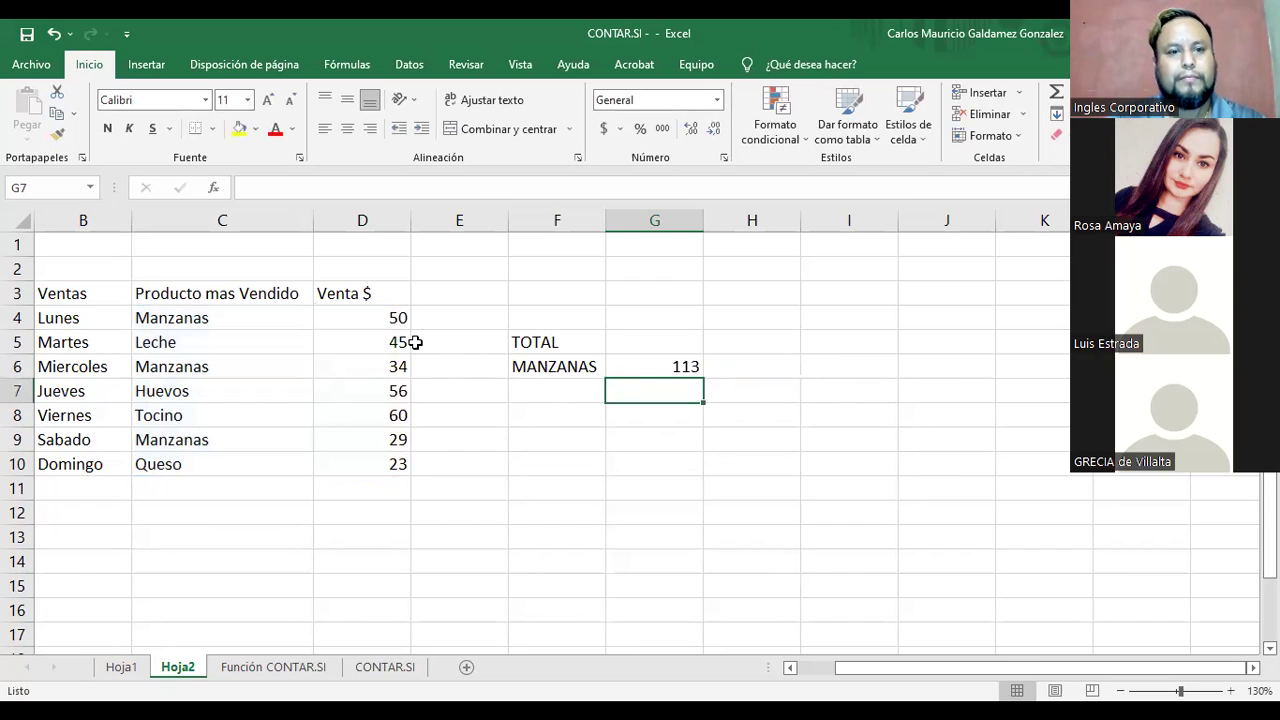
Step: Select the three Manzanas sales amounts D4, D6 and D9 together to check their sum against G6
click(387, 322)
ctrl+click(390, 368)
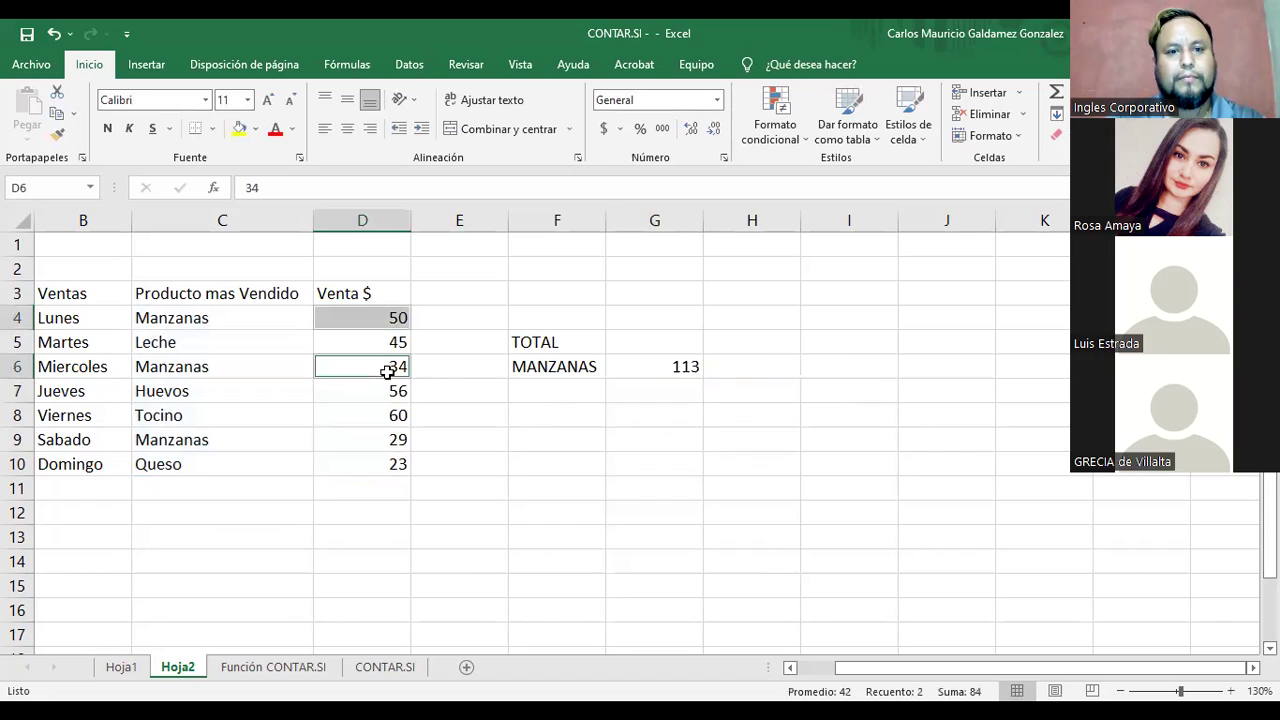
ctrl+click(385, 444)
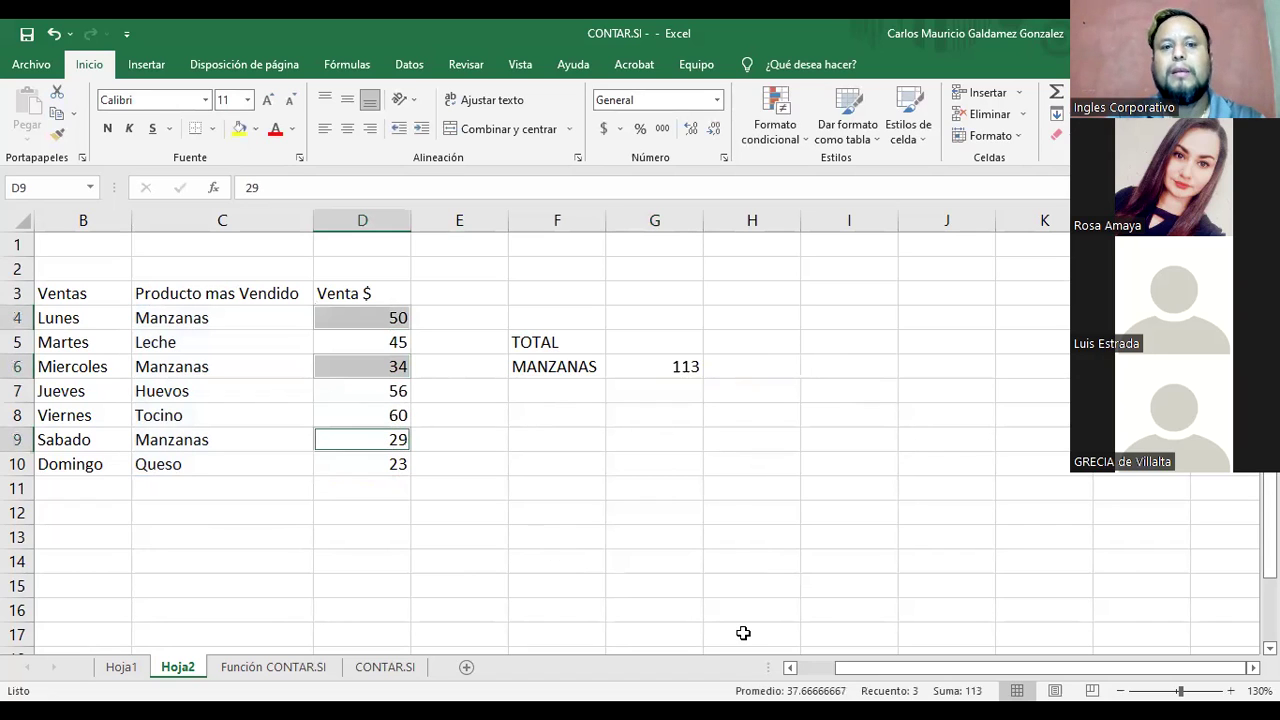
Step: Copy the formula from G6 without its equals sign and paste it as plain text into E12
click(660, 366)
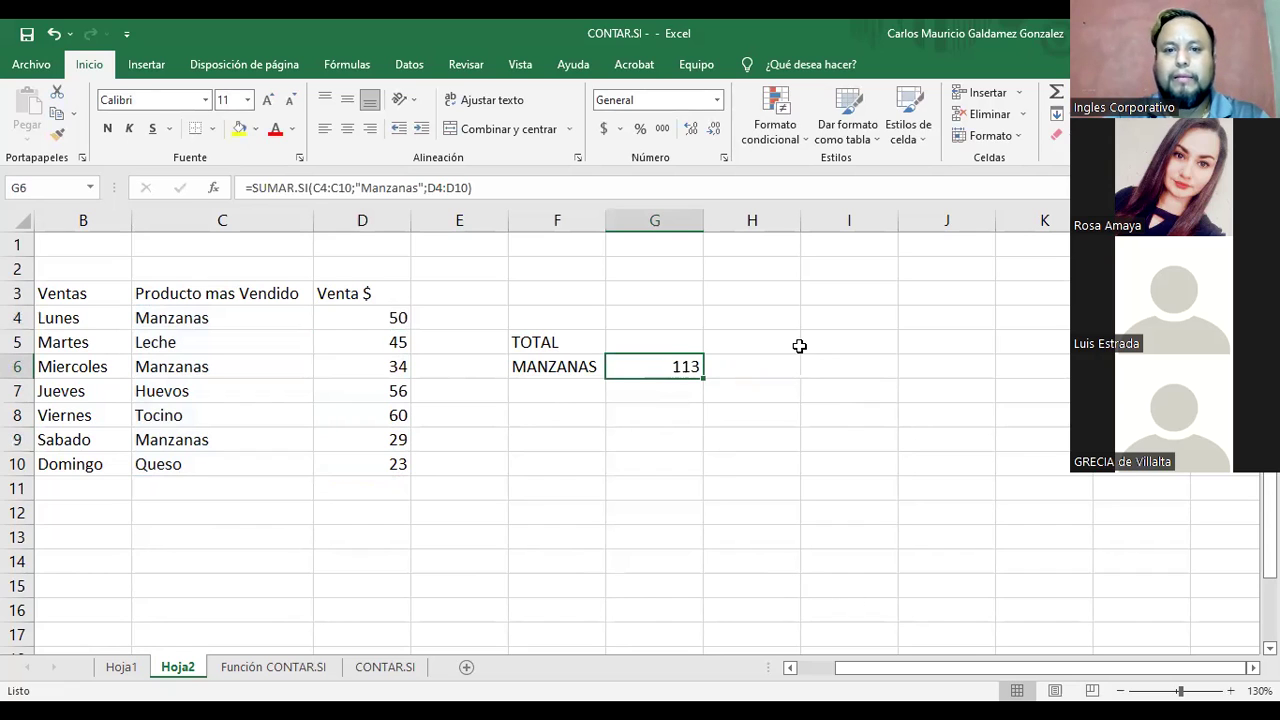
drag(253, 188, 486, 190)
key(ctrl+c)
click(447, 505)
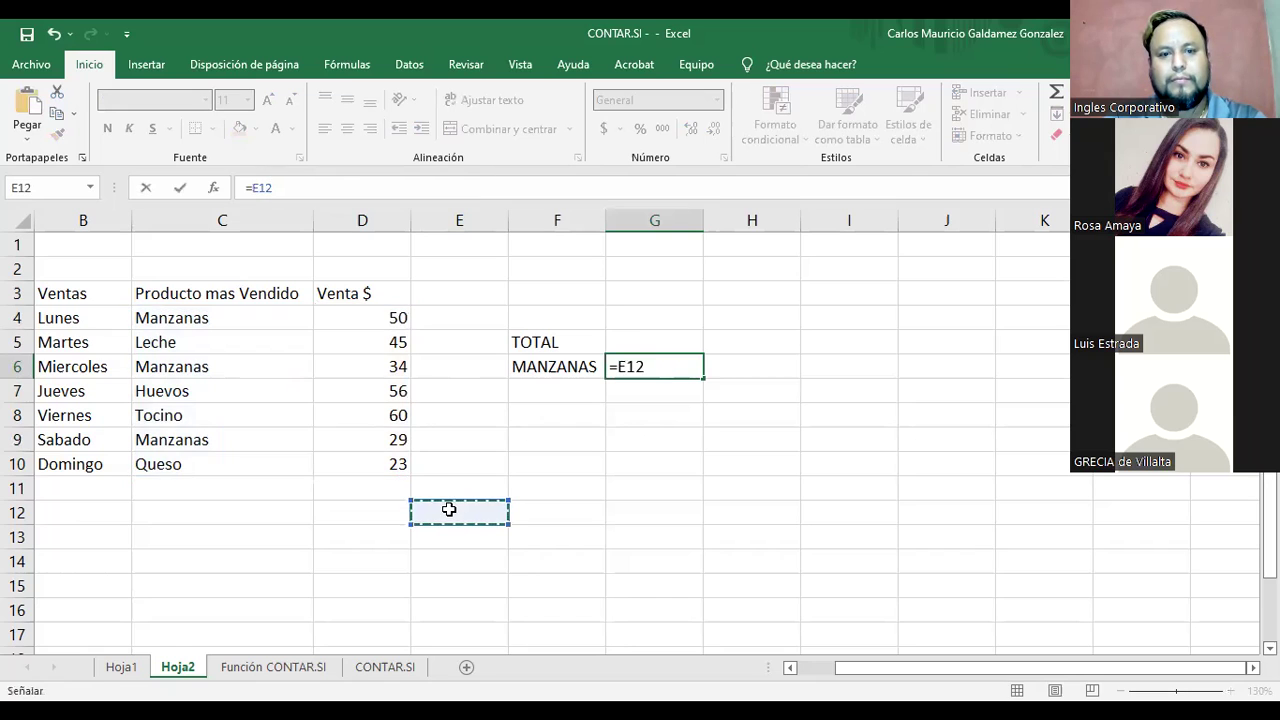
key(Escape)
click(452, 510)
key(ctrl+v)
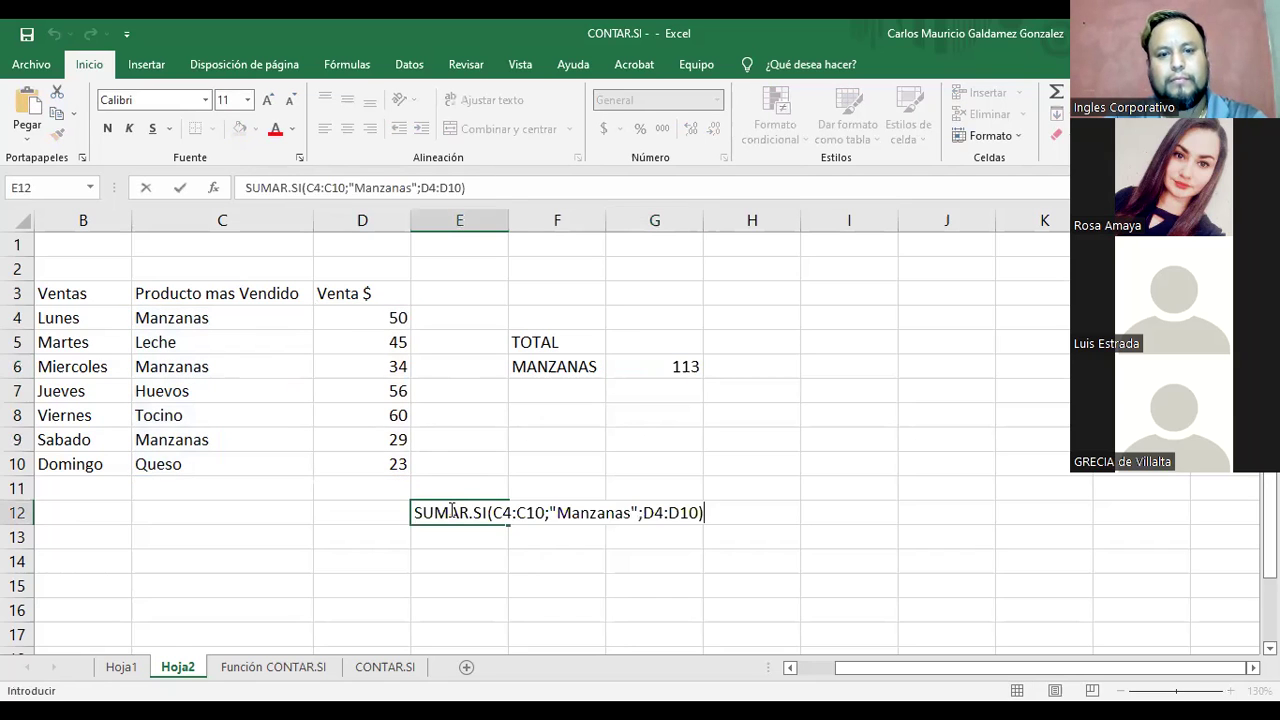
key(Return)
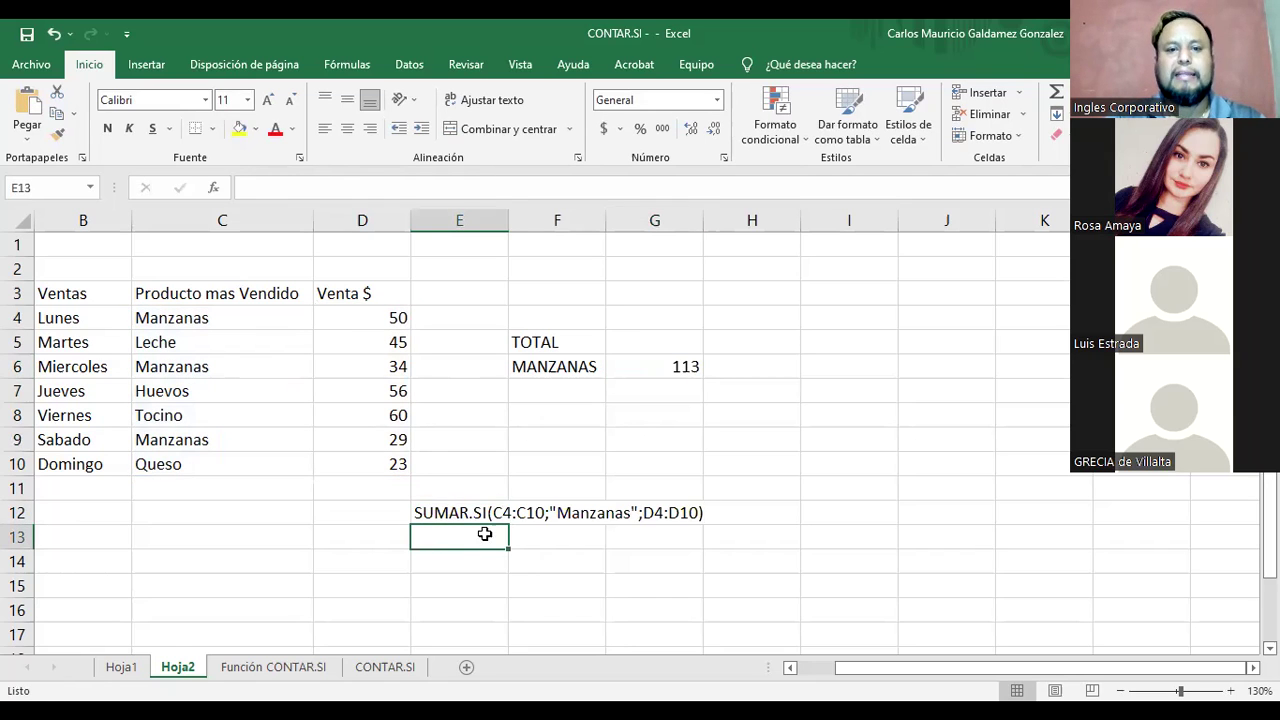
Step: Increase the font size of the formula text in E12 to 16
click(450, 508)
click(267, 99)
click(267, 99)
click(267, 99)
click(452, 563)
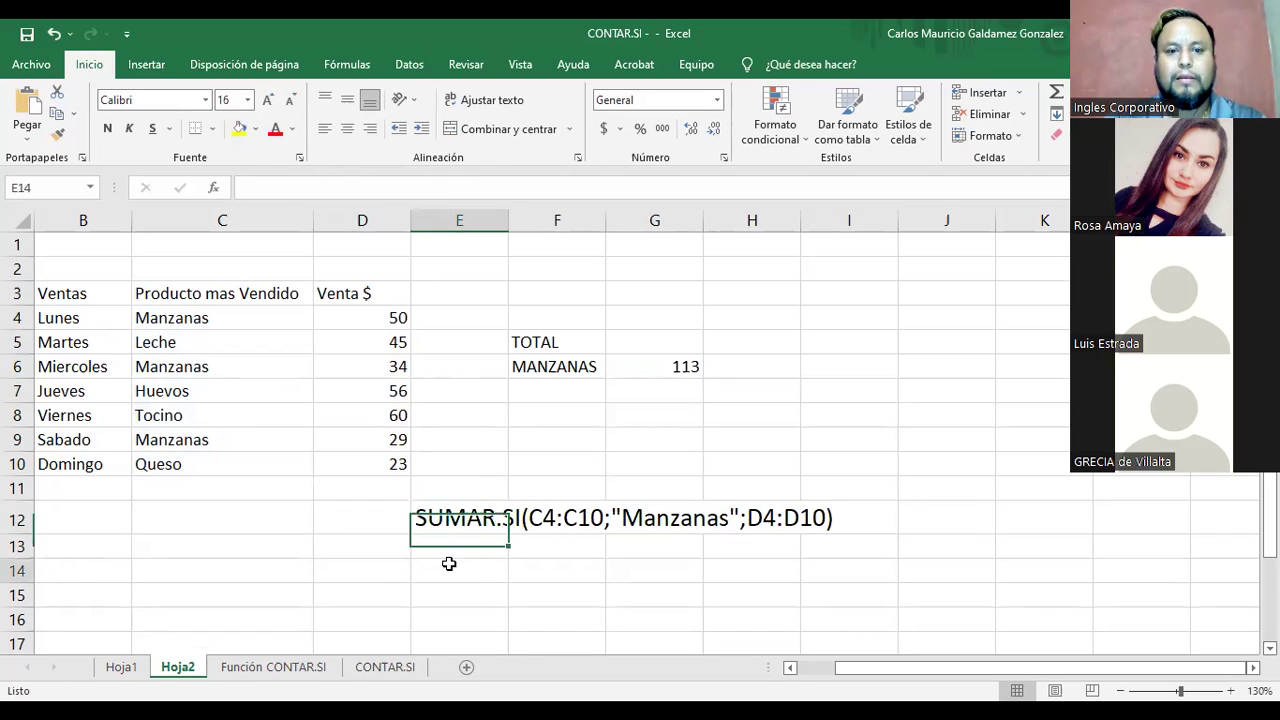
Step: Examine the formula in G6 alongside its criteria range C4:C10 and its sum range D4:D10
click(654, 364)
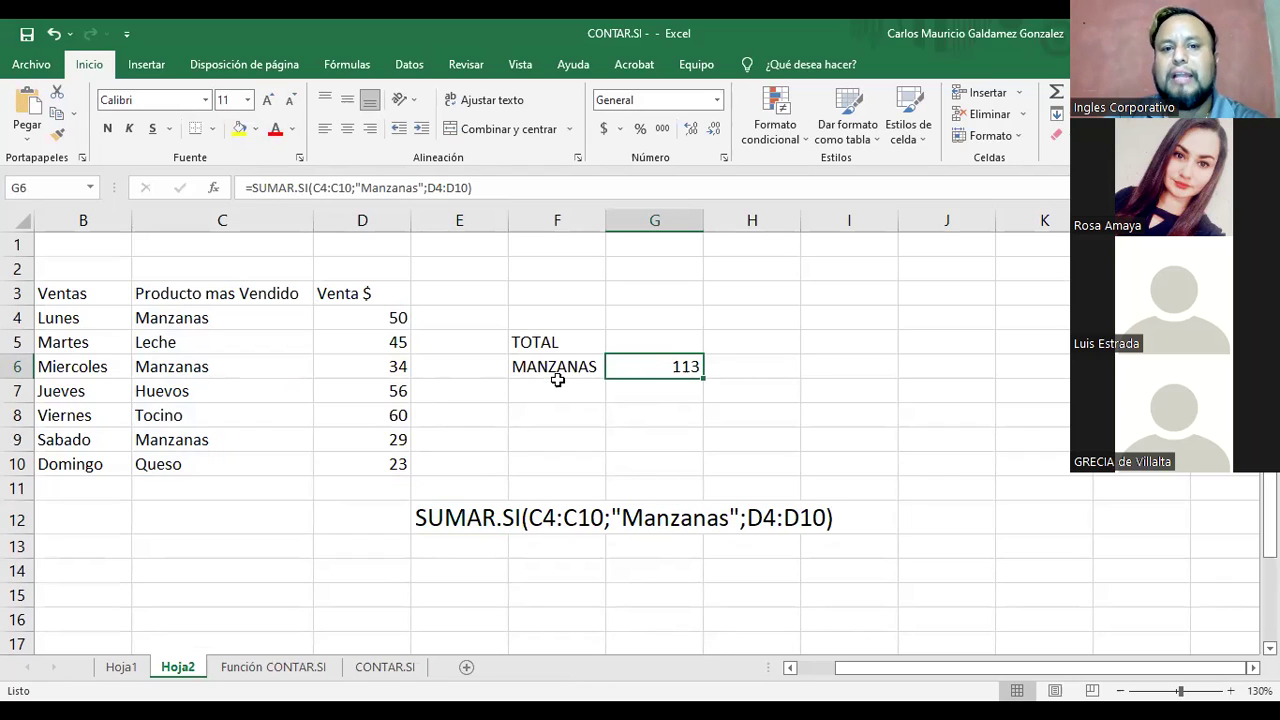
drag(214, 317, 206, 457)
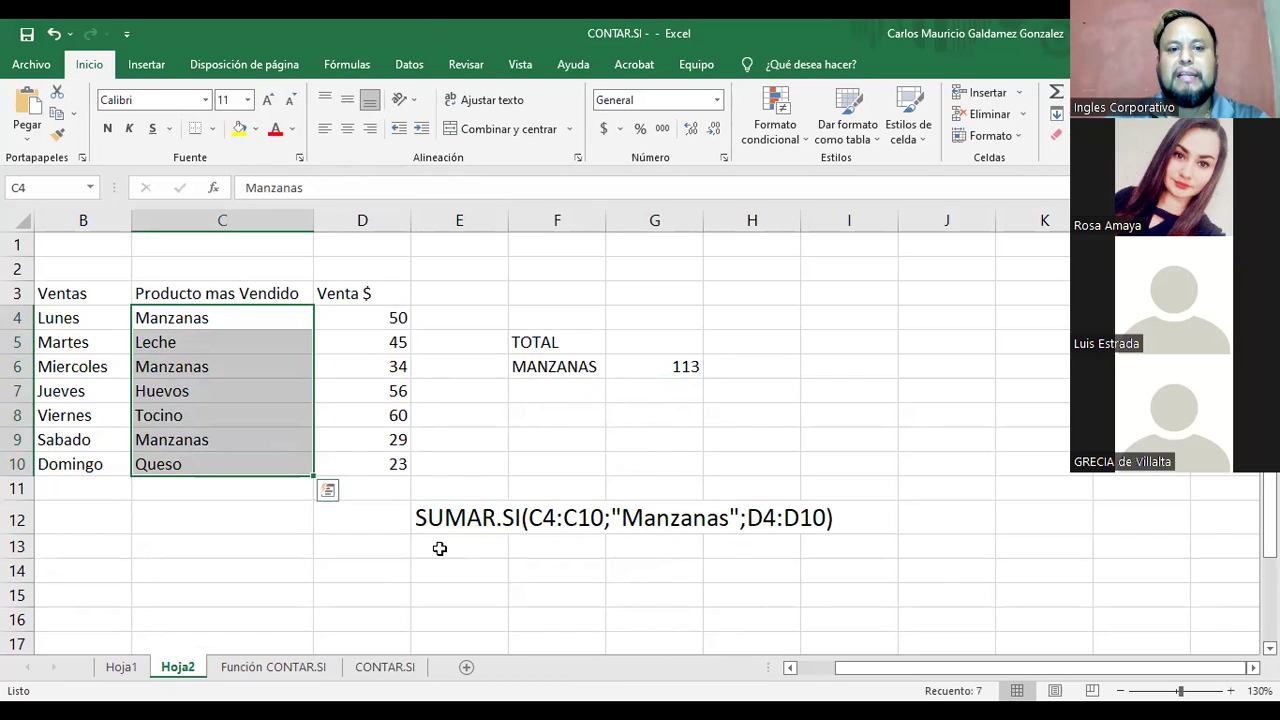
click(653, 358)
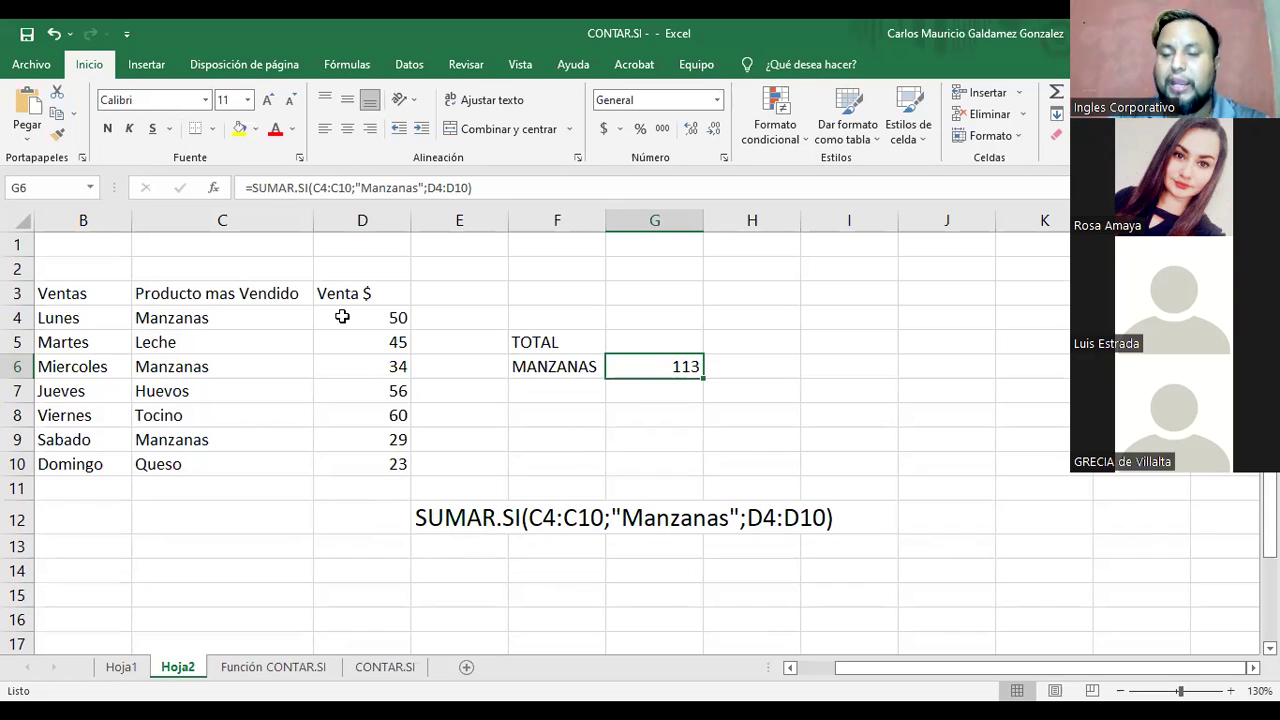
drag(217, 317, 215, 465)
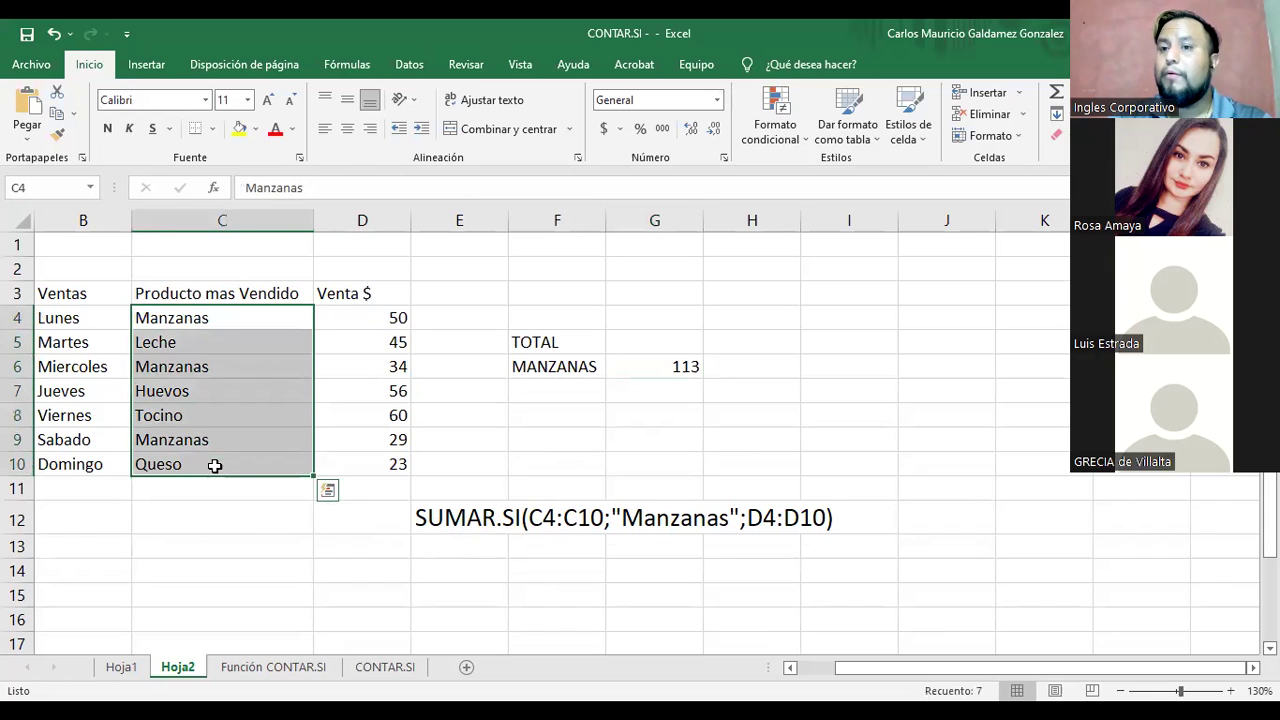
drag(351, 317, 349, 464)
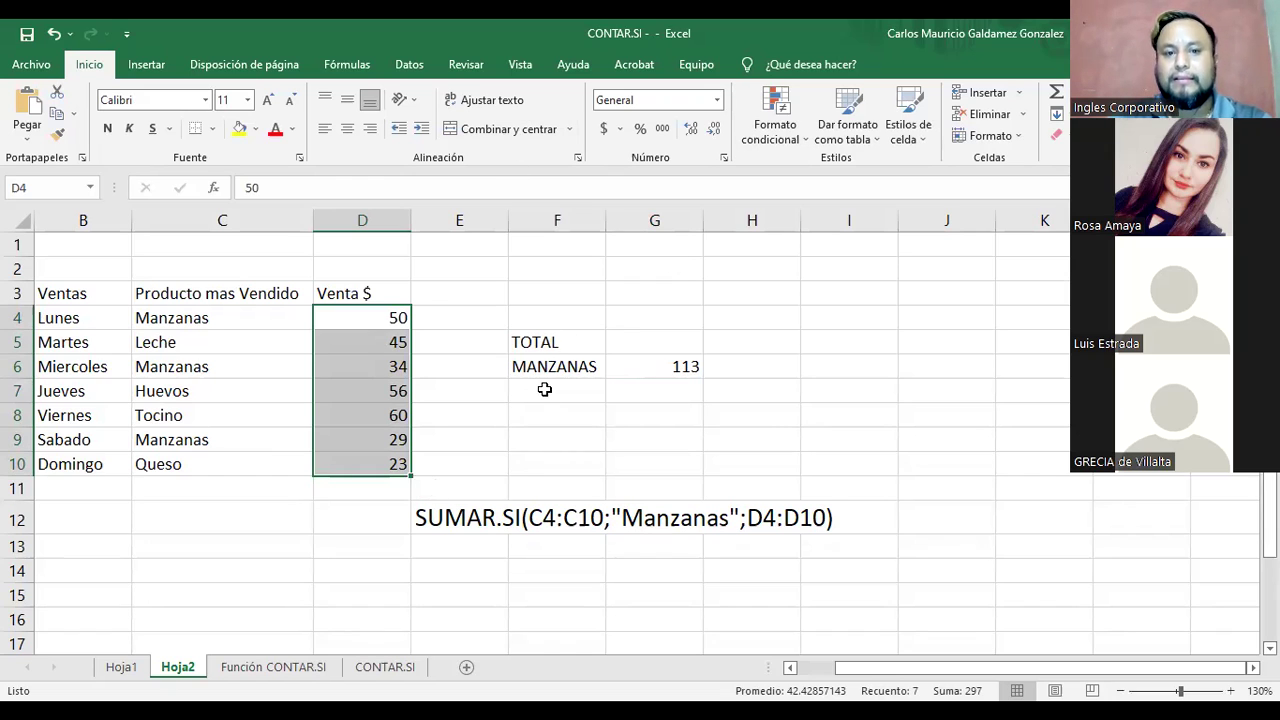
click(650, 367)
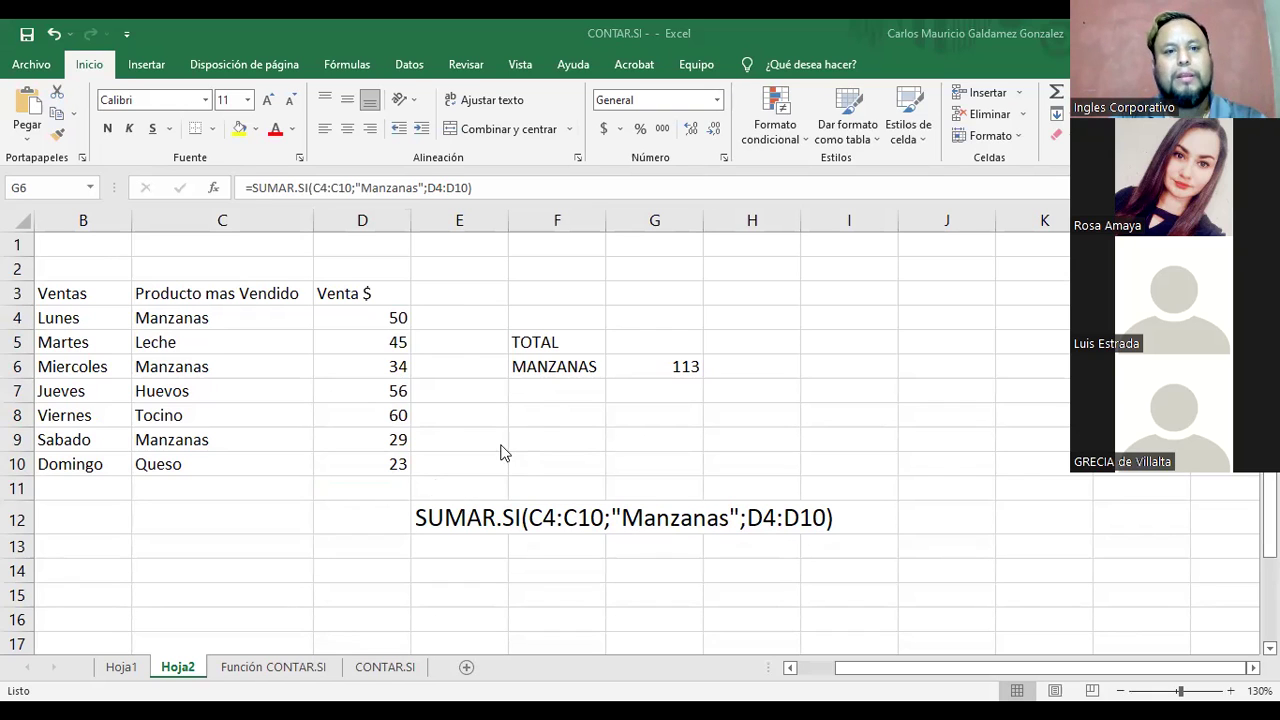
scroll(420, 443, down, 1)
scroll(420, 443, down, 2)
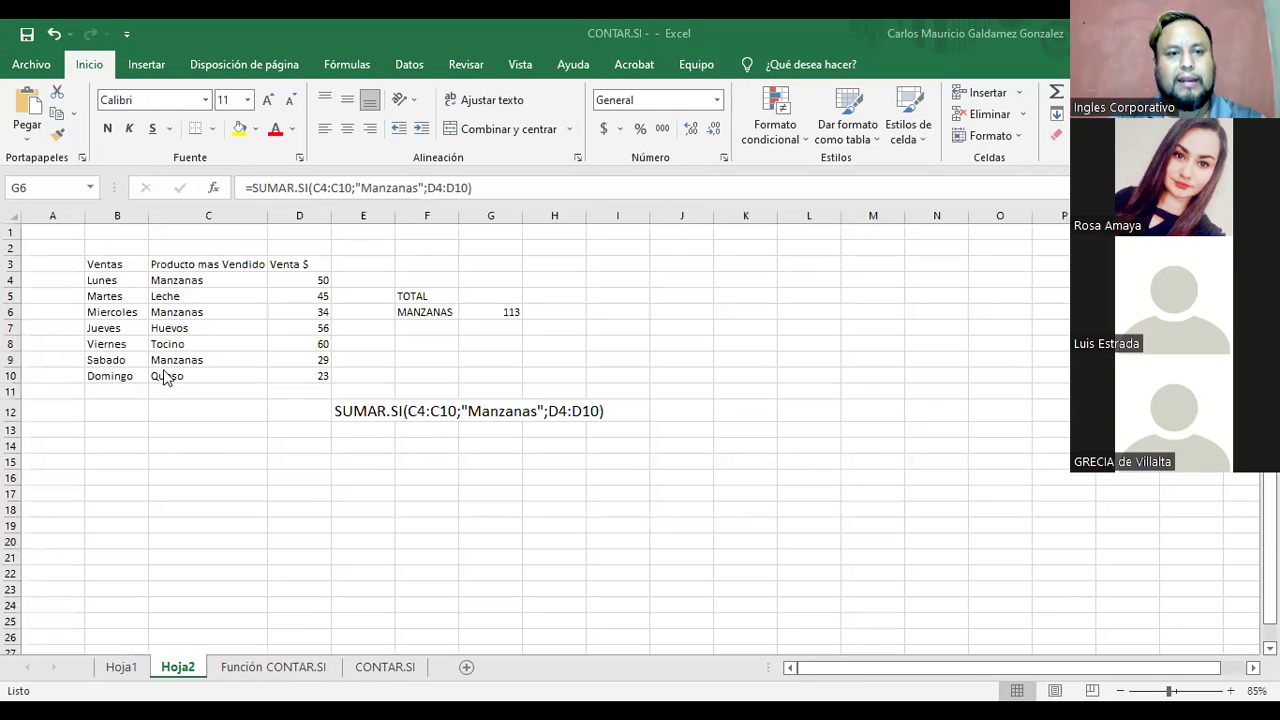
Step: Copy the weekly sales rows B4:D10 and paste them twice below, starting at B11 and at B18
drag(111, 272, 291, 377)
key(ctrl+c)
click(118, 392)
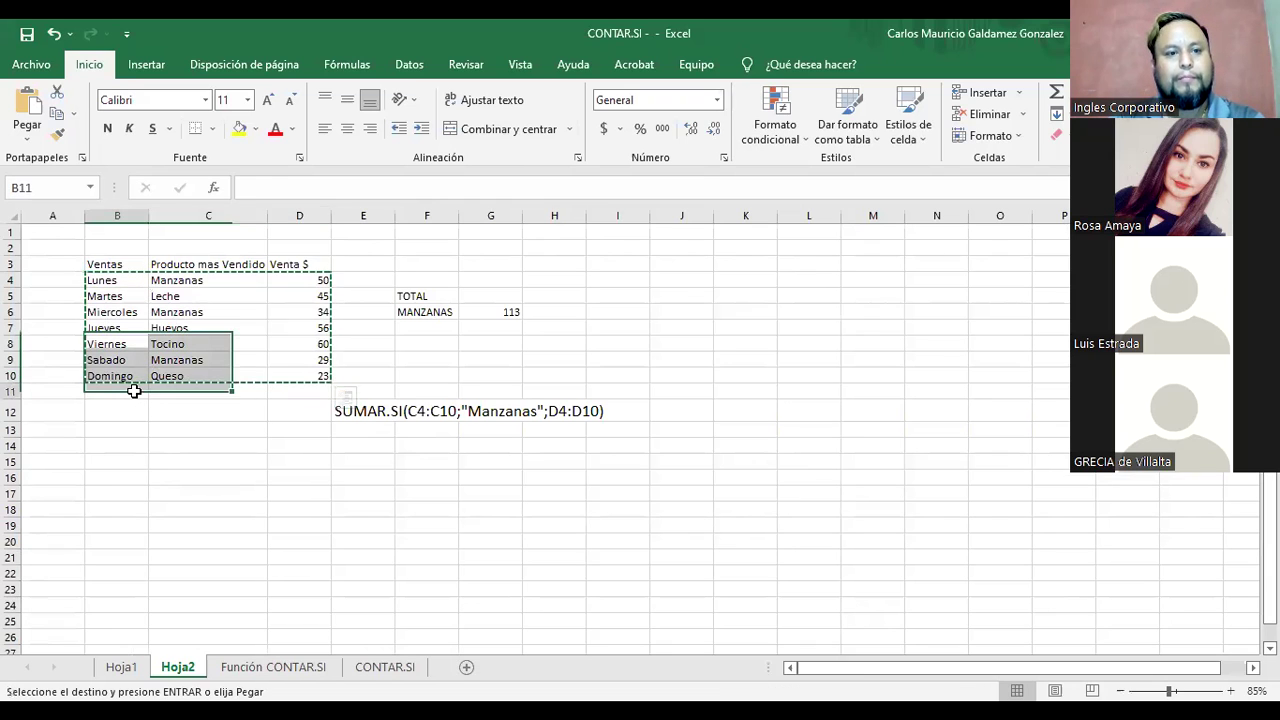
key(ctrl+v)
drag(112, 512, 290, 575)
click(113, 512)
key(ctrl+v)
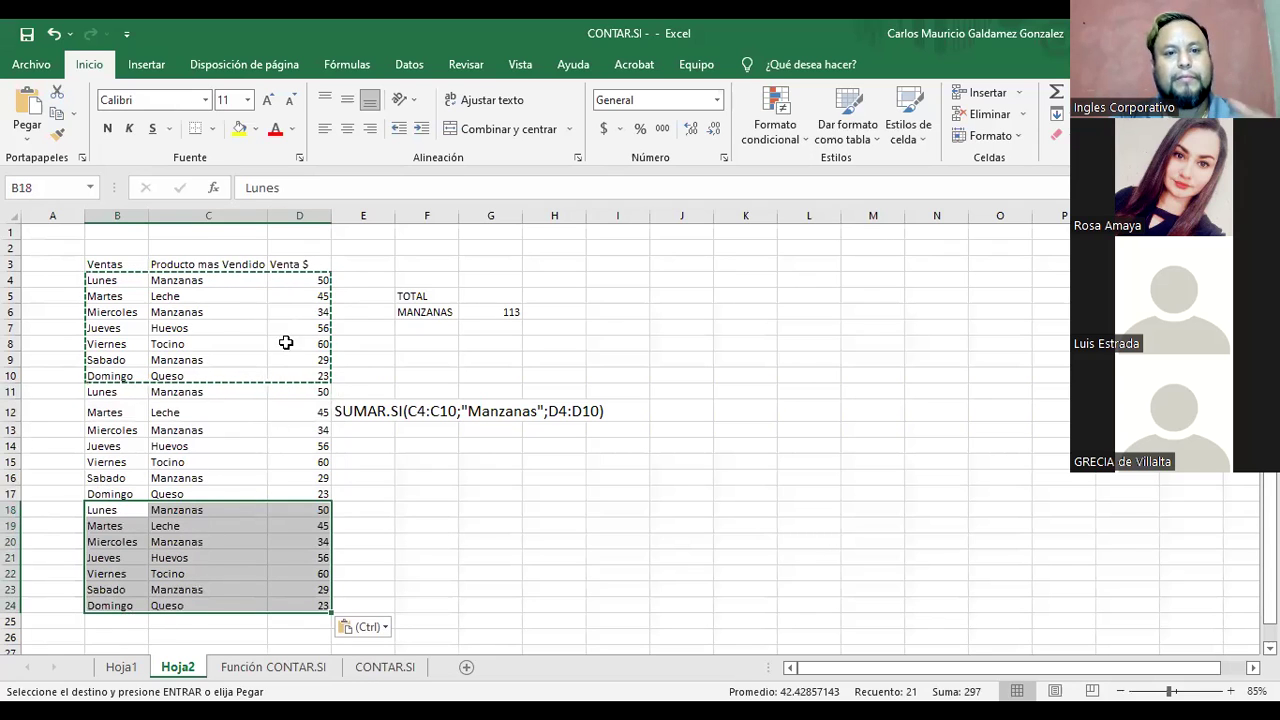
key(Escape)
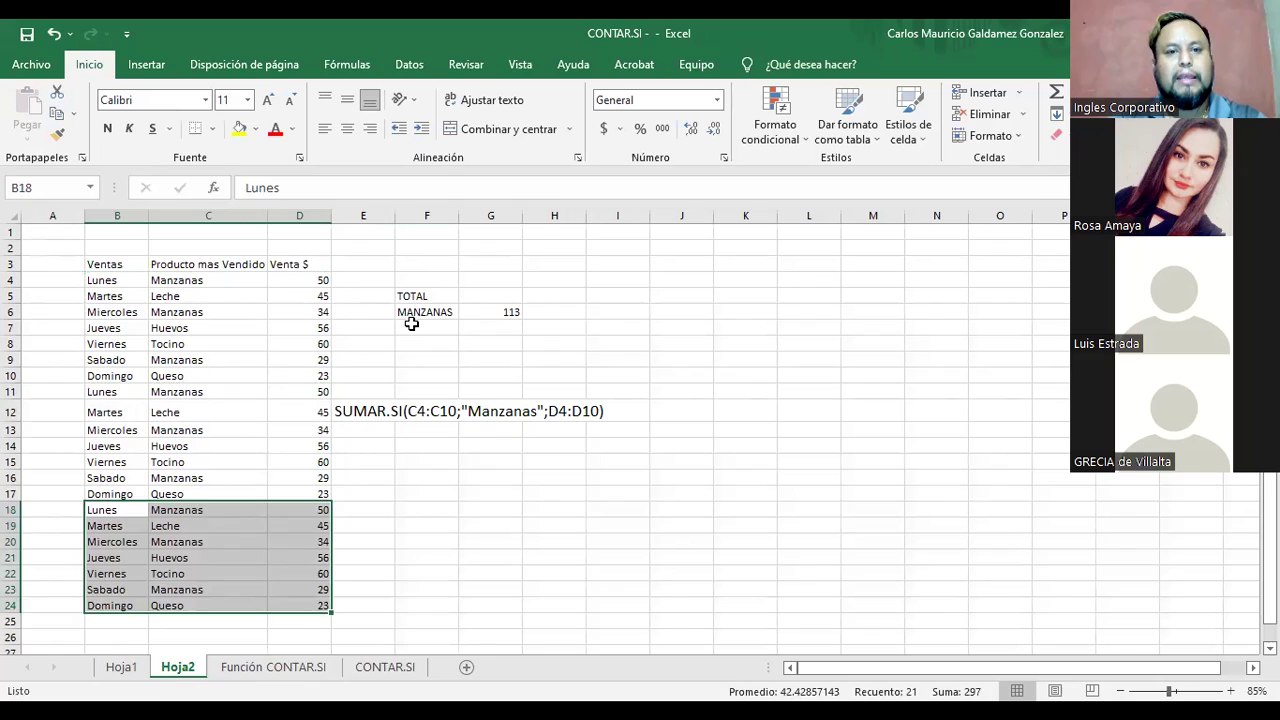
Step: Enter the label "Manzanas Lunes" in F7 and widen column F to fit it
click(414, 326)
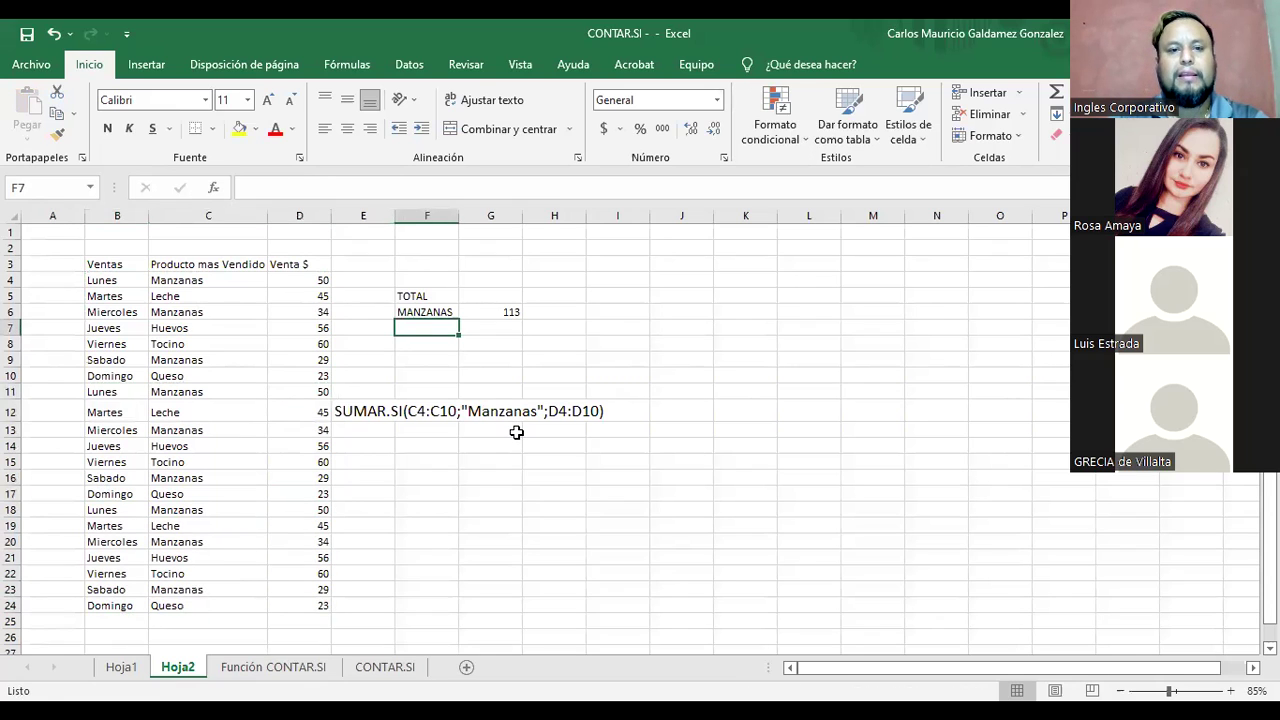
text(Manzanas Lunes)
key(Return)
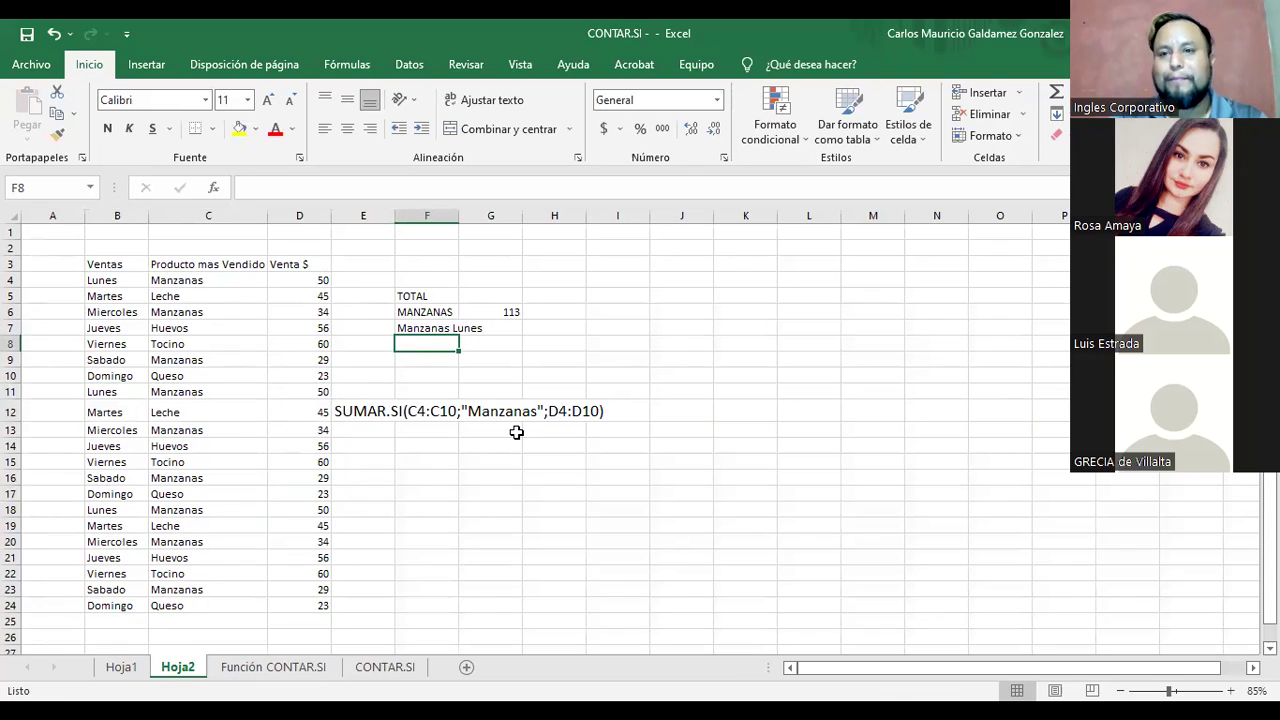
click(413, 328)
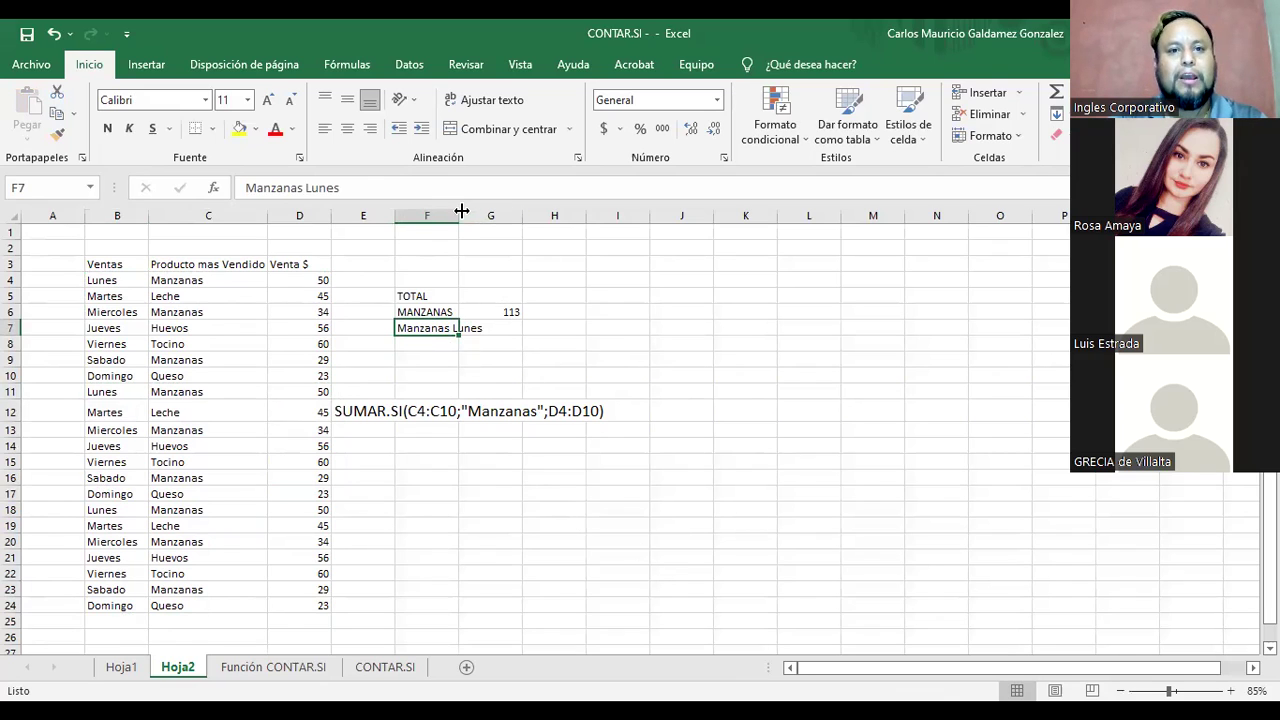
drag(460, 213, 496, 222)
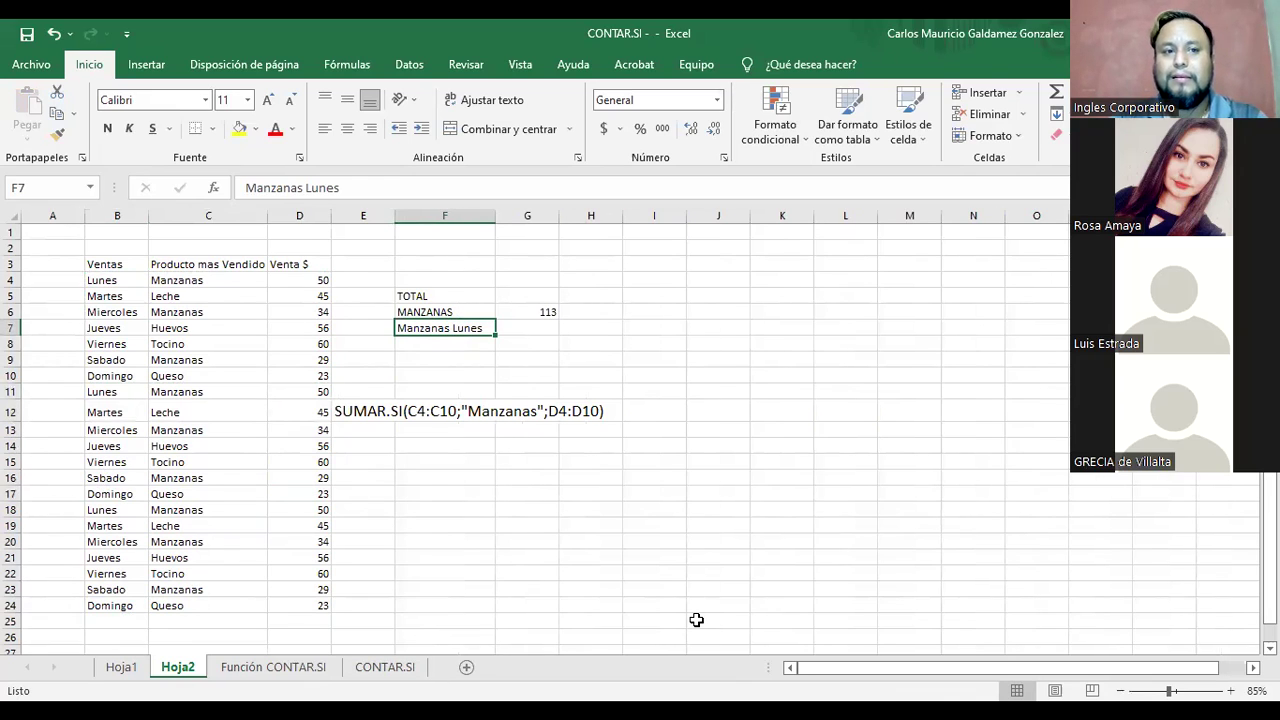
click(510, 329)
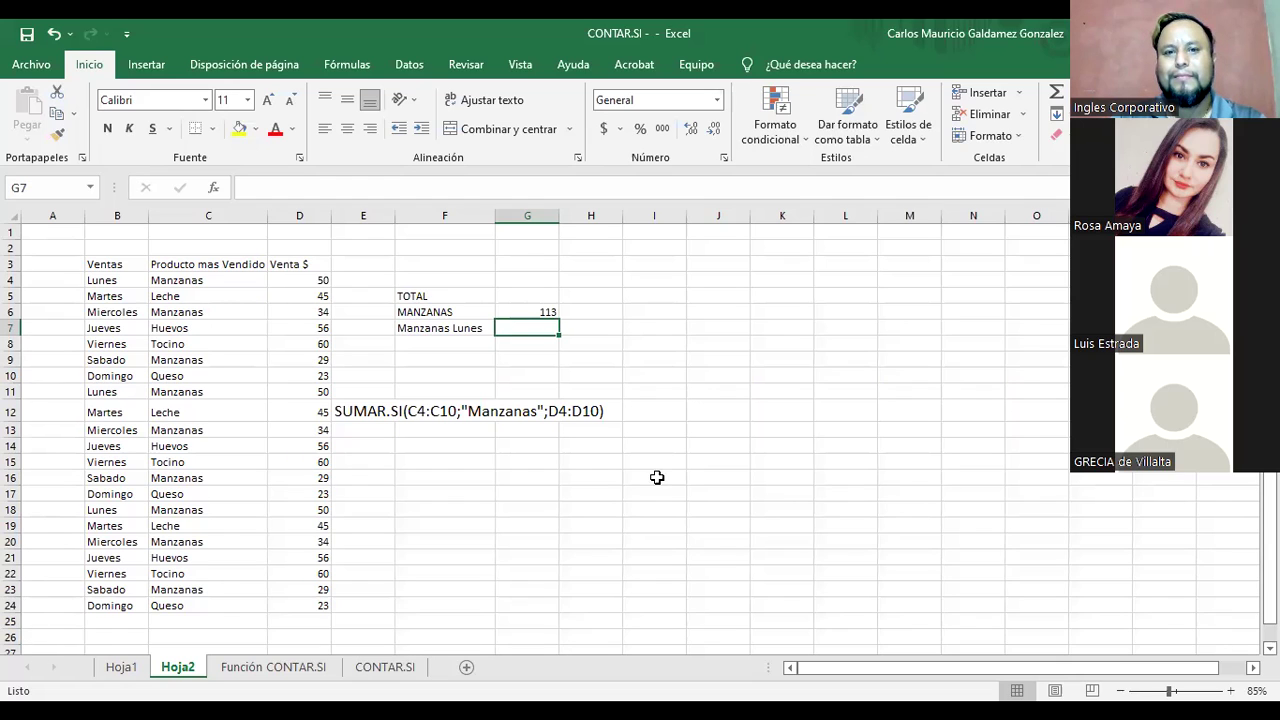
click(530, 313)
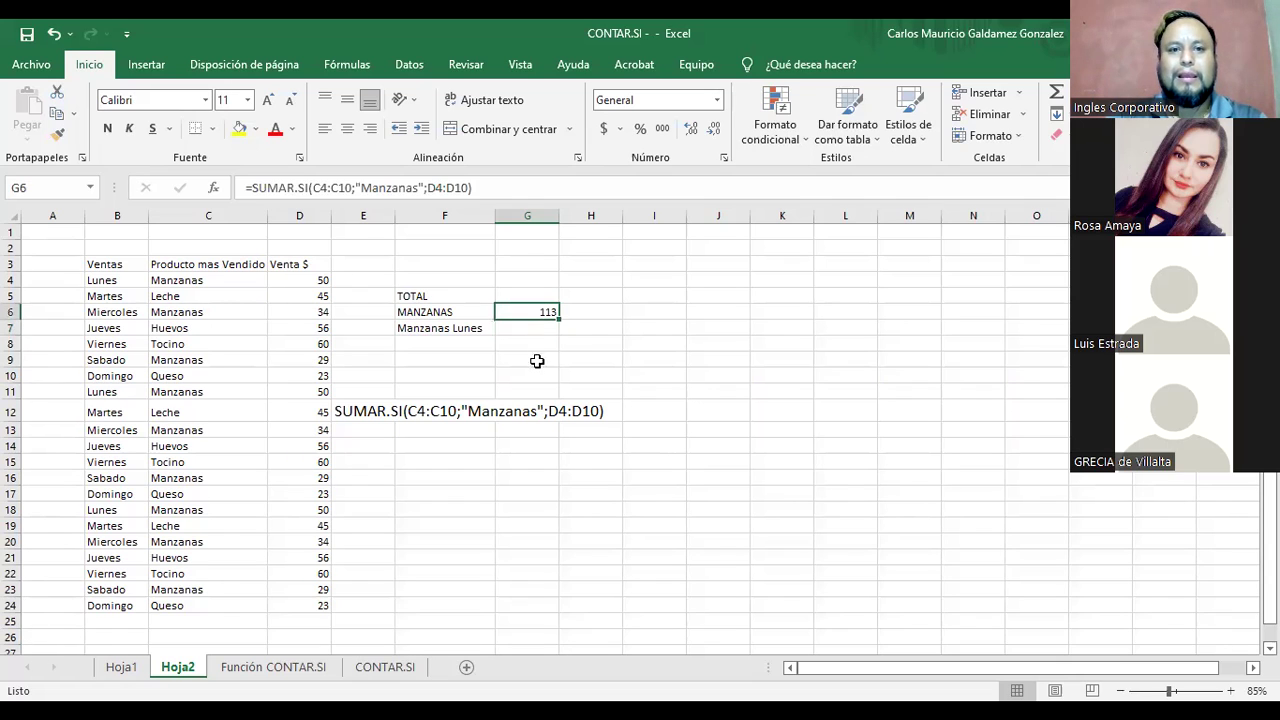
click(254, 190)
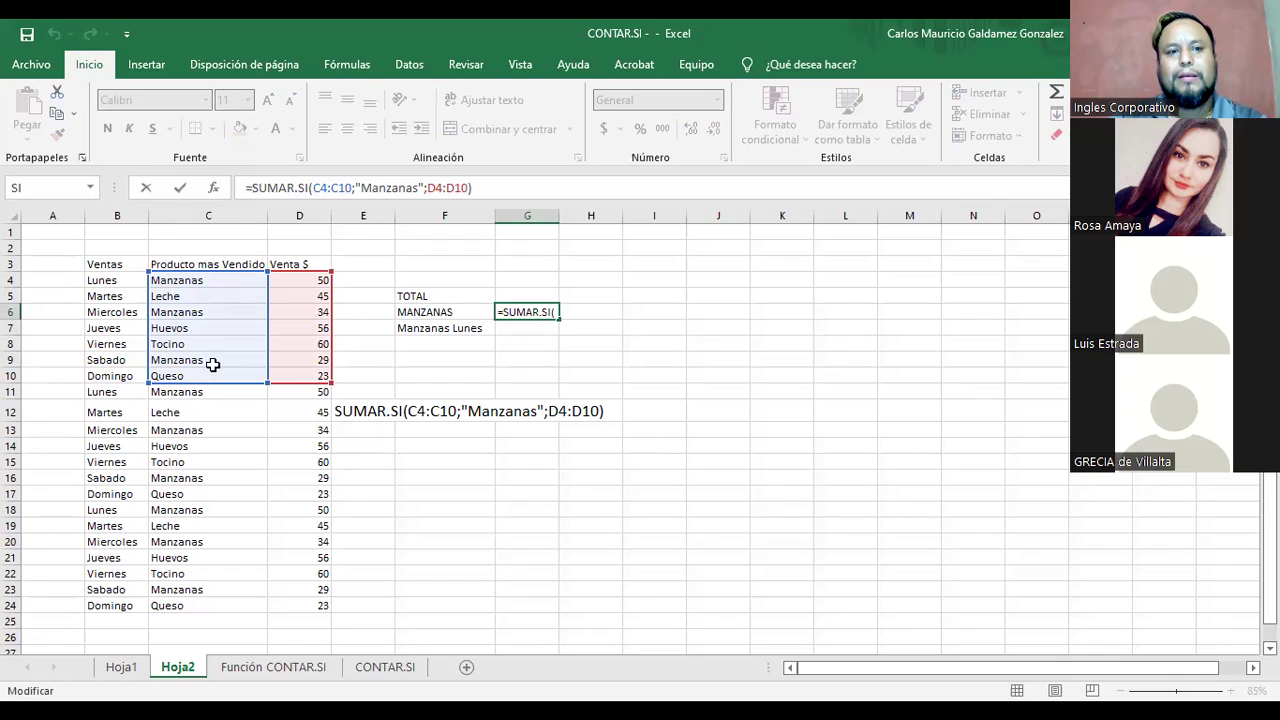
click(107, 279)
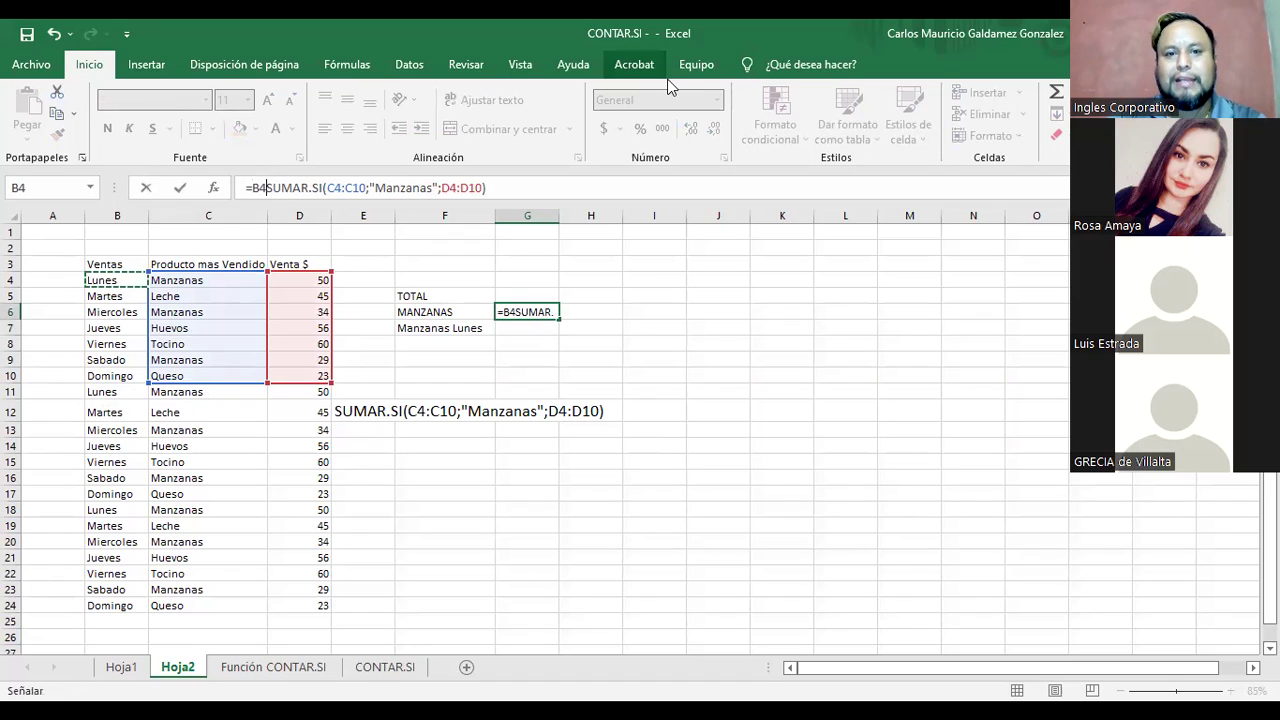
click(134, 281)
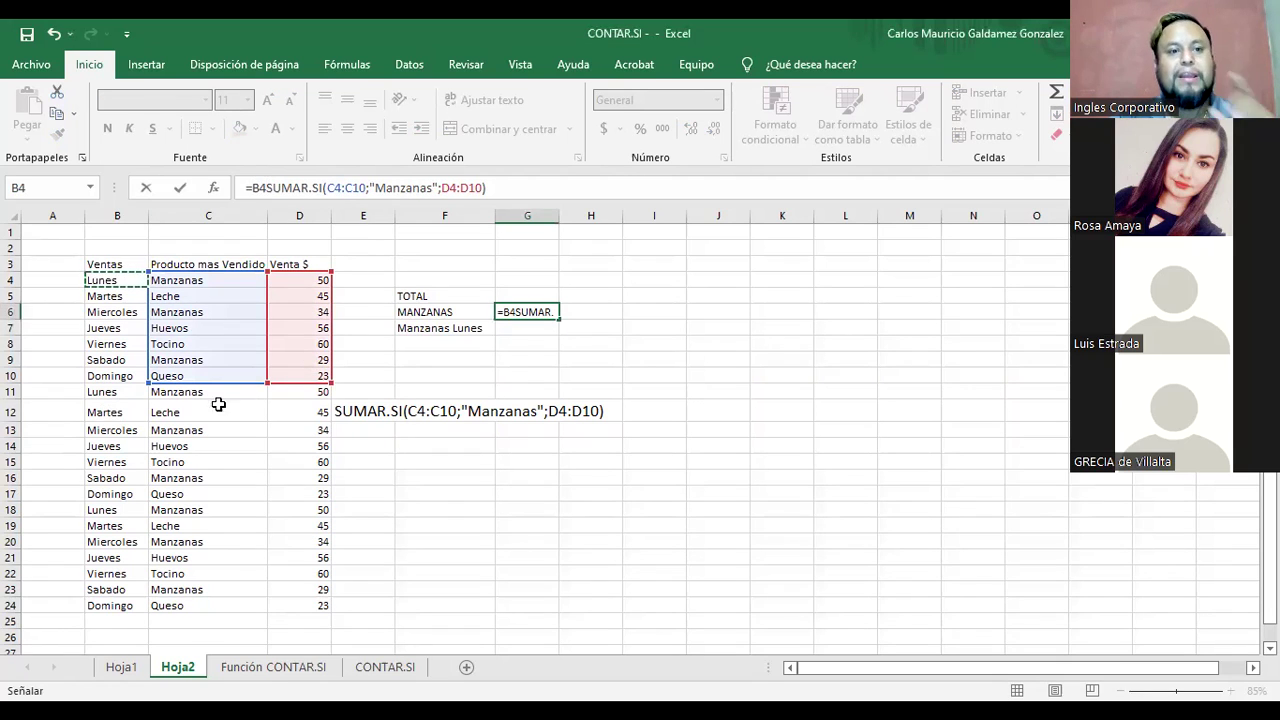
key(Escape)
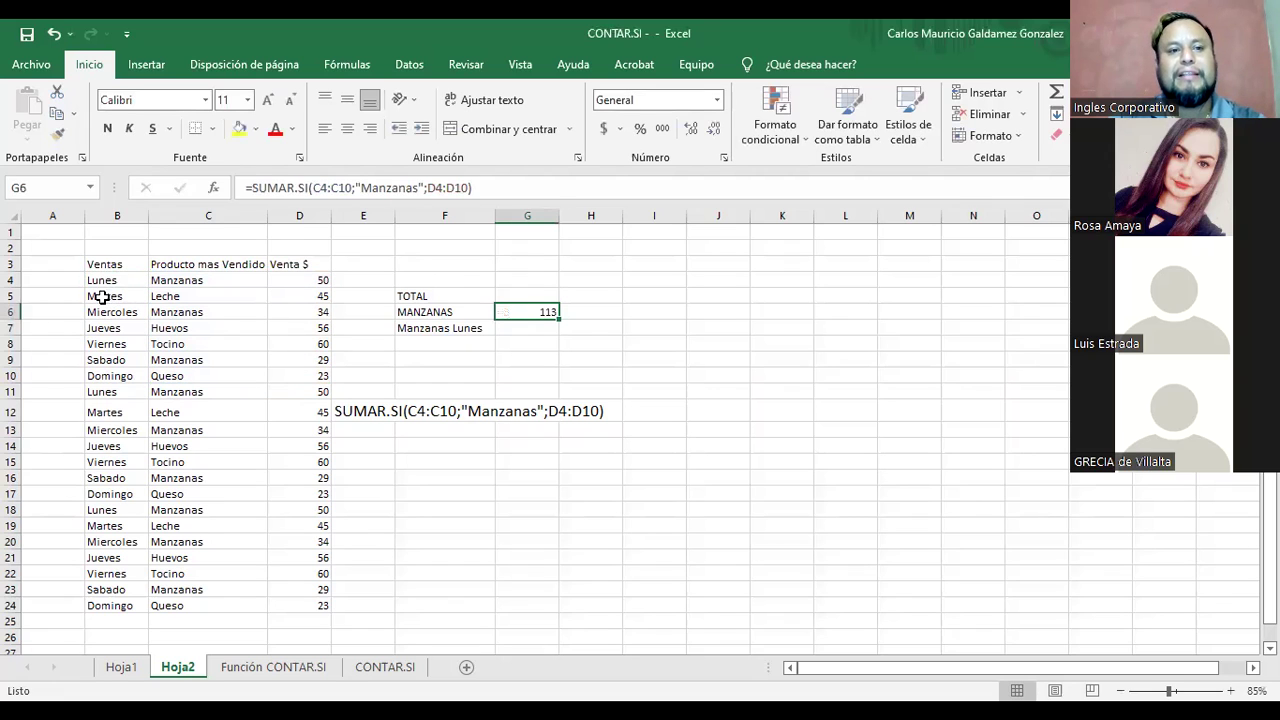
Step: Examine the Lunes rows B4:D4, B11:D11 and B18:D18 alongside the SUMAR.SI formula in G6
drag(104, 280, 312, 281)
drag(104, 392, 316, 392)
drag(100, 510, 334, 512)
click(127, 510)
click(180, 510)
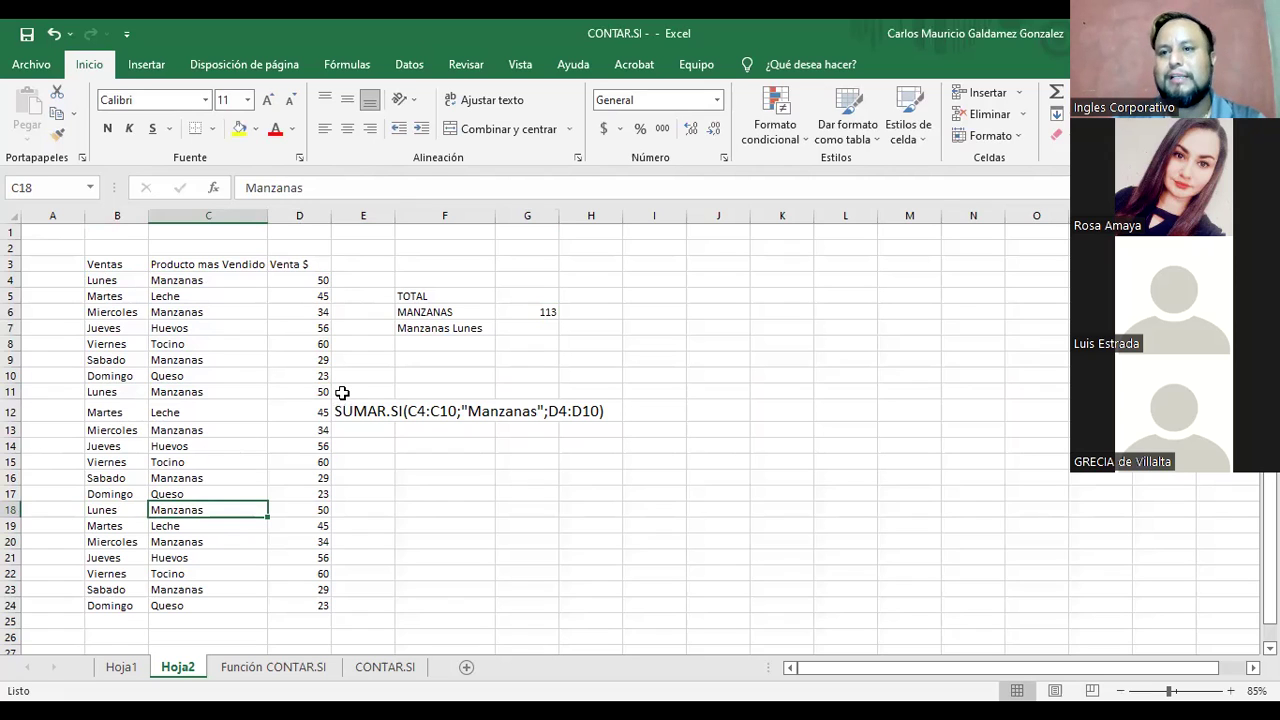
click(457, 327)
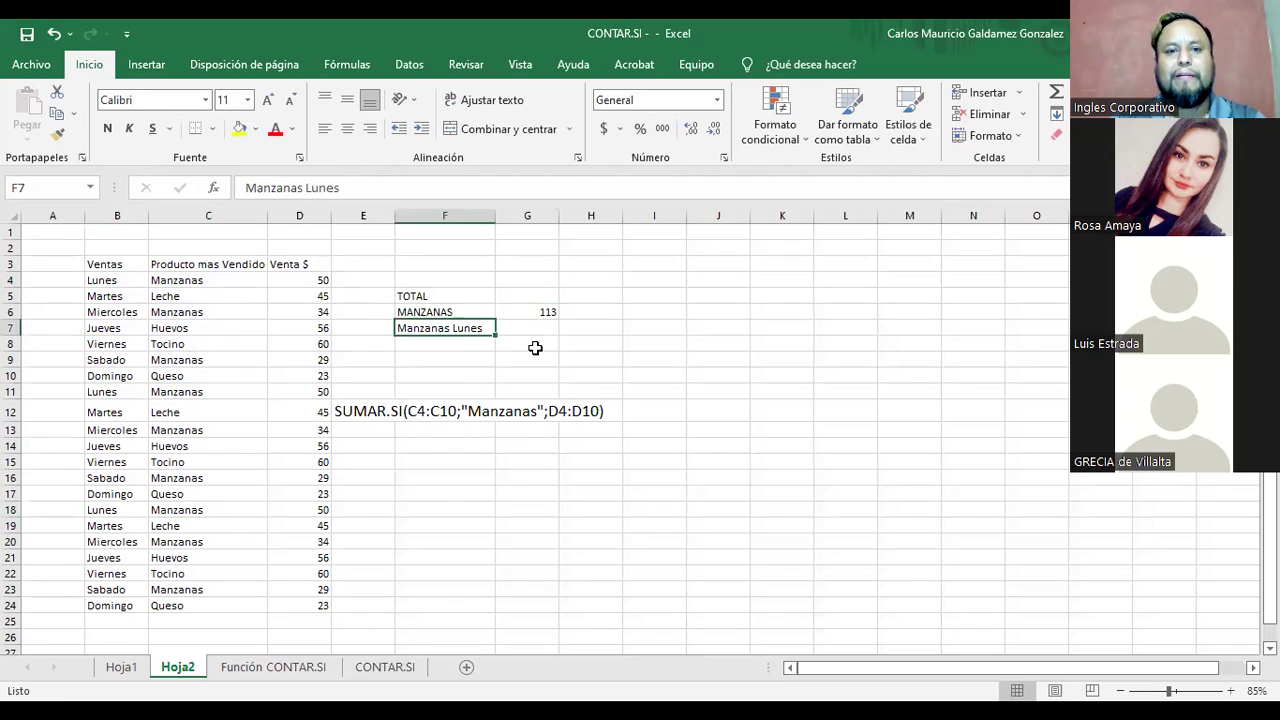
click(515, 327)
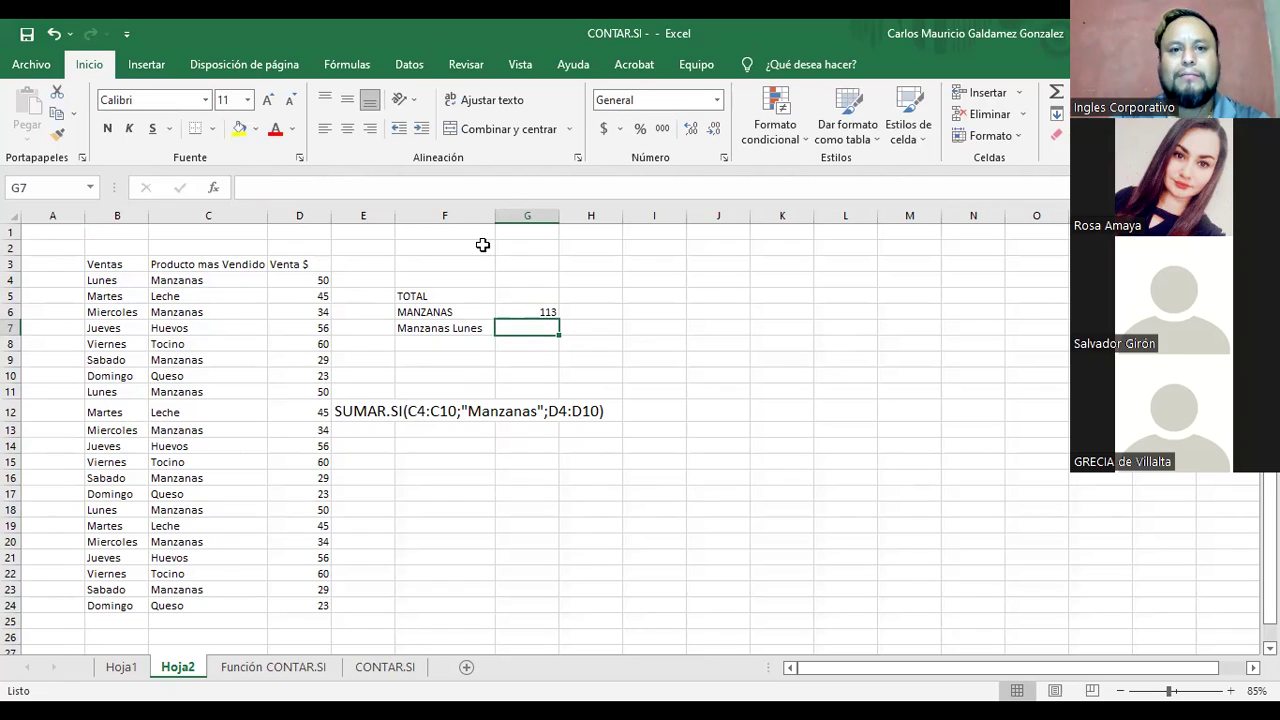
click(508, 311)
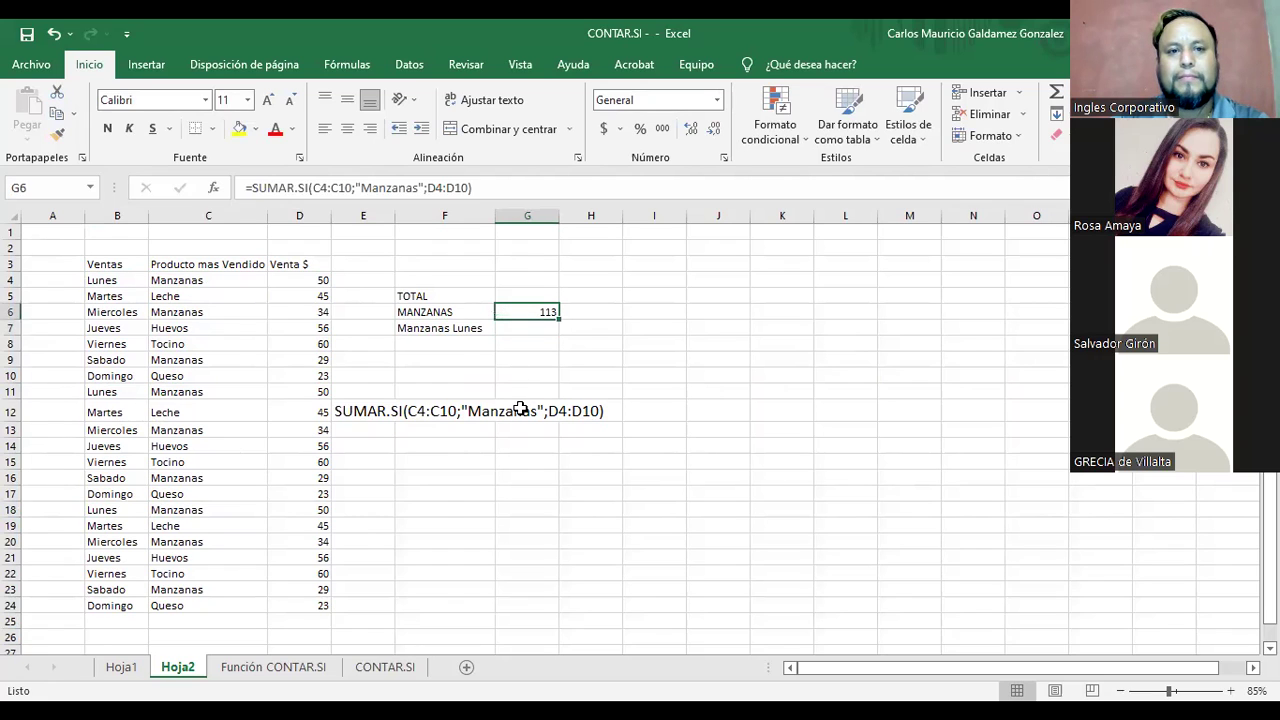
key(F2)
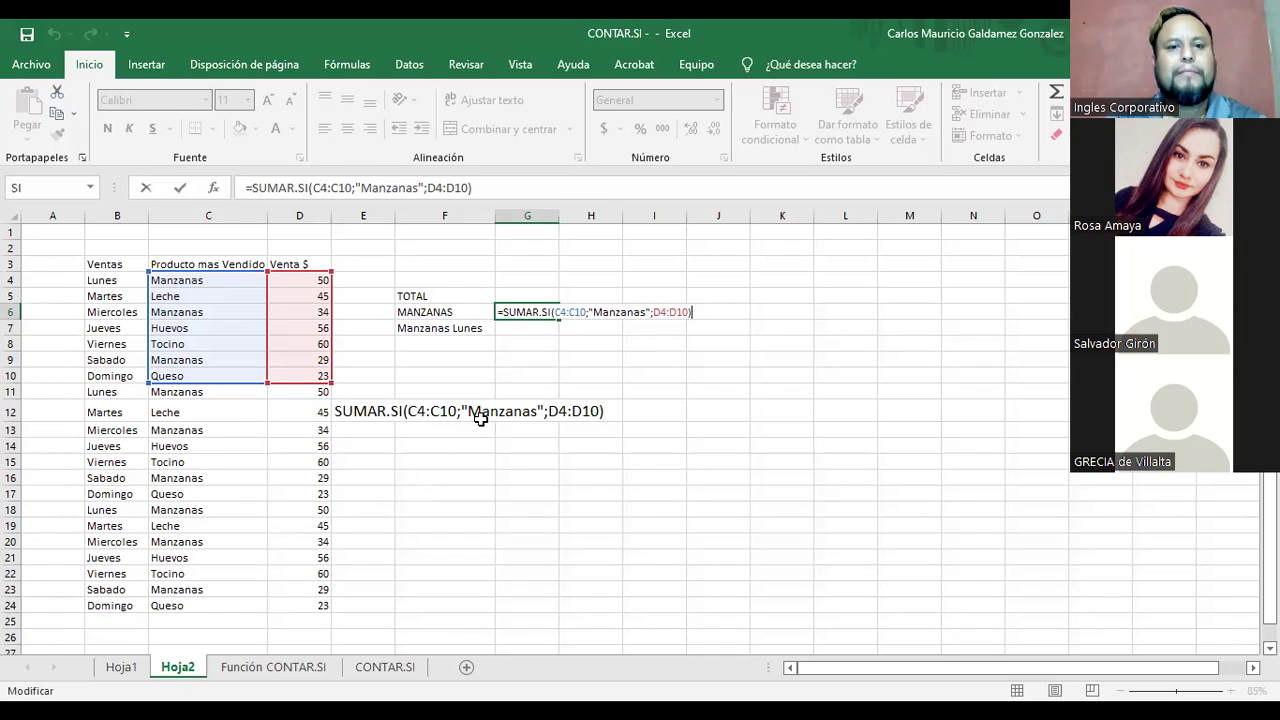
click(430, 411)
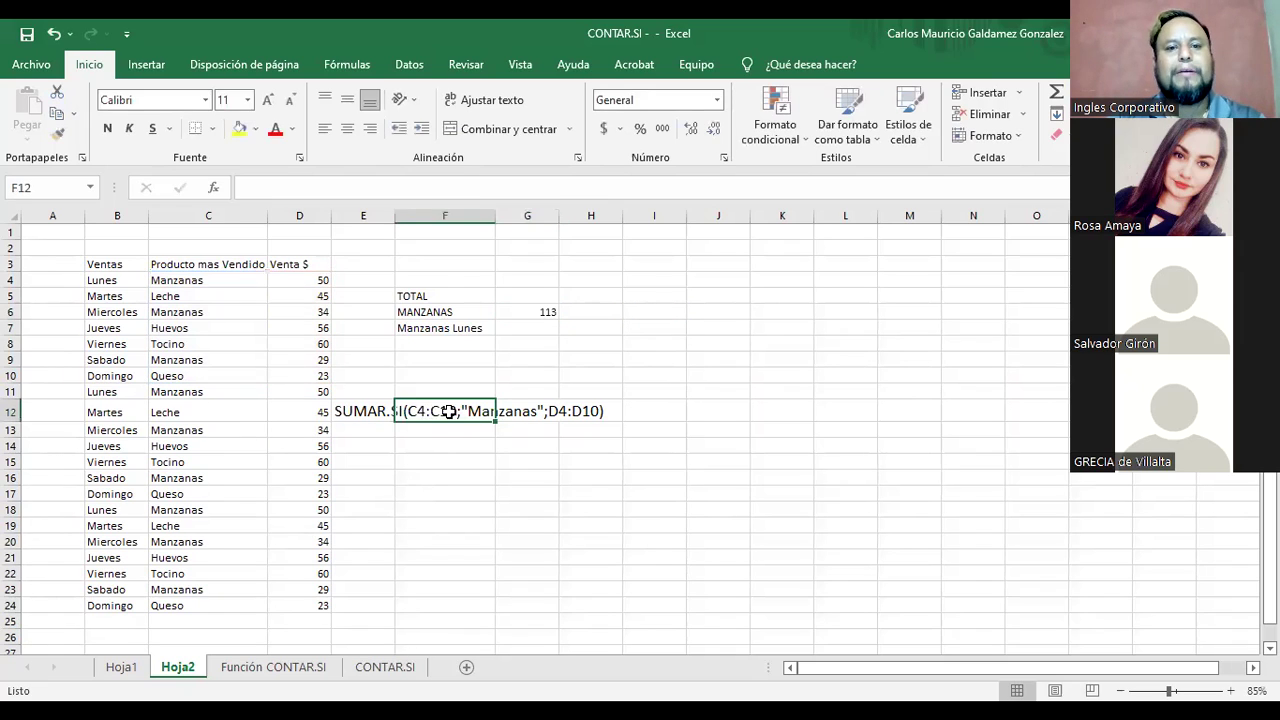
double_click(440, 411)
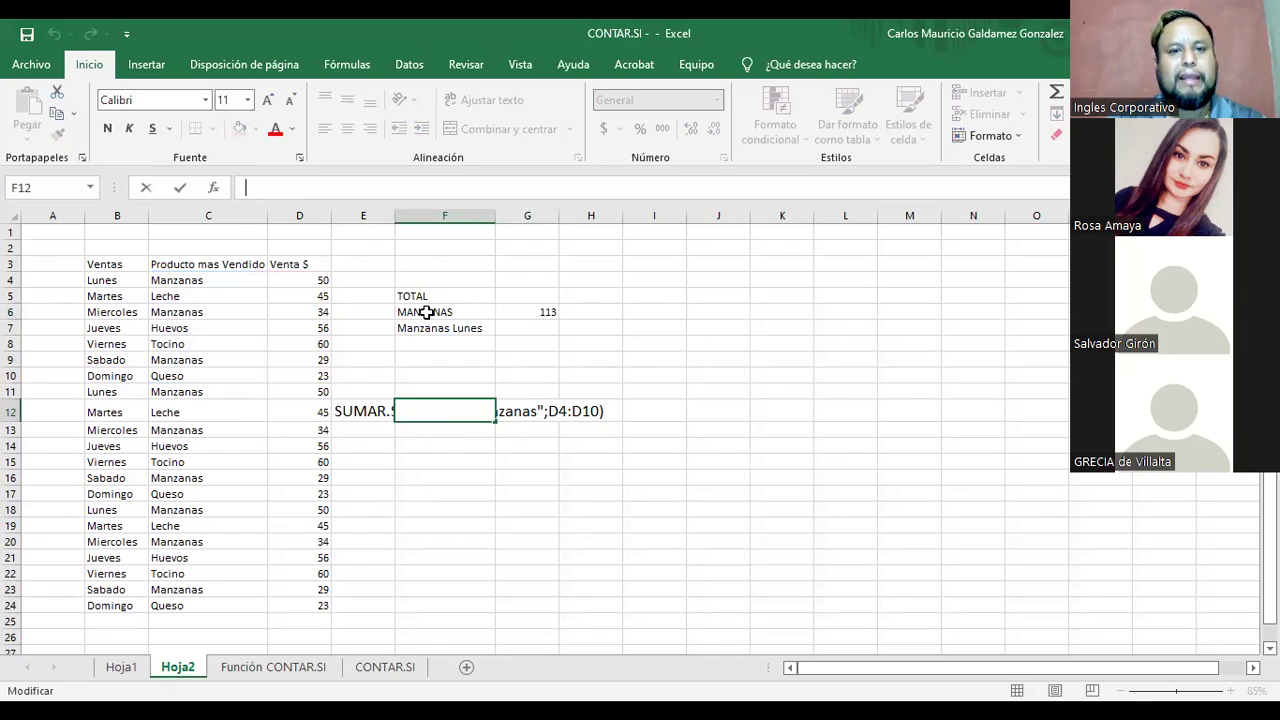
Step: Try to replace the criteria range in G6's formula with the separate Manzanas cells C4, C6, C11, C13, C16, C18, C20 and C23
click(528, 312)
drag(316, 189, 352, 189)
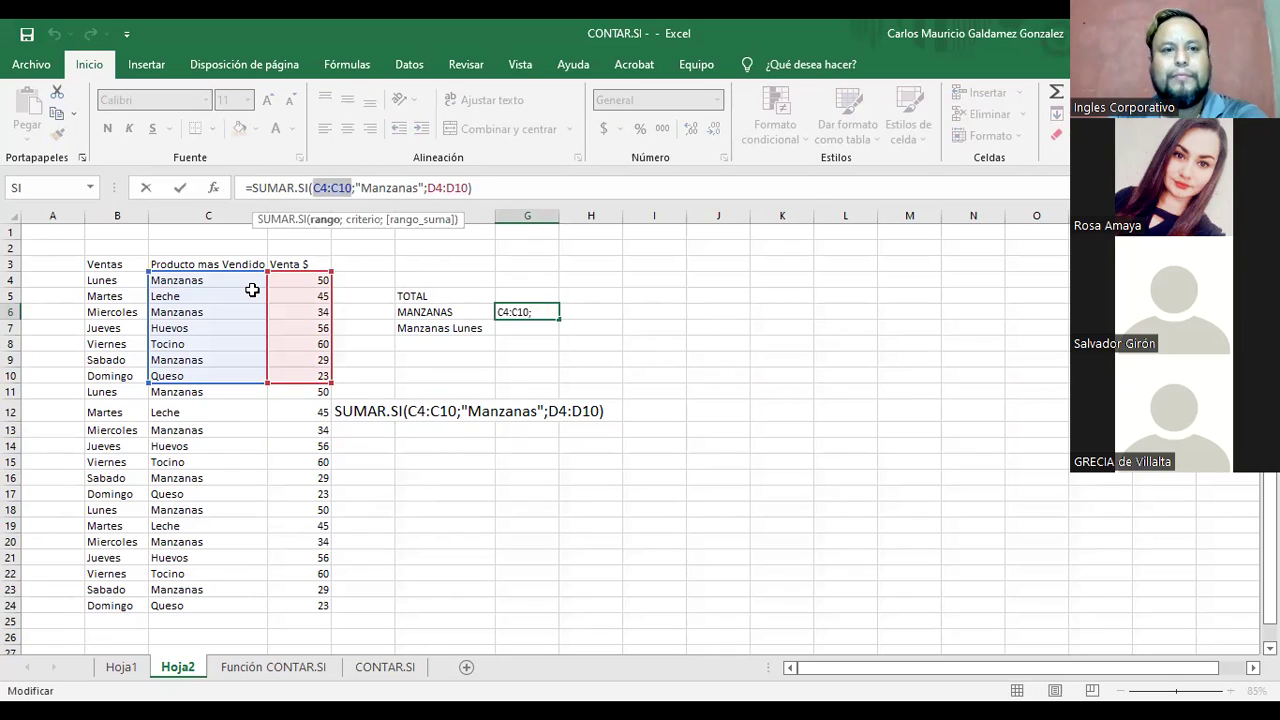
key(BackSpace)
click(175, 282)
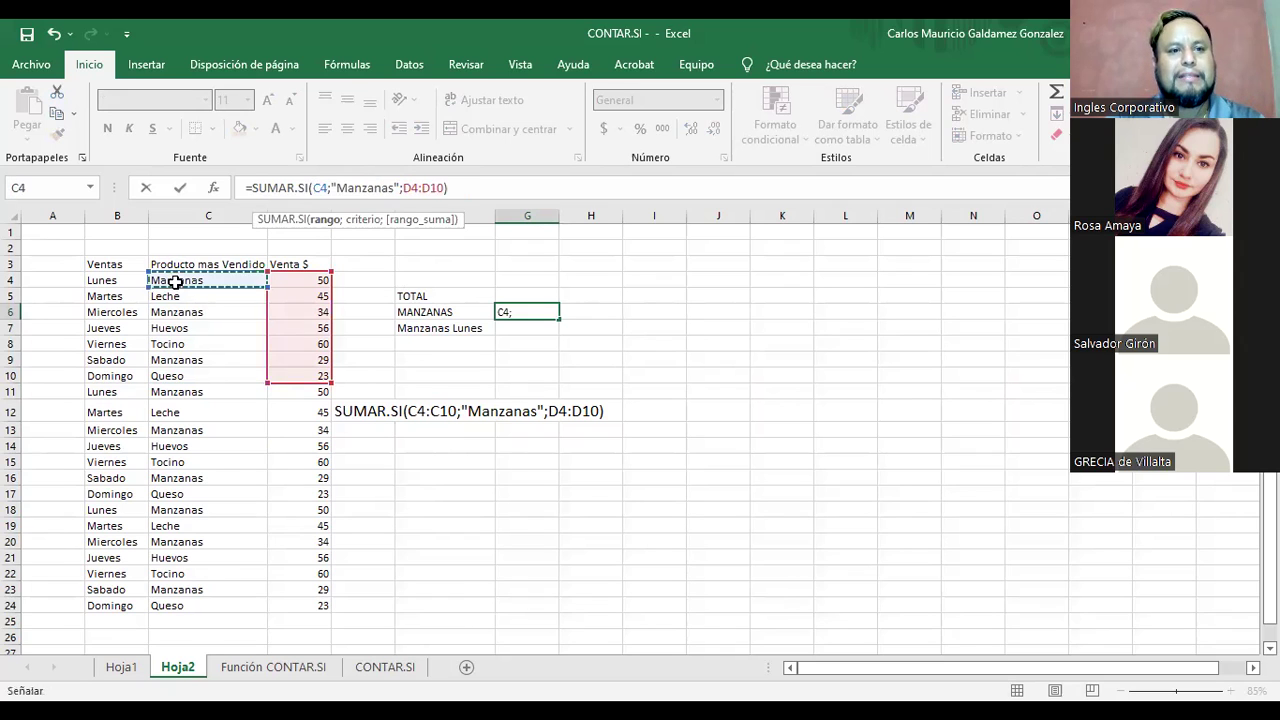
text(;)
click(175, 312)
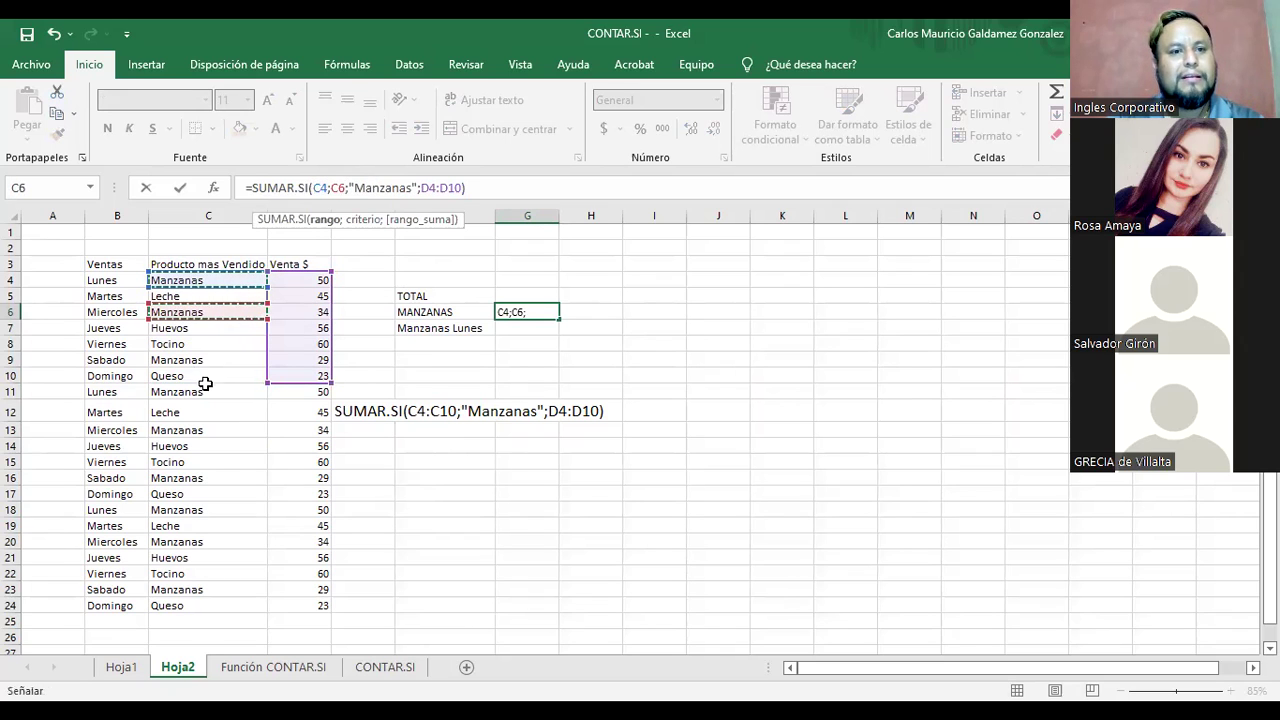
text(;)
click(190, 391)
text(;)
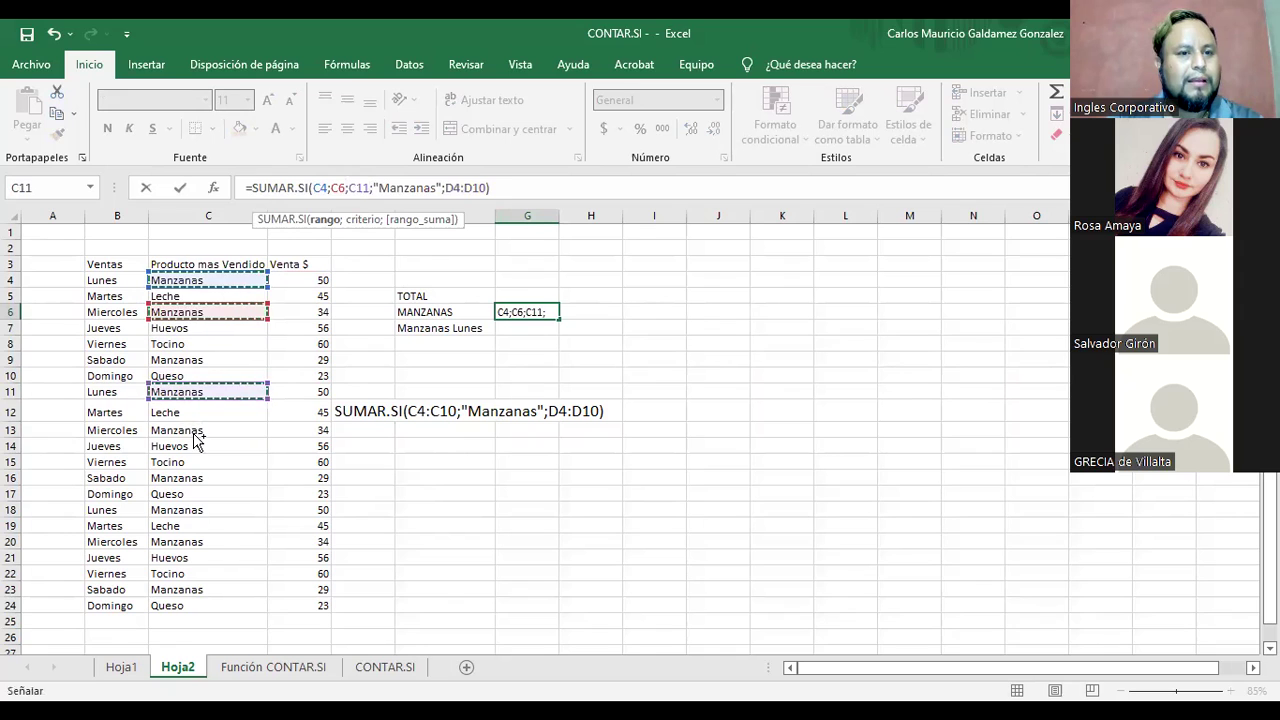
click(191, 432)
text(;)
click(190, 484)
text(;)
click(185, 510)
text(;)
click(190, 541)
text(;)
click(206, 598)
text(;)
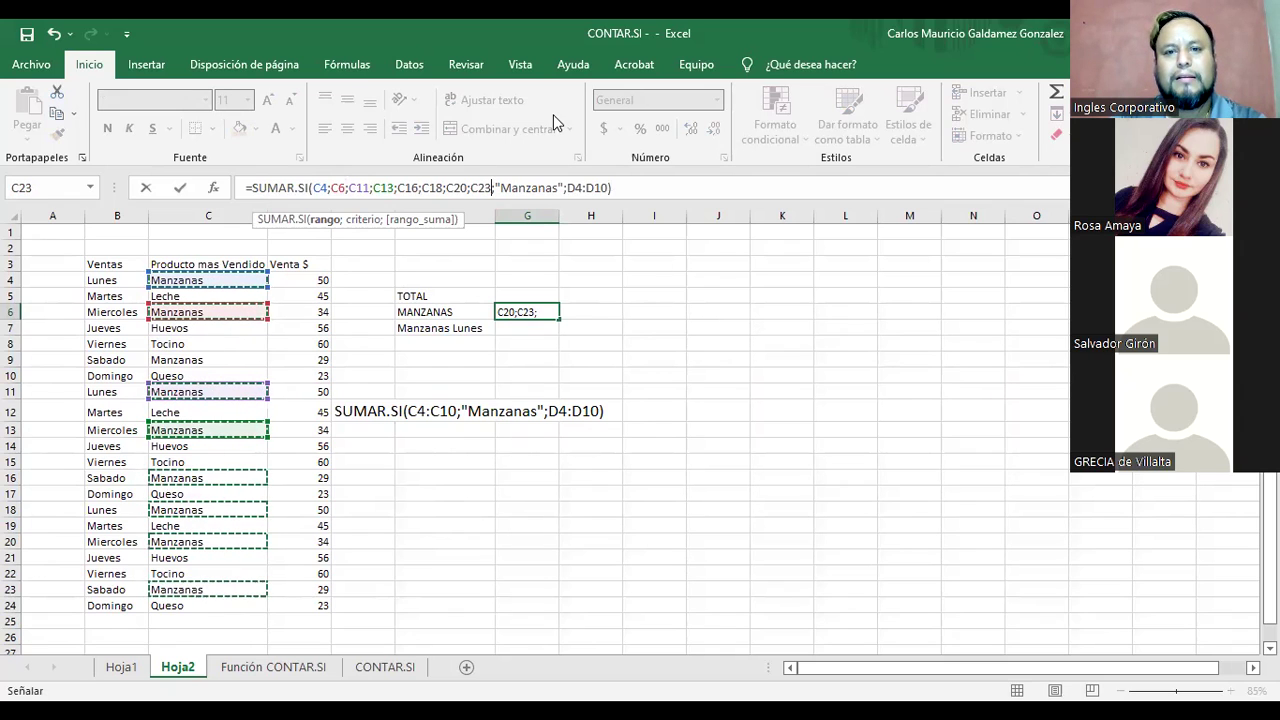
key(Return)
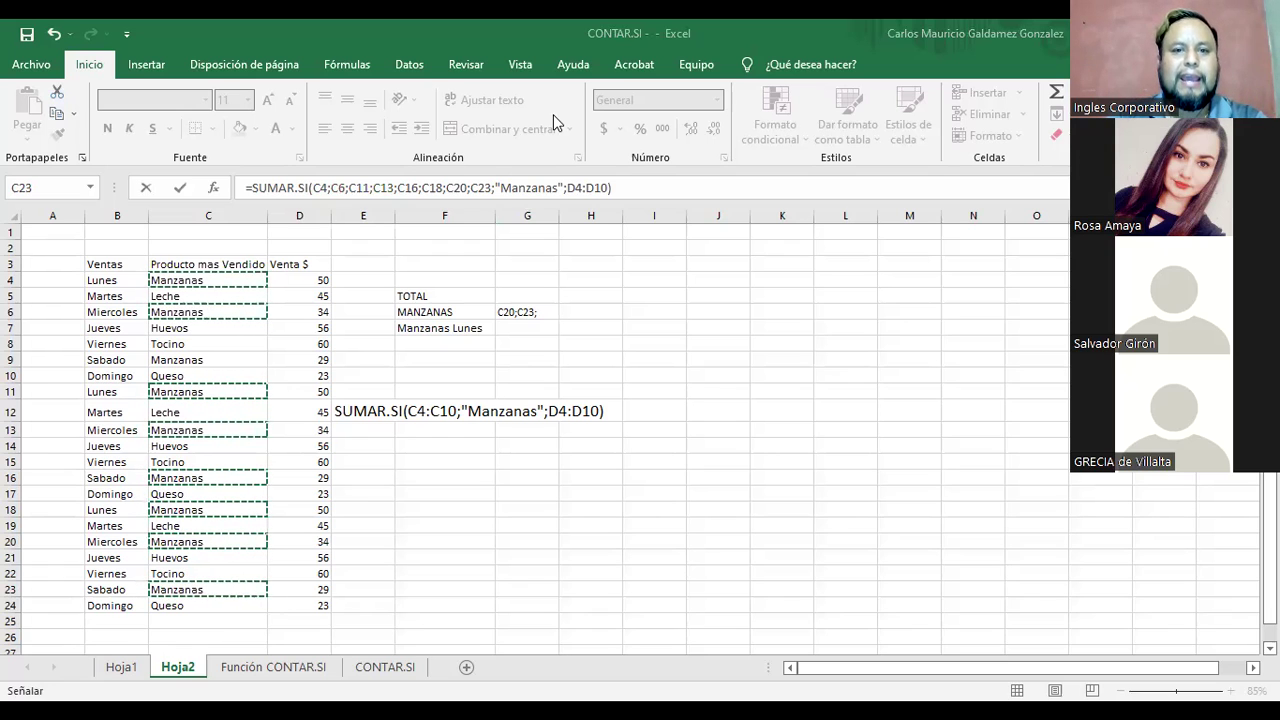
click(350, 189)
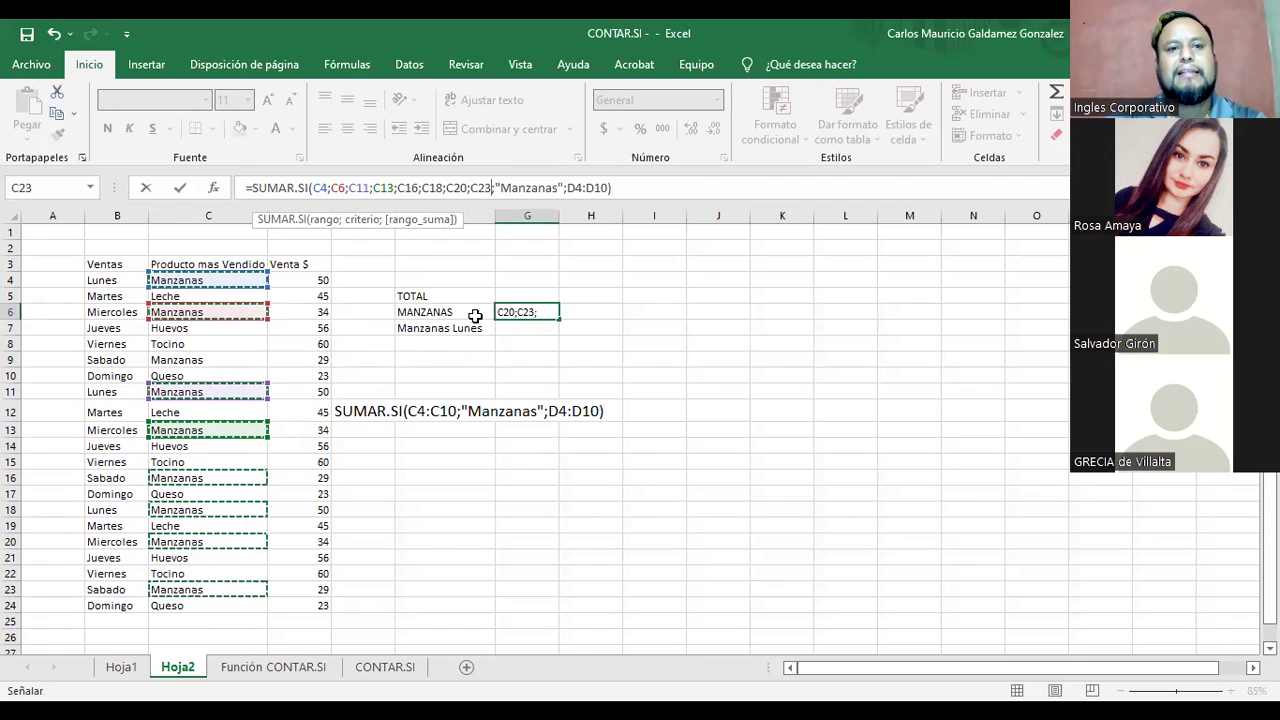
key(Escape)
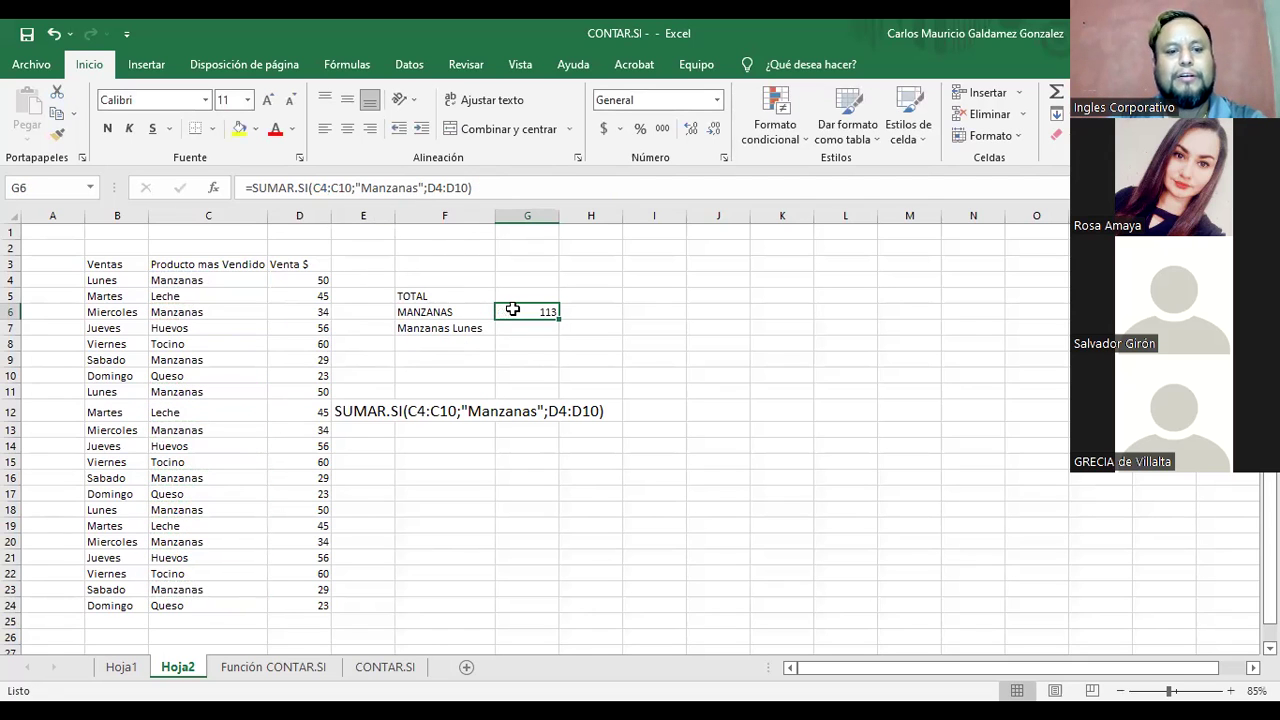
double_click(512, 310)
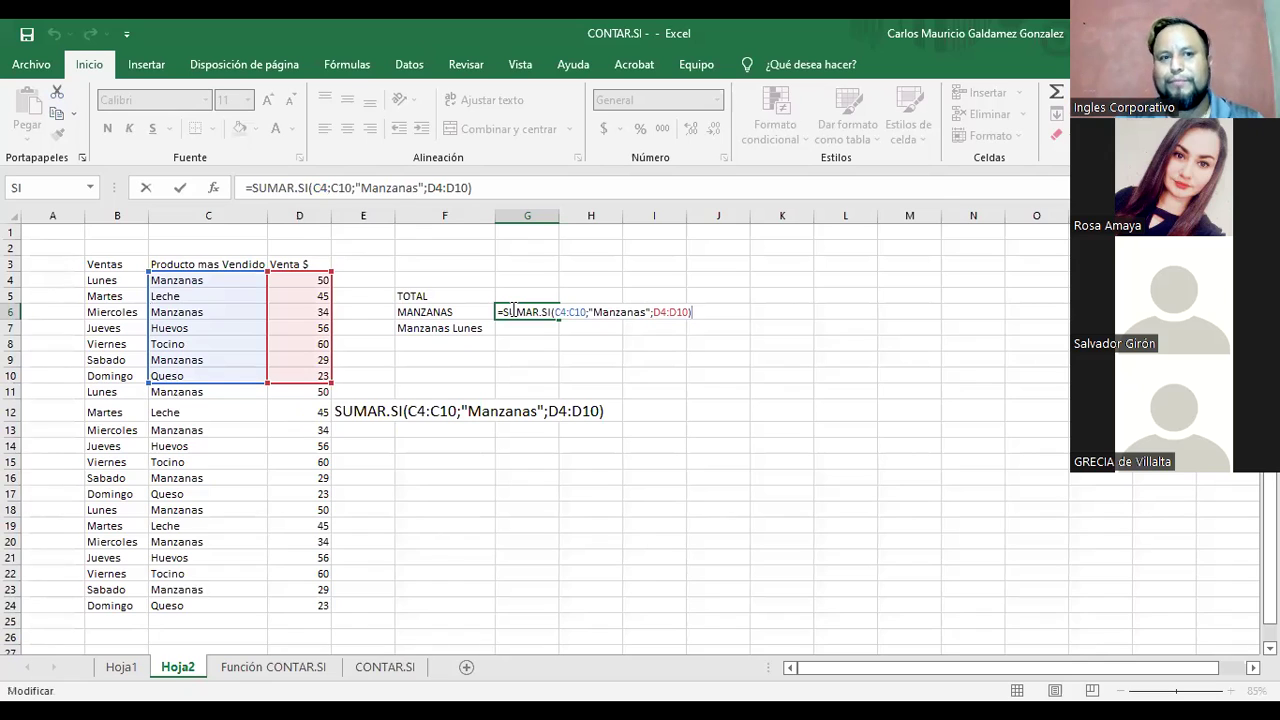
key(ctrl+Return)
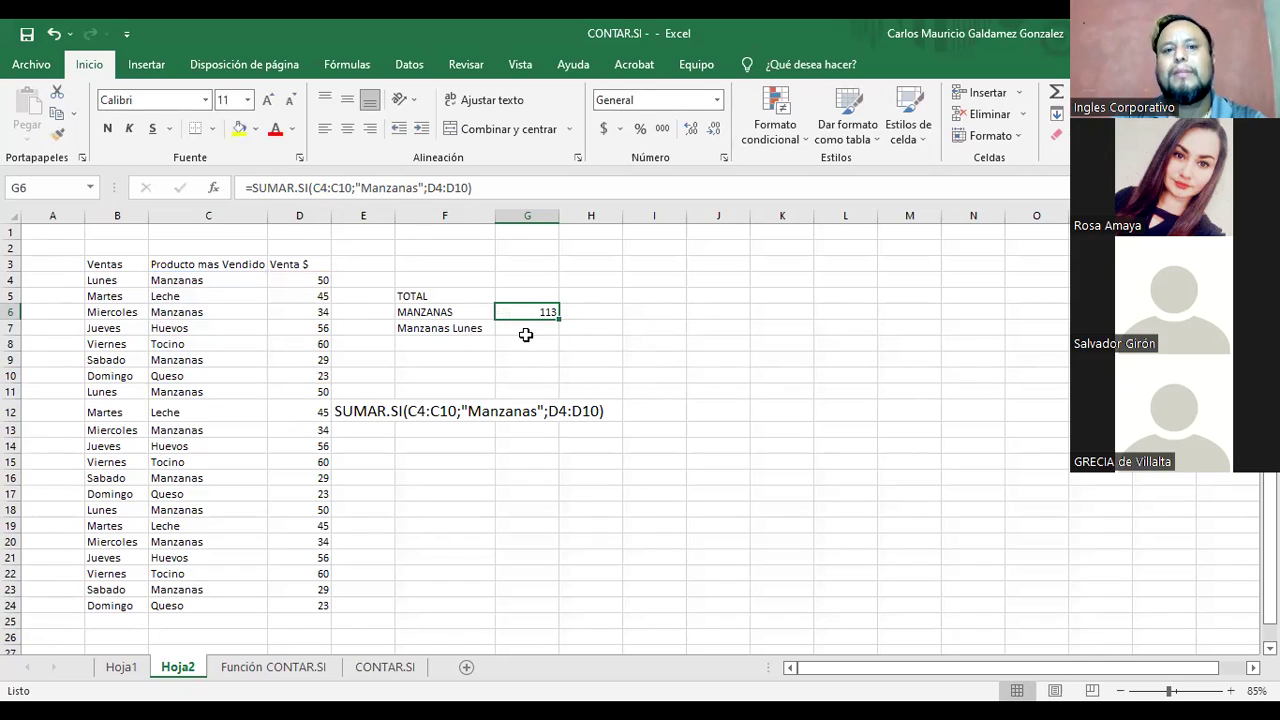
Step: Enter the headings SEMANA 1, SEMANA 2 and SEMANA 3 in G5, H5 and I5
click(514, 295)
text(Su)
key(BackSpace)
key(BackSpace)
text(SUMA)
key(BackSpace)
key(BackSpace)
key(BackSpace)
text(EMANA 1)
key(Tab)
text(SEMANA 2)
key(Tab)
text(SEMANA 3)
key(Return)
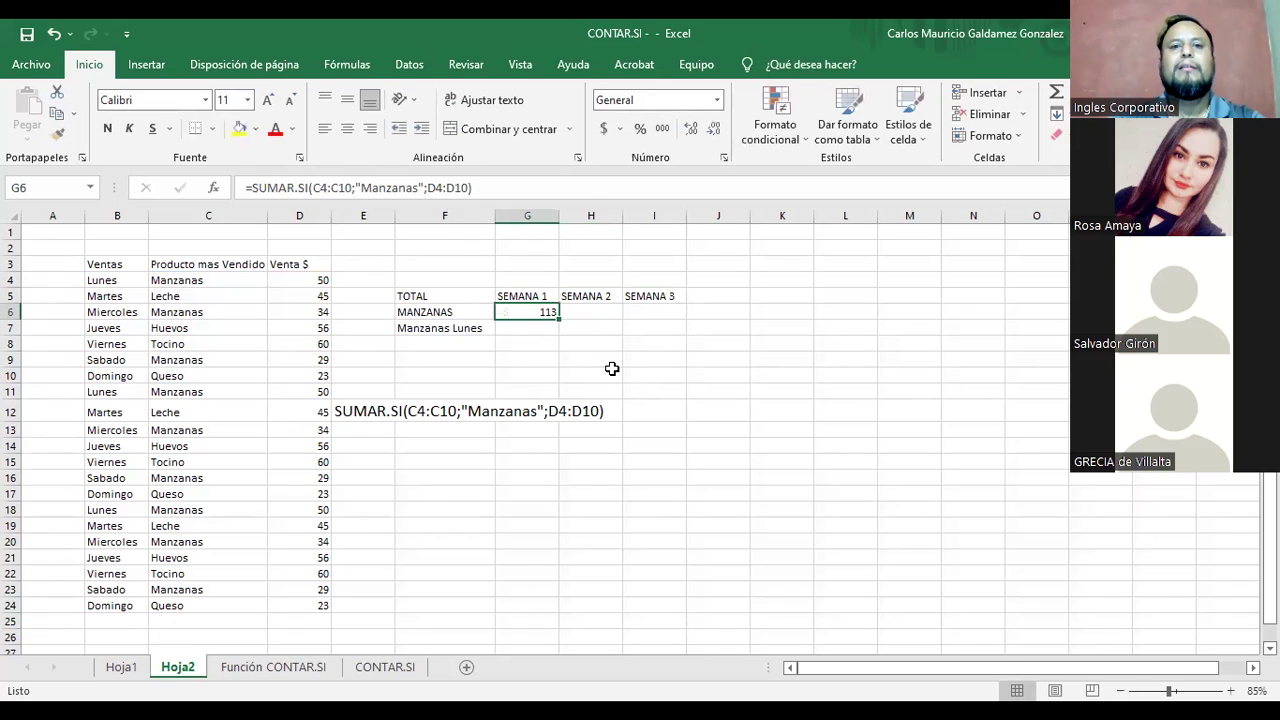
Step: Copy the Manzanas total formula from G6 into H6 and I6 for weeks 2 and 3
click(568, 312)
click(547, 318)
key(ctrl+c)
click(580, 310)
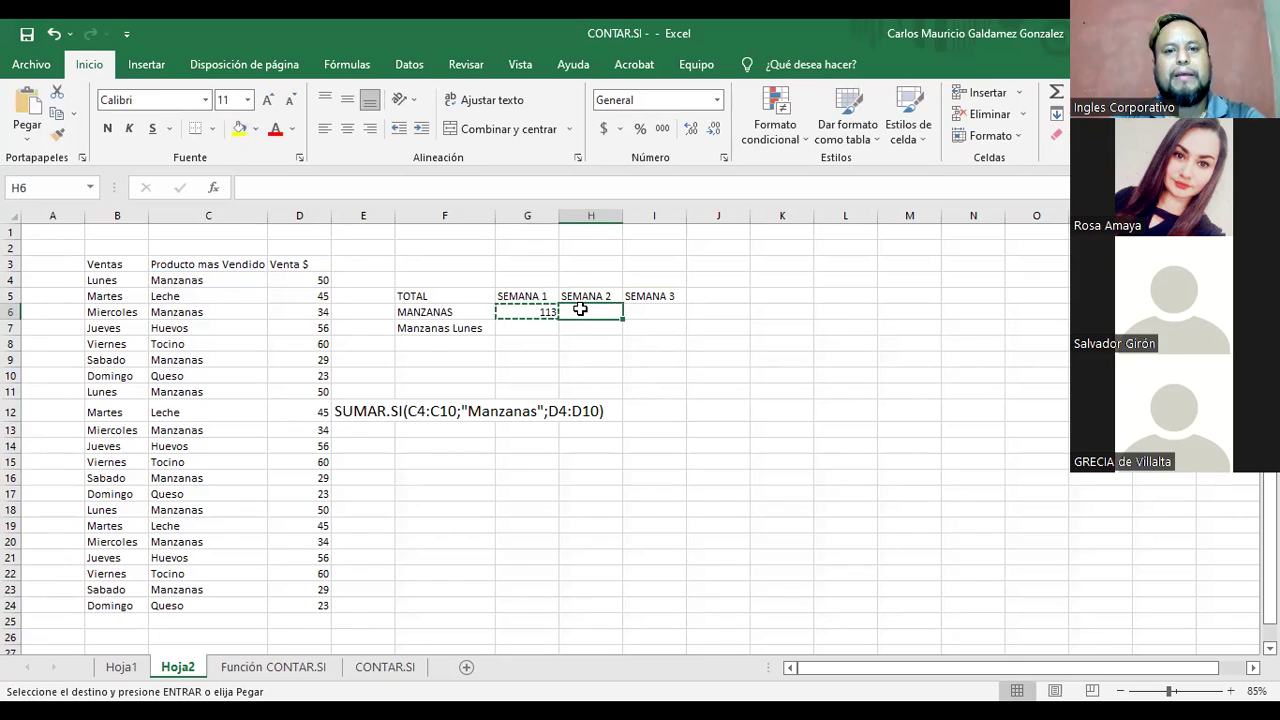
key(ctrl+v)
click(652, 312)
key(ctrl+v)
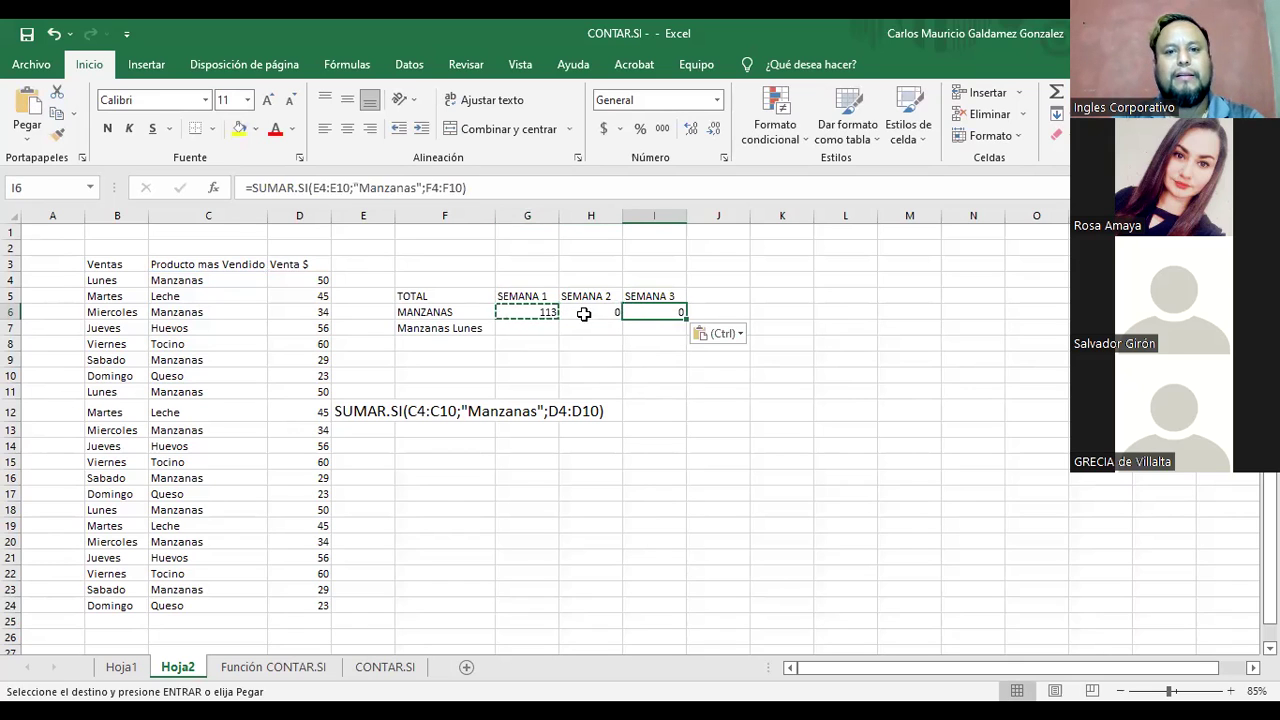
Step: Change H6's SUMAR.SI formula to use criteria range C11:C17 and sum range D11:D17 for week 2
click(590, 314)
double_click(593, 315)
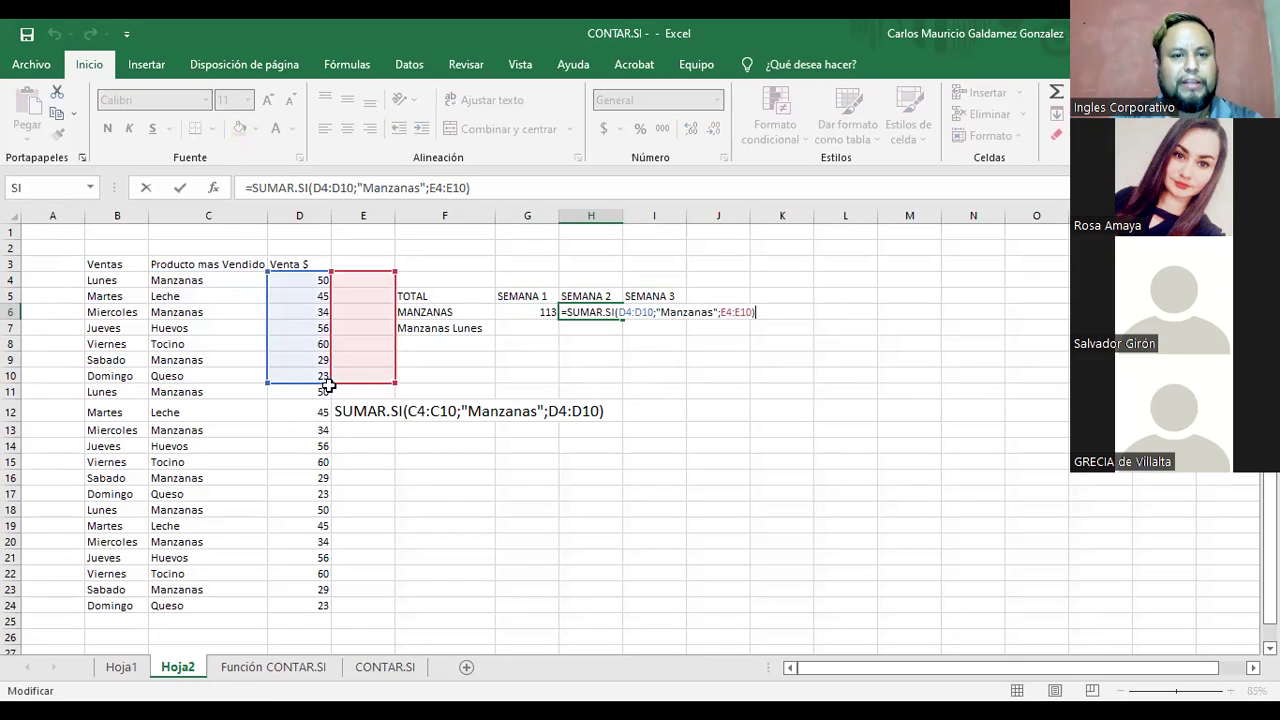
drag(243, 496, 243, 496)
drag(358, 385, 294, 501)
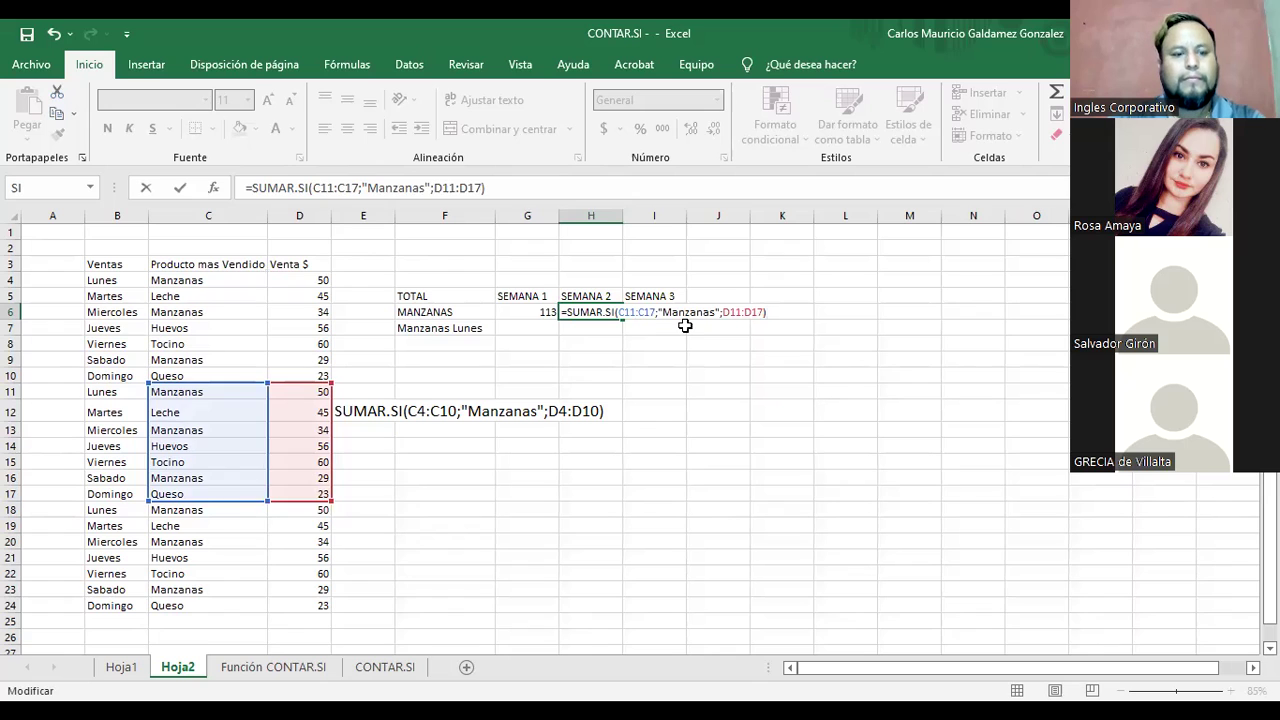
key(Tab)
Step: Change I6's SUMAR.SI formula to use criteria range C18:C24 and sum range D18:D24 for week 3
key(F2)
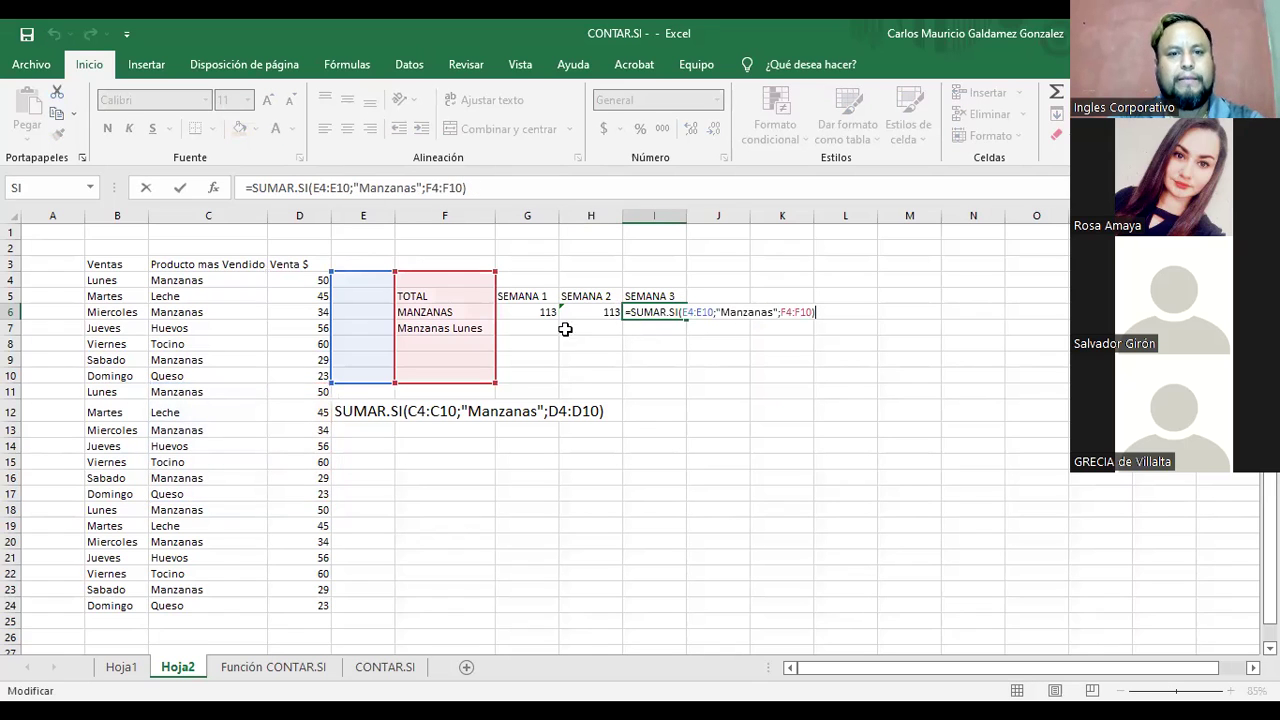
drag(361, 385, 222, 606)
drag(441, 383, 441, 414)
drag(360, 476, 300, 612)
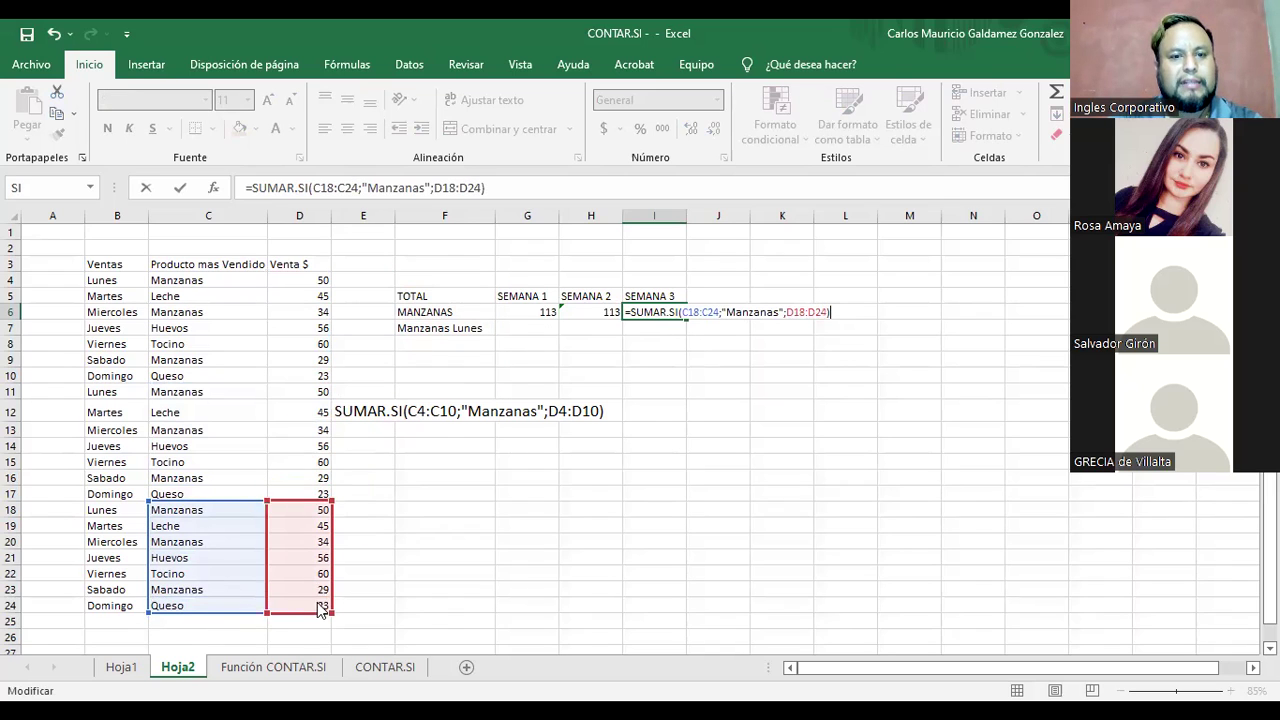
key(Return)
key(Left)
key(Up)
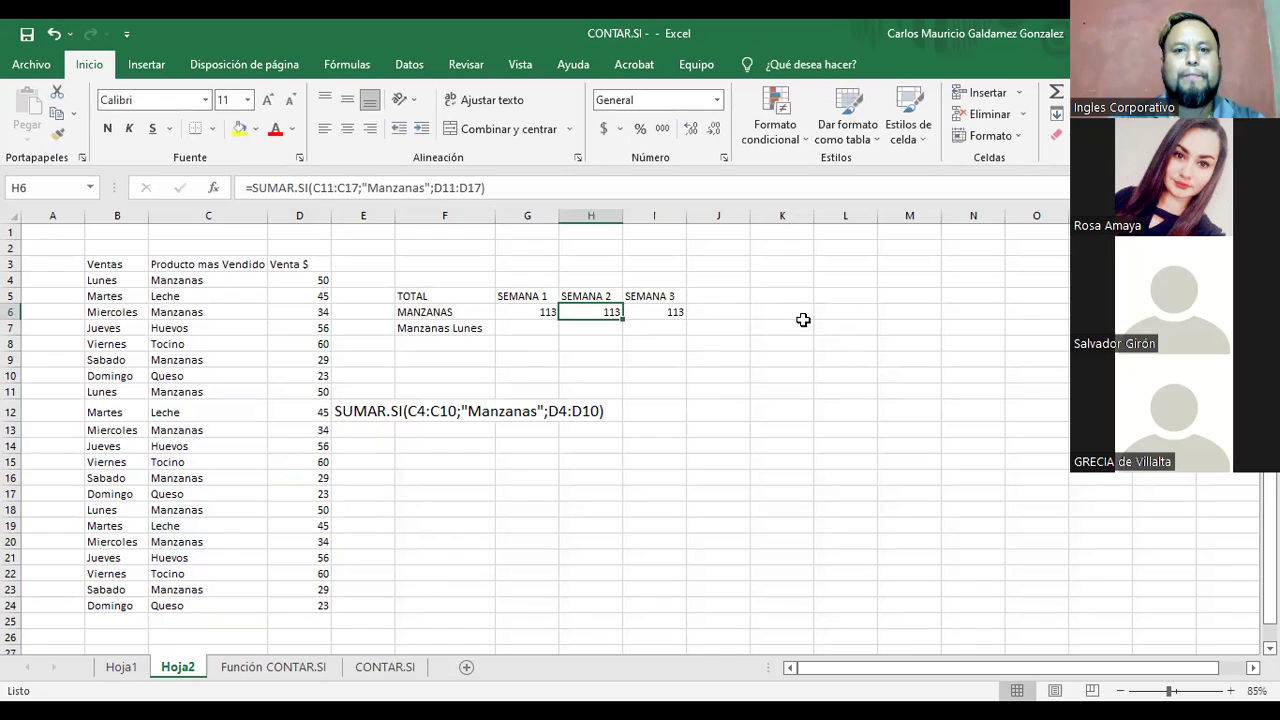
Step: Enter the heading TOTAL in J5 and add the three weekly Manzanas amounts in J6 with =SUMA(G6:I6)
drag(520, 297, 660, 314)
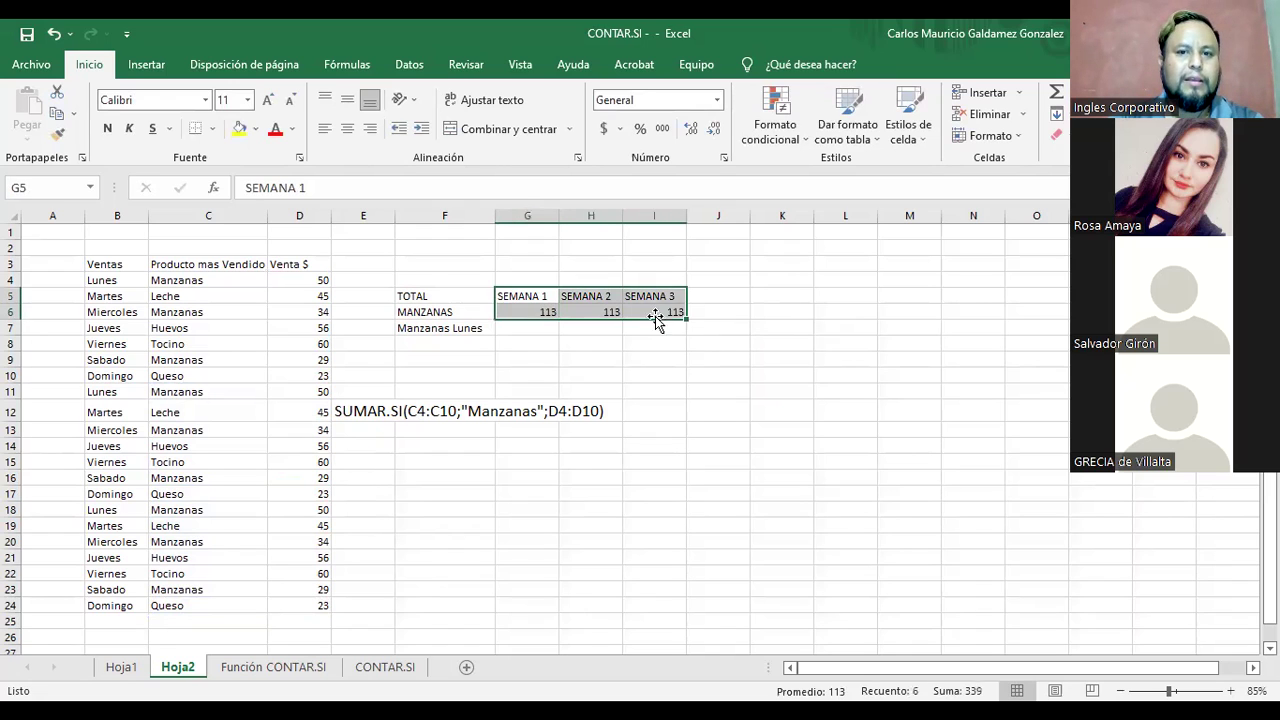
click(720, 297)
text(TOT)
key(Return)
text(=)
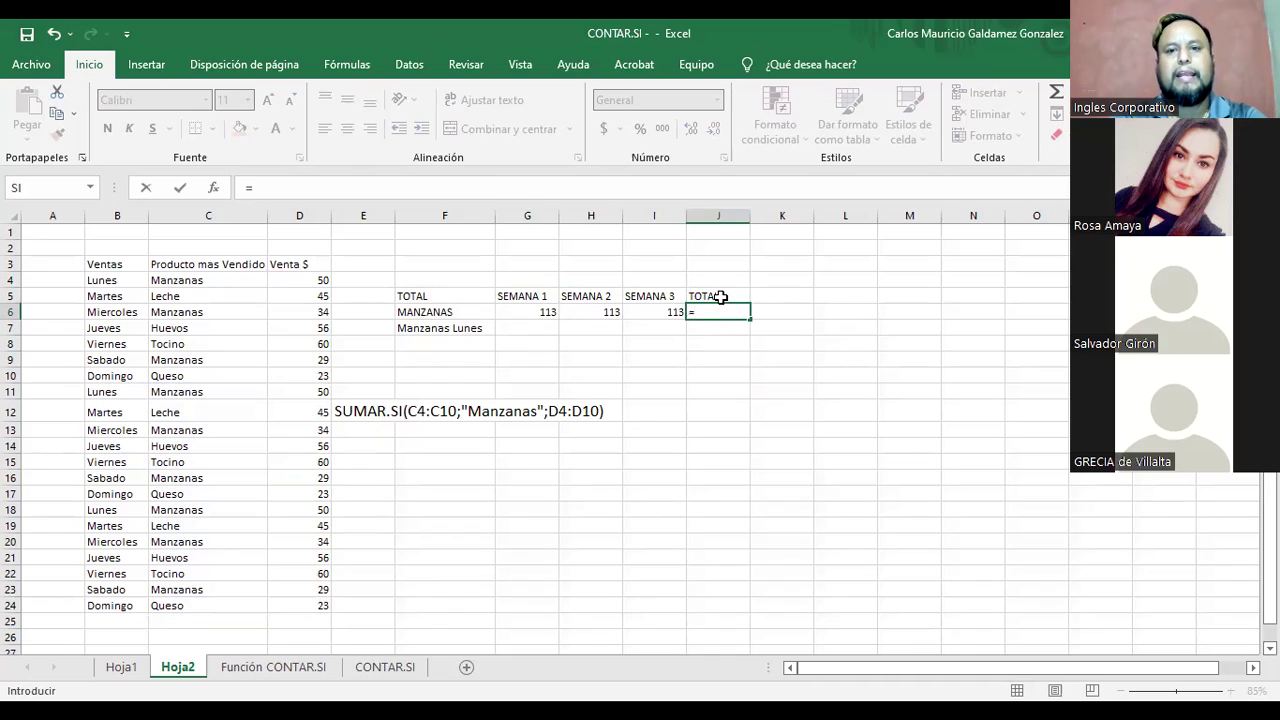
text(suma()
click(582, 315)
click(550, 310)
shift+click(642, 312)
text(=)
key(Return)
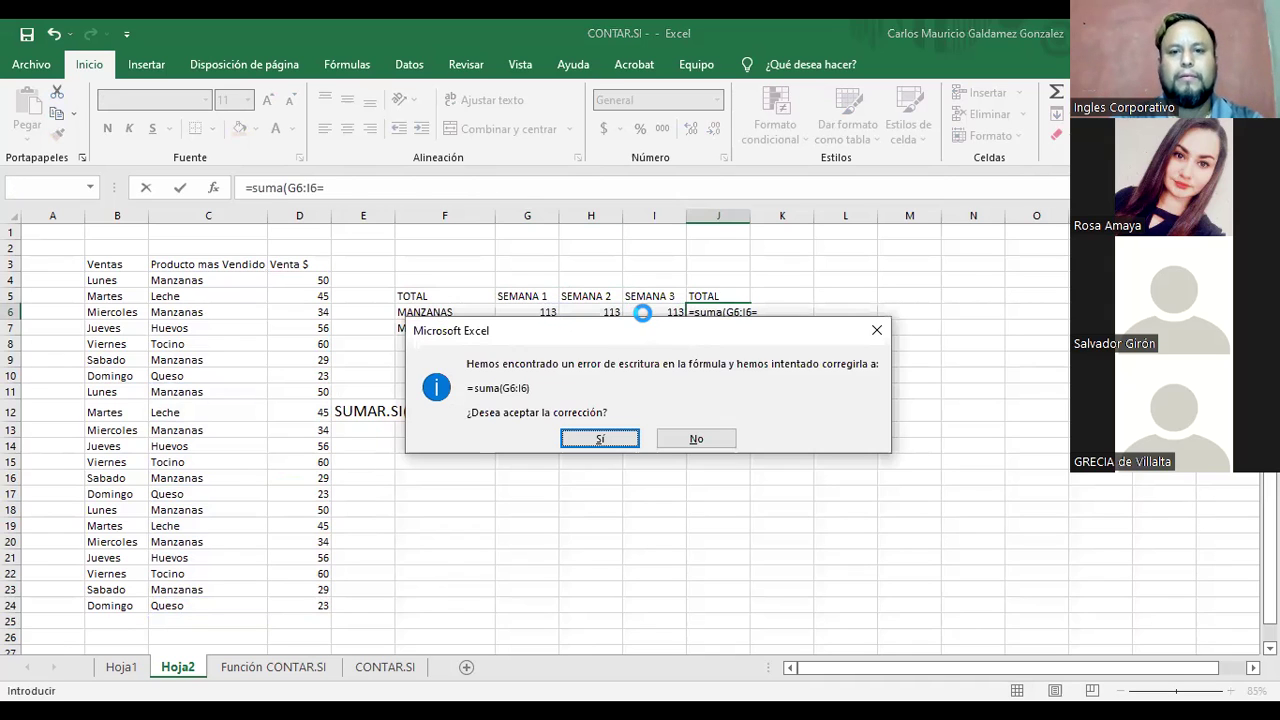
key(Return)
click(514, 298)
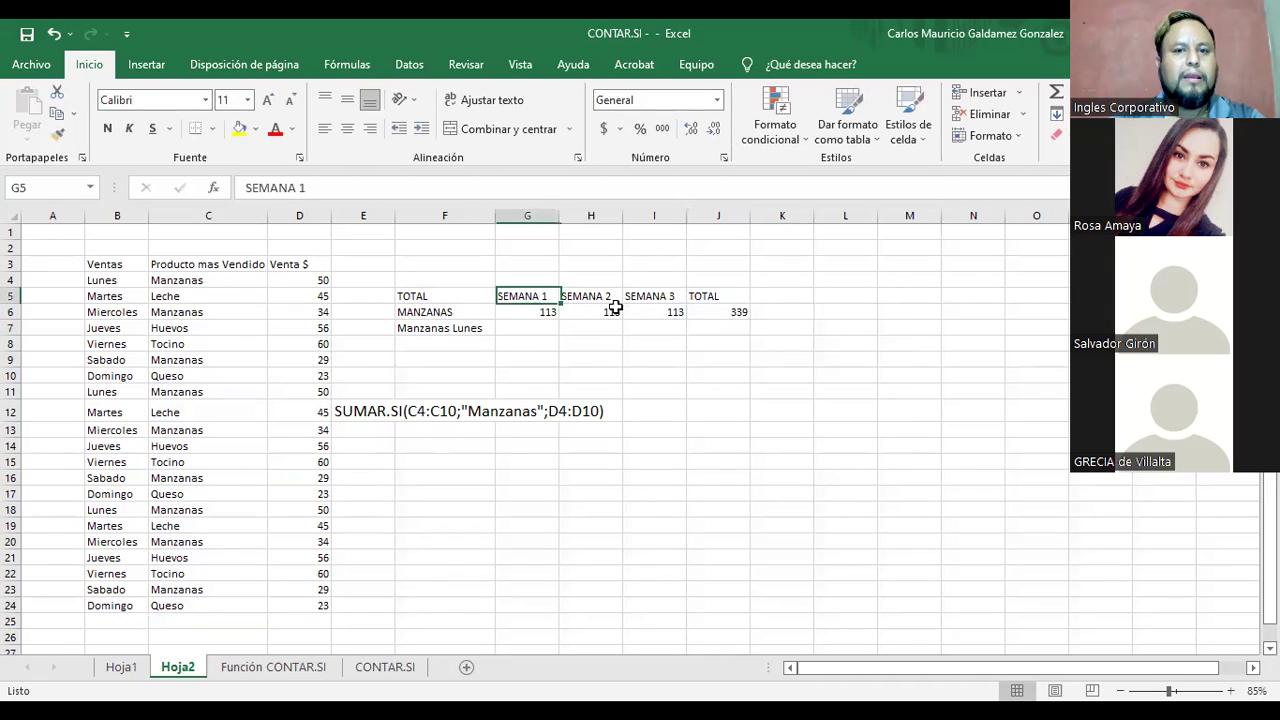
drag(615, 309, 718, 314)
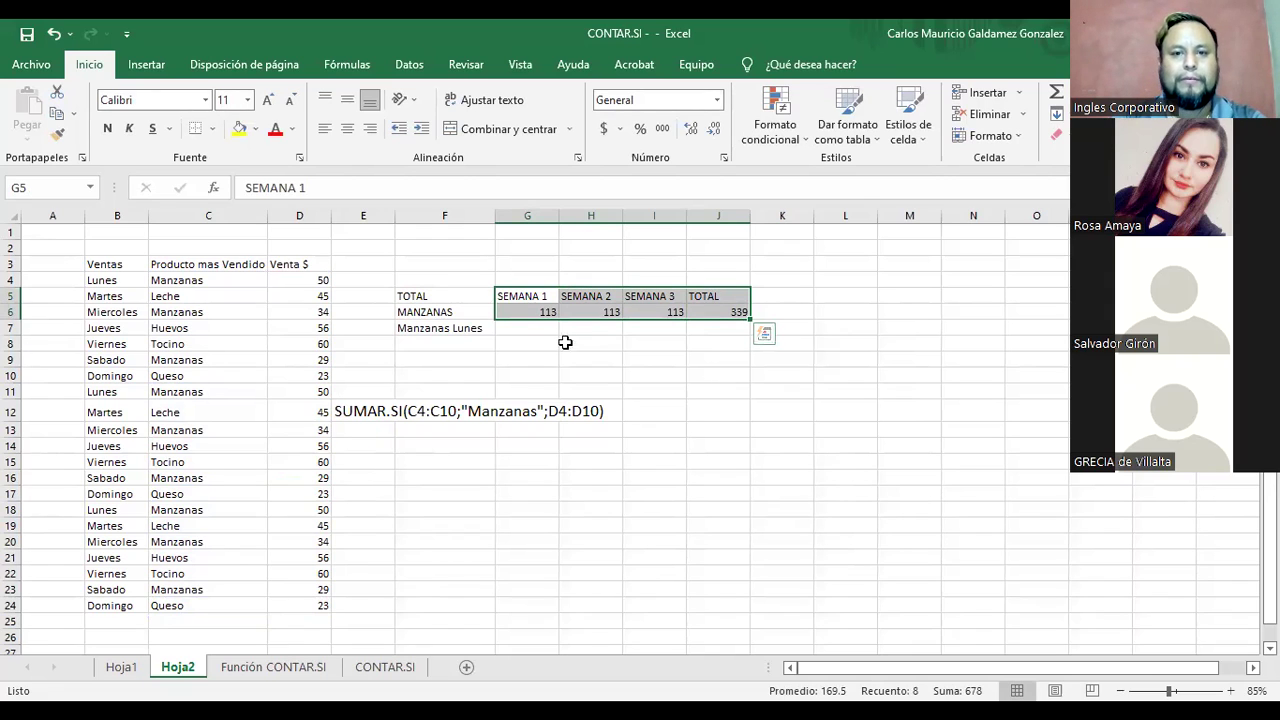
Step: Merge and center cells A4:A10 and enter the label Semana 1 in them
drag(57, 280, 52, 374)
click(470, 133)
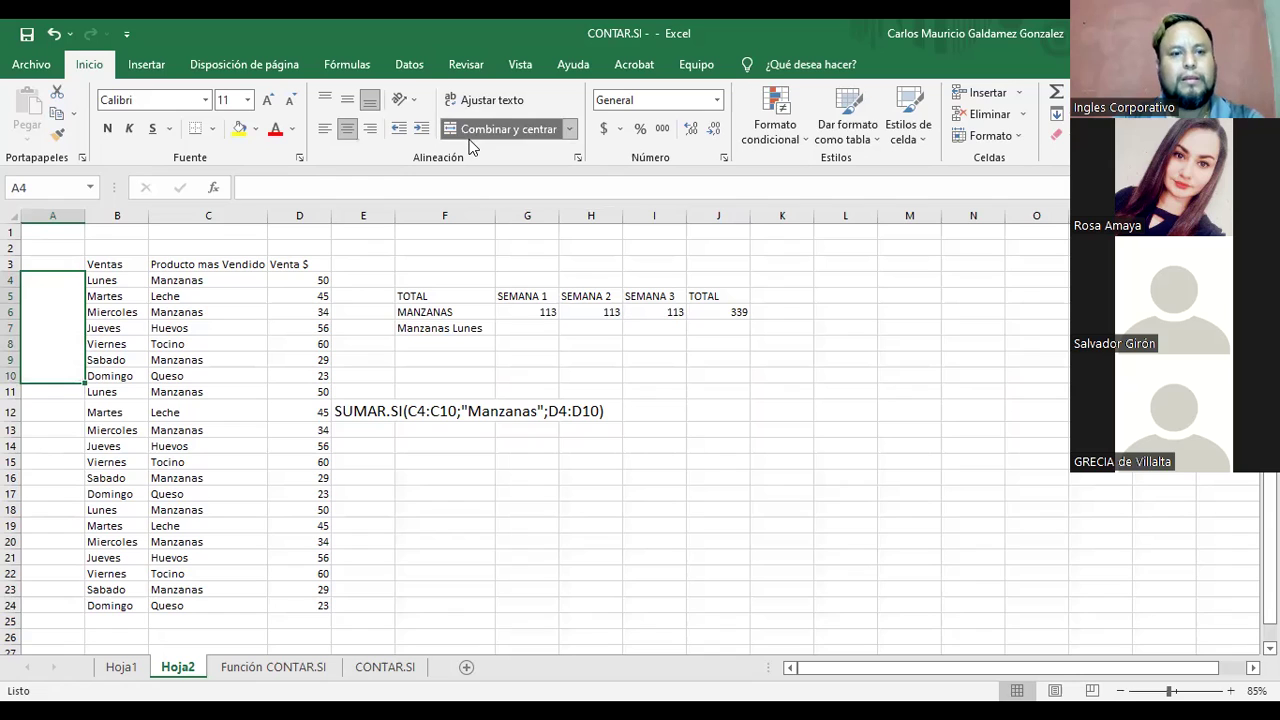
text(Semana 1)
key(Return)
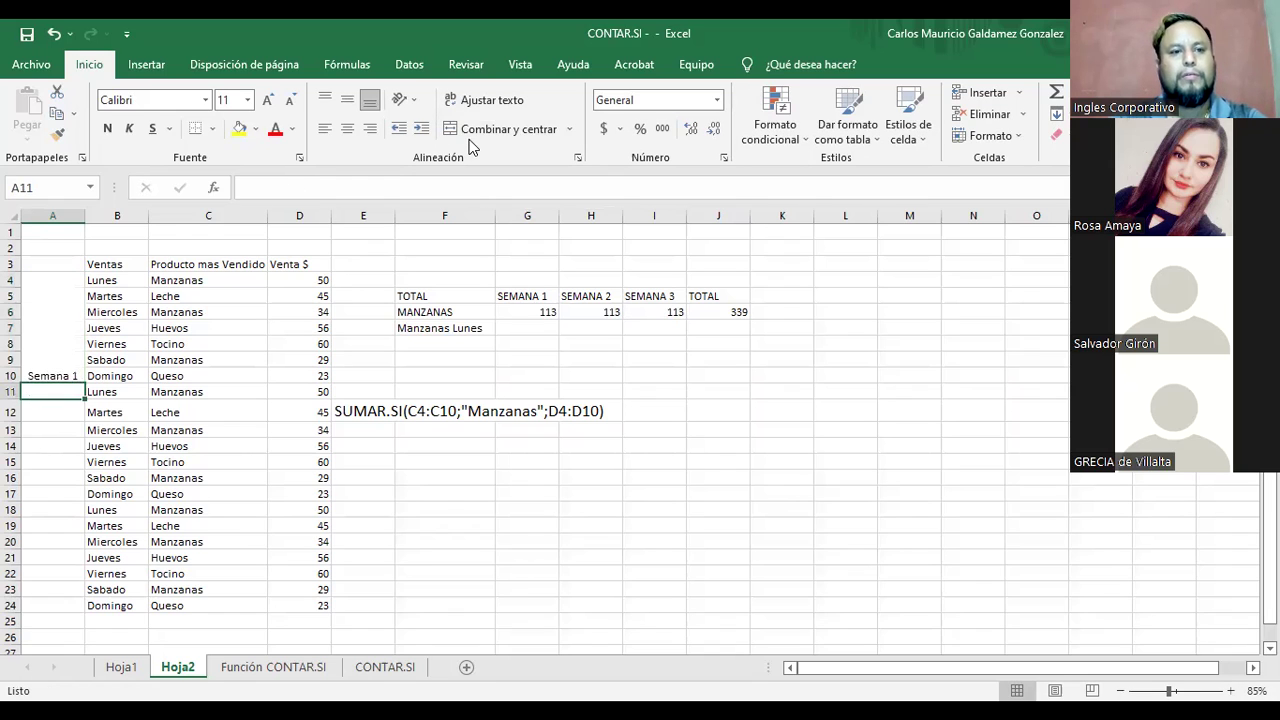
Step: Wrap the Semana 1 label, rotate its text upward, and align it vertically to the middle and horizontally to the right
key(Up)
click(490, 103)
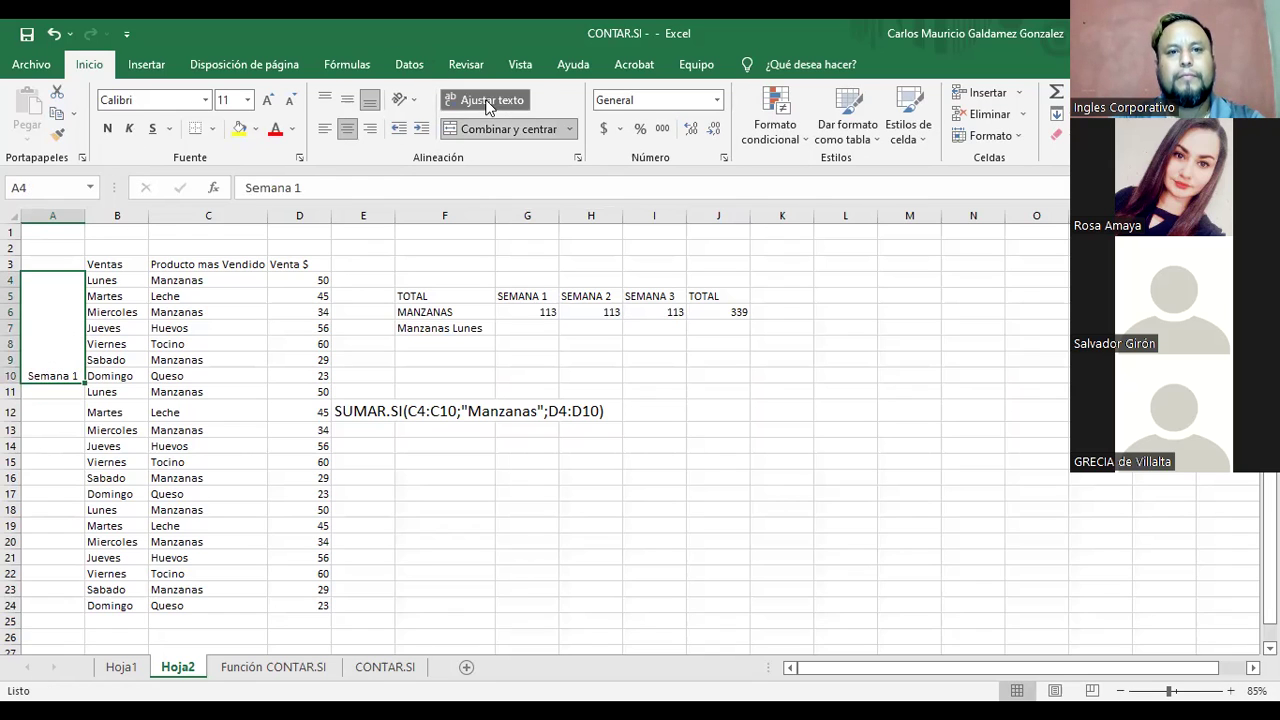
click(405, 99)
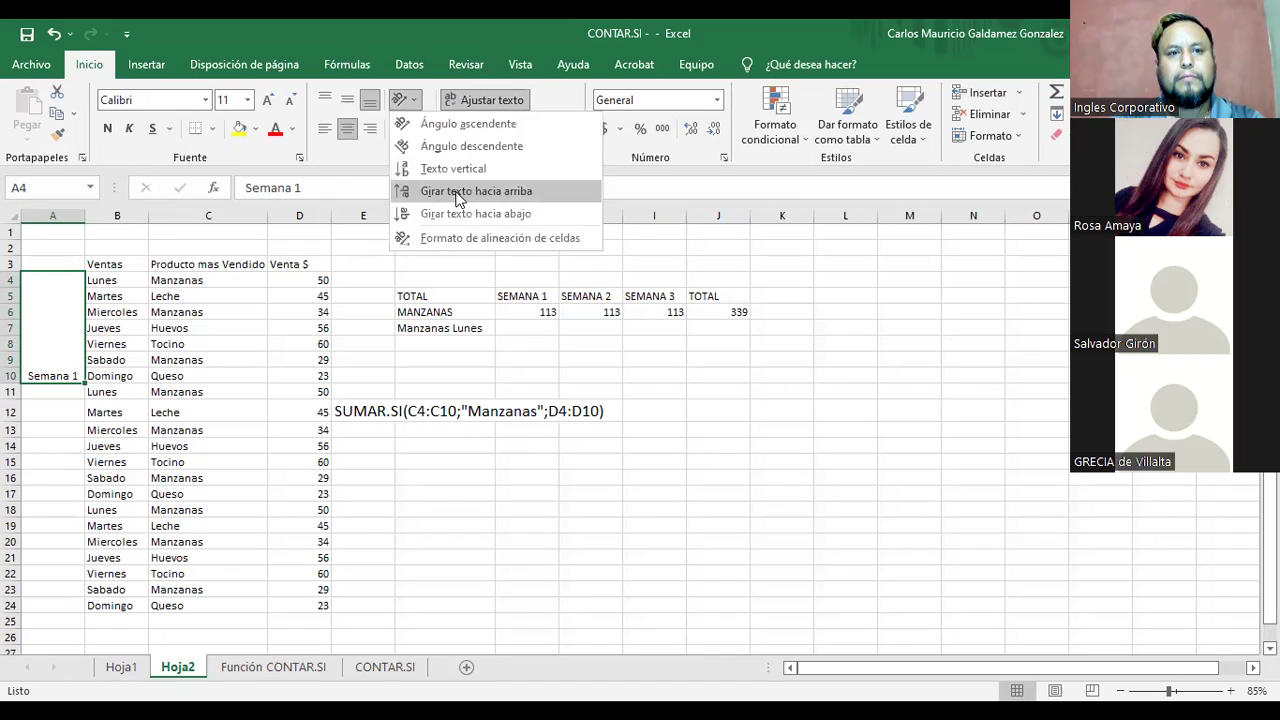
click(457, 191)
click(347, 100)
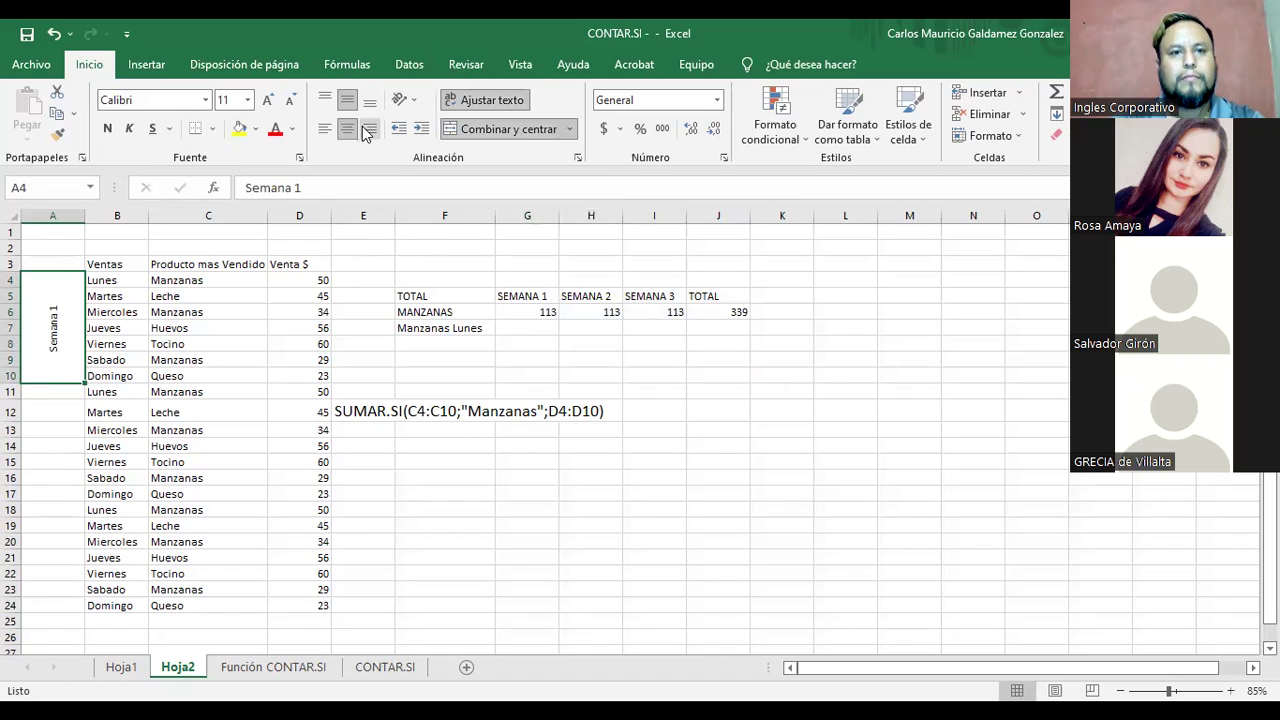
click(368, 129)
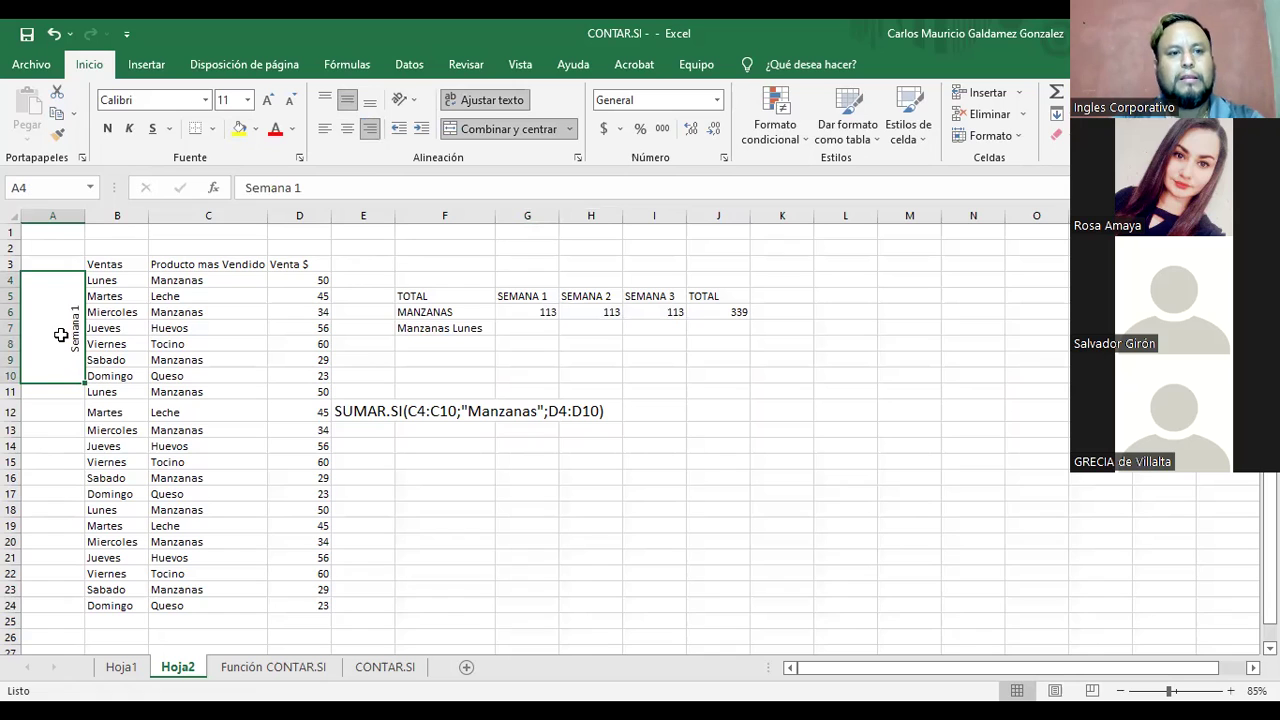
Step: Copy the merged Semana 1 label to A11:A17 and A18:A24
key(ctrl+c)
drag(55, 392, 50, 488)
key(ctrl+v)
click(49, 510)
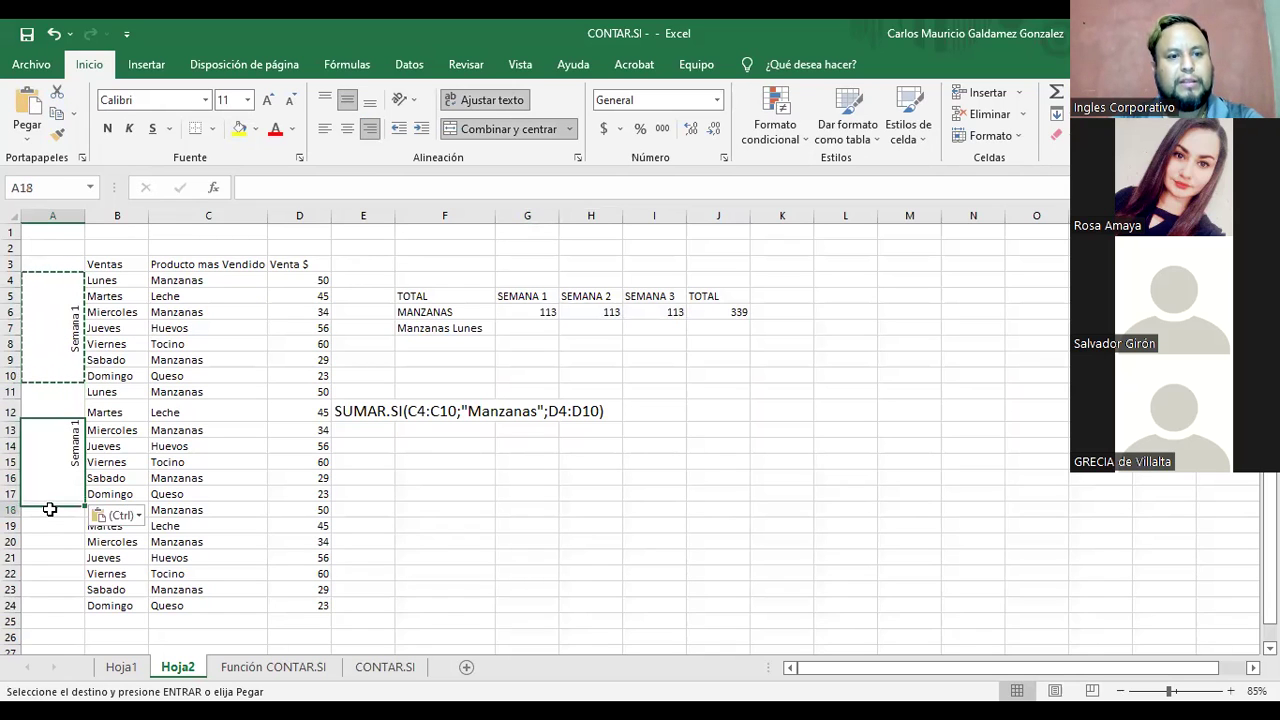
key(ctrl+v)
Step: Change the copied week labels to Semana 2 in A11 and Semana 3 in A18
click(72, 415)
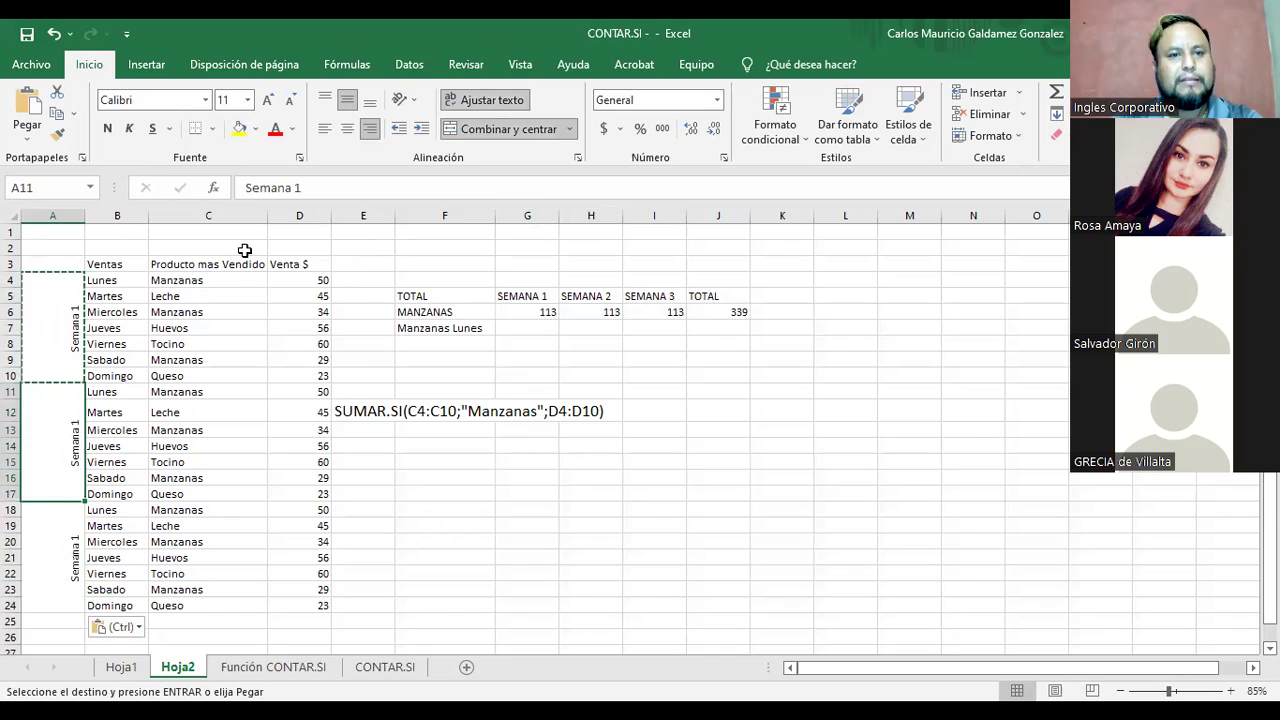
click(337, 178)
key(BackSpace)
text(2)
key(Return)
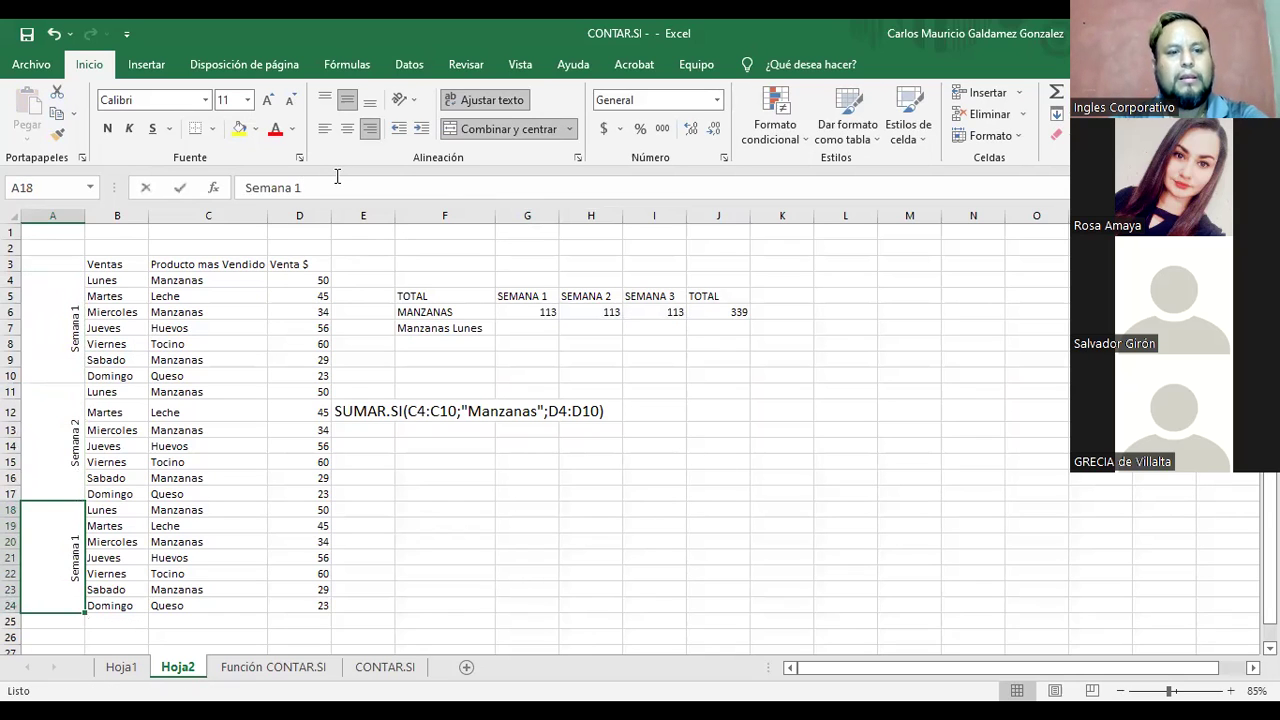
click(337, 176)
key(BackSpace)
text(3)
key(Return)
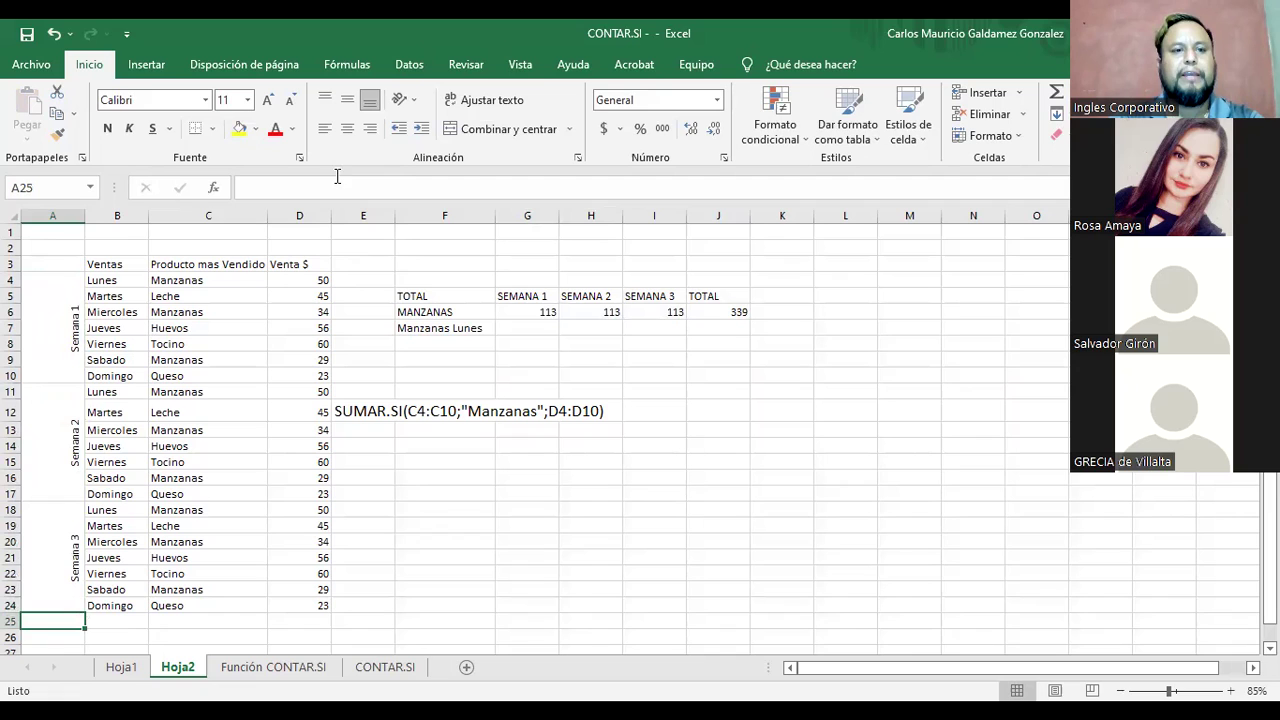
Step: Add borders to the sales table A4:D24 and its headings B3:D3, and center the headings
drag(54, 288, 312, 564)
click(212, 128)
click(260, 291)
drag(105, 264, 300, 264)
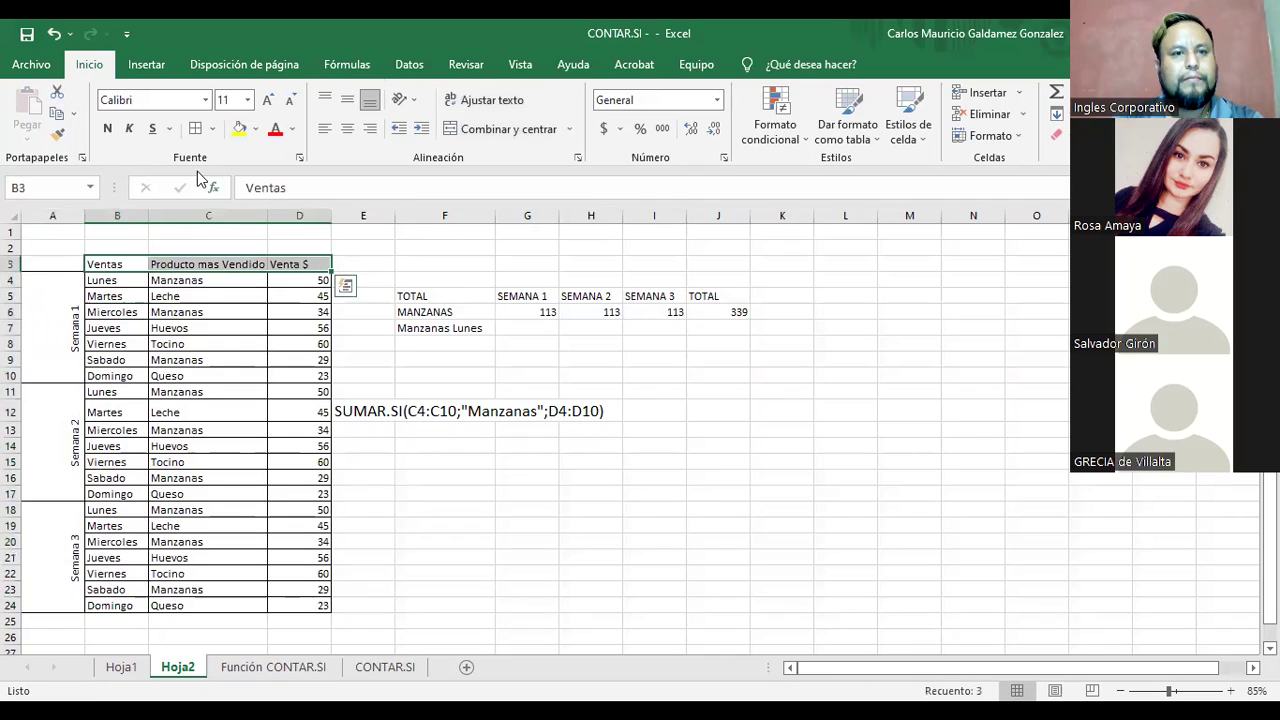
click(347, 128)
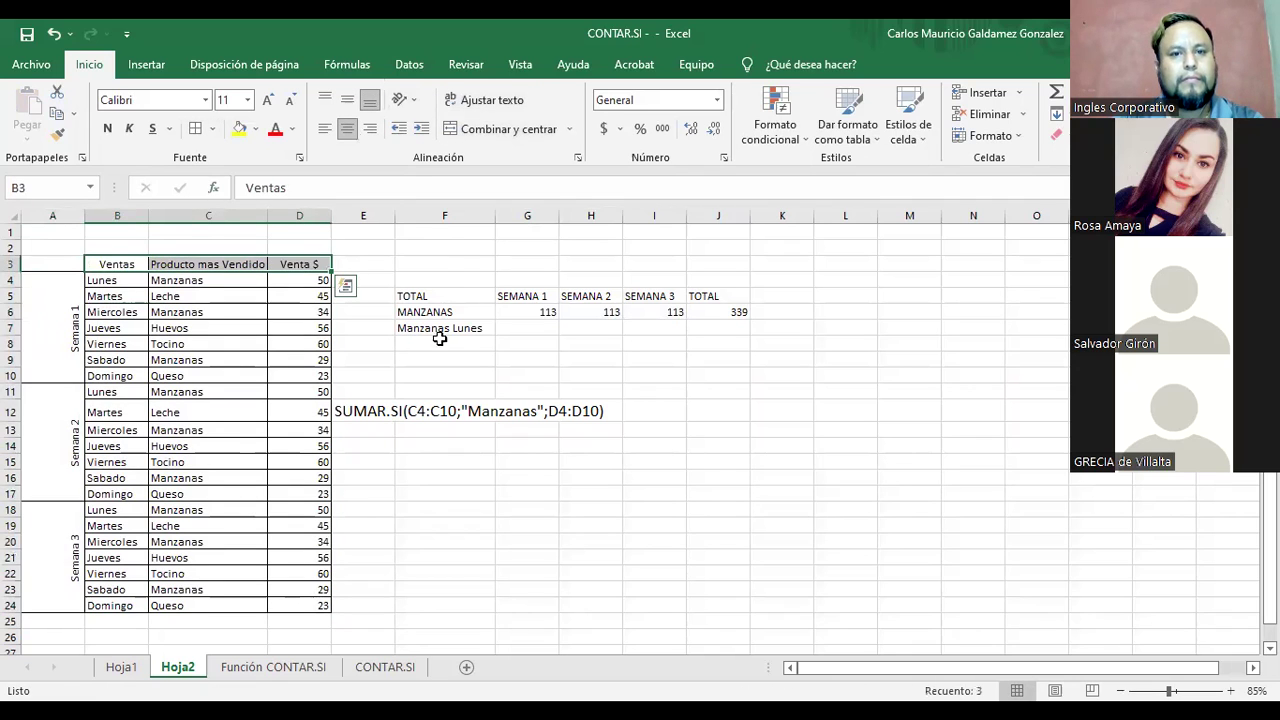
Step: Merge and center F4:J4 above the totals table and enter the title RESULTADOS
drag(409, 291, 709, 322)
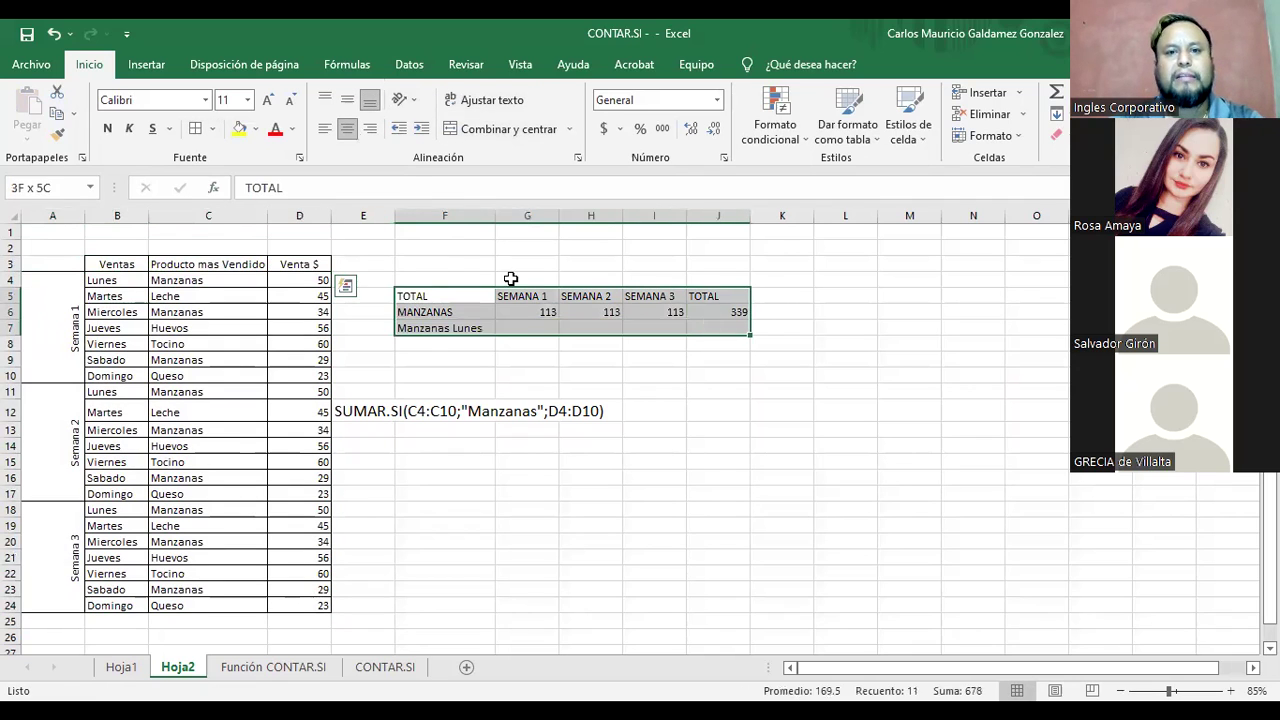
click(512, 278)
drag(420, 278, 714, 277)
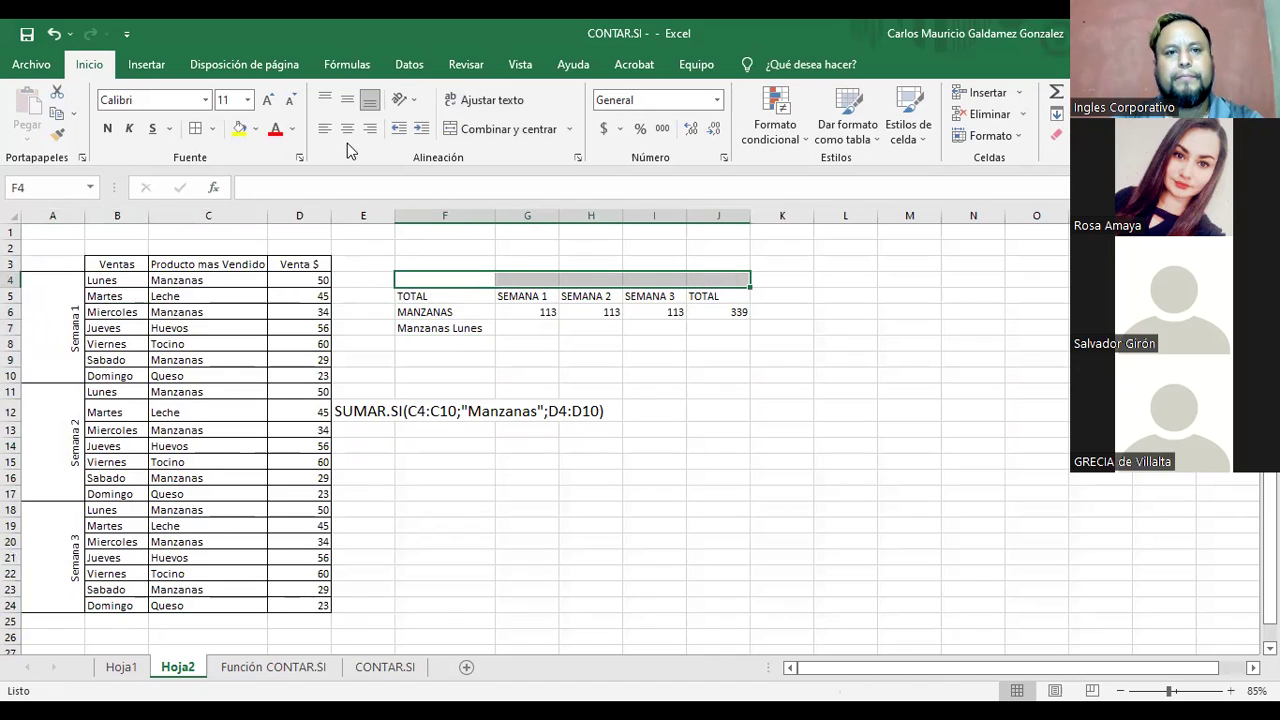
click(472, 130)
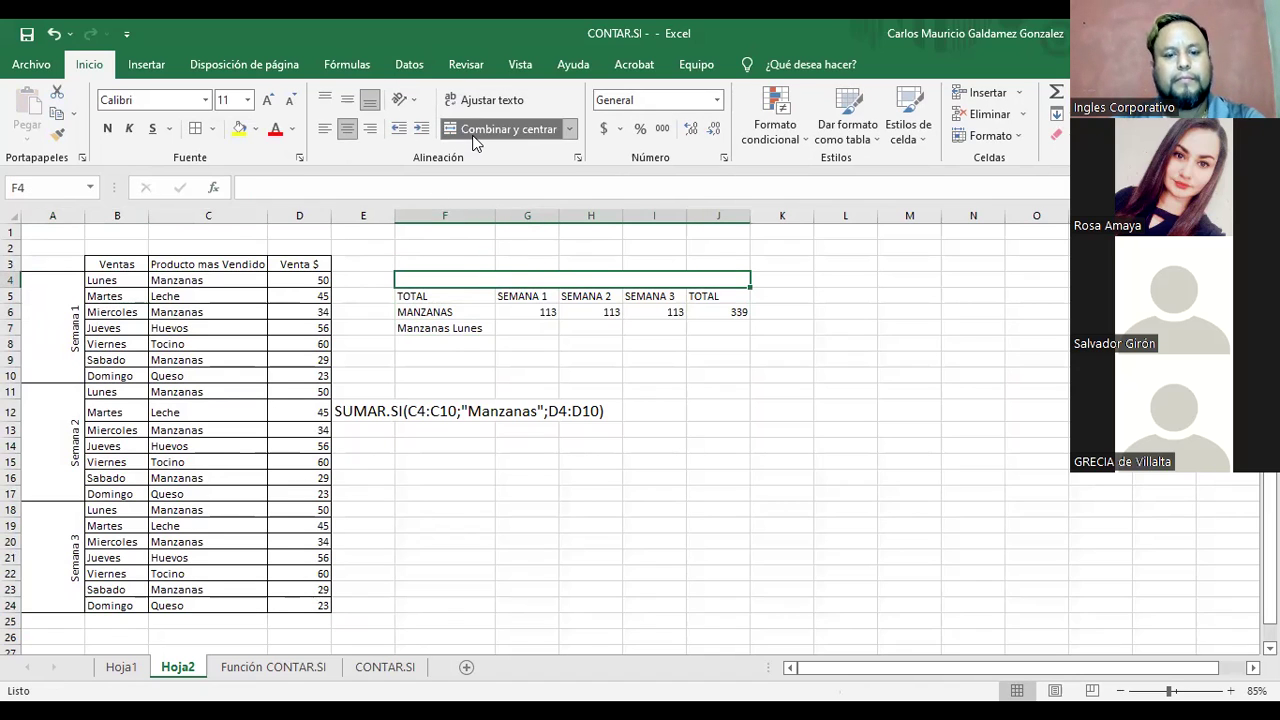
text(RESULTADOS)
key(Return)
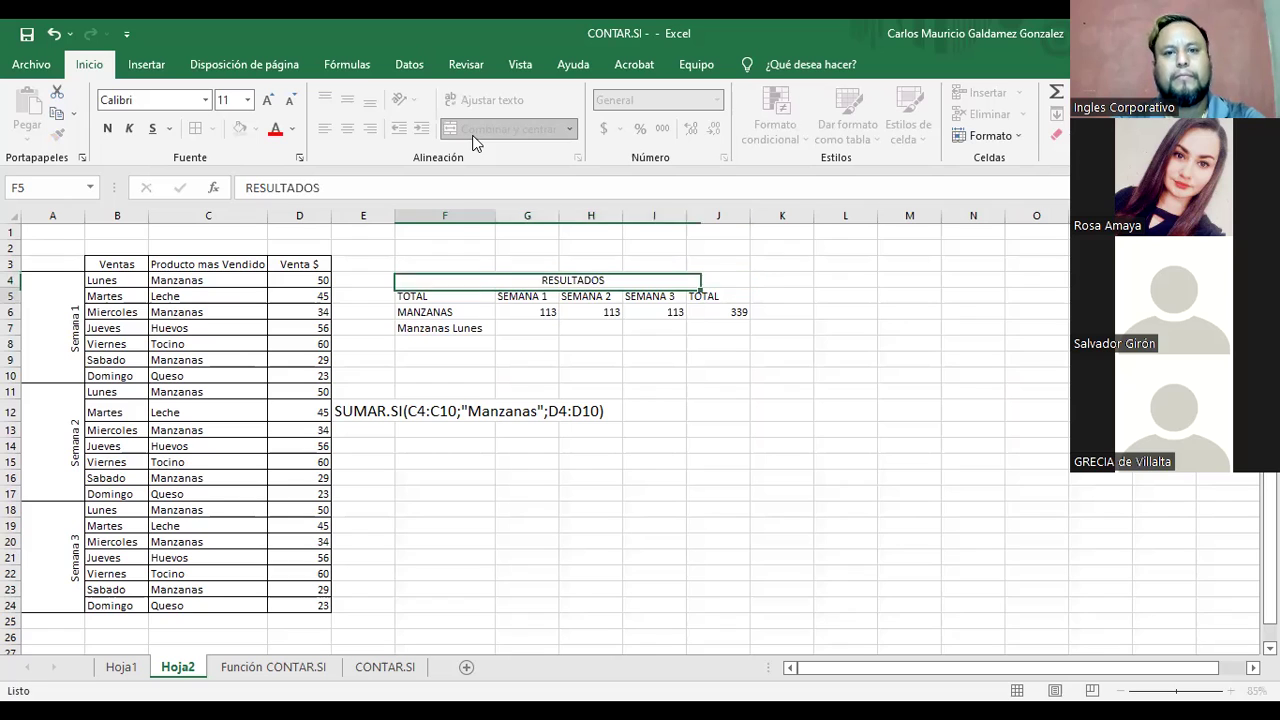
Step: Delete the empty rows 1 and 2 above the sales table
click(12, 235)
right_click(12, 238)
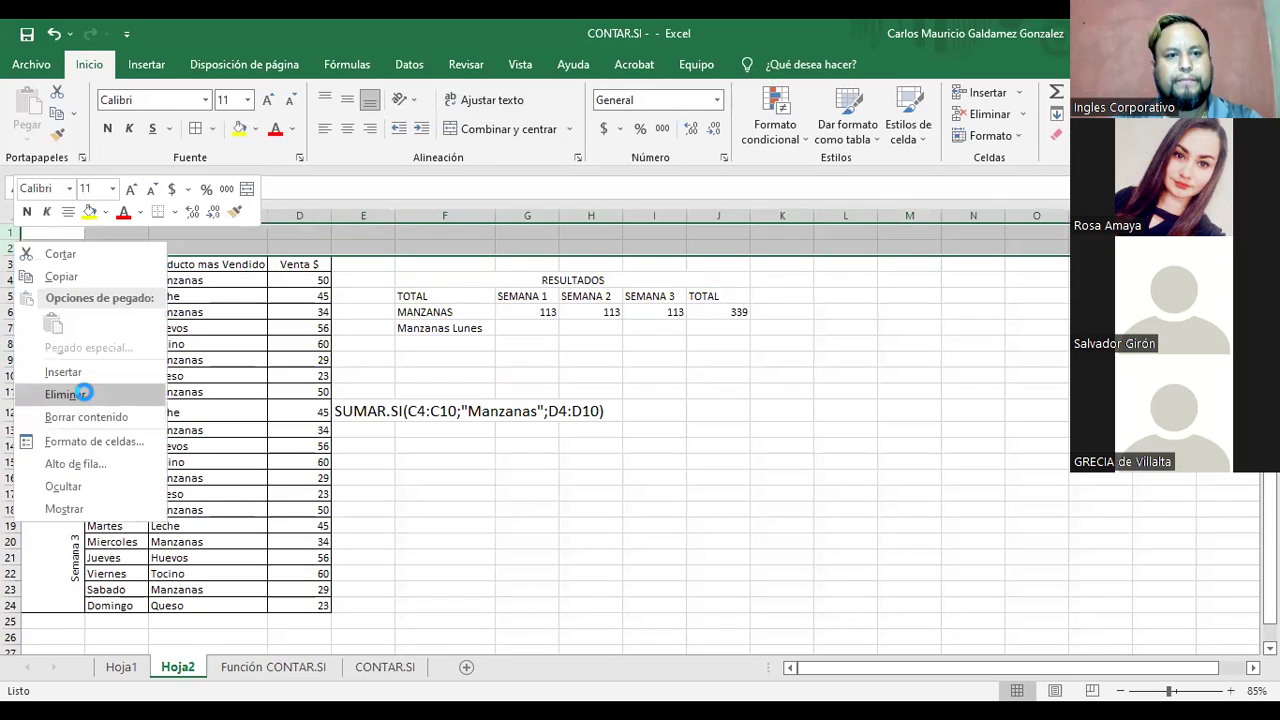
click(84, 395)
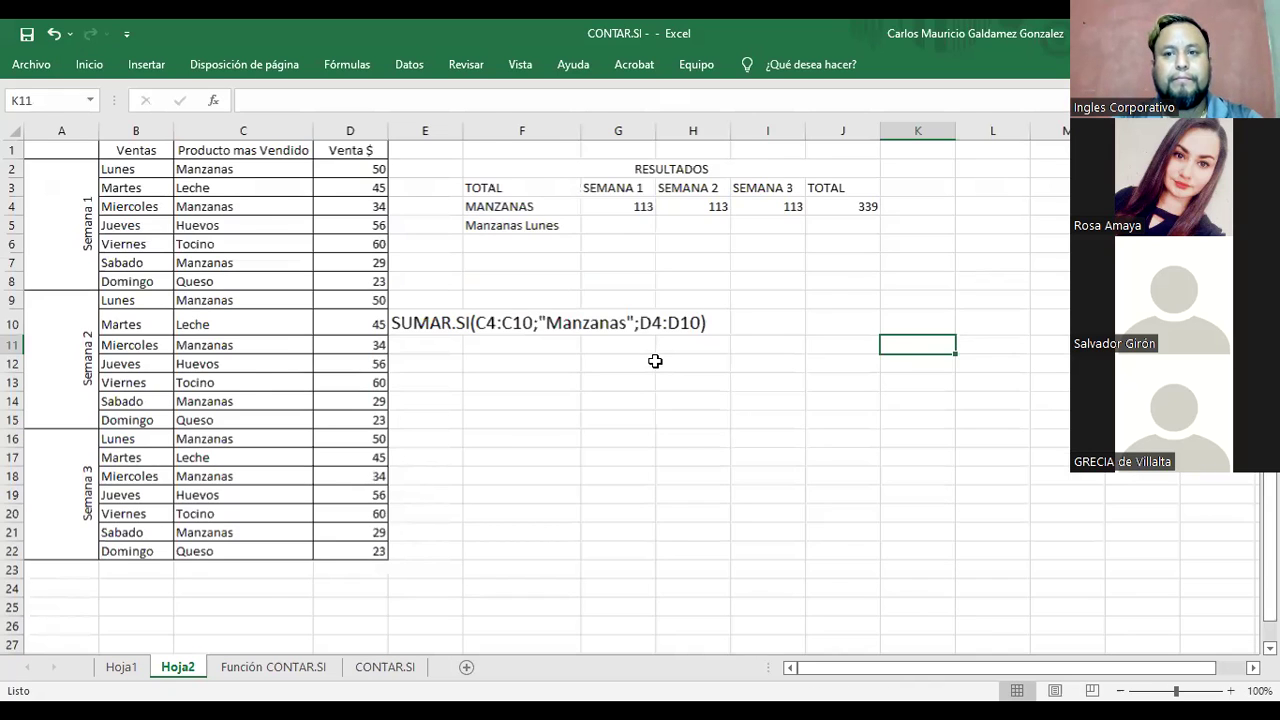
Step: Review the sales headings B1:D1, the weekly Manzanas results in G3:I4 and the SUMAR.SI formula in G4
scroll(655, 361, up, 1)
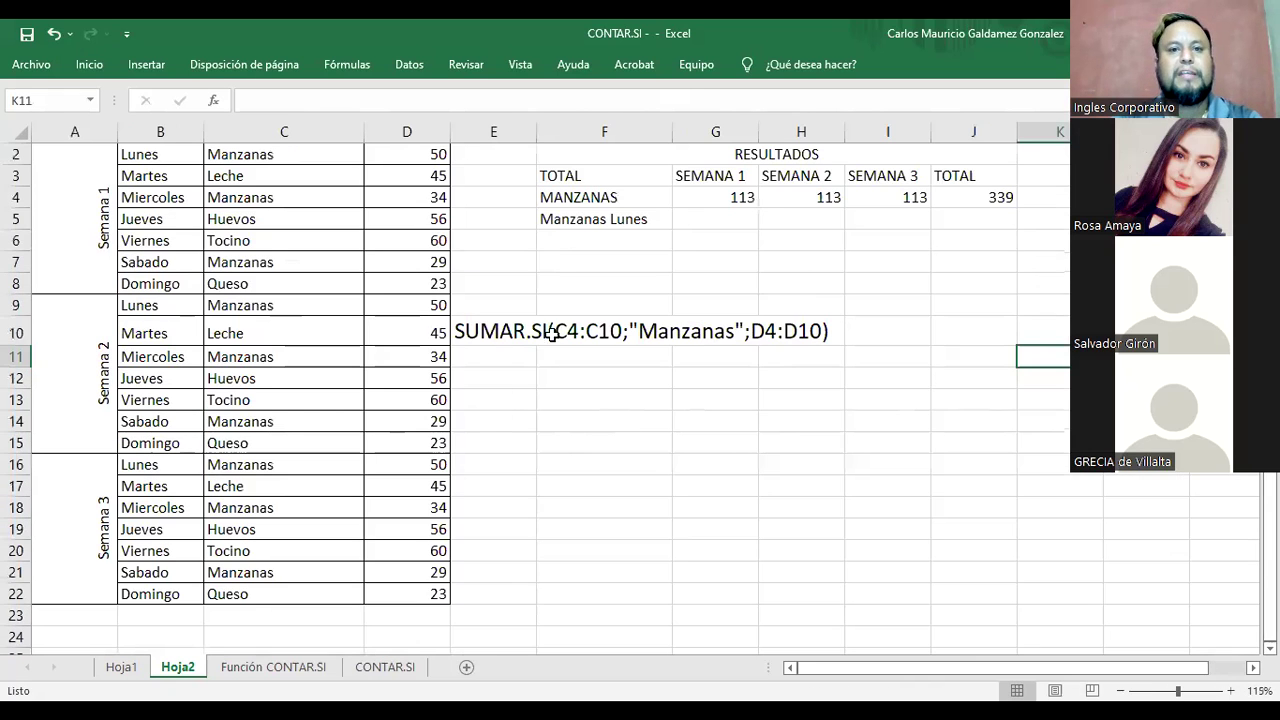
scroll(640, 345, up, 1)
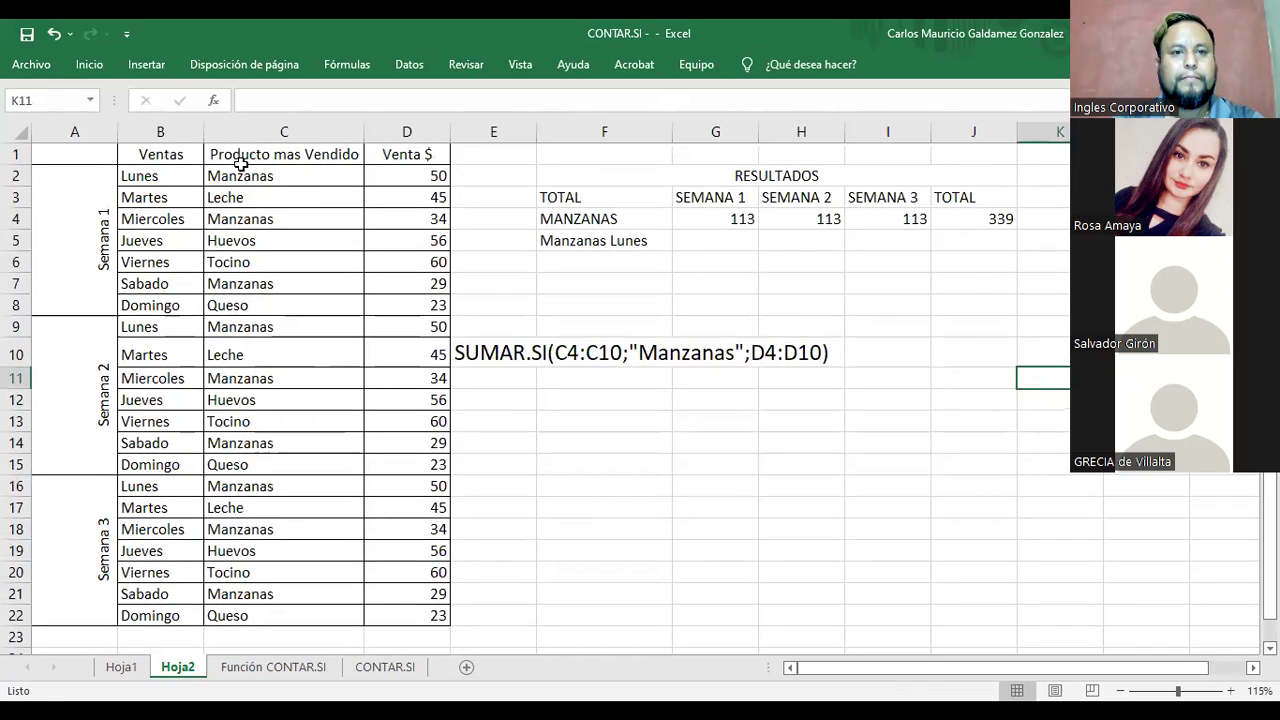
drag(138, 152, 415, 155)
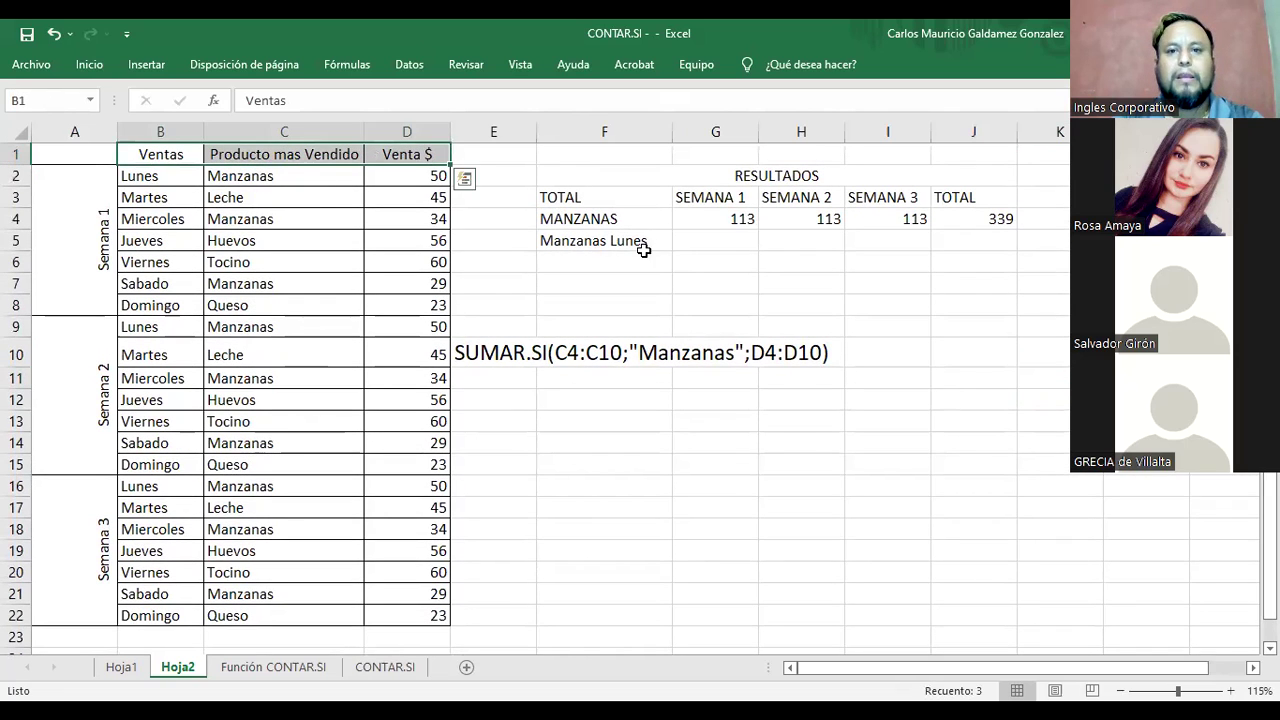
click(718, 198)
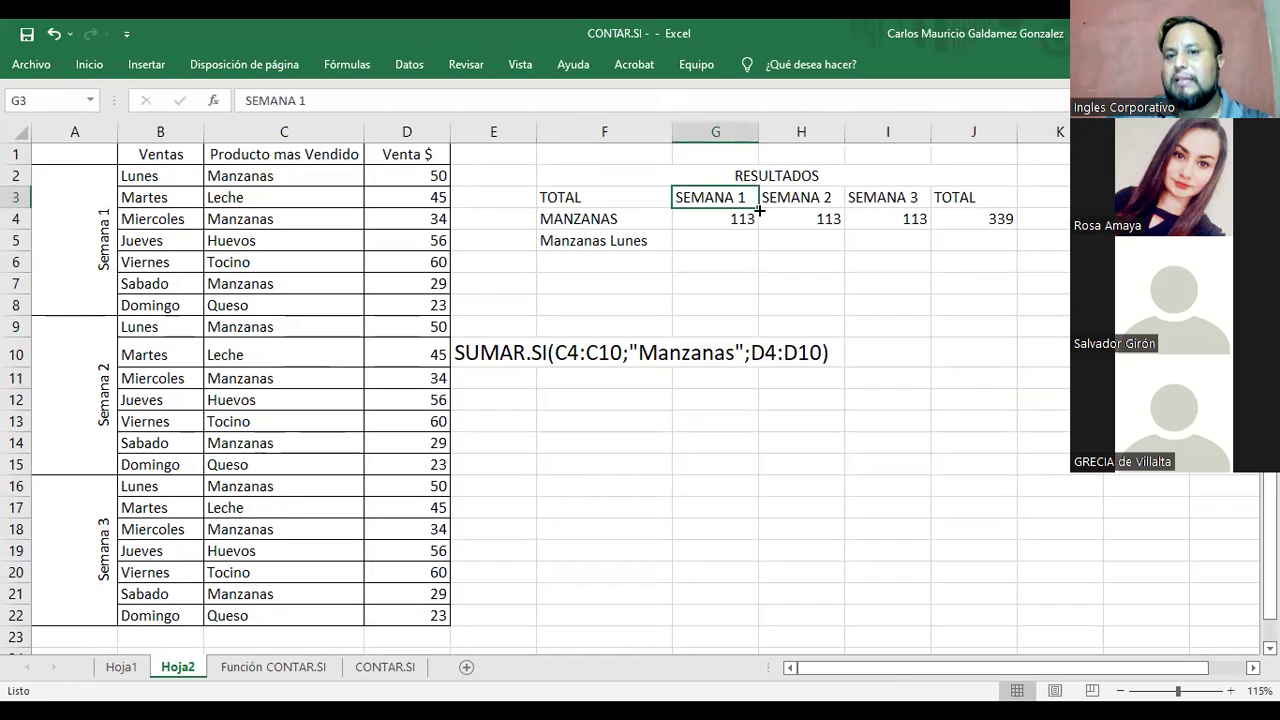
click(729, 218)
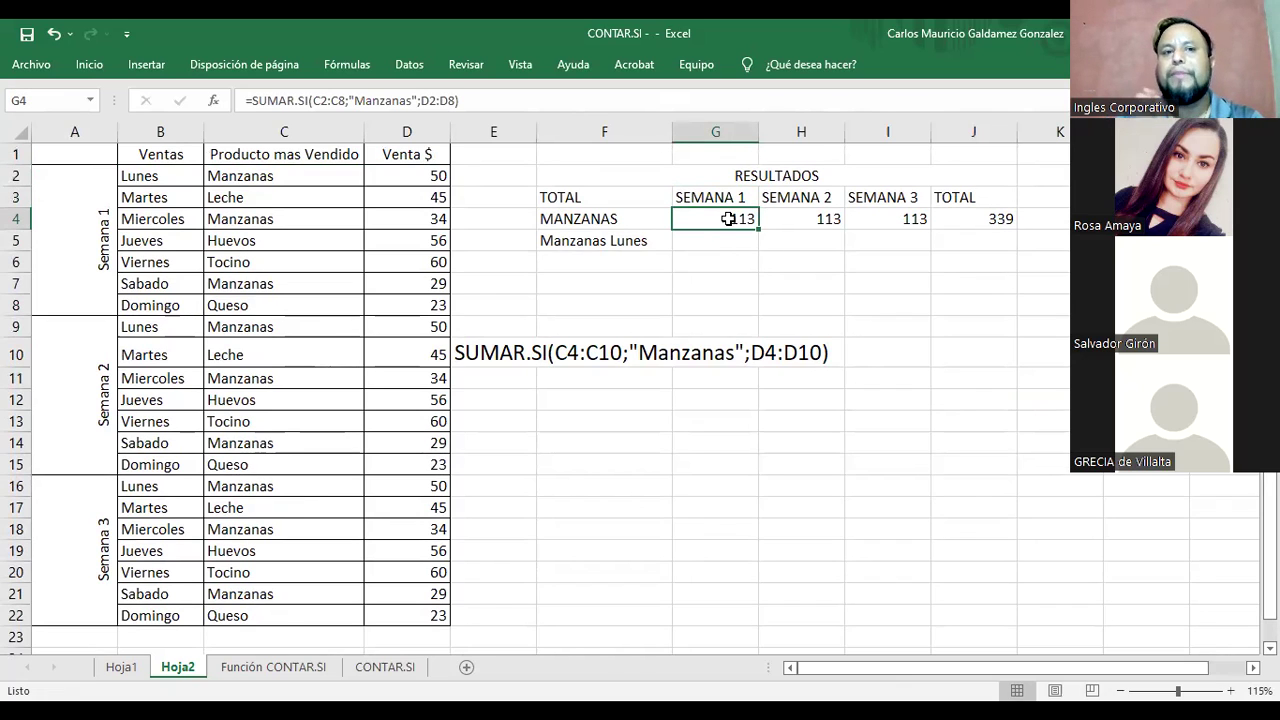
drag(718, 195, 871, 211)
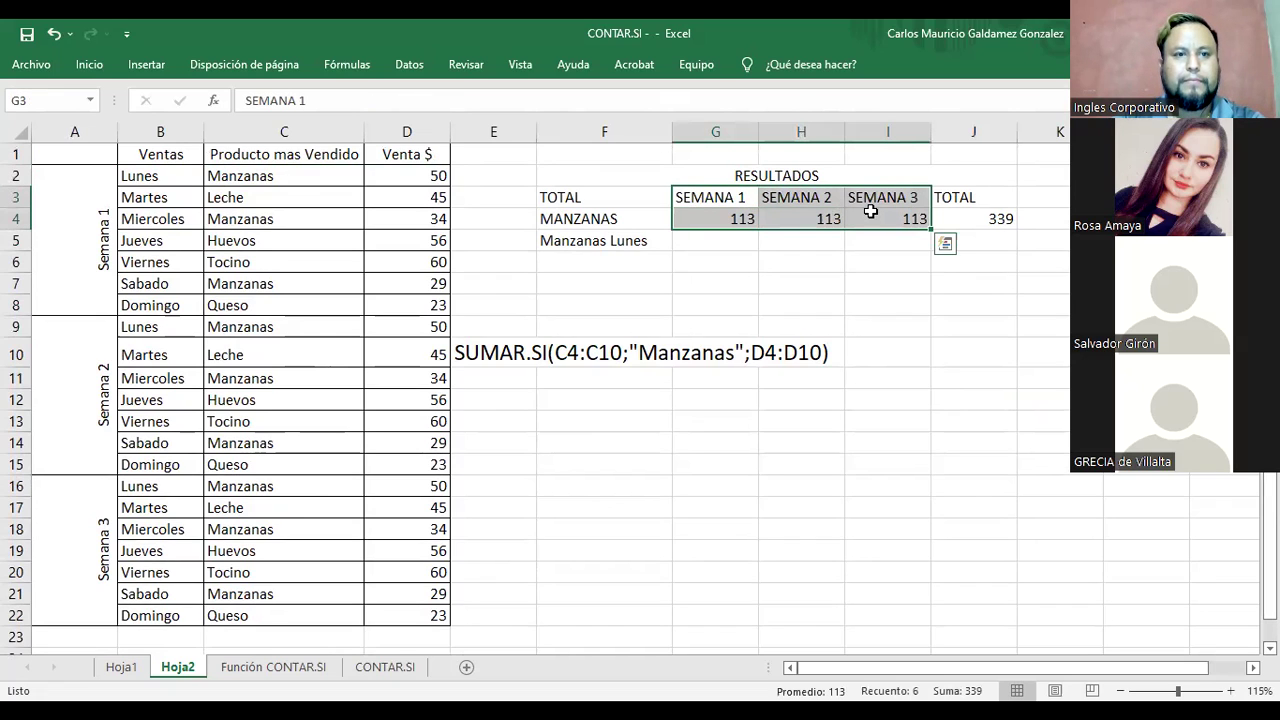
click(712, 195)
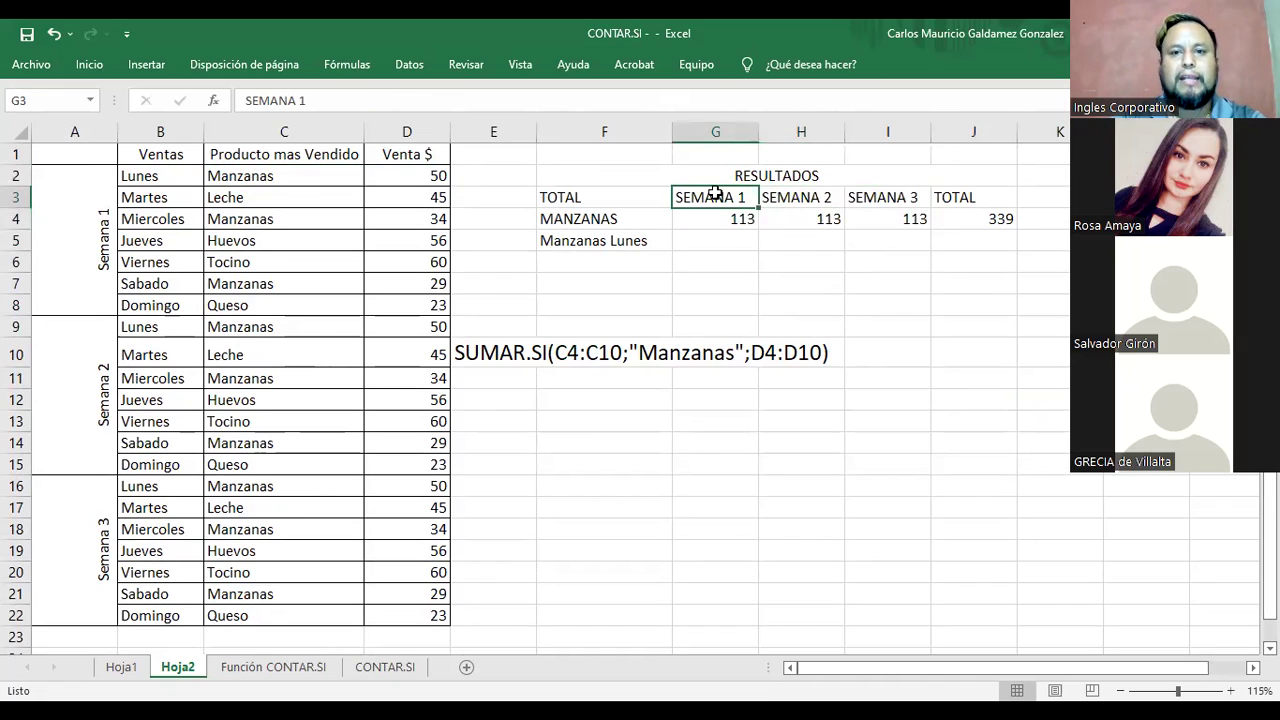
Step: Move the sample SUMAR.SI formula text from E10 to F10, below the RESULTADOS table
click(502, 358)
drag(502, 372, 600, 370)
key(Right)
key(Right)
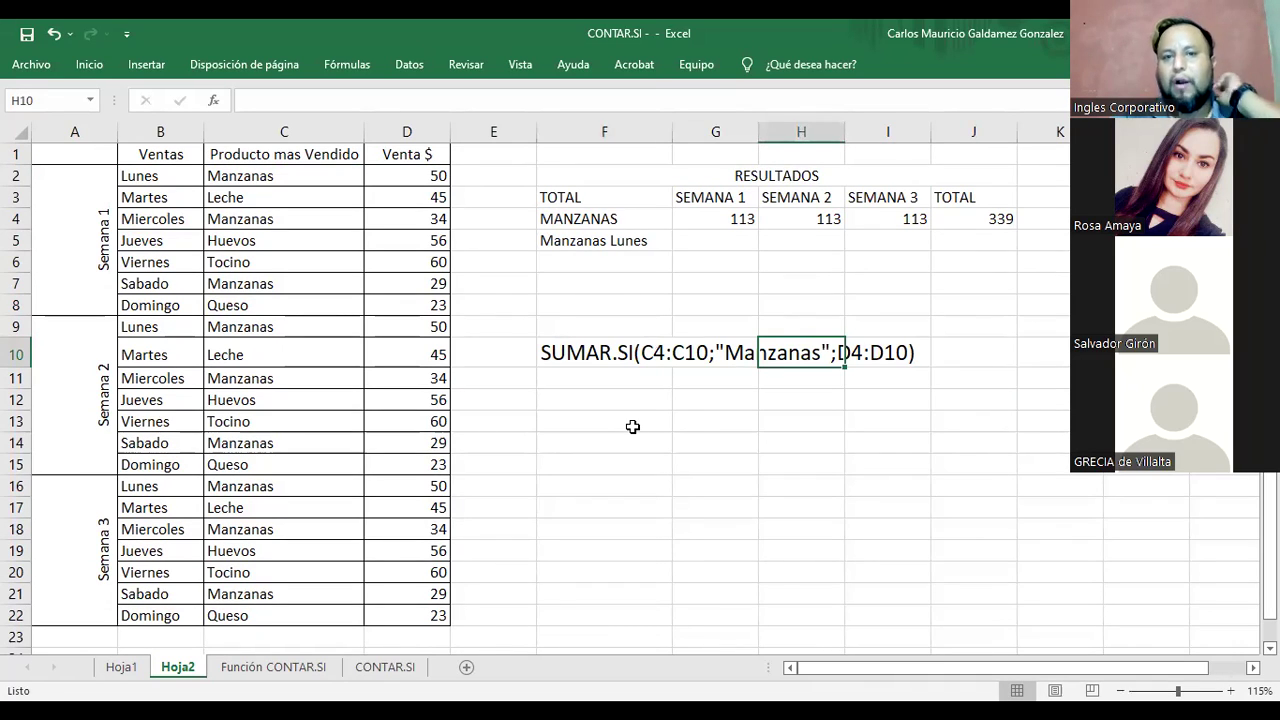
Step: Enter the label LUNES in F6, below the Manzanas Lunes label
click(572, 243)
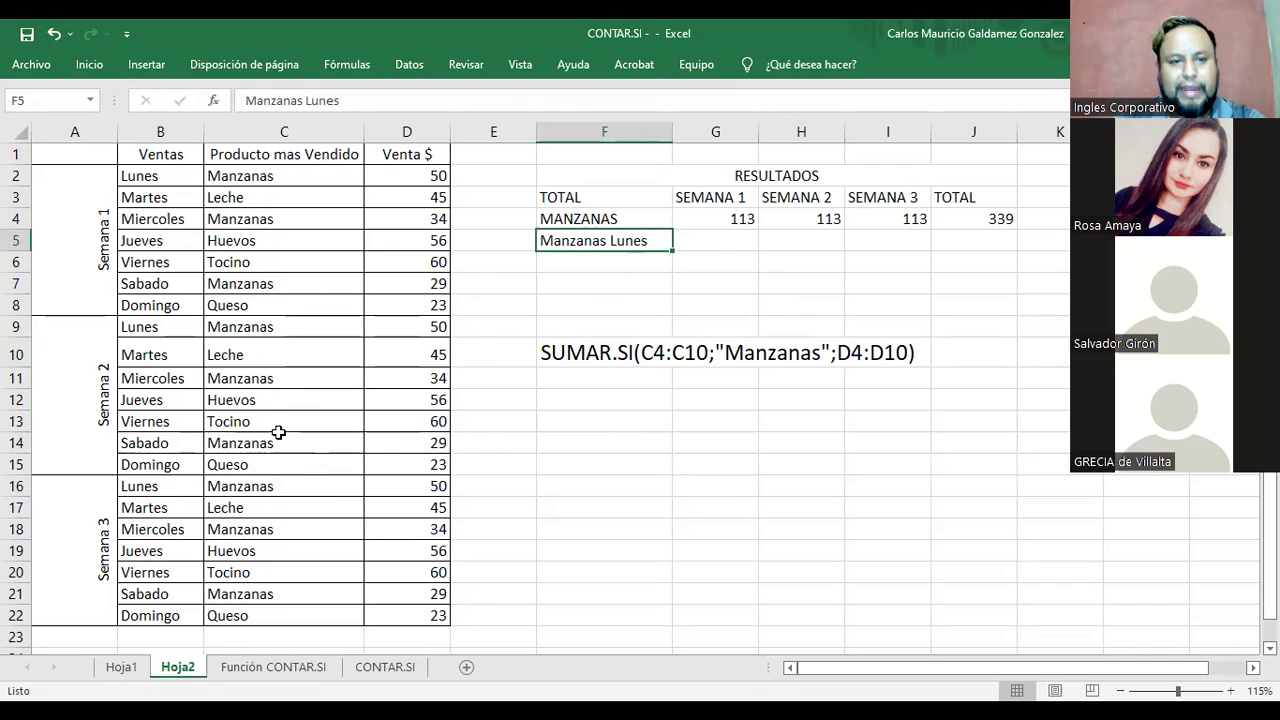
drag(261, 176, 405, 612)
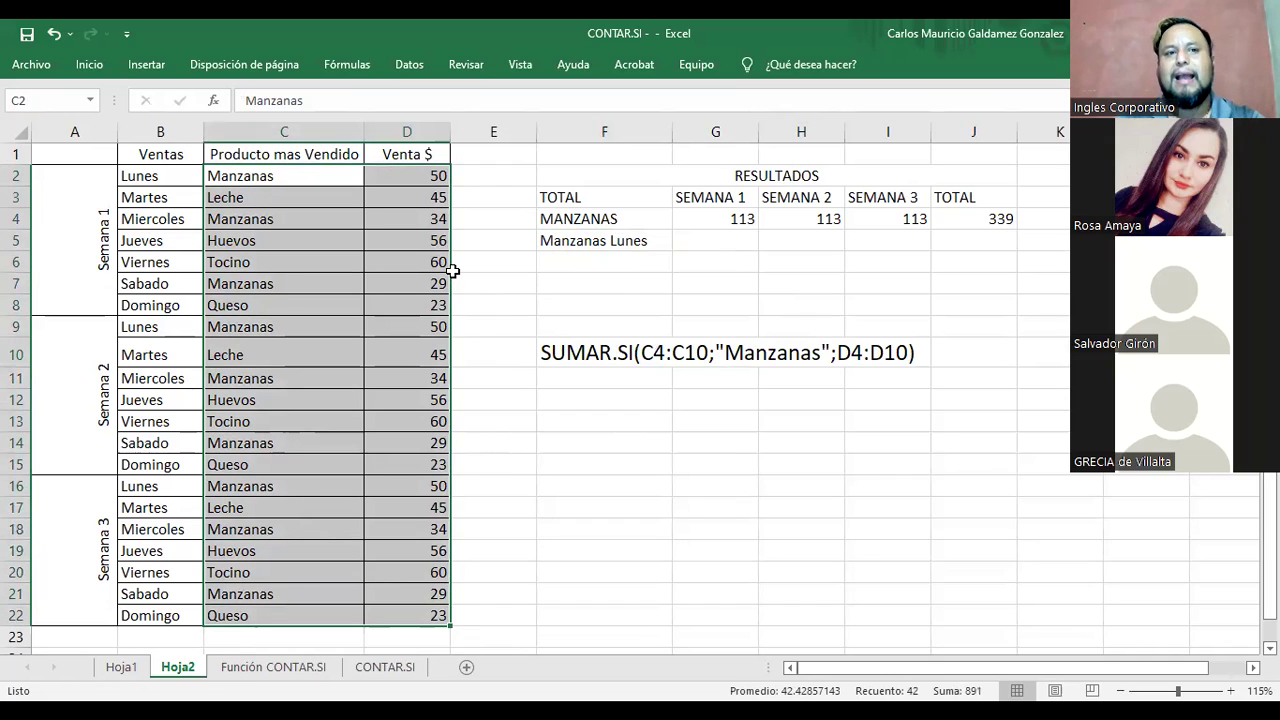
click(574, 288)
click(580, 268)
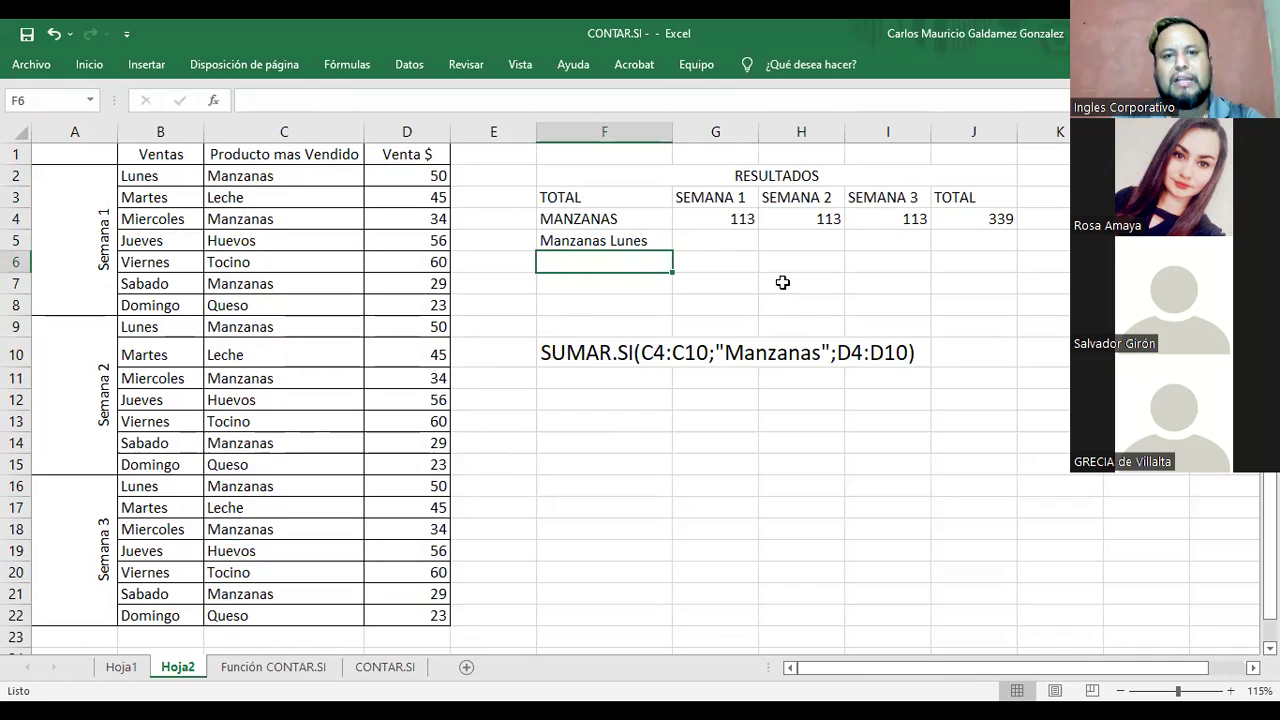
text(LUNES)
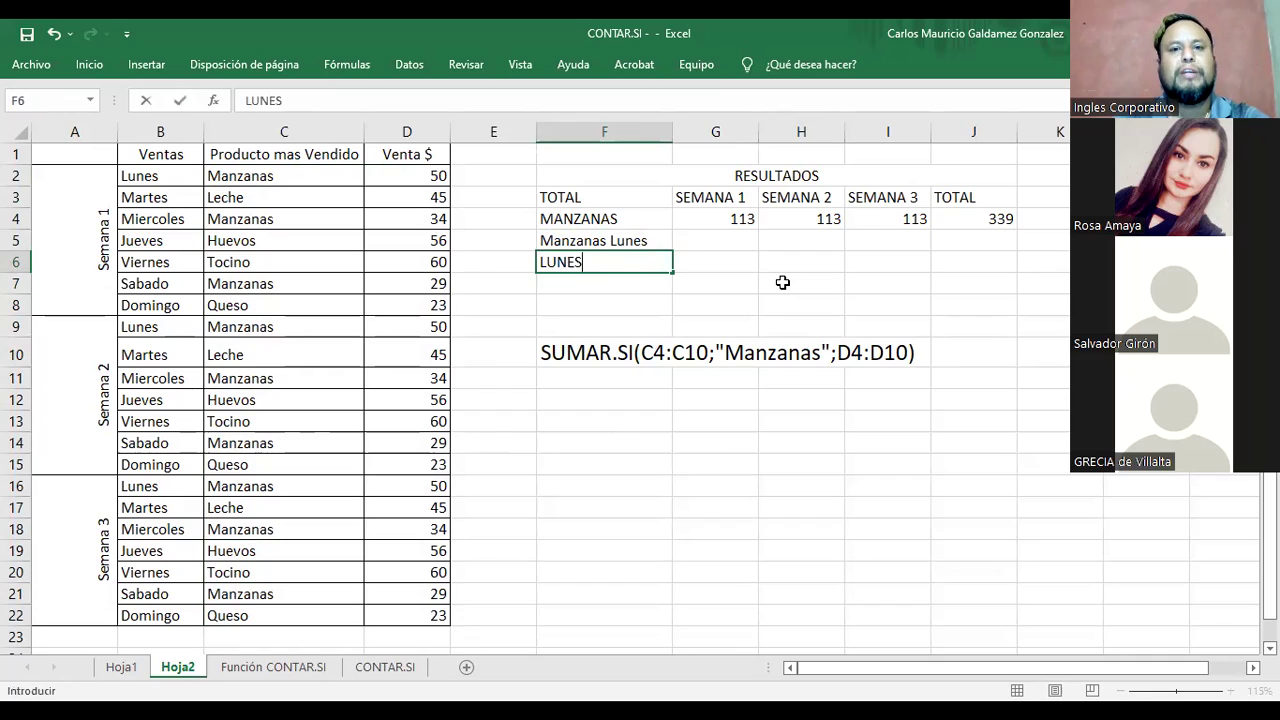
key(Tab)
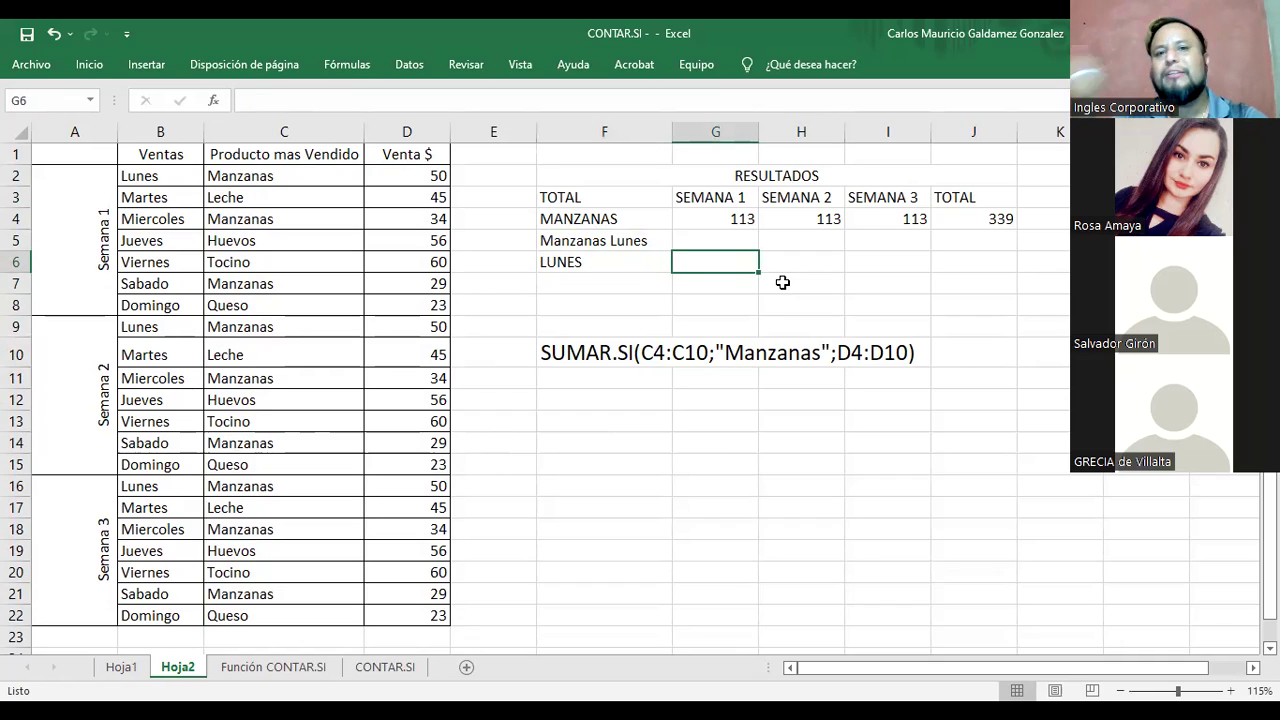
Step: Start a SUMAR.SI formula in G6 with the weekdays B2:B22 as the criteria range
text(=)
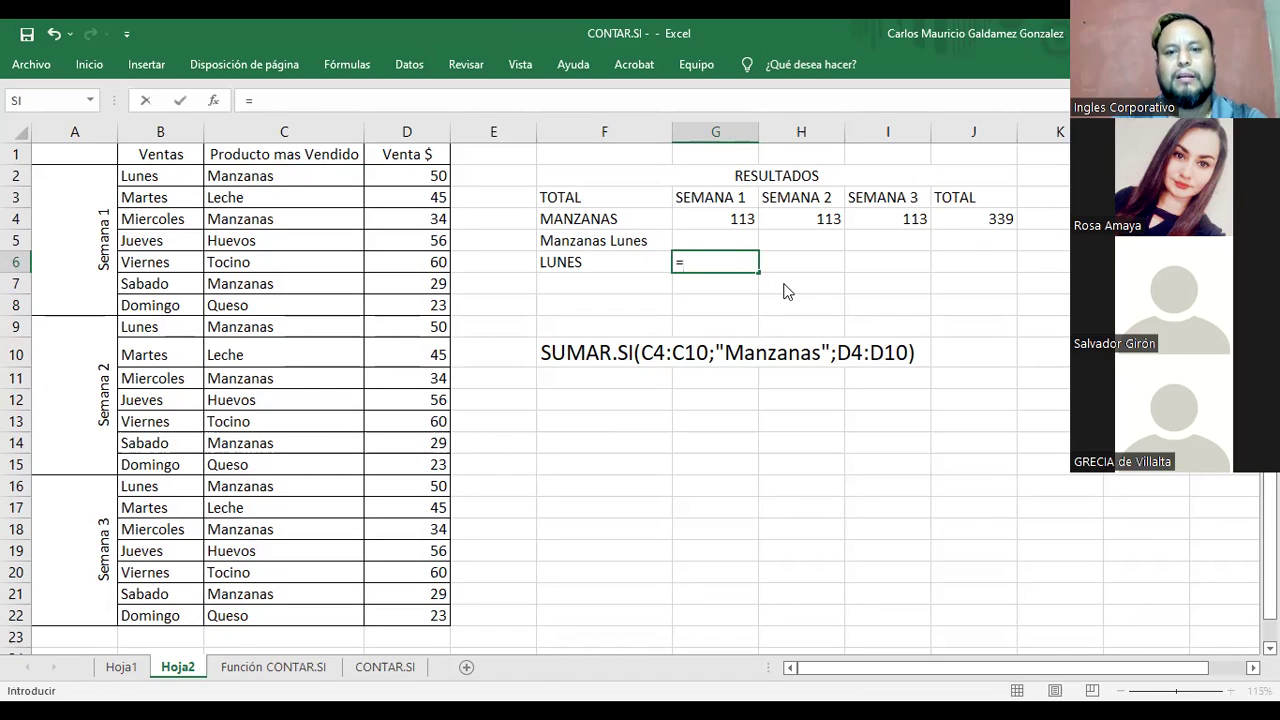
text(sumar.si)
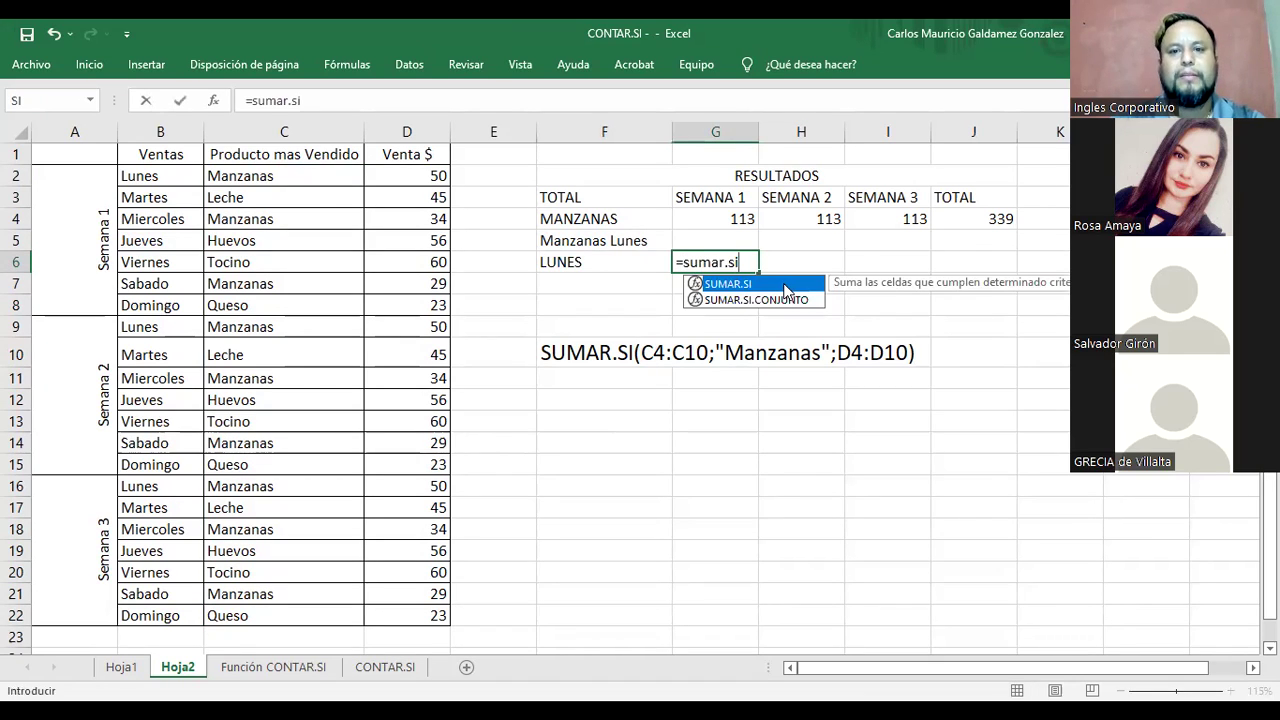
text(()
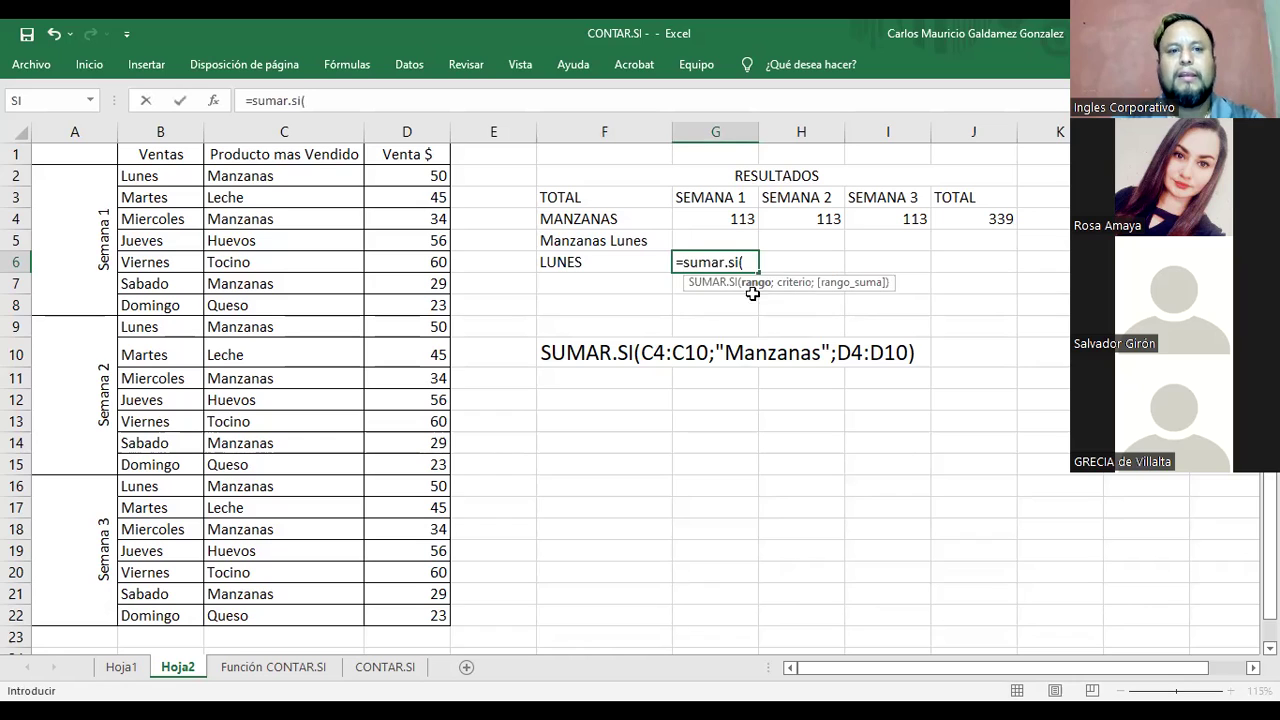
click(256, 174)
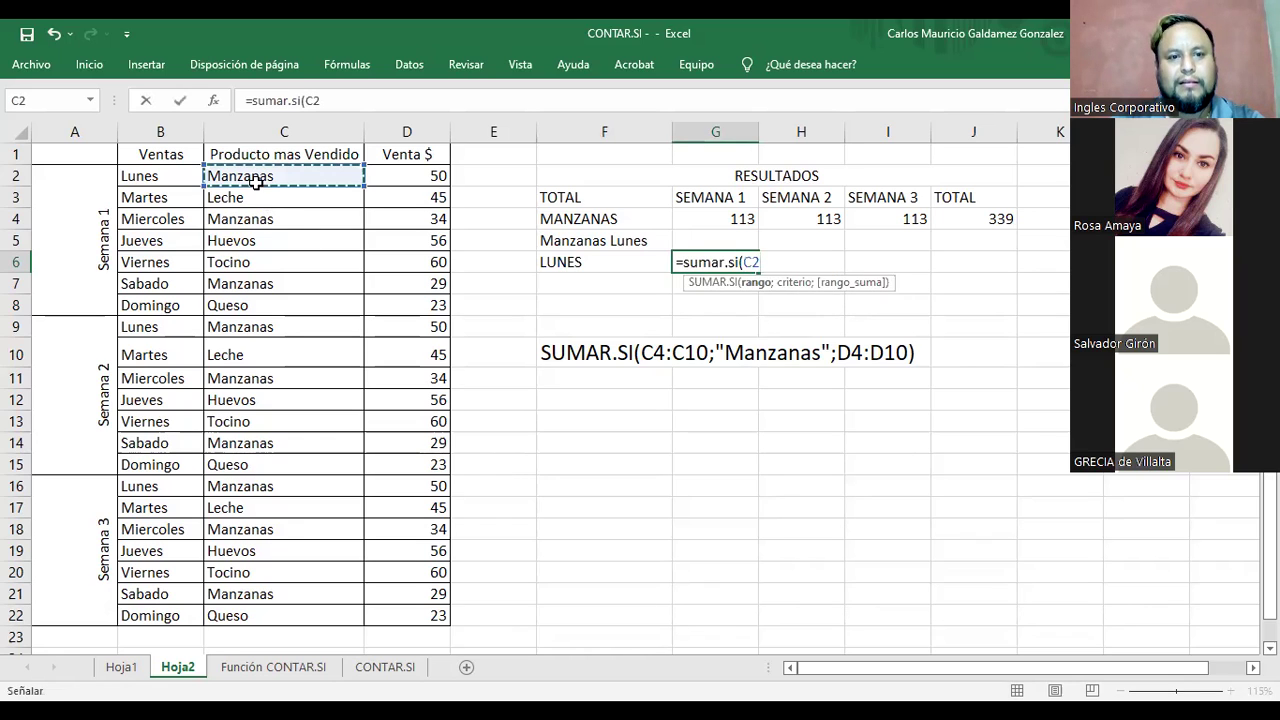
shift+click(302, 614)
click(150, 176)
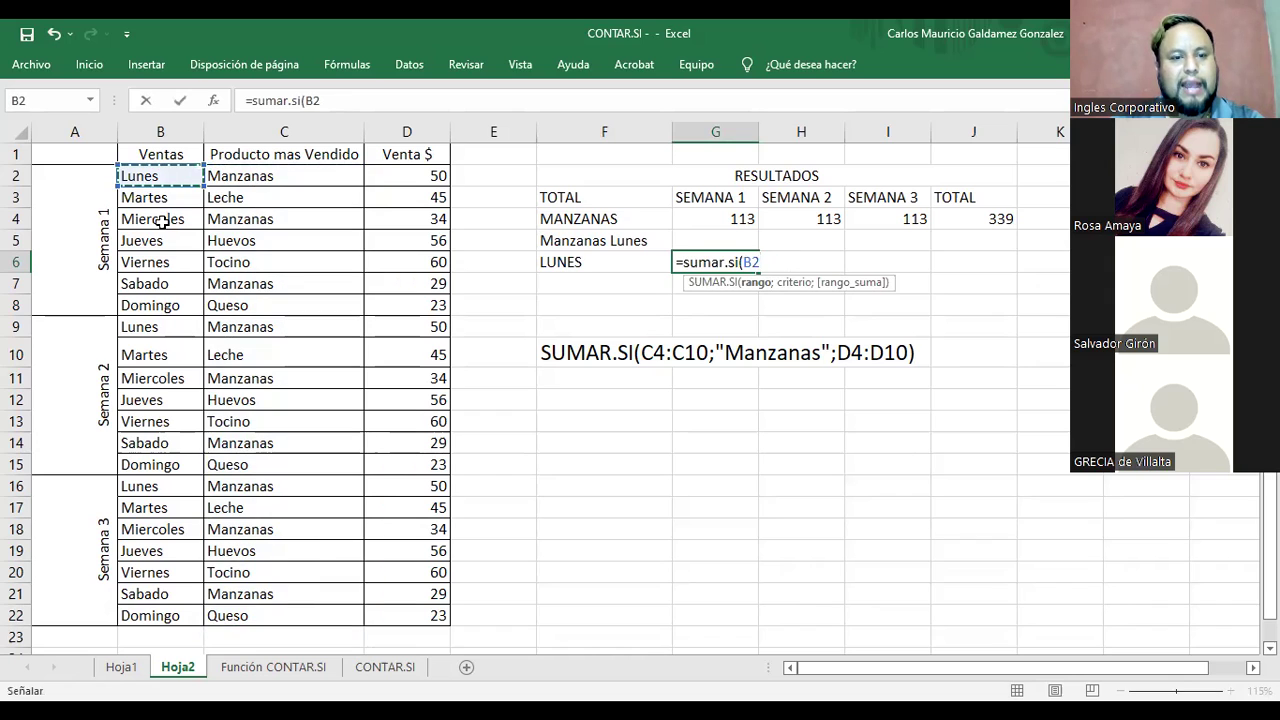
key(ctrl+shift+Down)
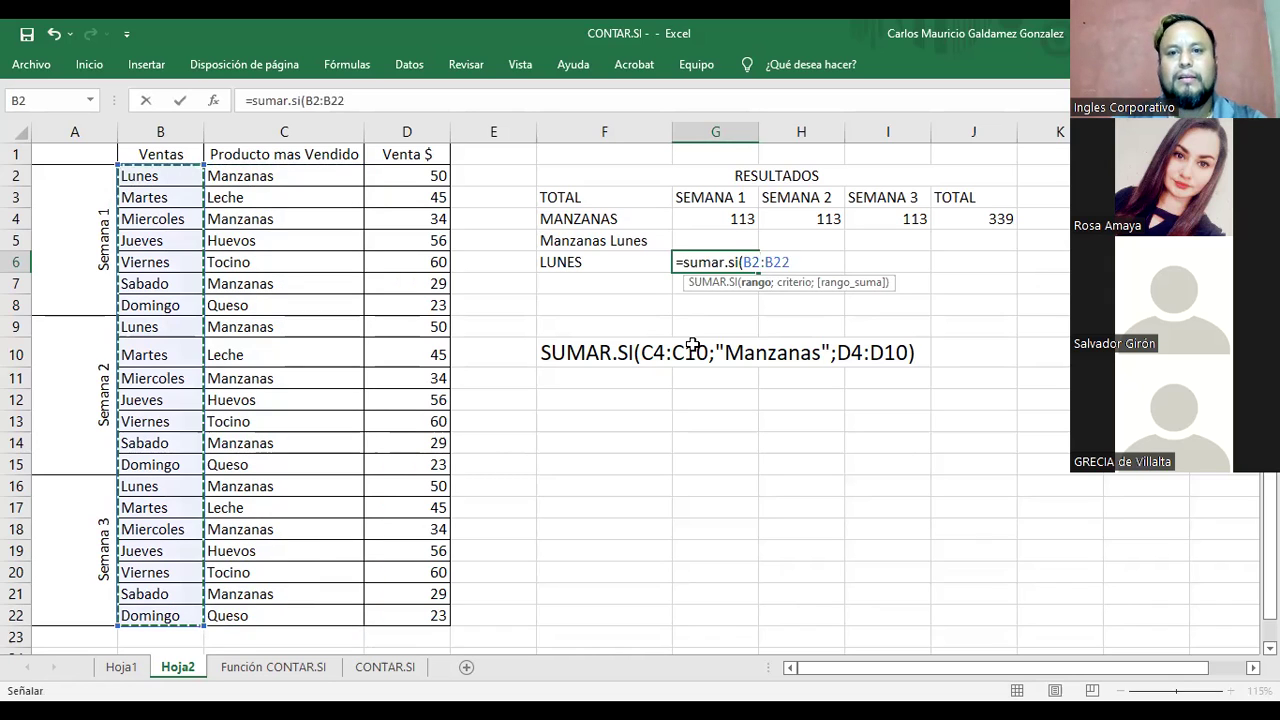
Step: Set "Lunes" as the criterion of the SUMAR.SI formula in G6
text(;)
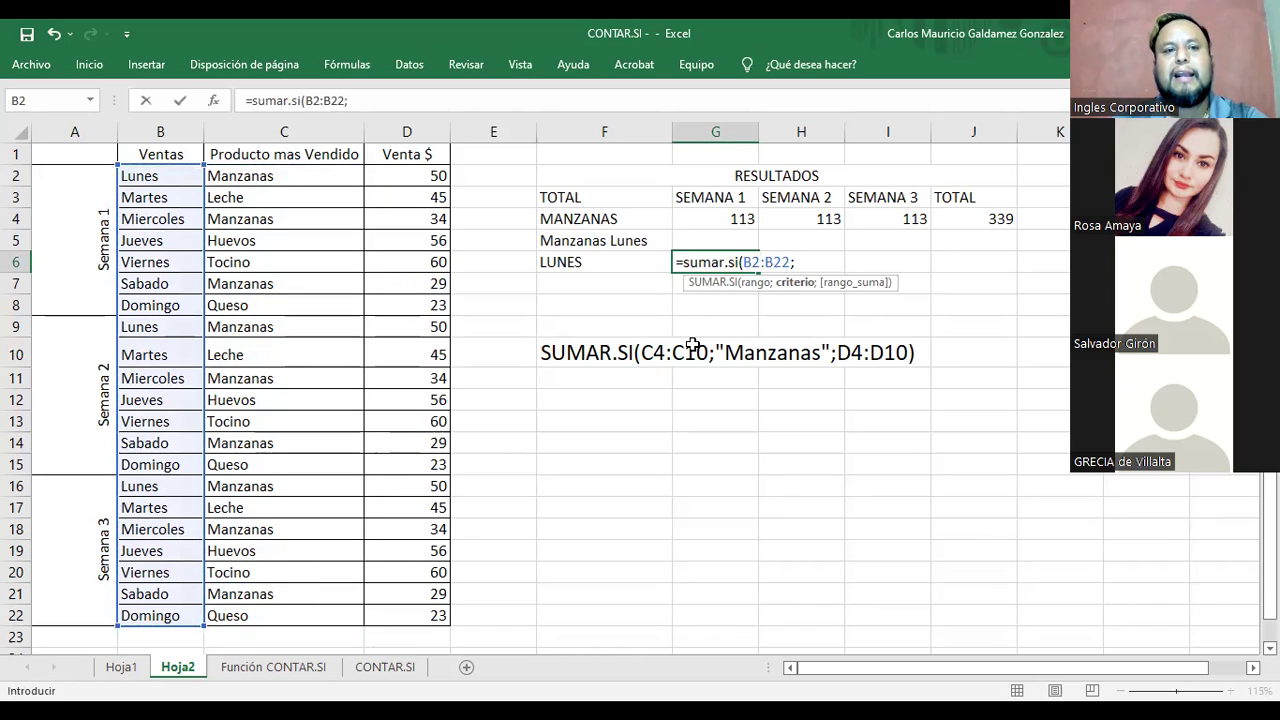
click(692, 345)
text(")
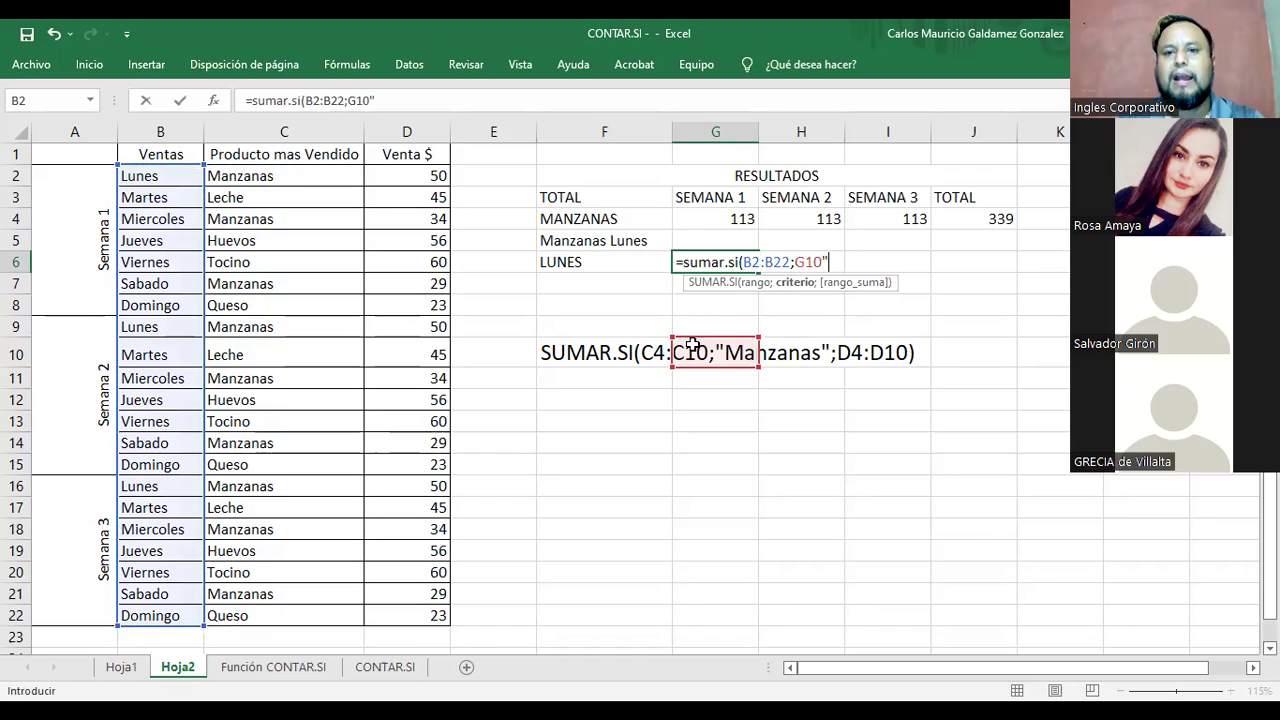
key(BackSpace)
key(BackSpace)
key(BackSpace)
key(BackSpace)
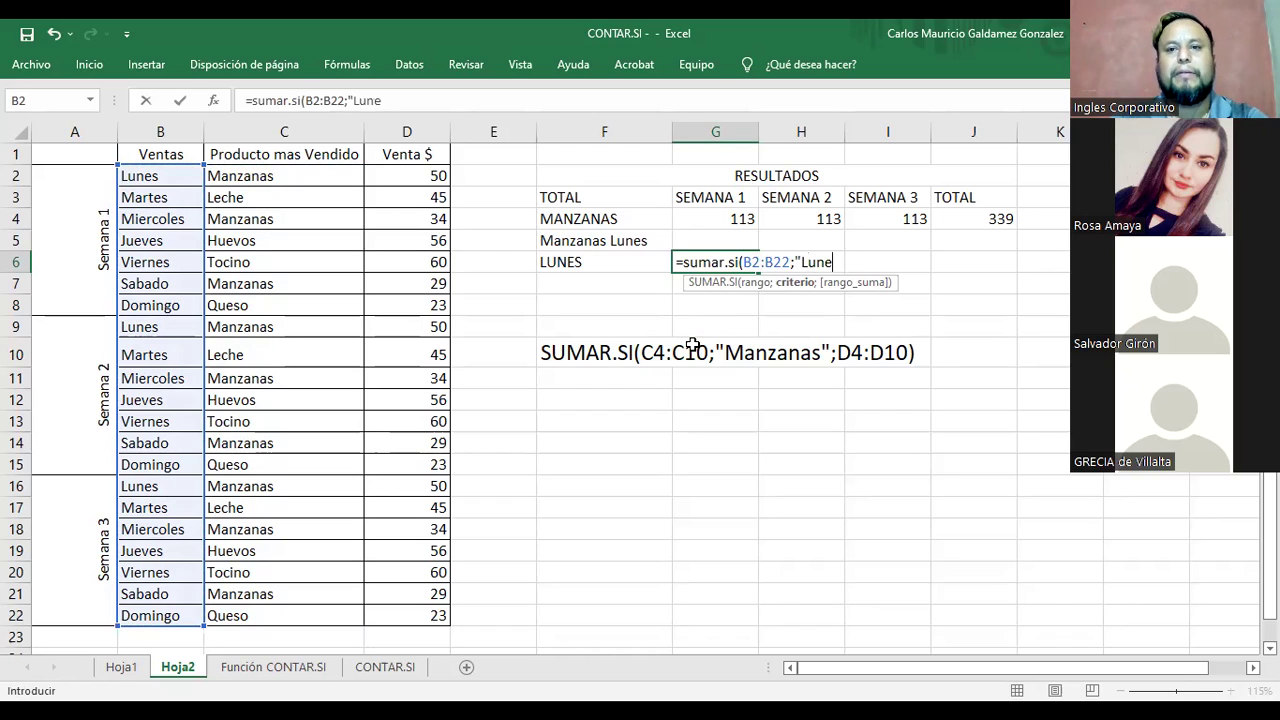
Step: Add the sales amounts D2:D22 as the sum range and complete the G6 formula
text(;)
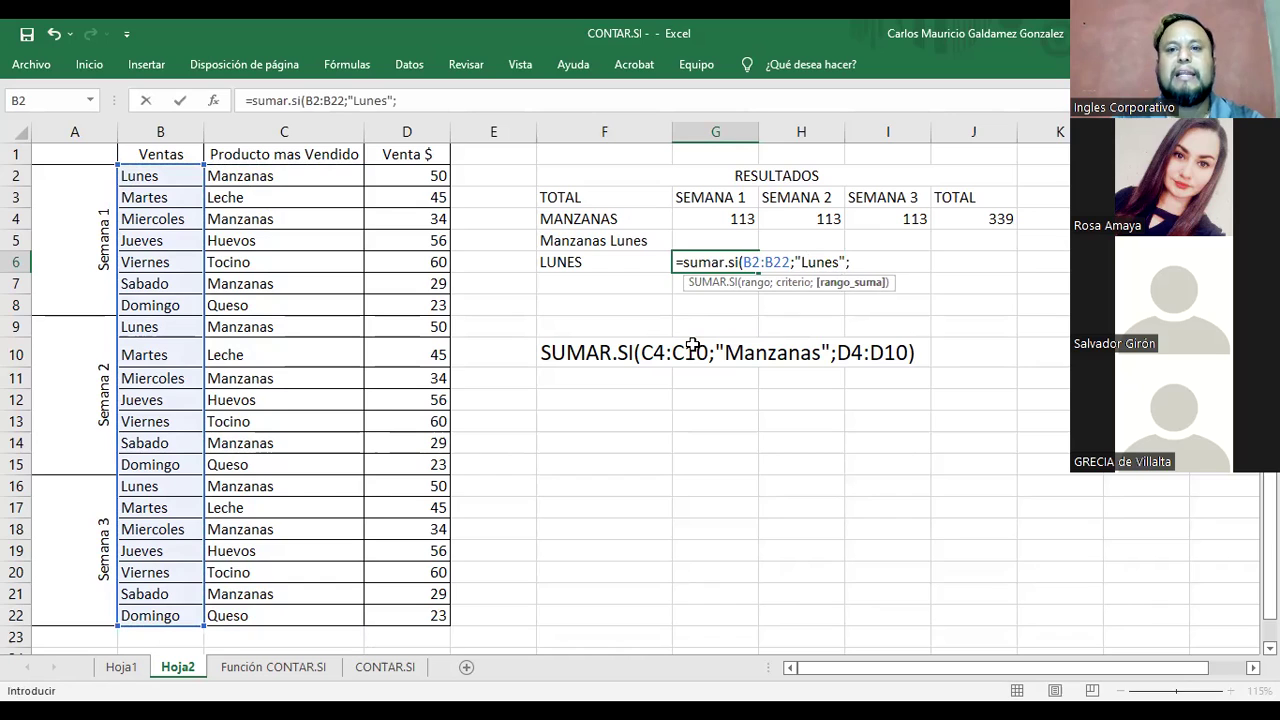
click(400, 176)
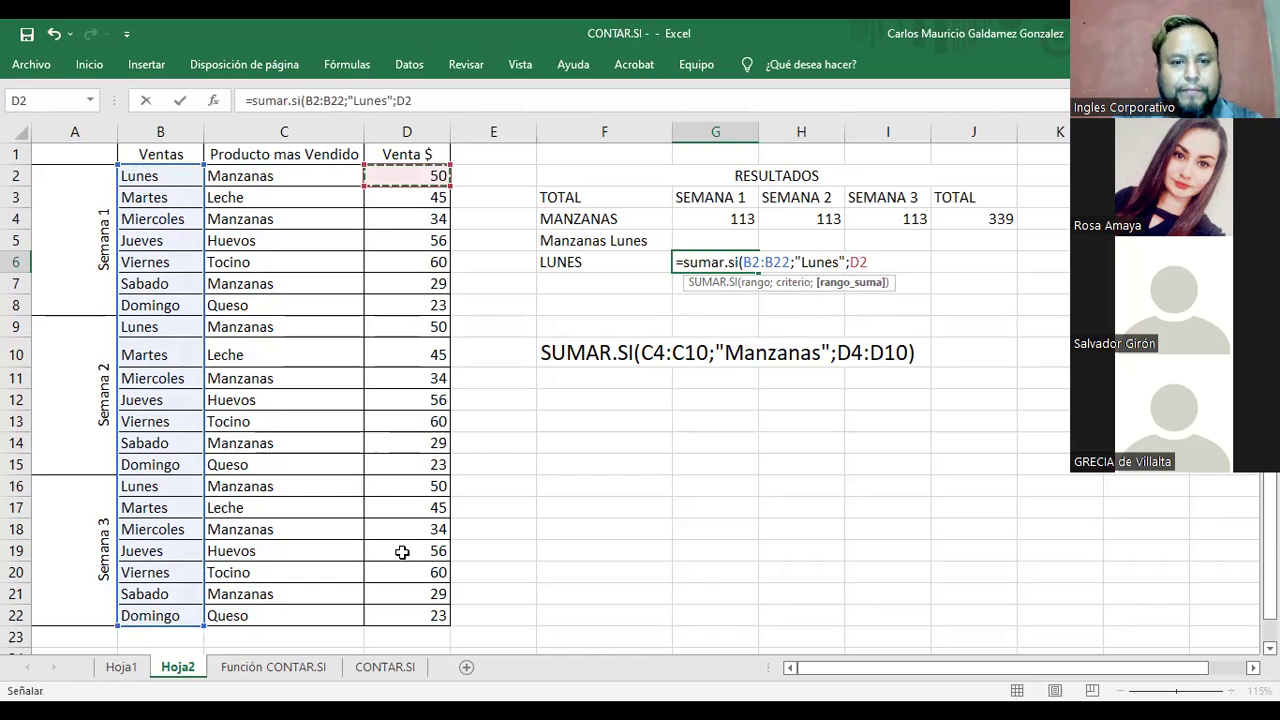
shift+click(404, 614)
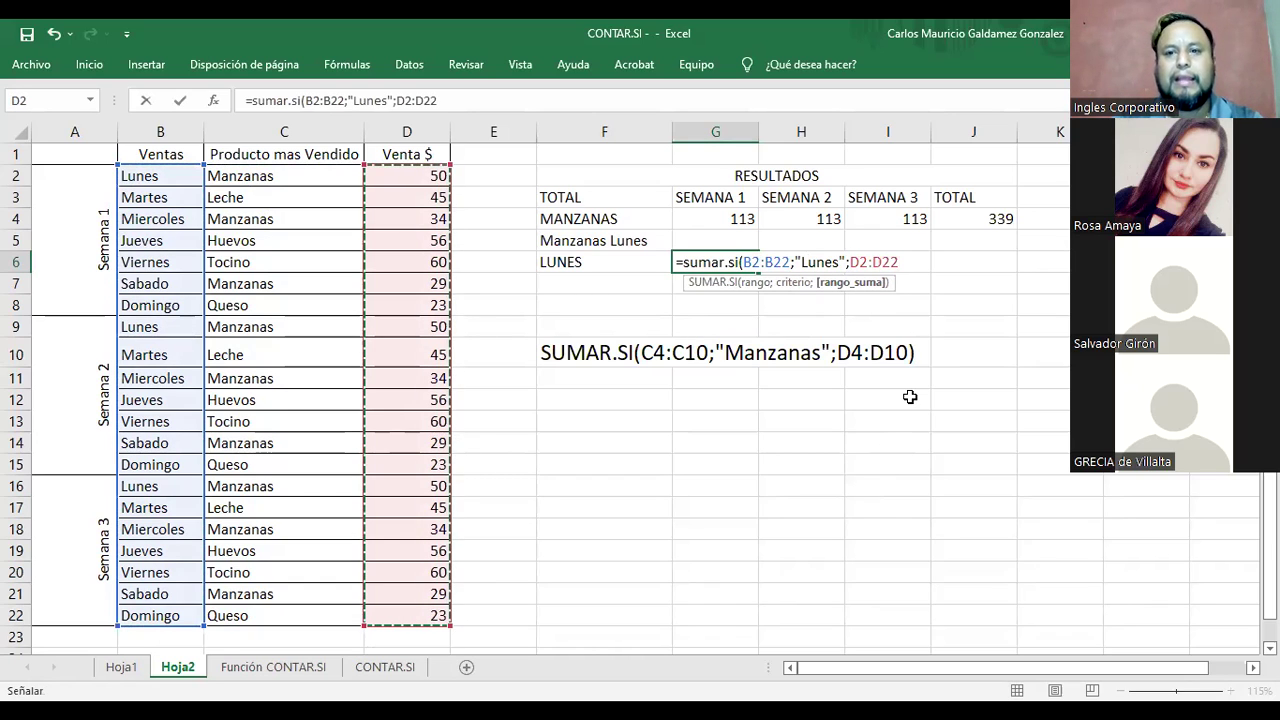
key(Return)
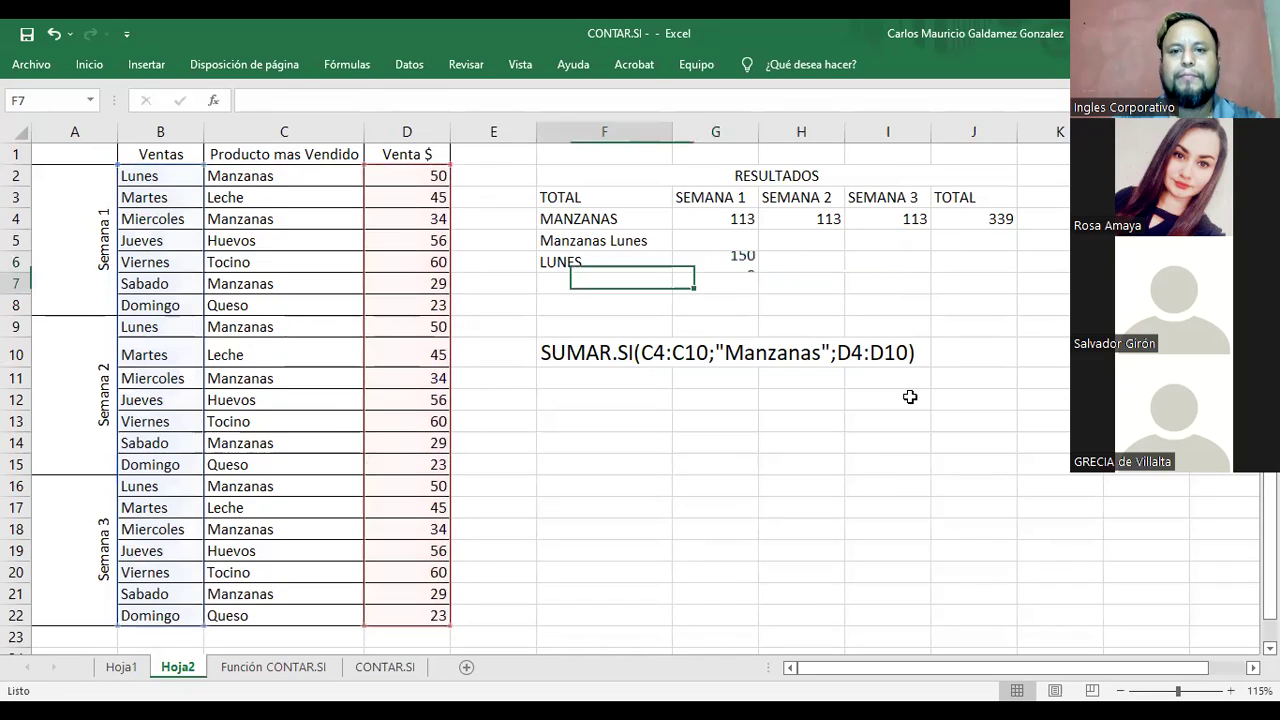
Step: Check the sum of the three Lunes amounts in D2, D9 and D16 against the result in G6
click(417, 176)
ctrl+click(400, 327)
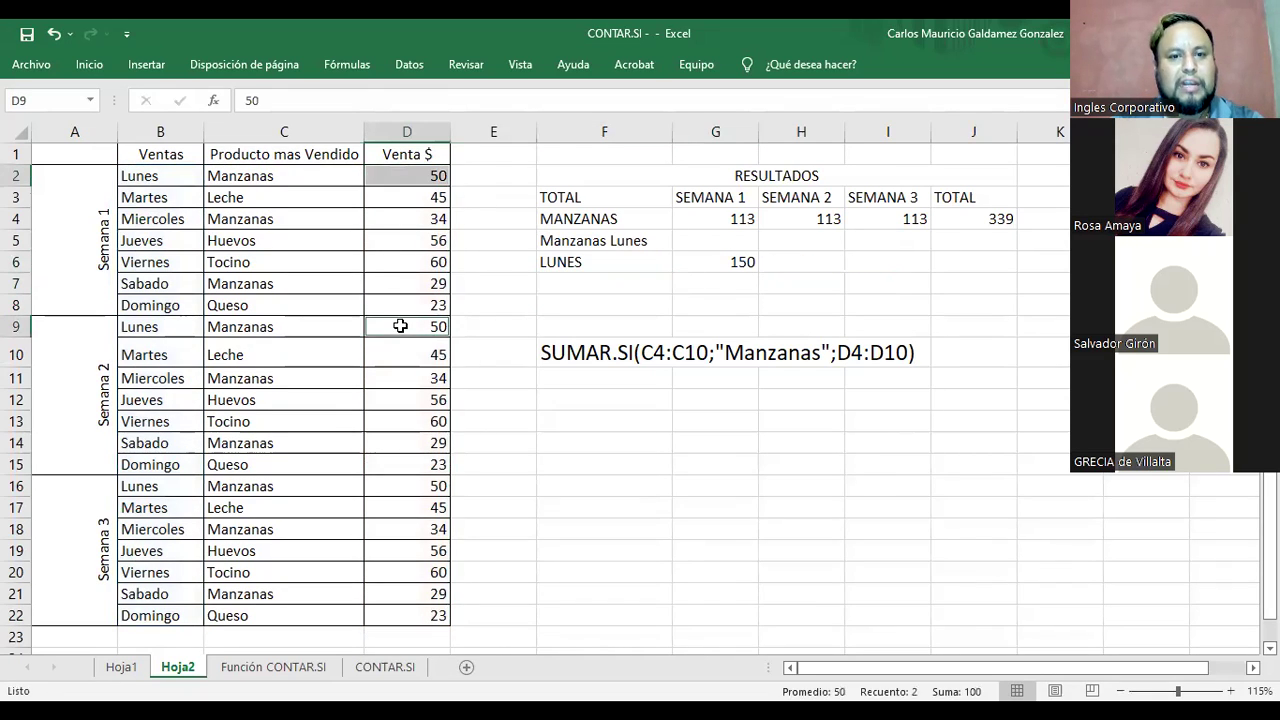
ctrl+click(394, 486)
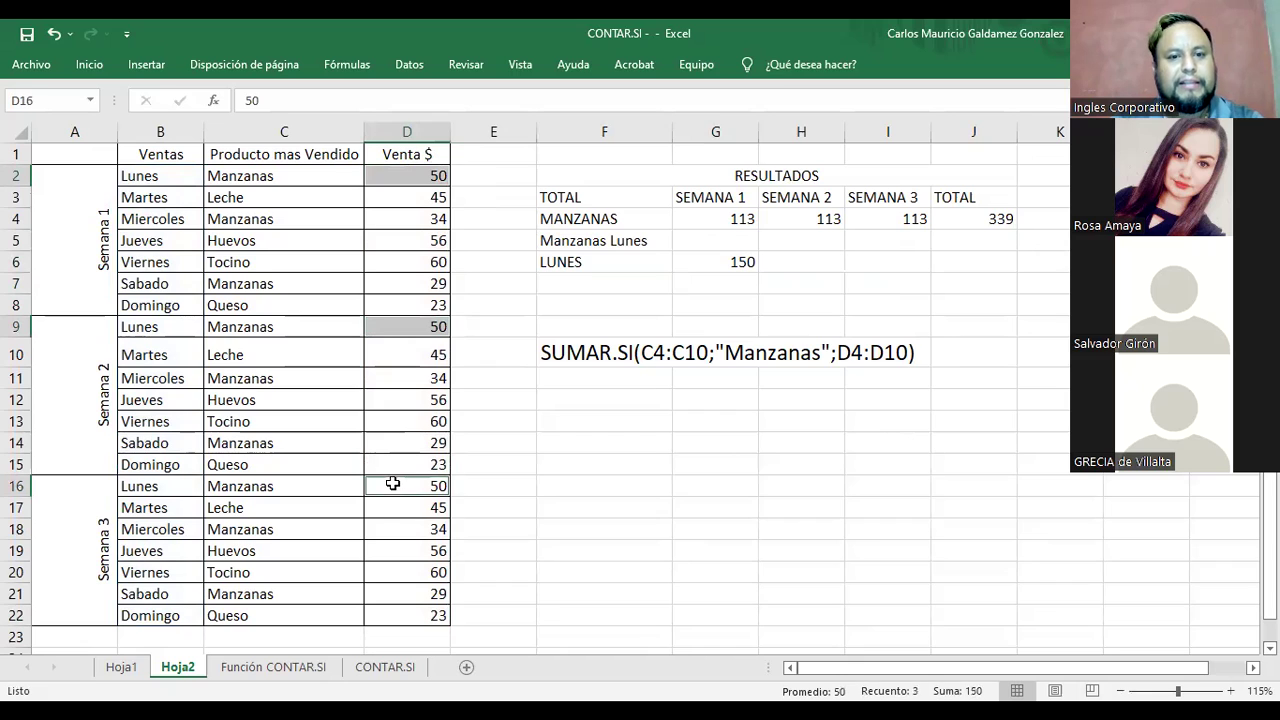
click(735, 257)
Step: Move the Manzanas Lunes label from F5 to G5 and shorten it to Manzanas
click(592, 247)
drag(592, 250, 740, 243)
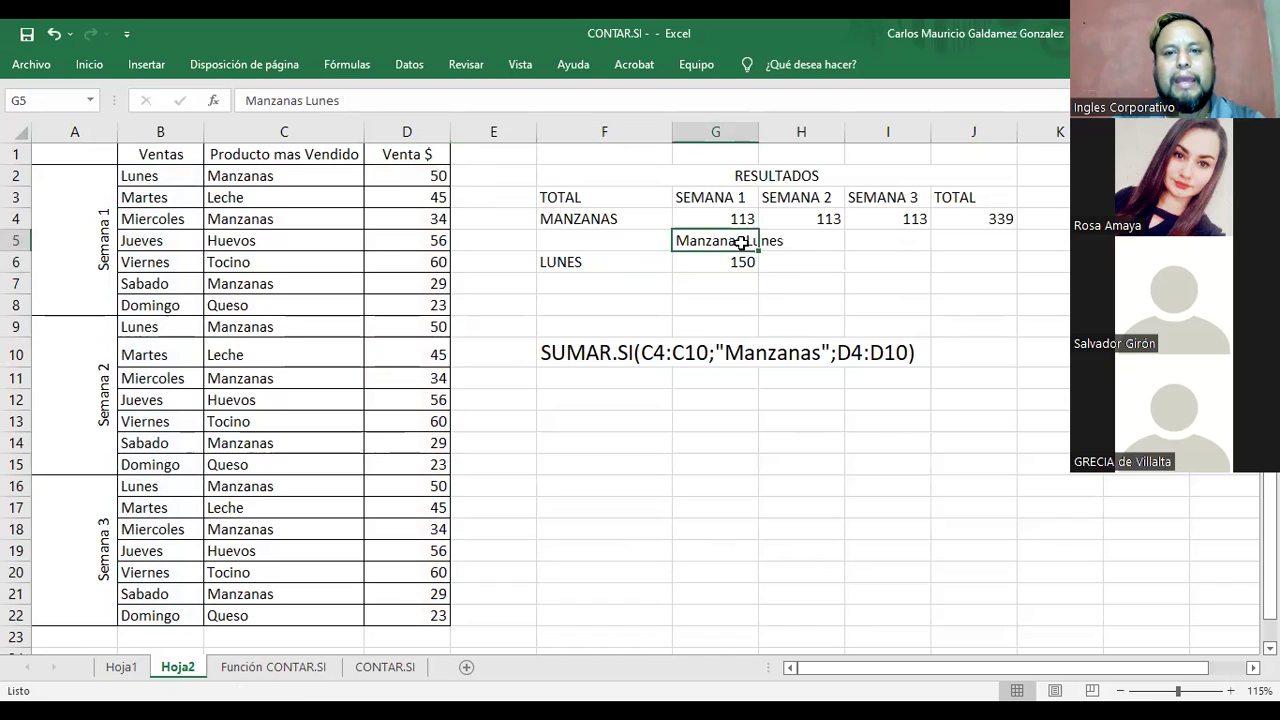
double_click(741, 243)
key(Delete)
key(Delete)
key(Delete)
key(Delete)
key(Delete)
key(Delete)
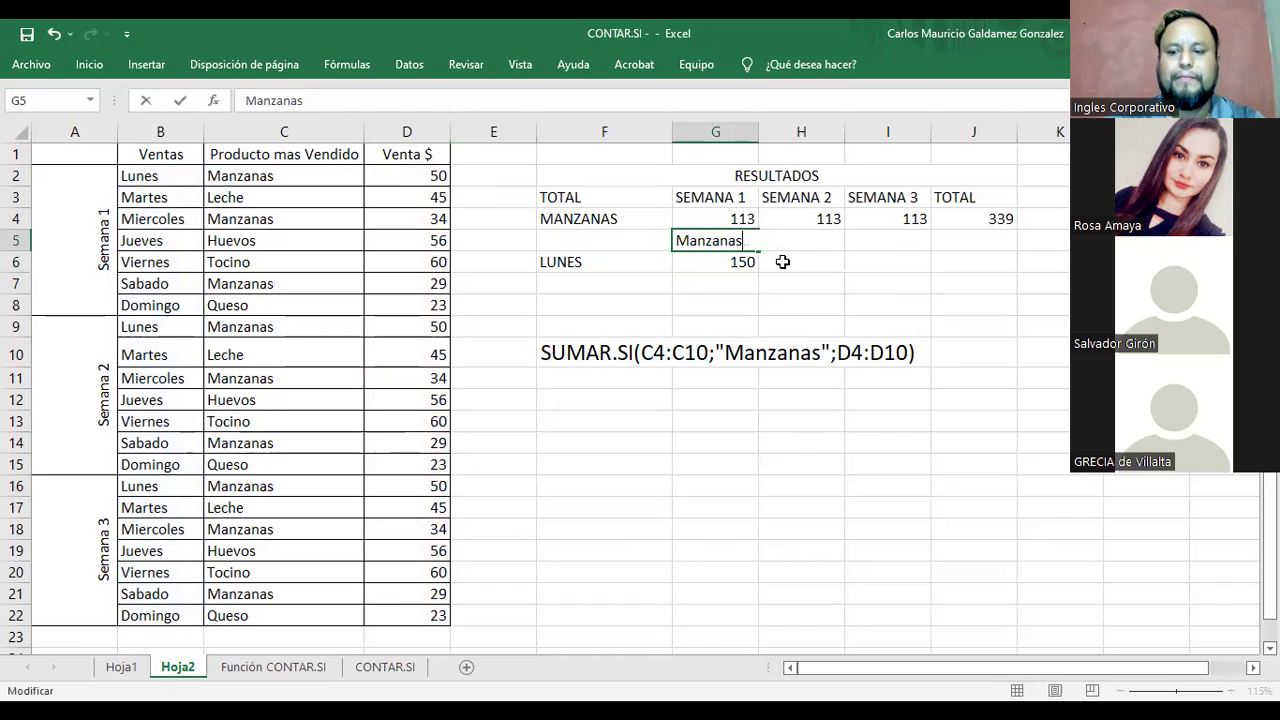
key(Return)
key(Up)
key(Right)
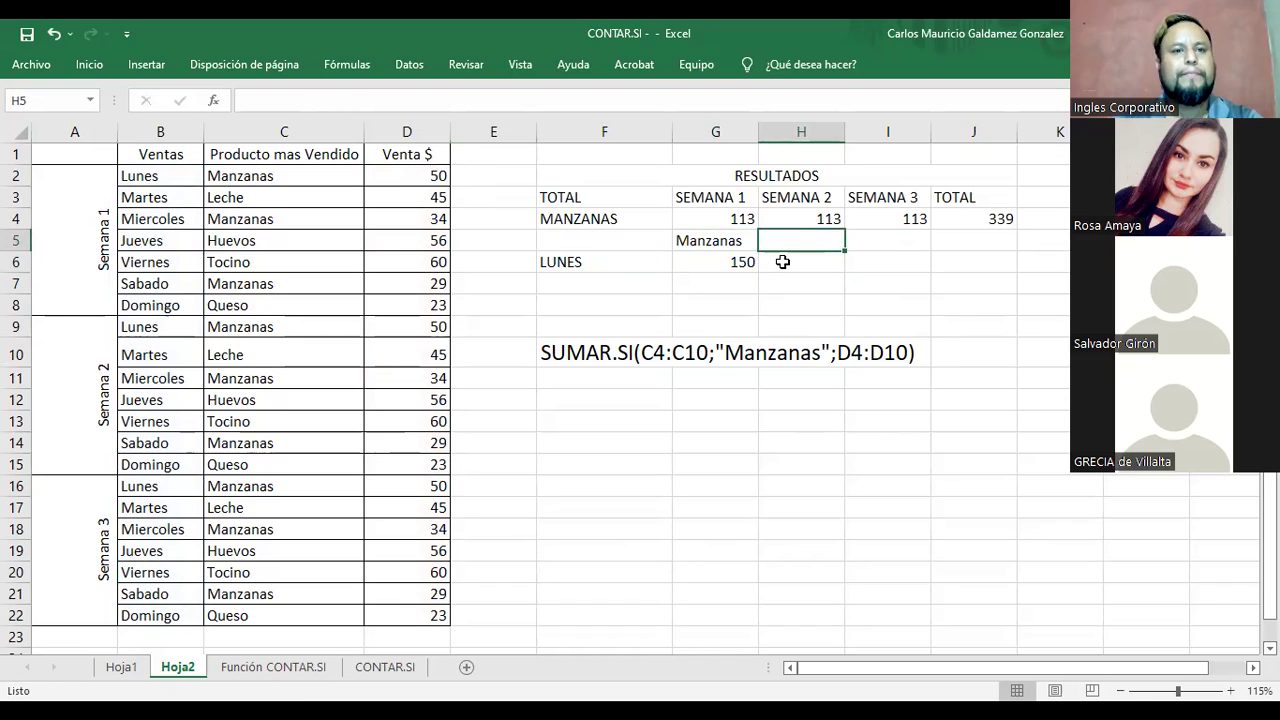
Step: Examine the function name, criterion and sum range of the SUMAR.SI formula in G6
drag(696, 243, 700, 266)
click(701, 262)
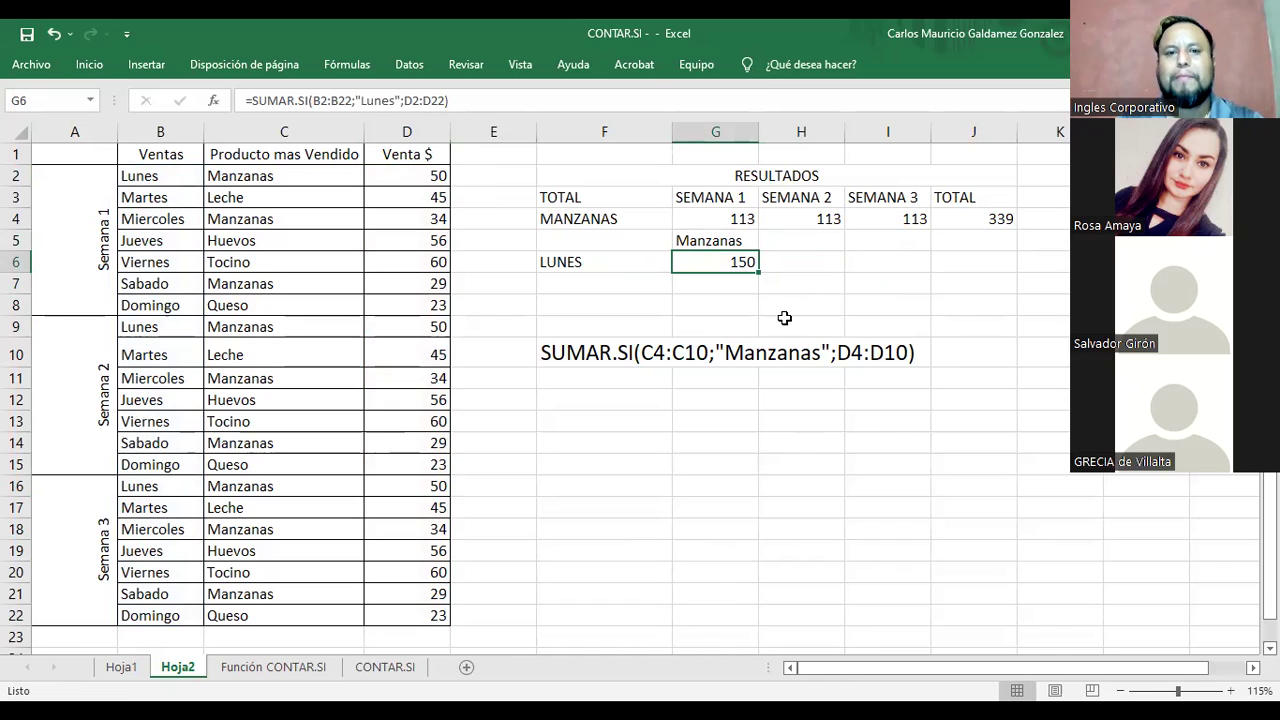
key(F2)
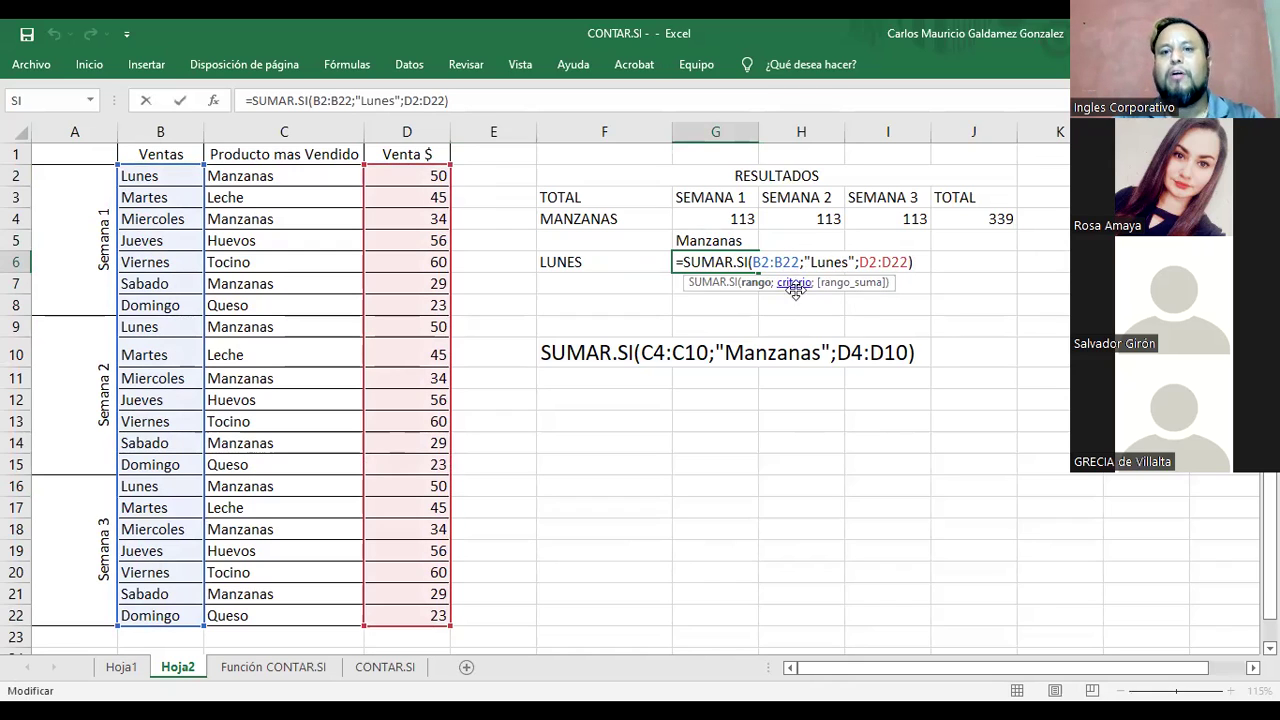
click(795, 283)
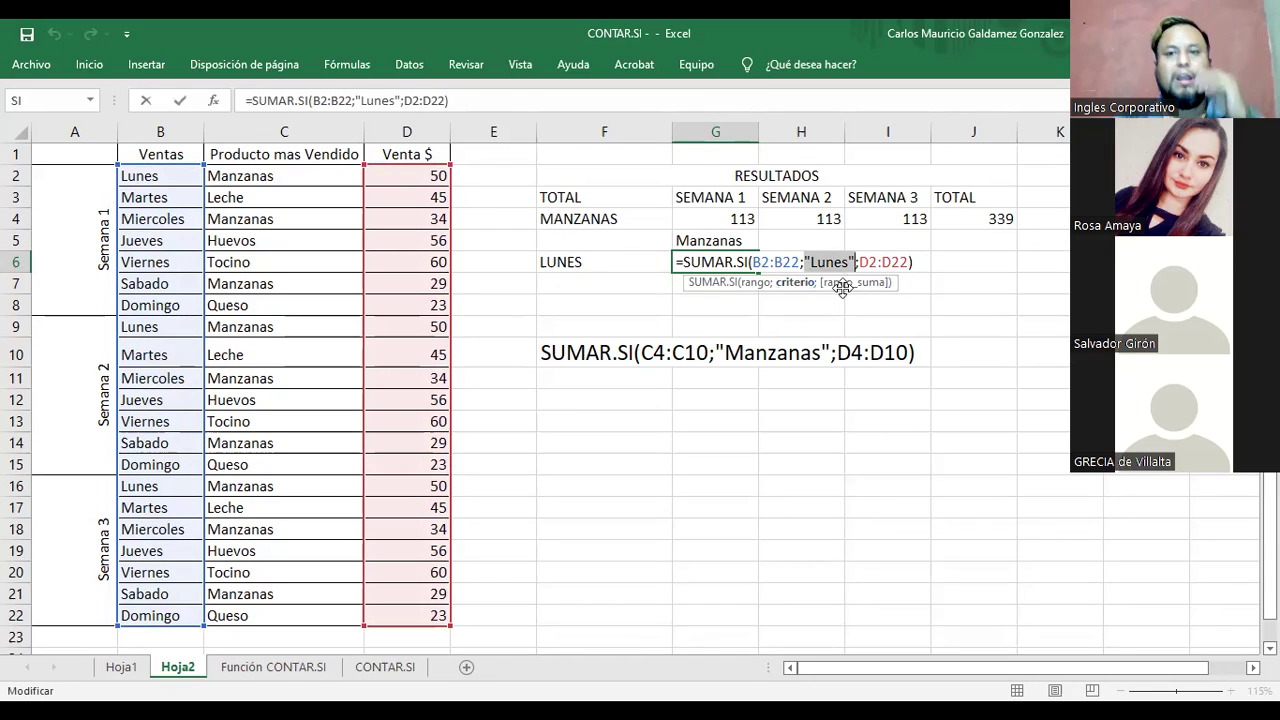
click(846, 286)
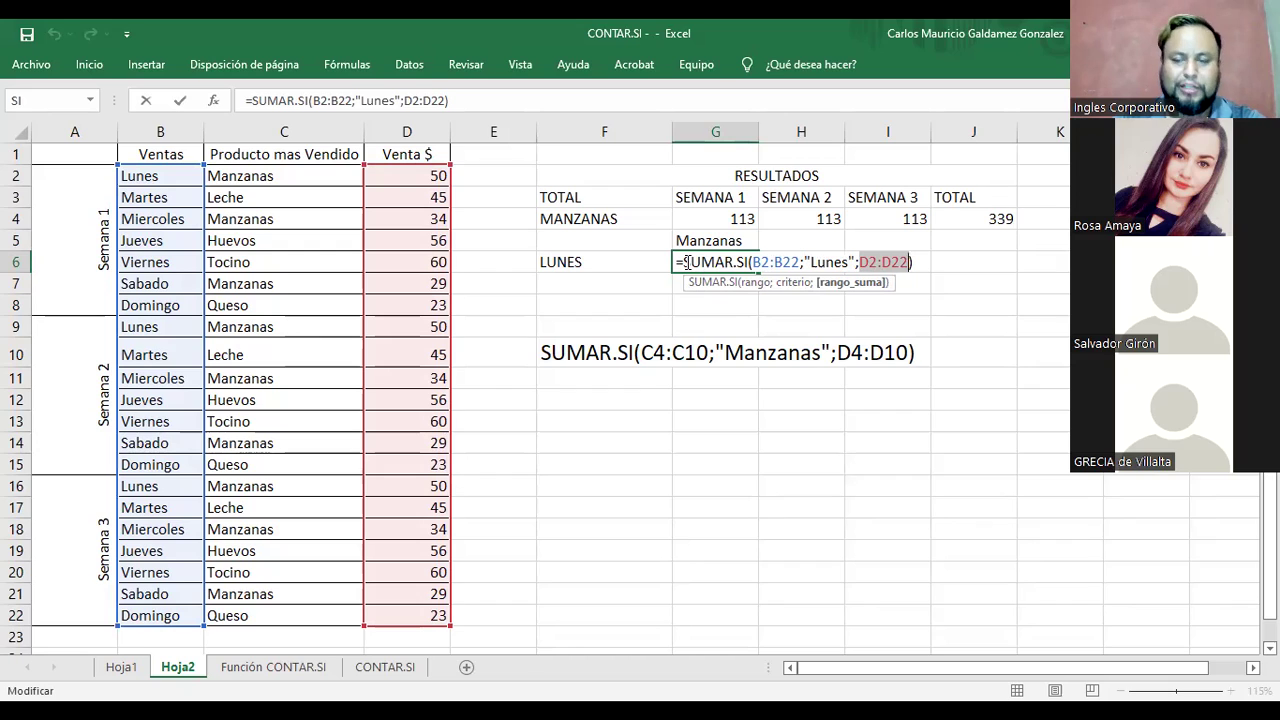
drag(684, 262, 747, 262)
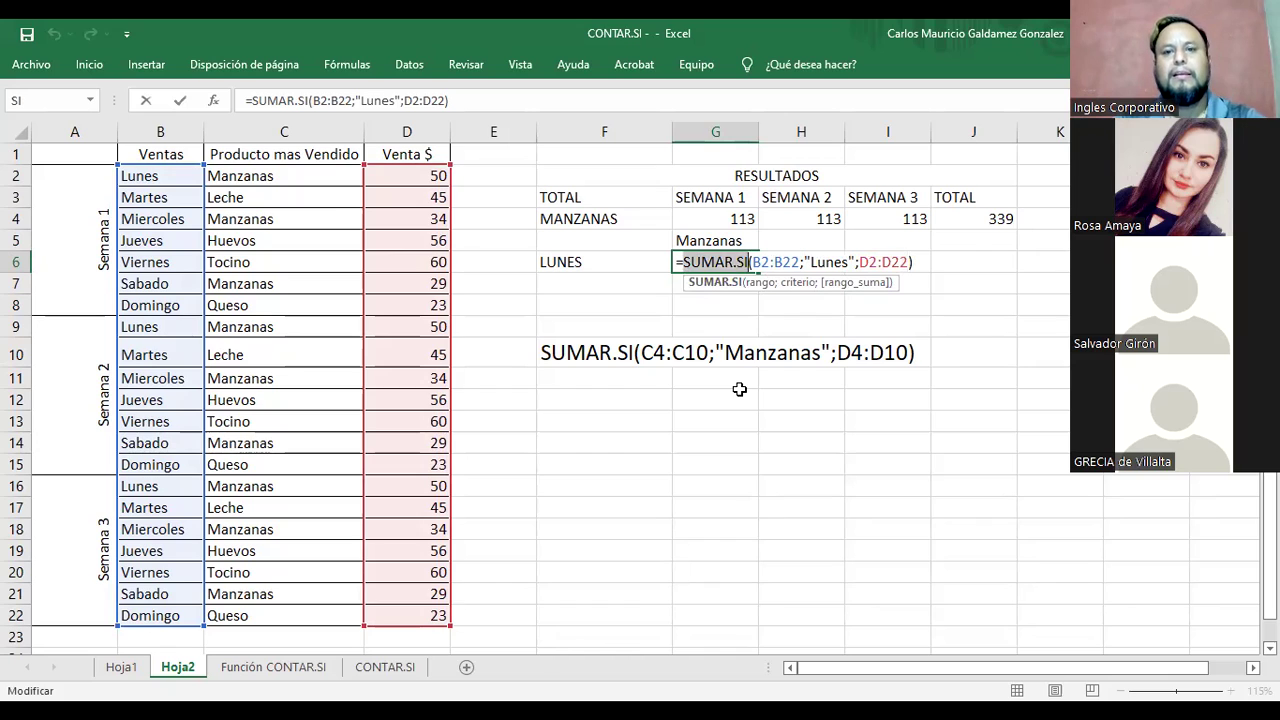
key(Escape)
click(789, 258)
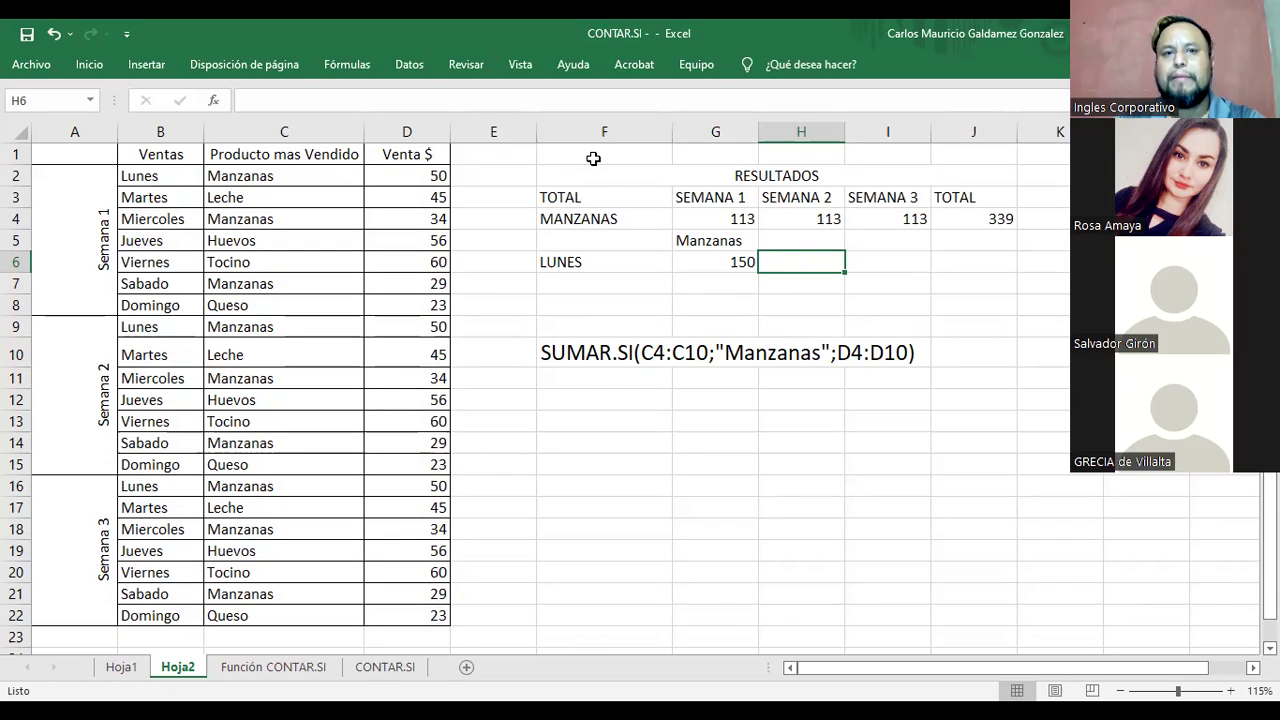
key(Left)
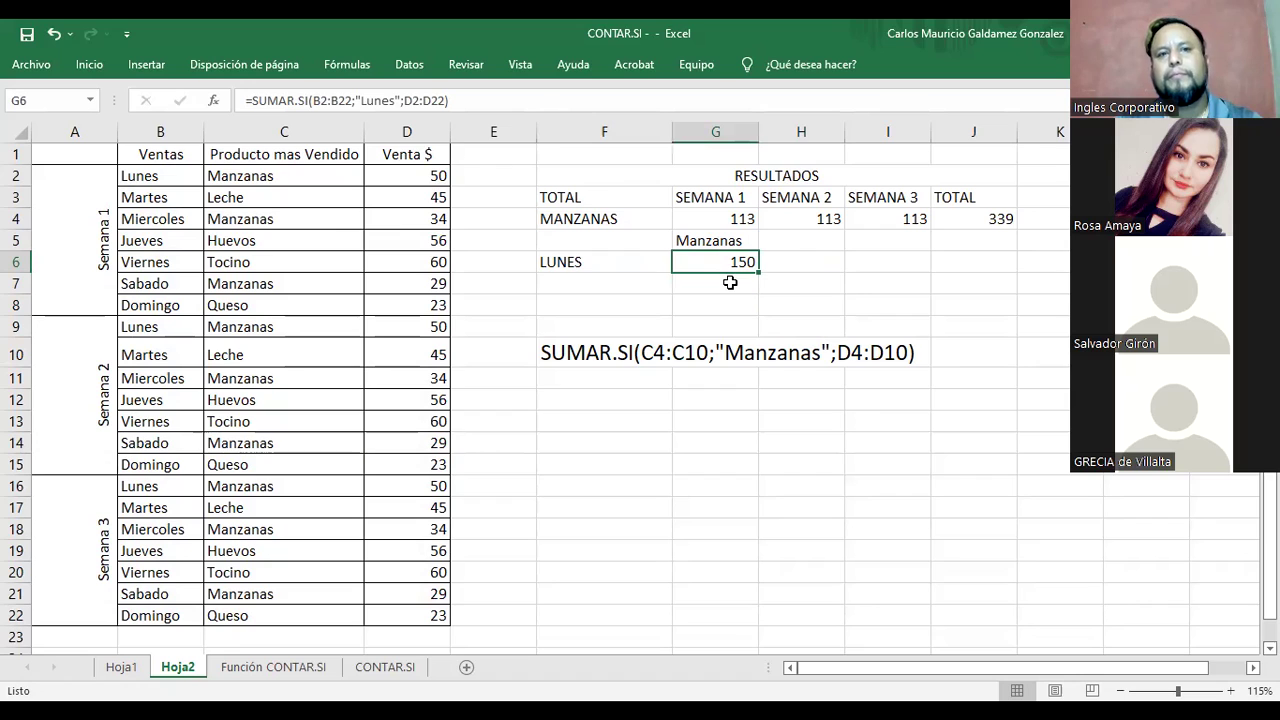
click(373, 104)
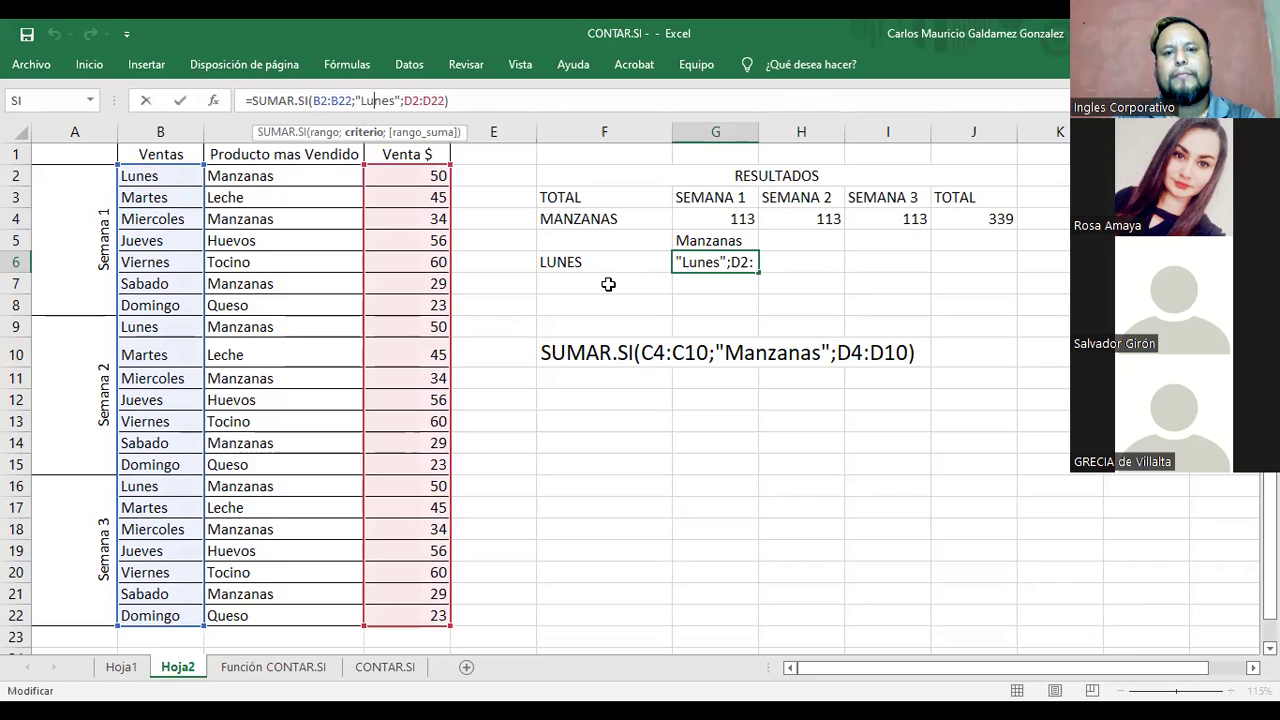
Step: Move the sample SUMAR.SI formula text from F10 down to F16
click(589, 372)
drag(590, 374, 589, 484)
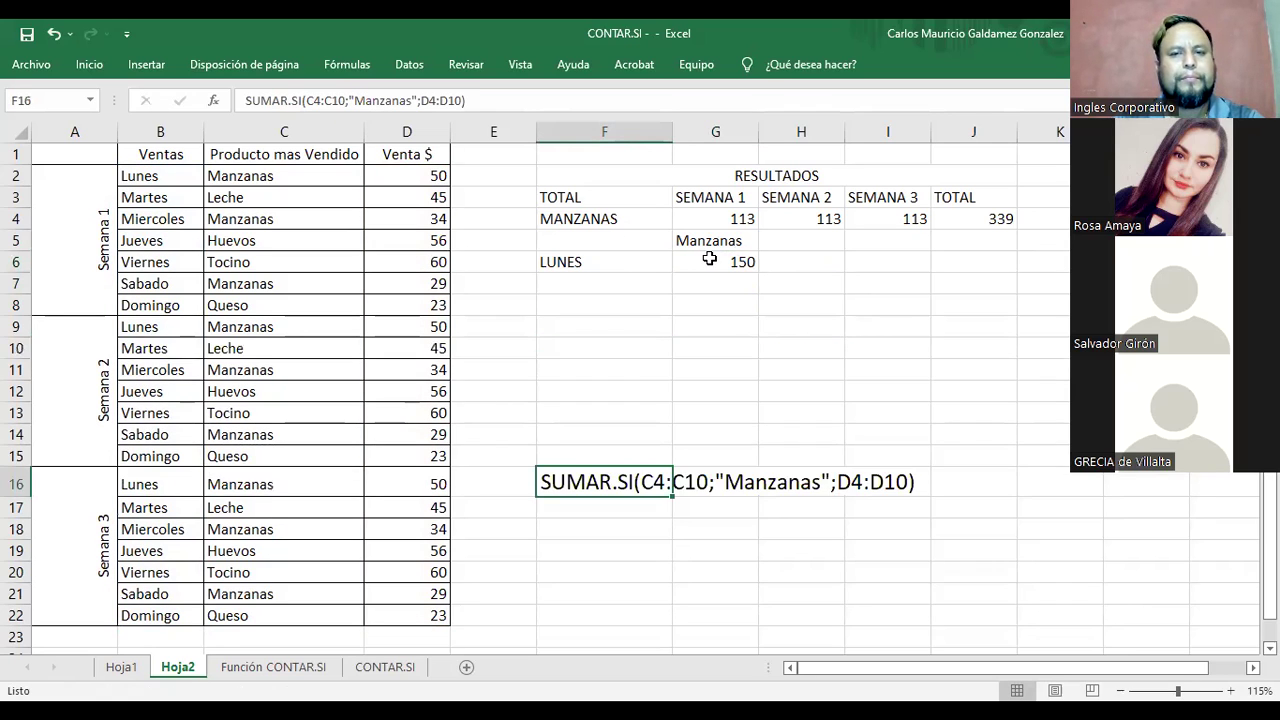
click(709, 259)
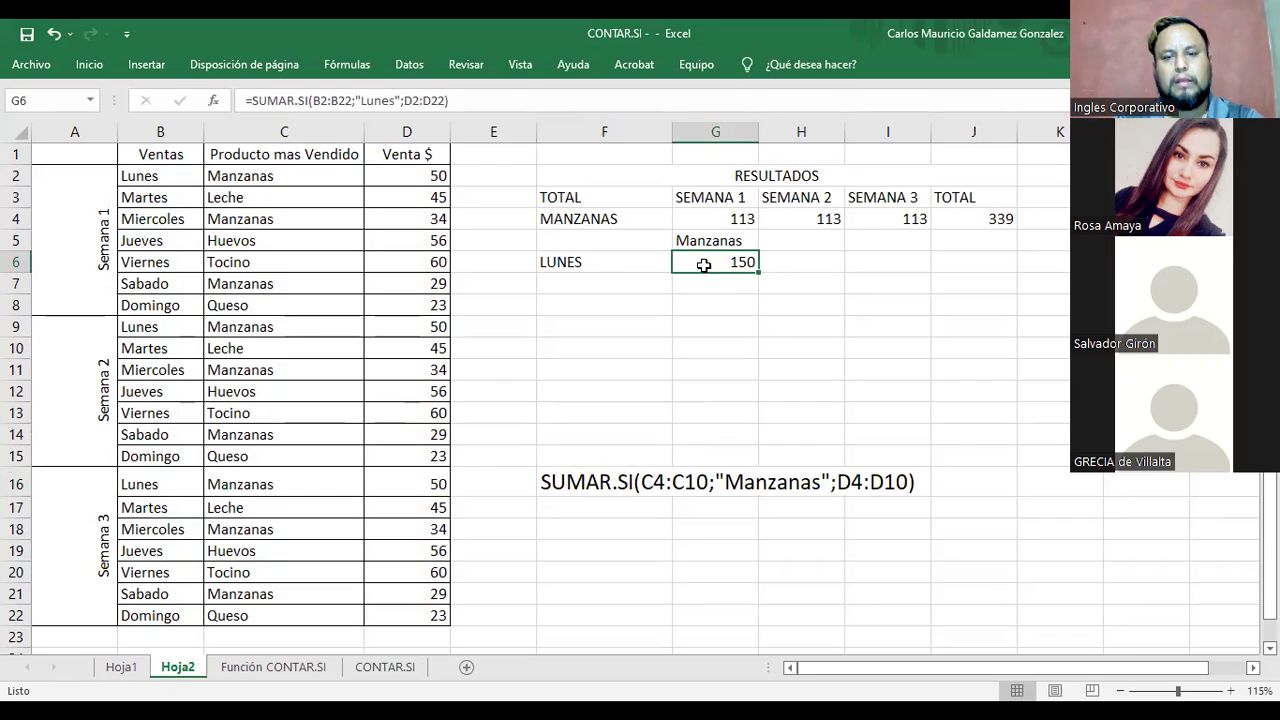
click(562, 265)
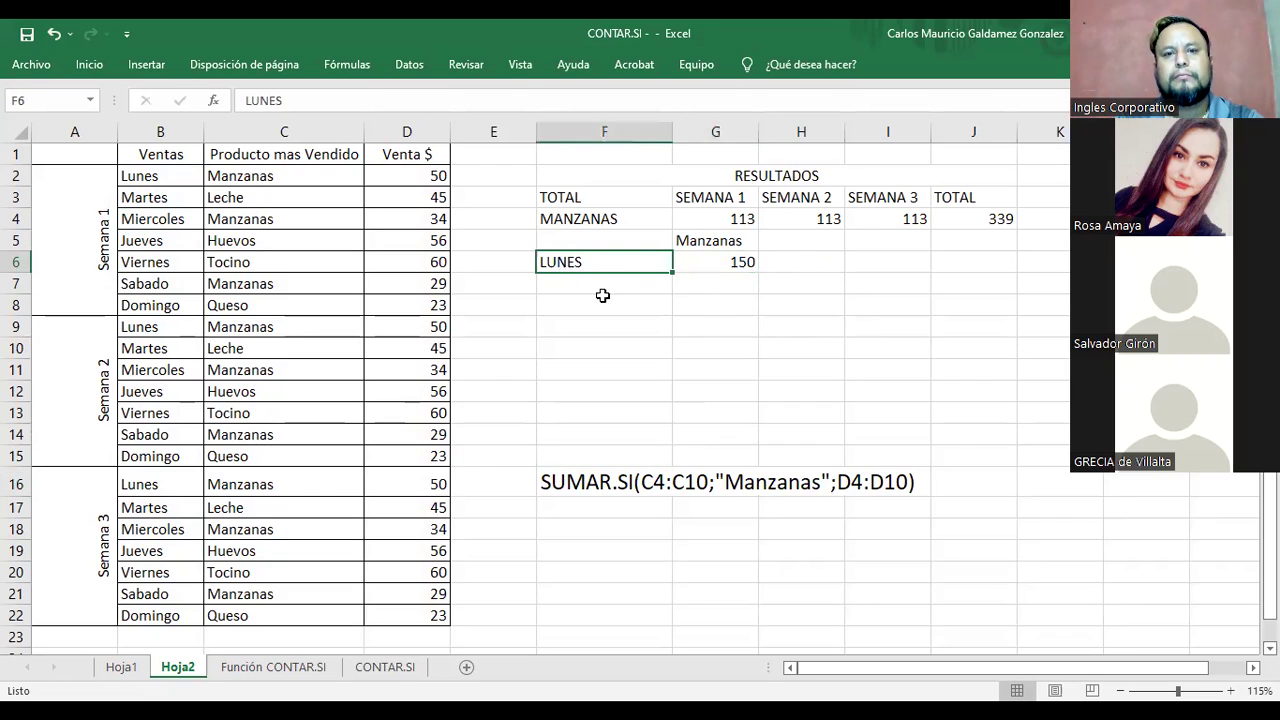
Step: Enter the labels MARTES, MIERCOLES, JUEVES VIERNES and SABADO down F7:F10 below LUNES
click(619, 284)
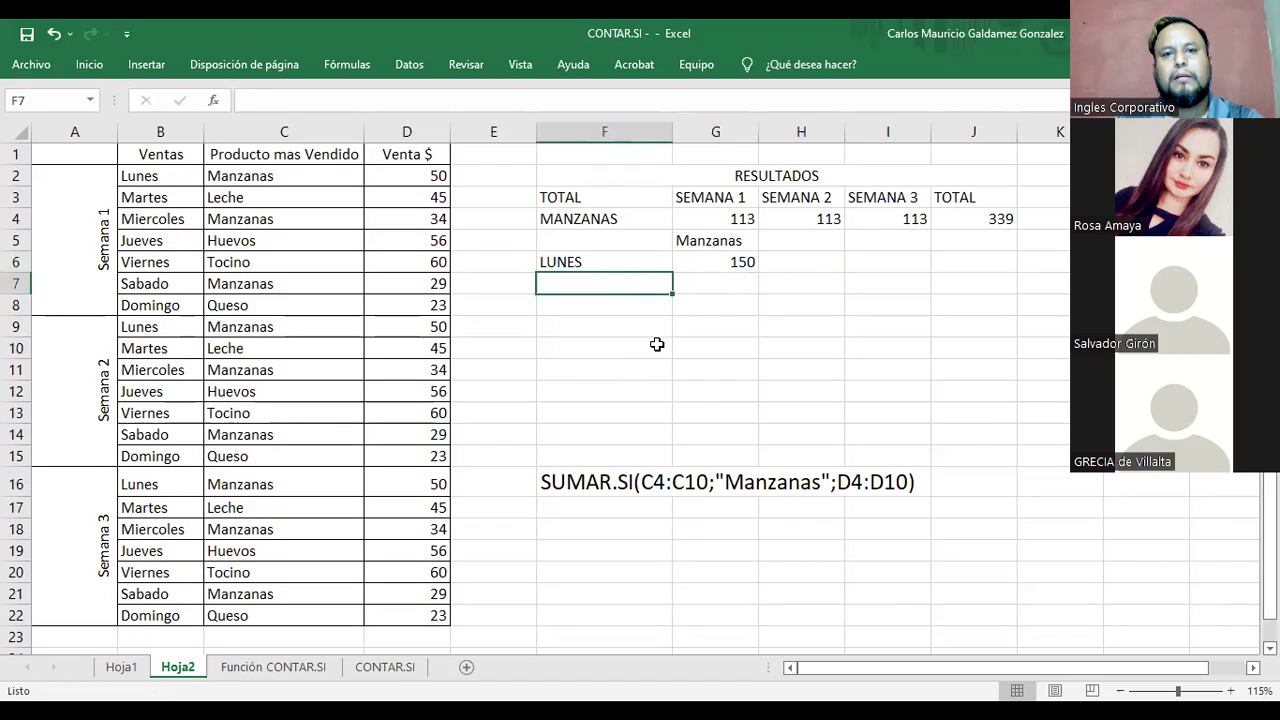
text(MARTES)
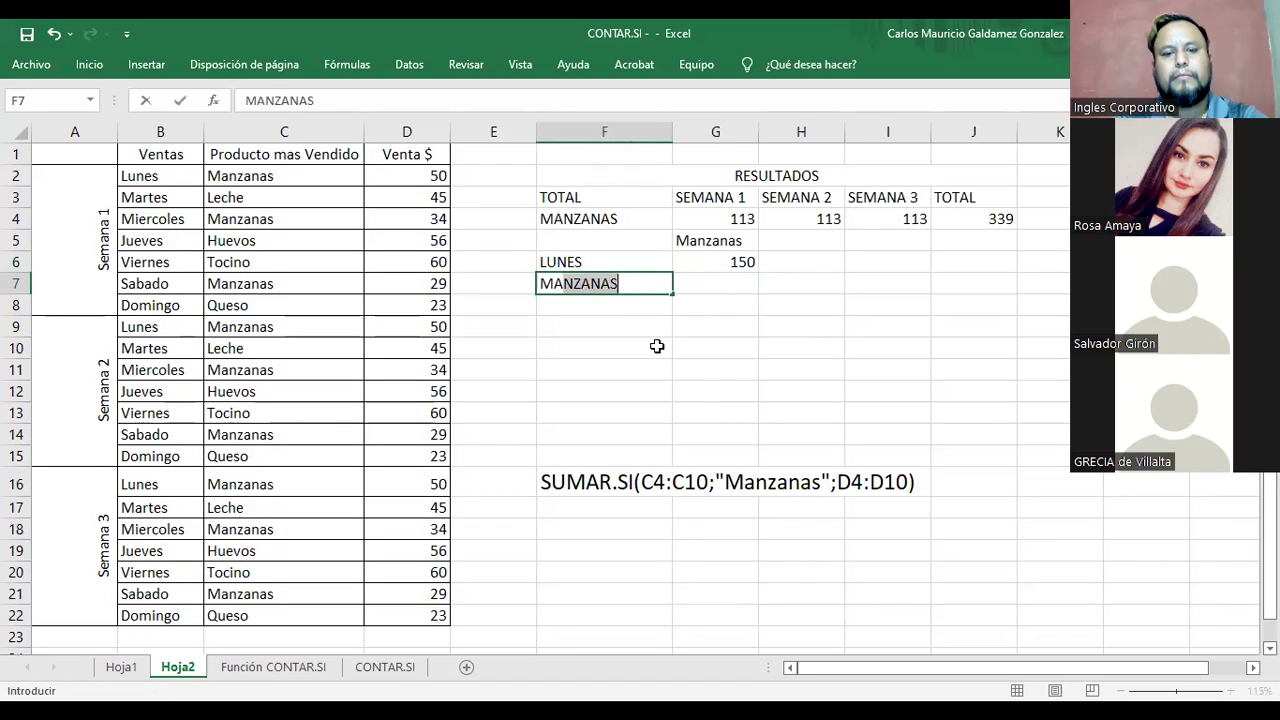
key(Return)
text(MIERCOLES)
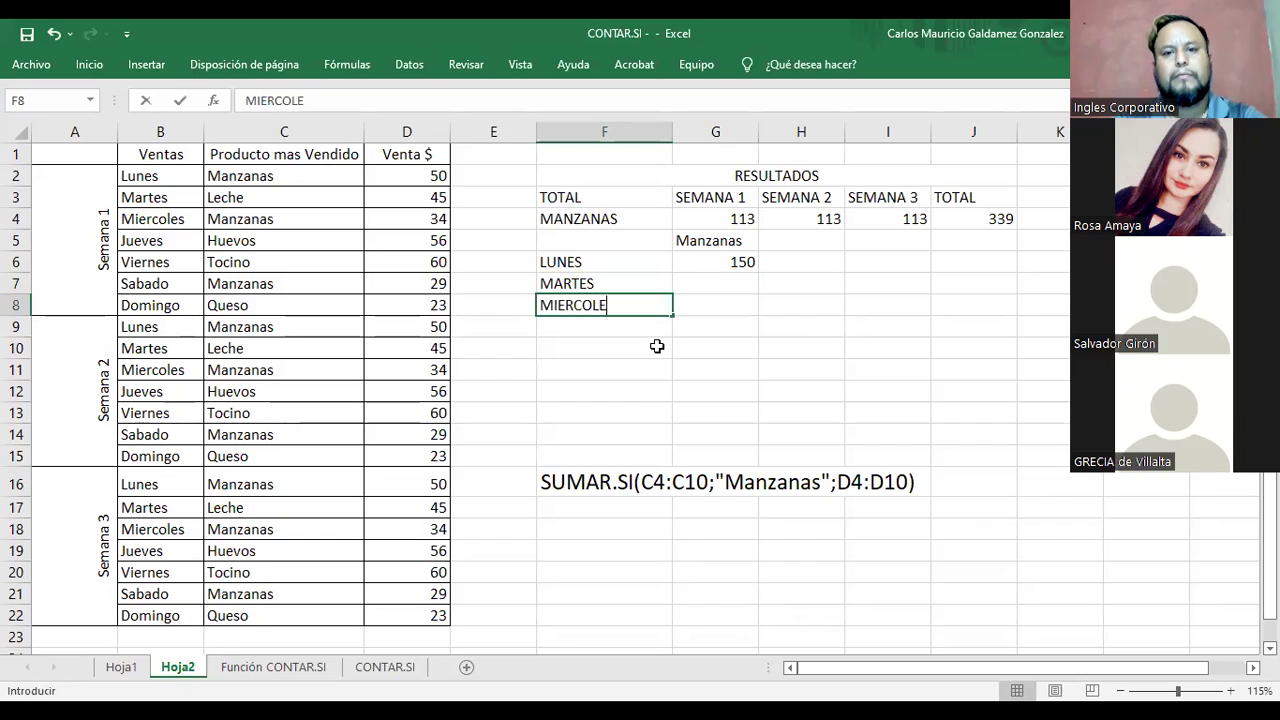
key(Return)
text(JUEVES VIERNES)
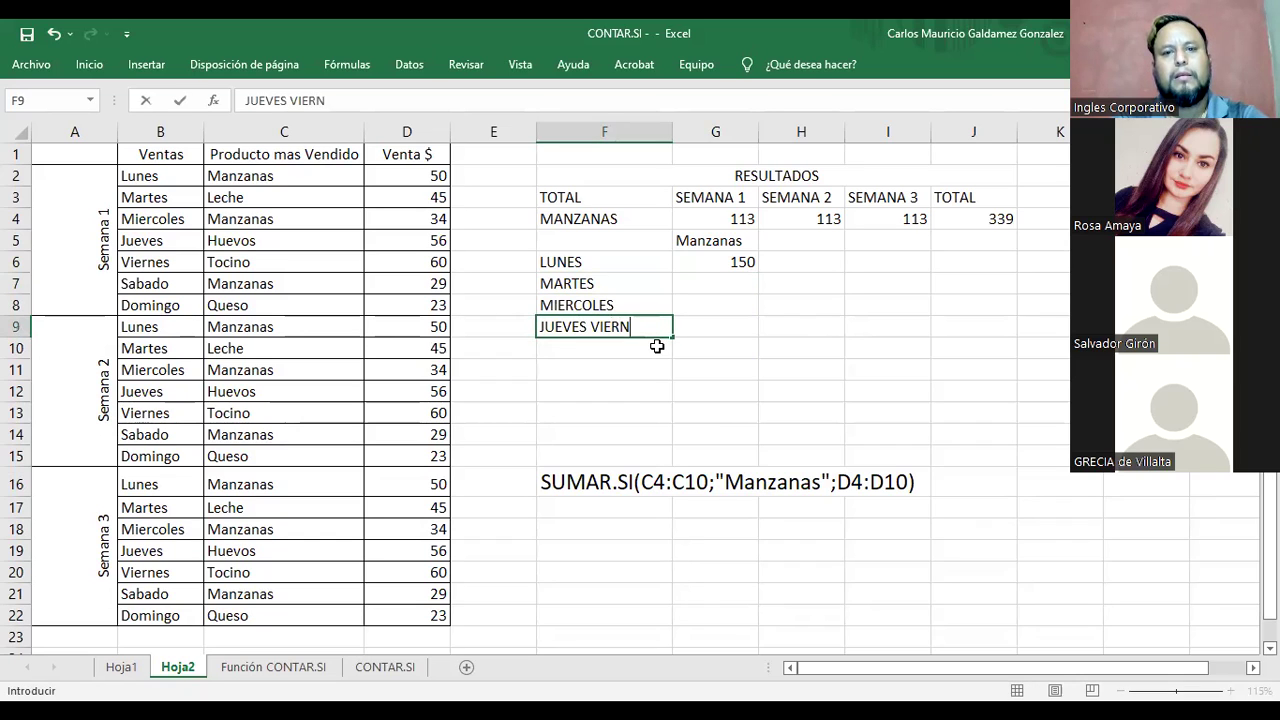
key(Return)
text(SABADO)
key(Return)
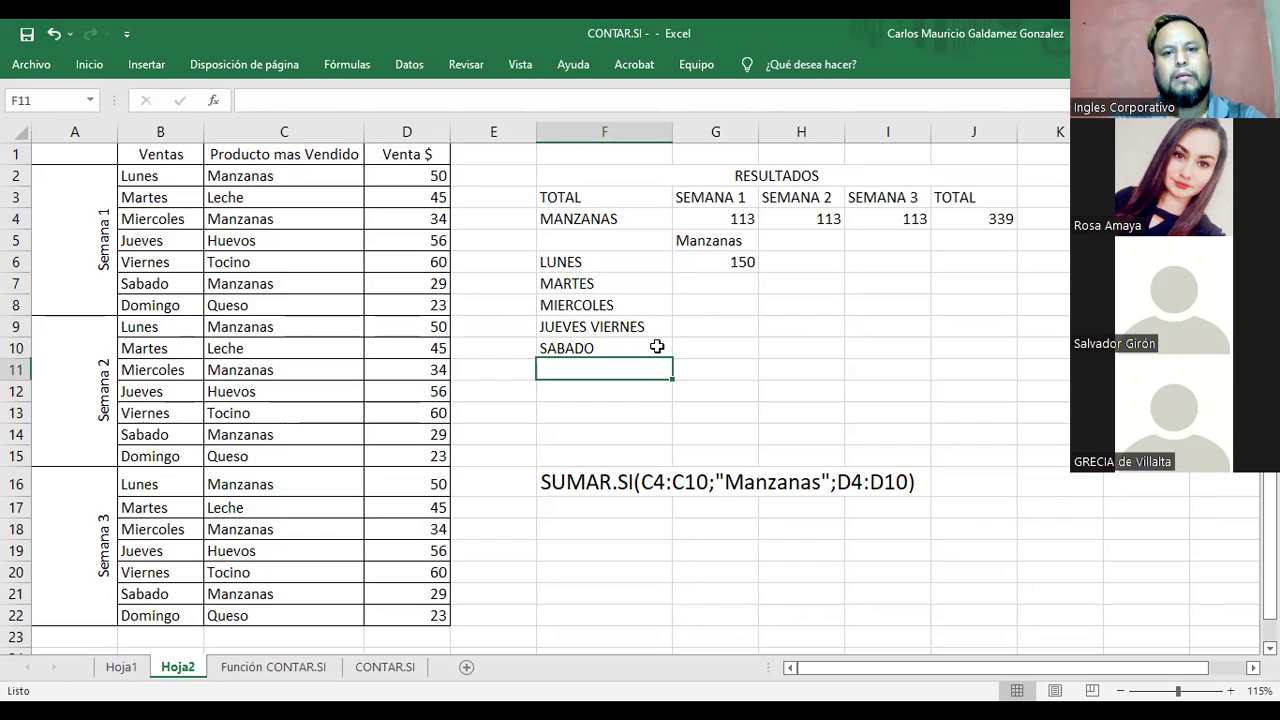
Step: Shorten the label in F9 to JUEVES and replace the one in F10 with VIERNES
key(Up)
key(Up)
key(F2)
key(BackSpace)
key(BackSpace)
key(BackSpace)
key(BackSpace)
key(BackSpace)
key(BackSpace)
key(BackSpace)
key(BackSpace)
key(Return)
text(VIERNES)
key(Return)
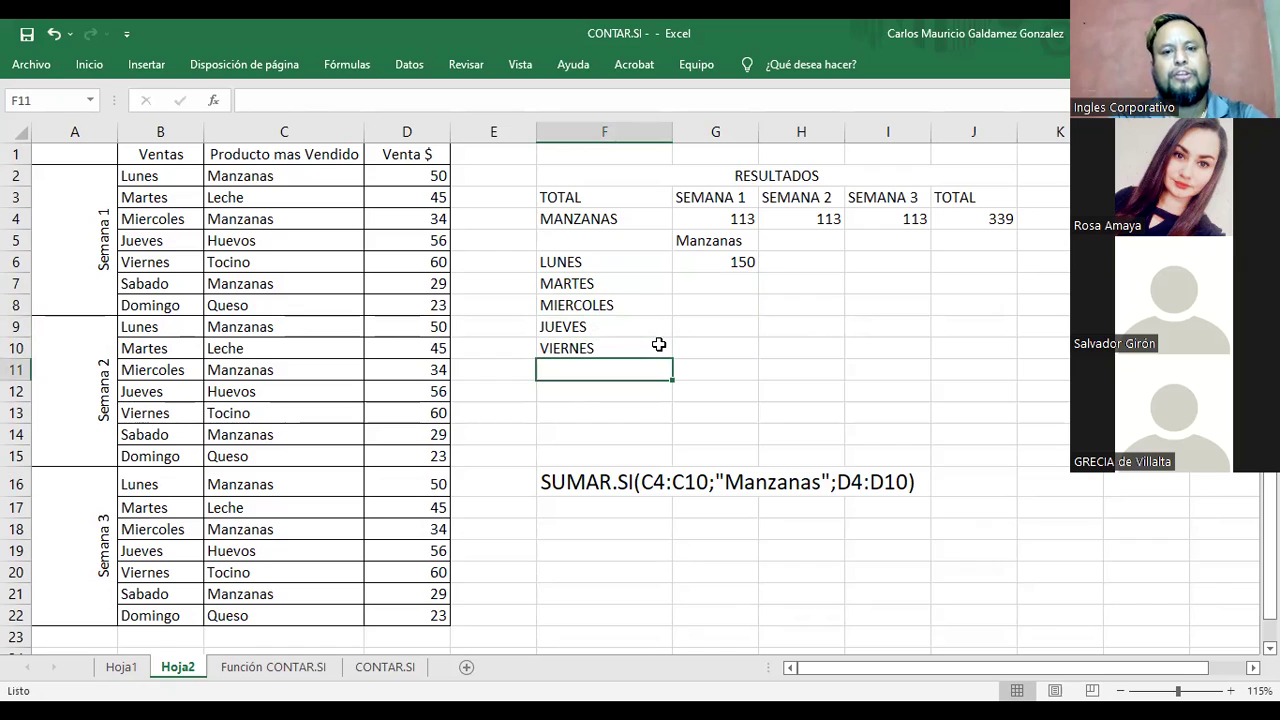
Step: Complete the weekday list with SABADO in F11 and DOMINGO in F12
text(SABADO)
key(Return)
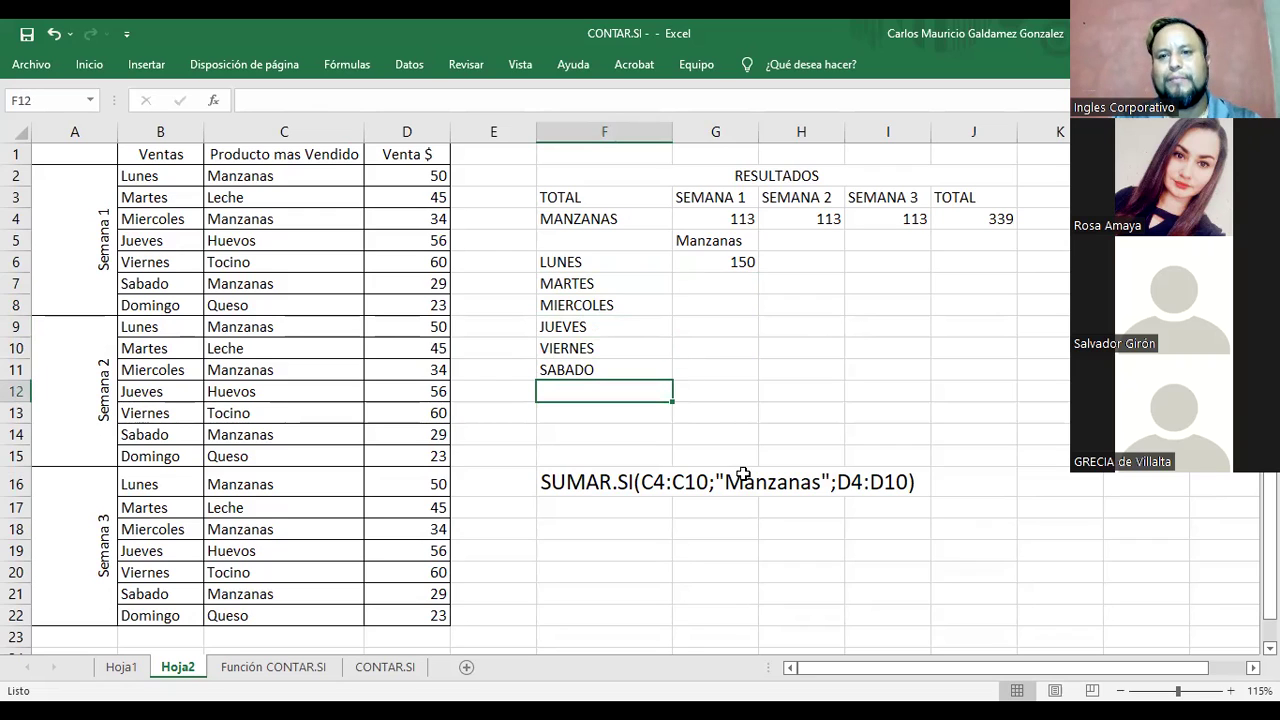
text(D)
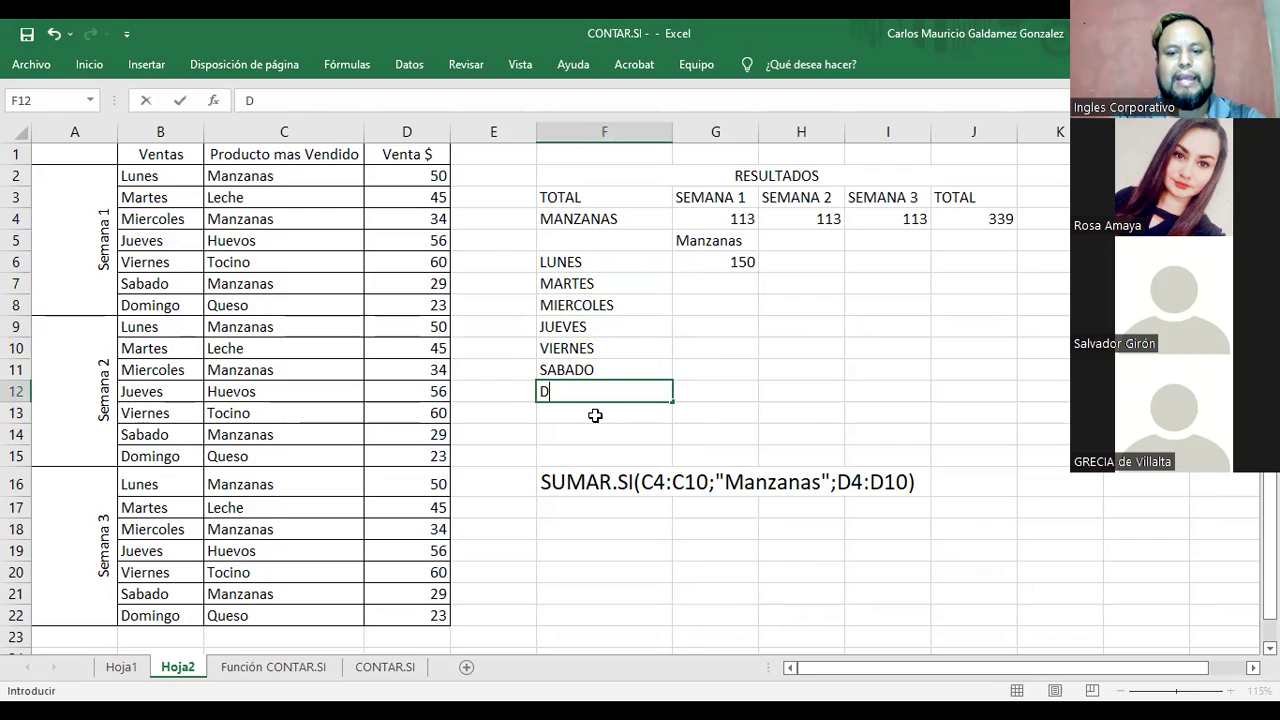
text(OMINGO)
key(Return)
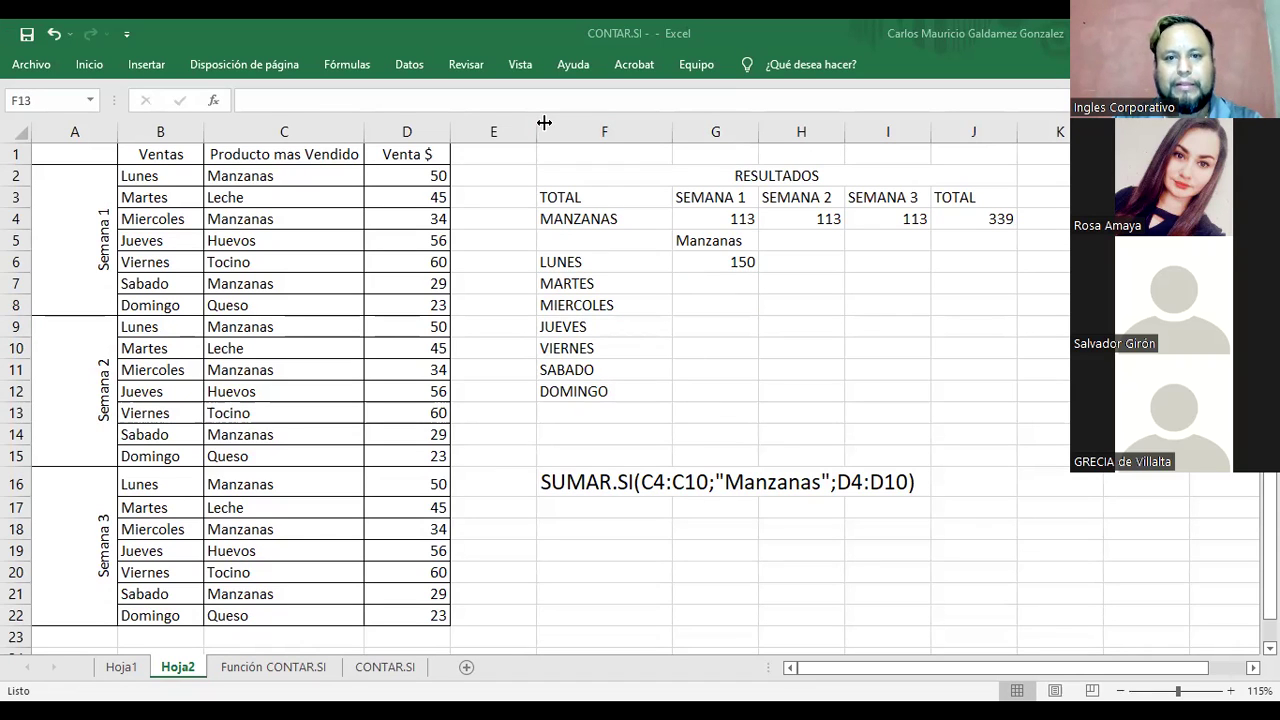
Step: Fill the SUMAR.SI formula from G6 down through G12 and inspect the copy in G7
click(715, 260)
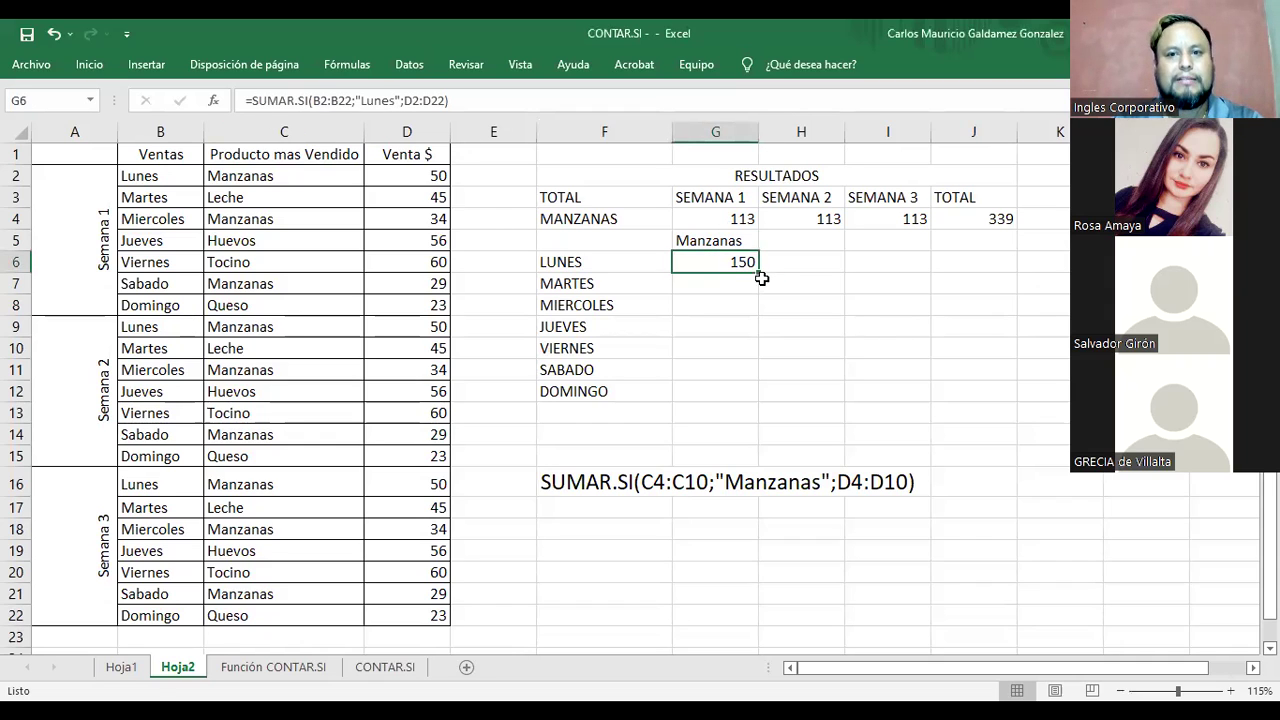
drag(758, 272, 737, 398)
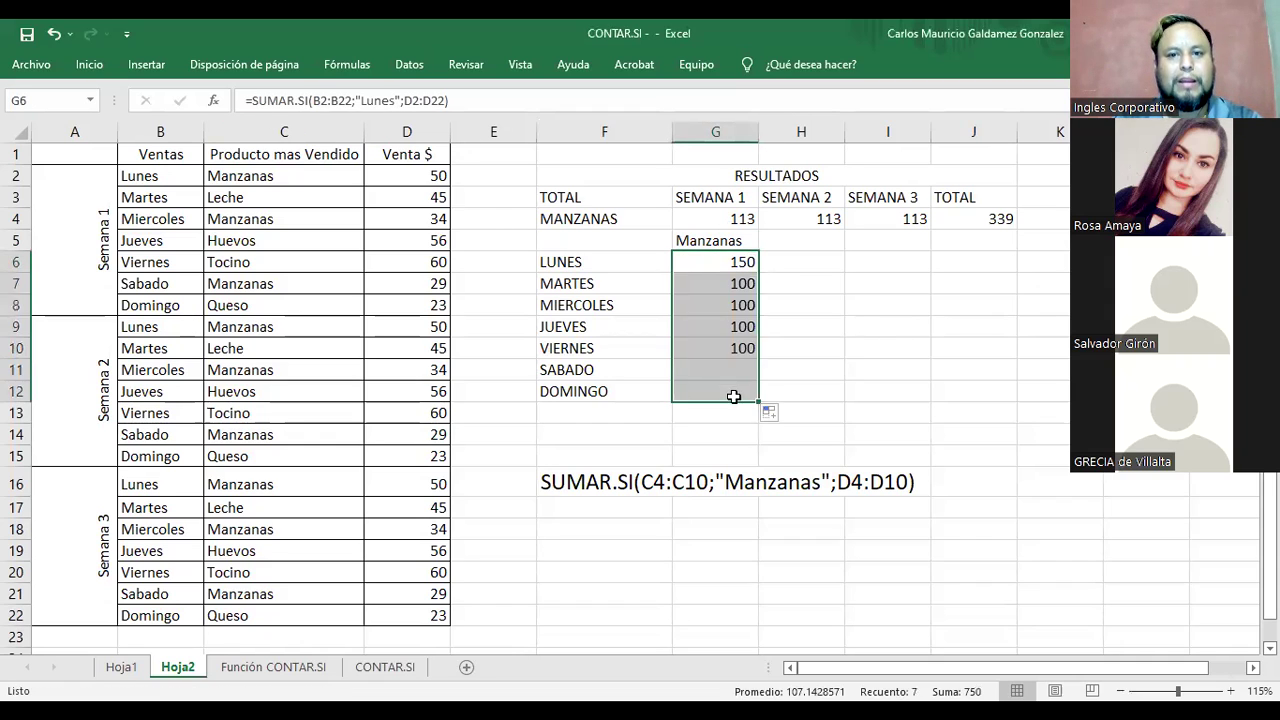
click(717, 283)
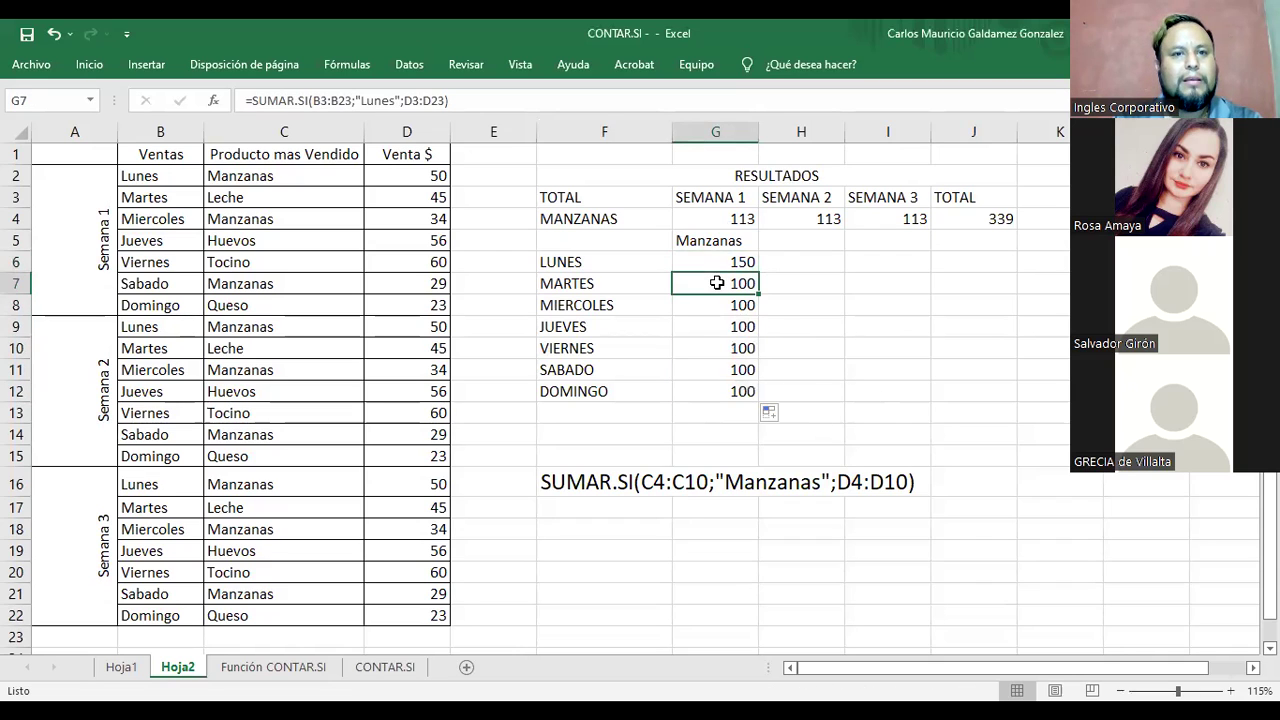
double_click(717, 283)
click(703, 283)
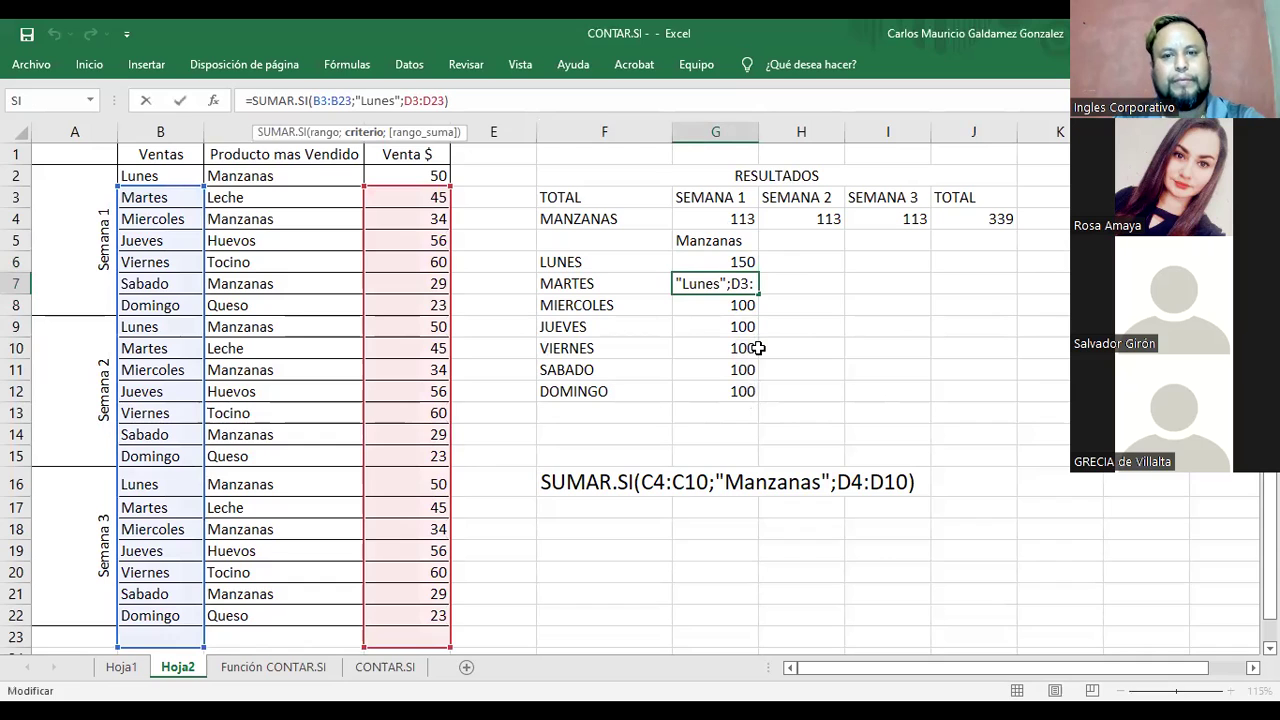
Step: Copy the SUMAR.SI formula in G6 and paste it over G7:G12
click(712, 256)
key(ctrl+c)
drag(711, 283, 710, 387)
key(ctrl+v)
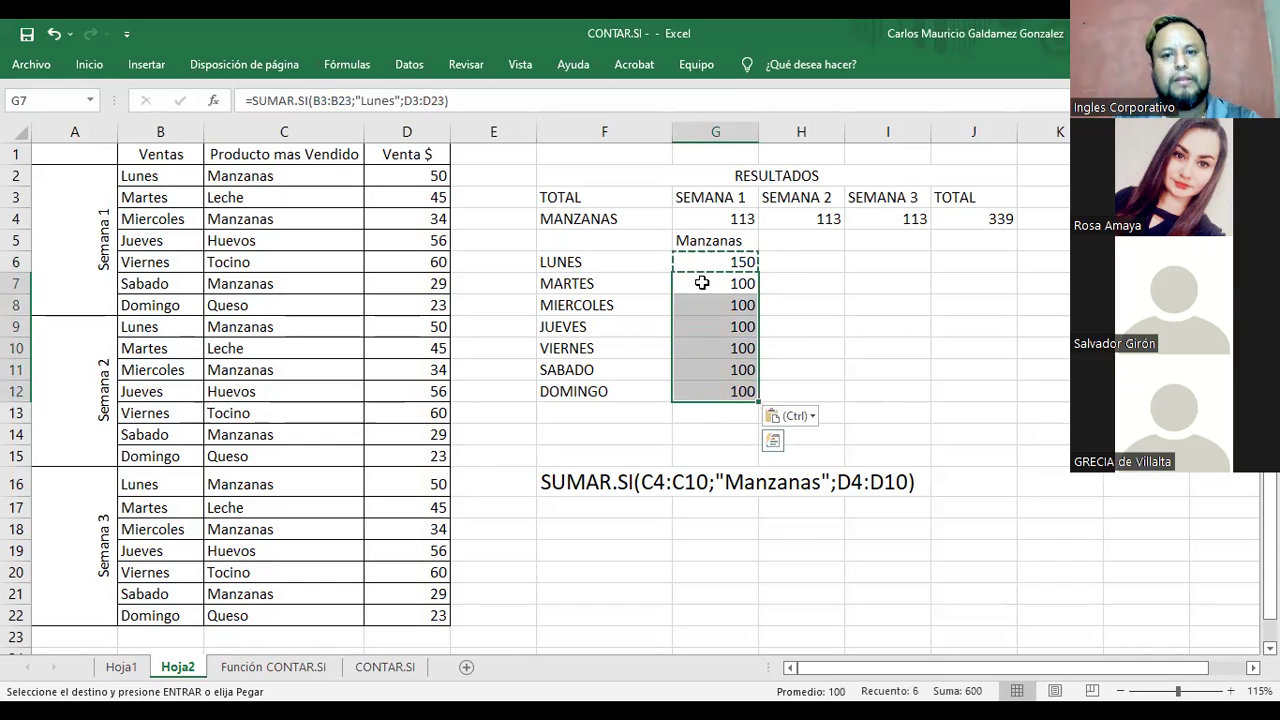
Step: Replace the criterion in the G7 SUMAR.SI formula with "Martes"
click(702, 283)
double_click(810, 284)
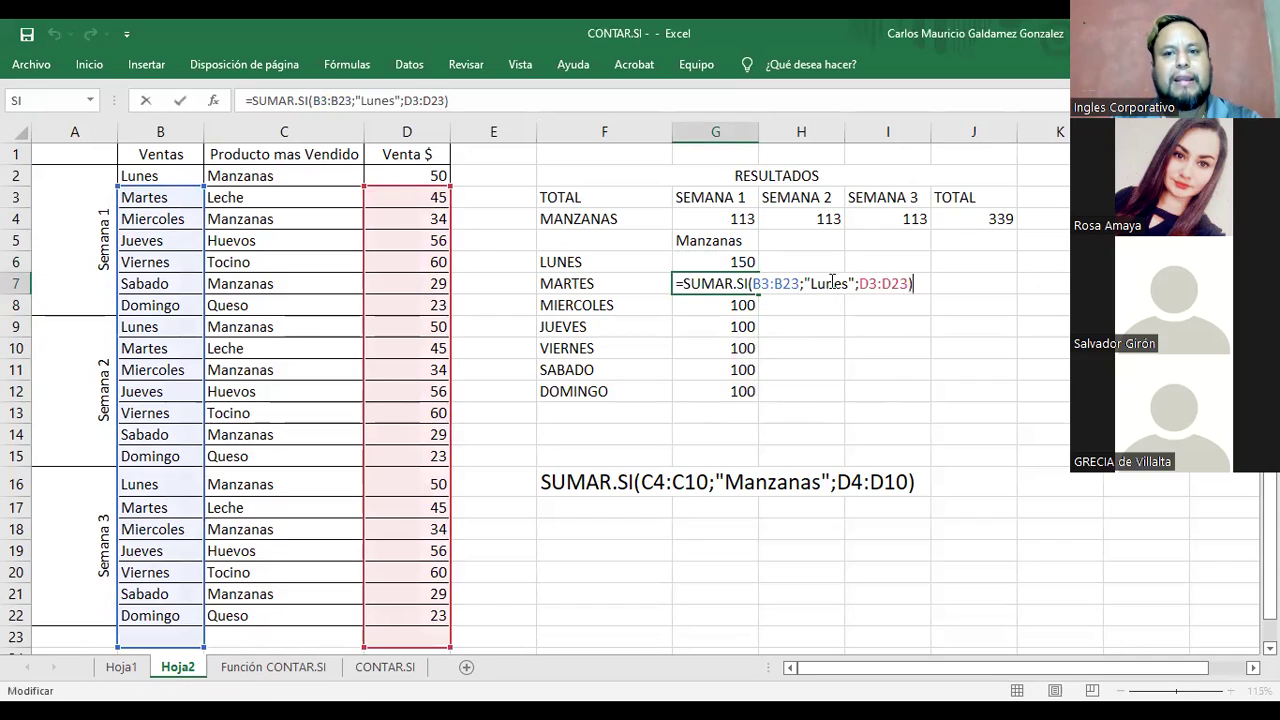
double_click(832, 286)
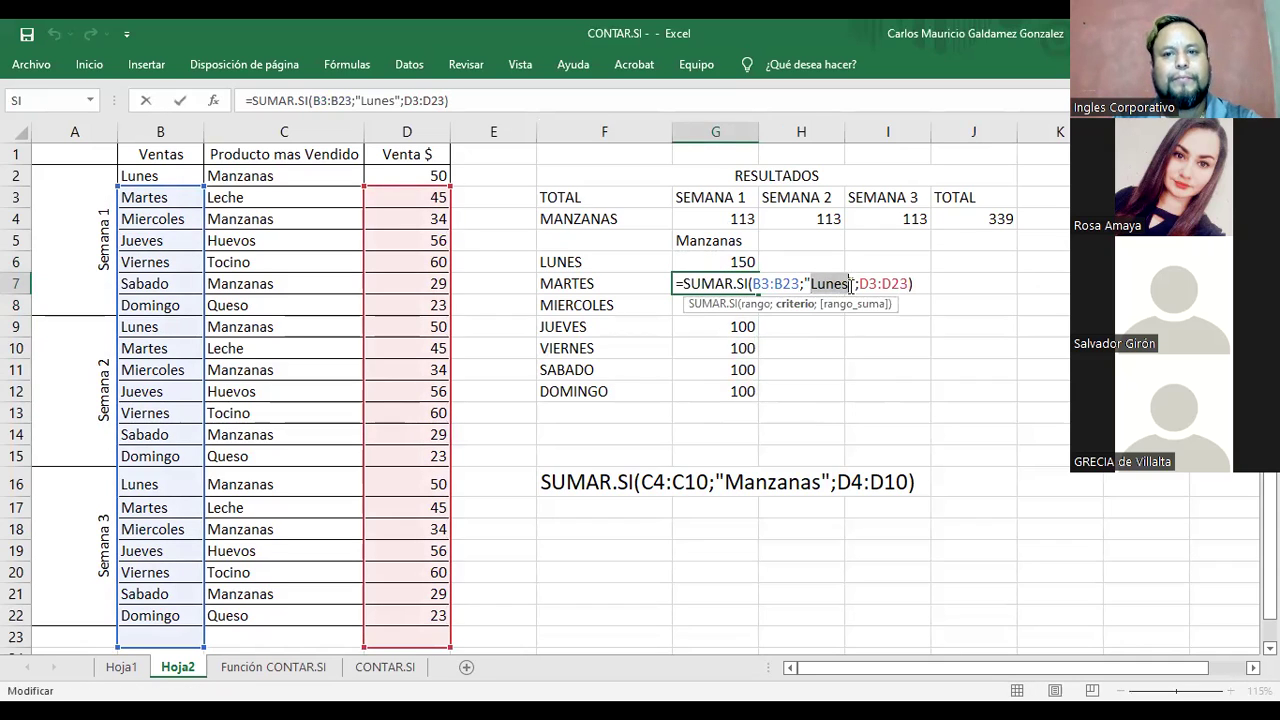
text(mARTES)
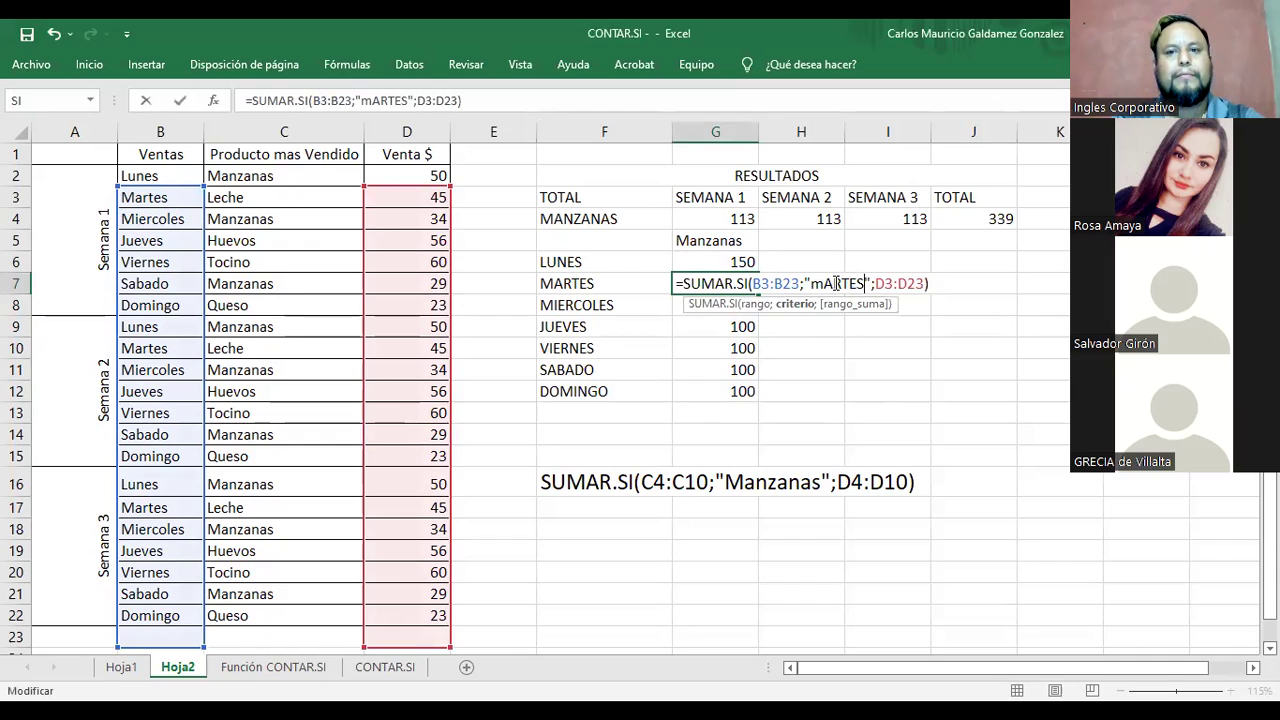
key(BackSpace)
key(BackSpace)
key(BackSpace)
key(BackSpace)
key(BackSpace)
key(BackSpace)
text(Martes)
key(Return)
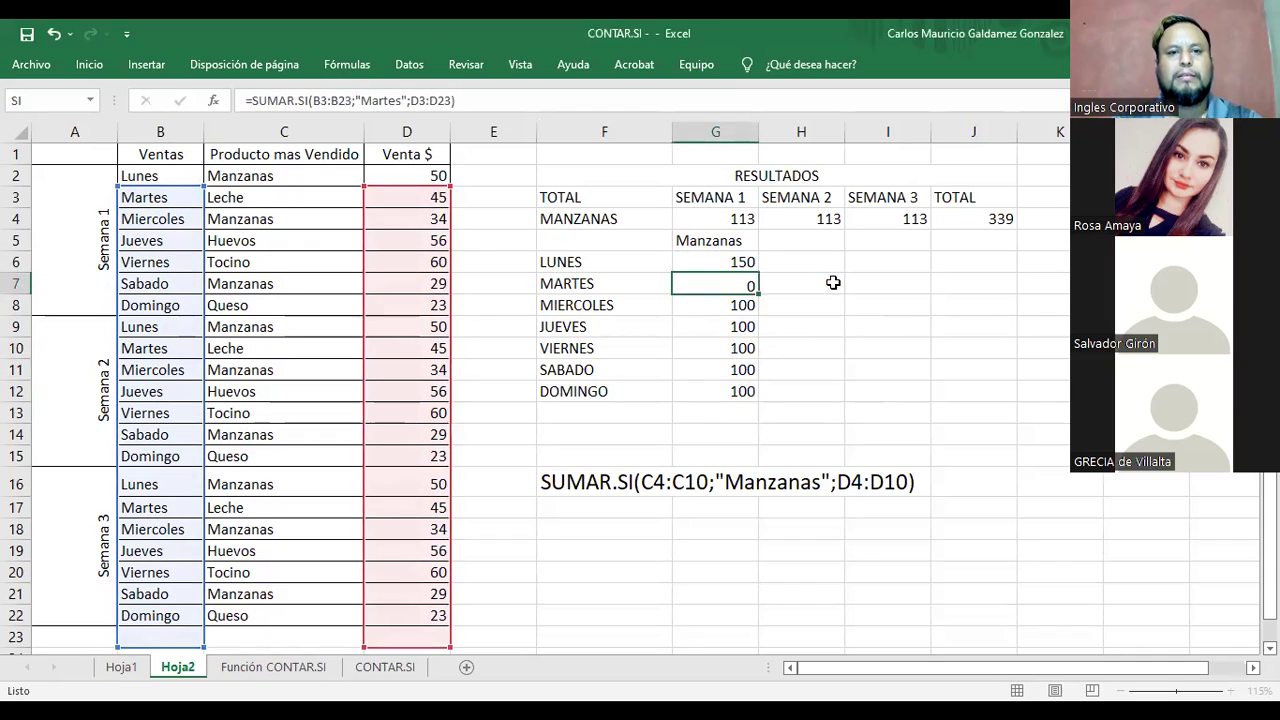
Step: Shift the G7 formula's criteria range to B2:B22 and its sum range to D2:D22
click(690, 283)
double_click(692, 283)
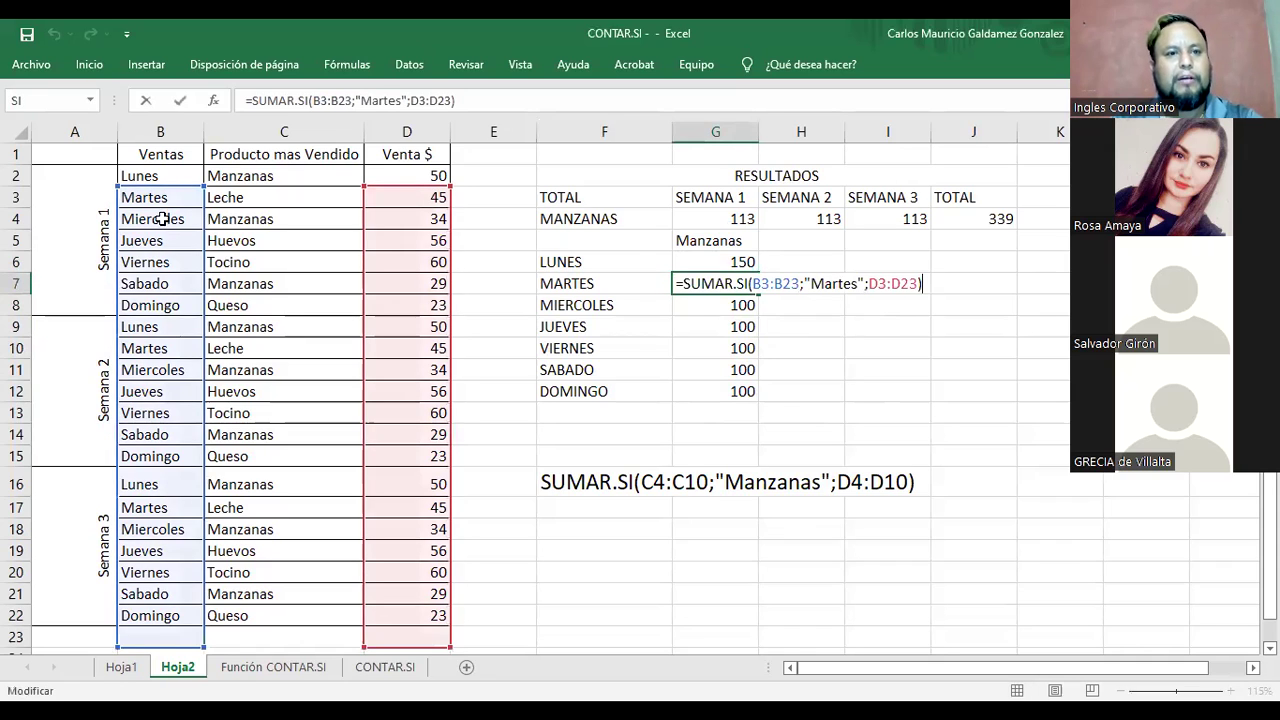
drag(162, 190, 163, 180)
mouse_move(365, 186)
mouse_down()
mouse_move(375, 193)
mouse_move(375, 174)
mouse_up()
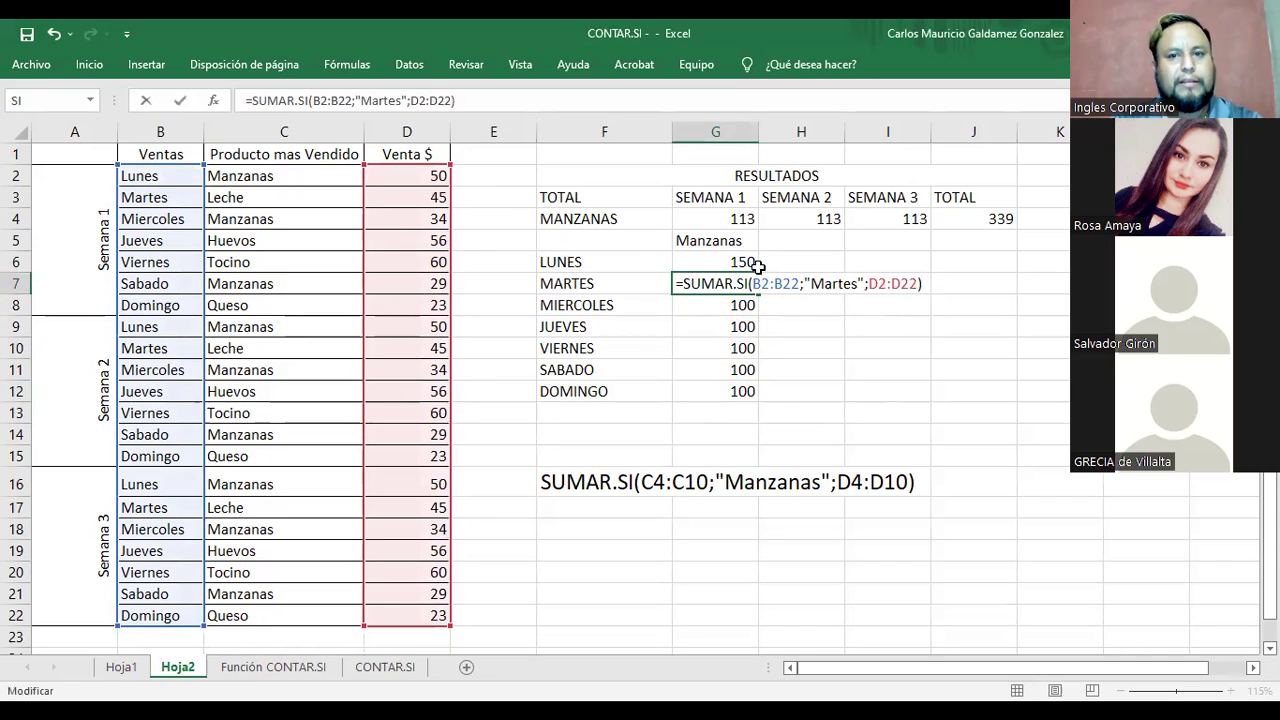
Step: Replace the criterion in the G8 SUMAR.SI formula with "Miercoles"
click(706, 305)
double_click(706, 305)
drag(812, 307, 847, 306)
text(Miercoles";D4:D24))
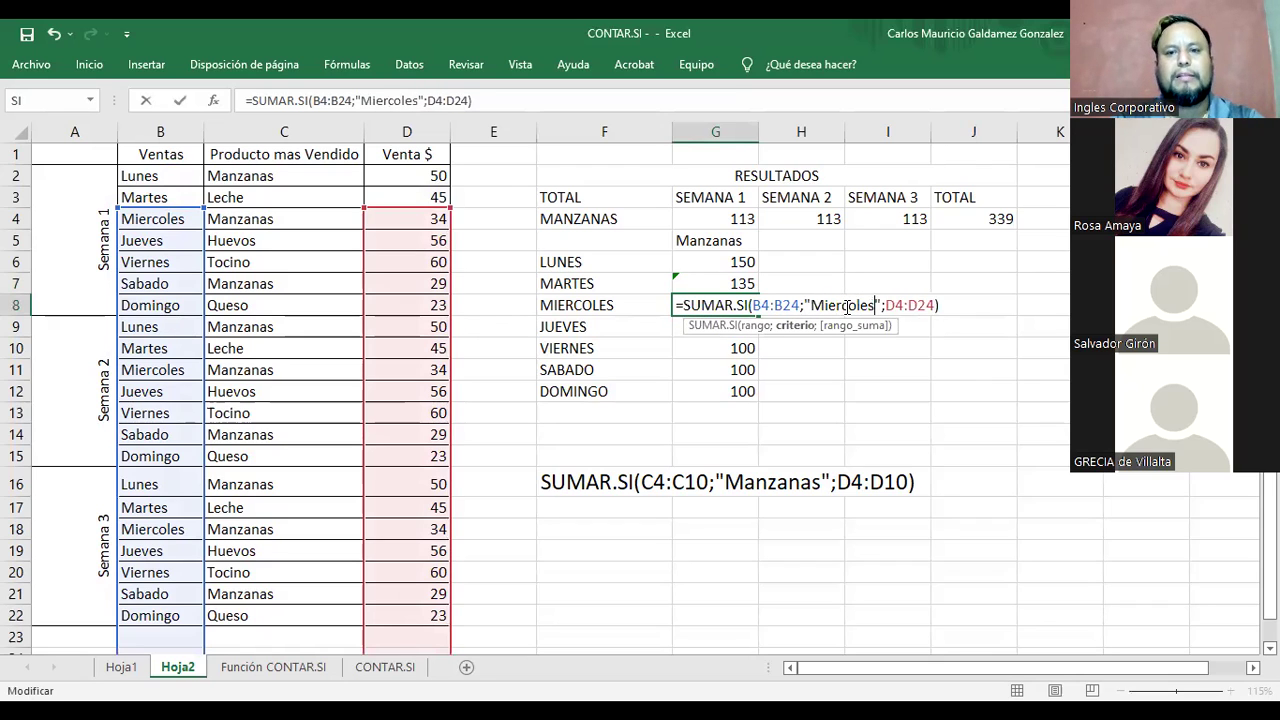
key(Return)
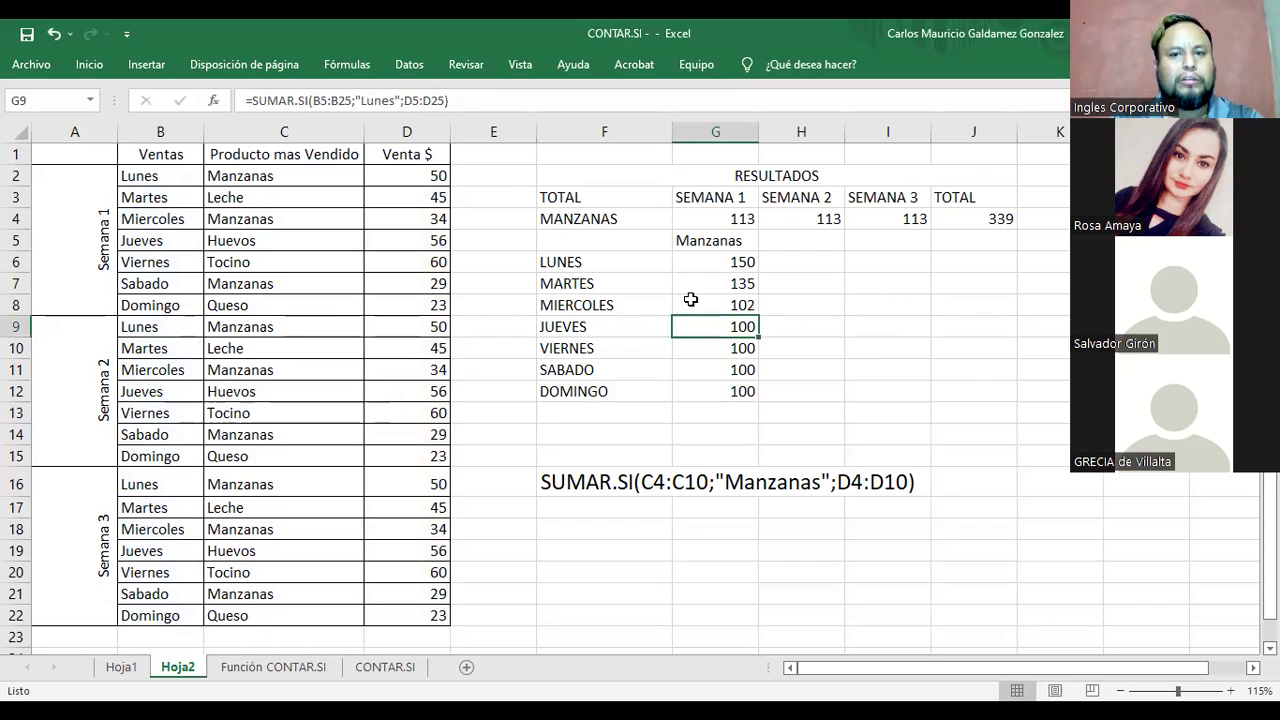
Step: Shift the G8 formula's criteria range to B2:B22 and its sum range to D2:D22
click(690, 302)
double_click(690, 302)
drag(183, 203, 185, 162)
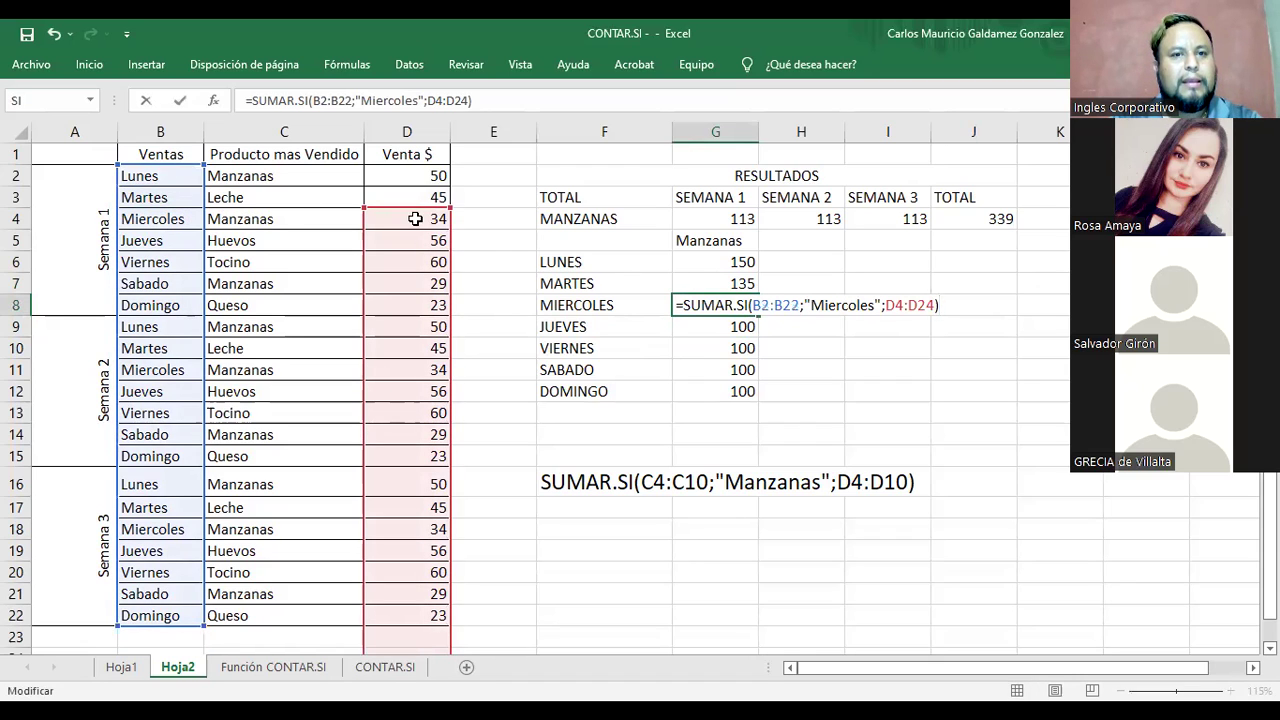
click(410, 218)
click(702, 308)
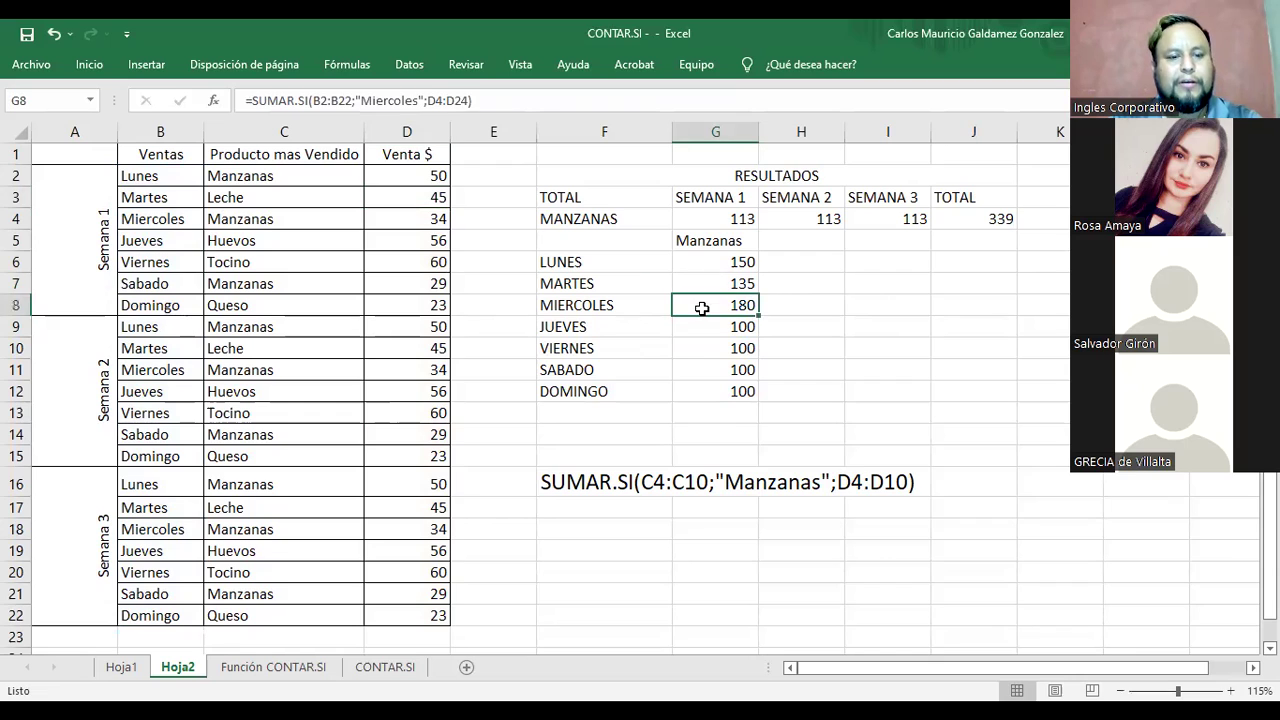
double_click(702, 308)
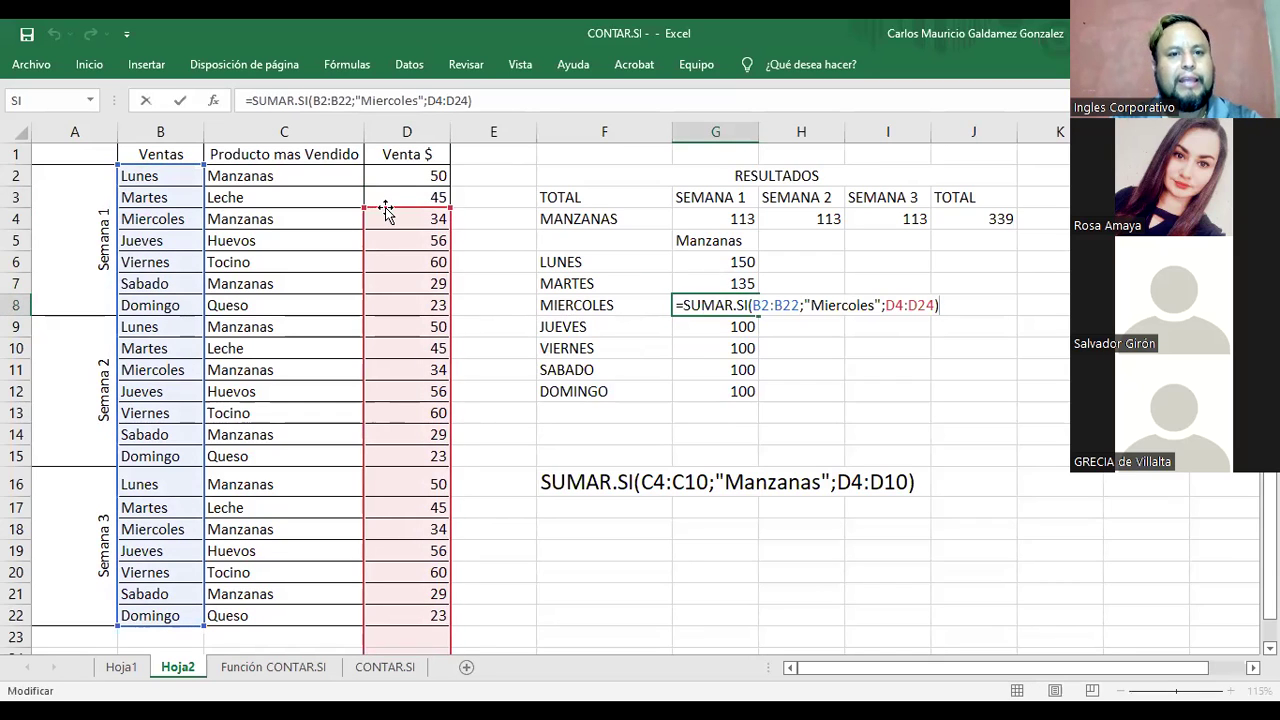
drag(392, 177, 392, 177)
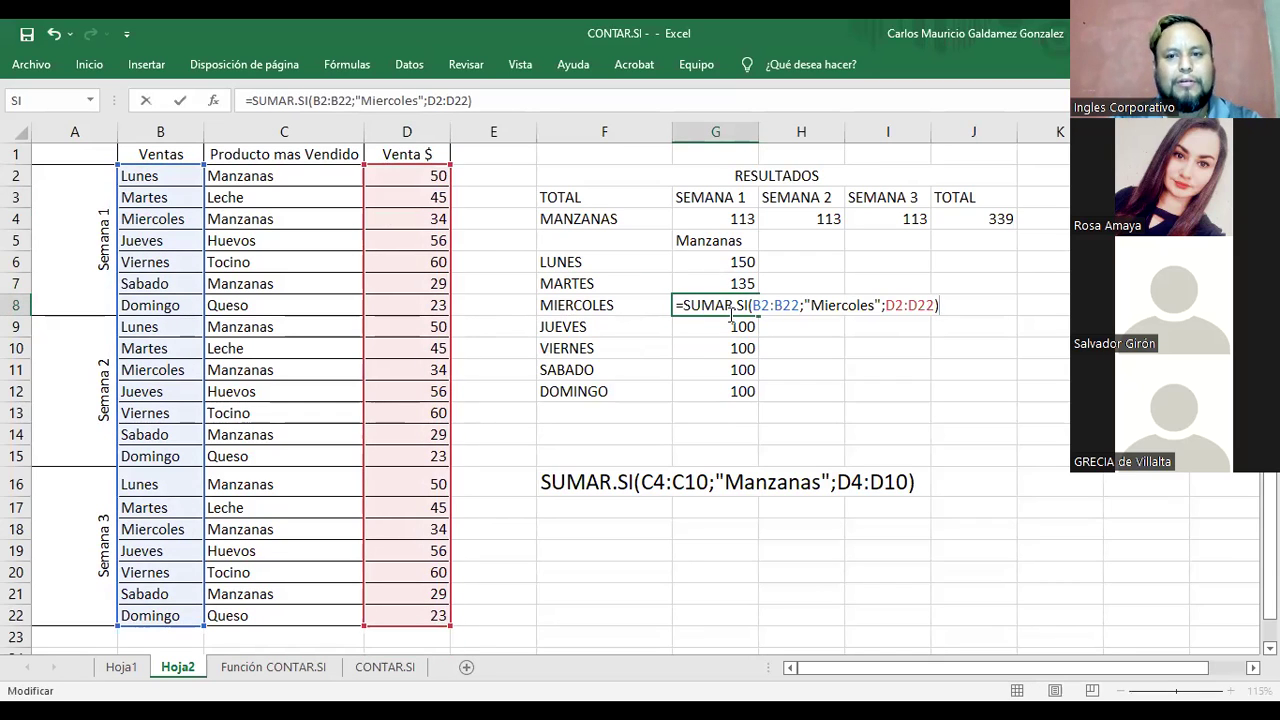
key(Return)
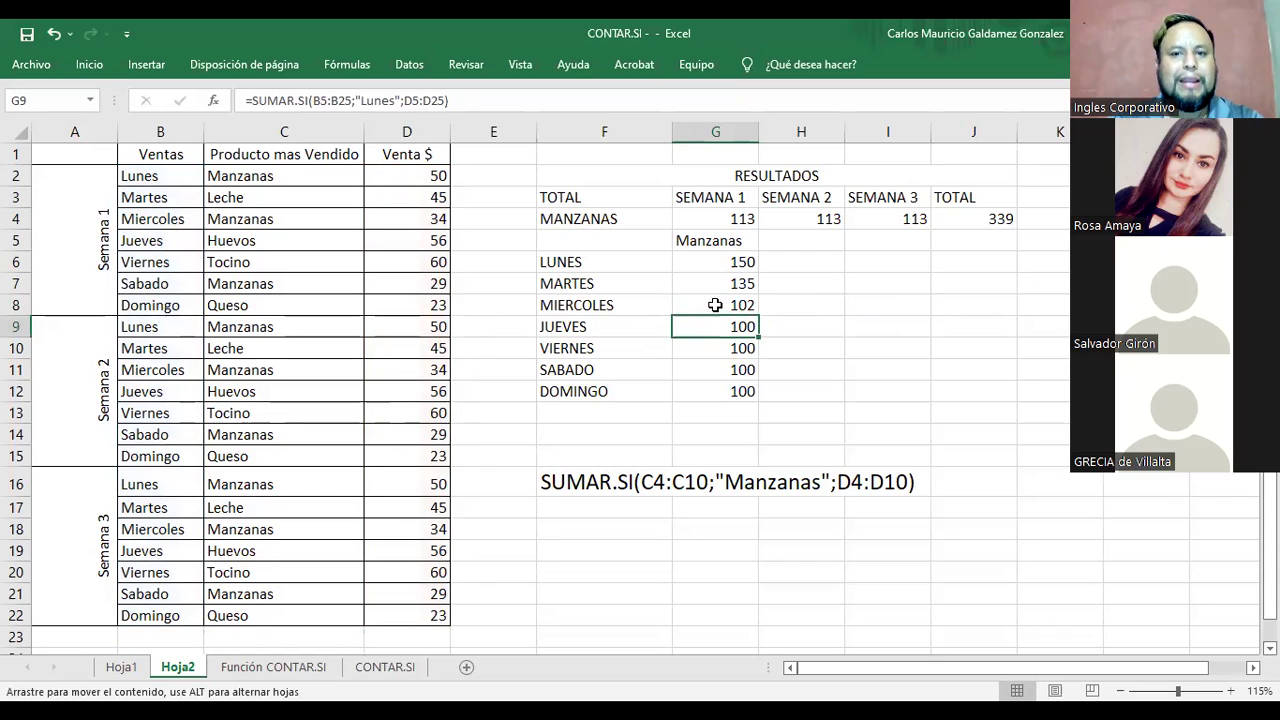
Step: Change the criterion in the G8 formula to lowercase "miercoles"
click(690, 308)
click(372, 103)
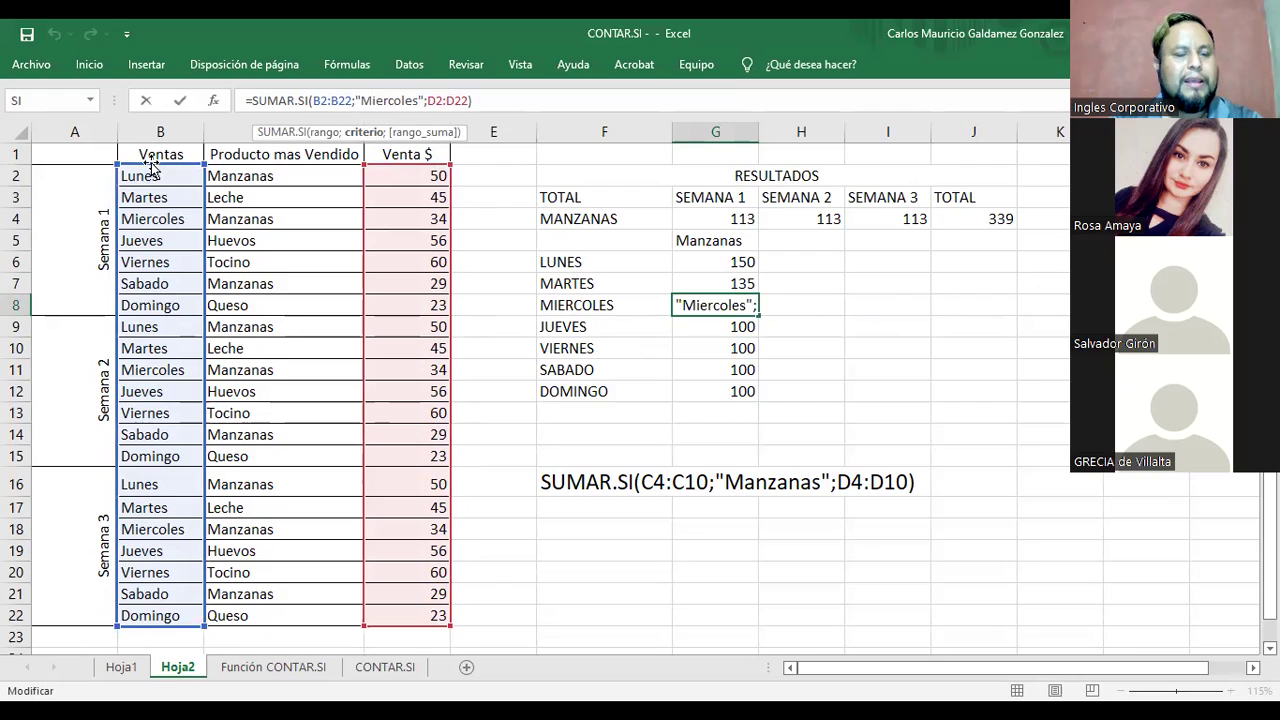
click(754, 312)
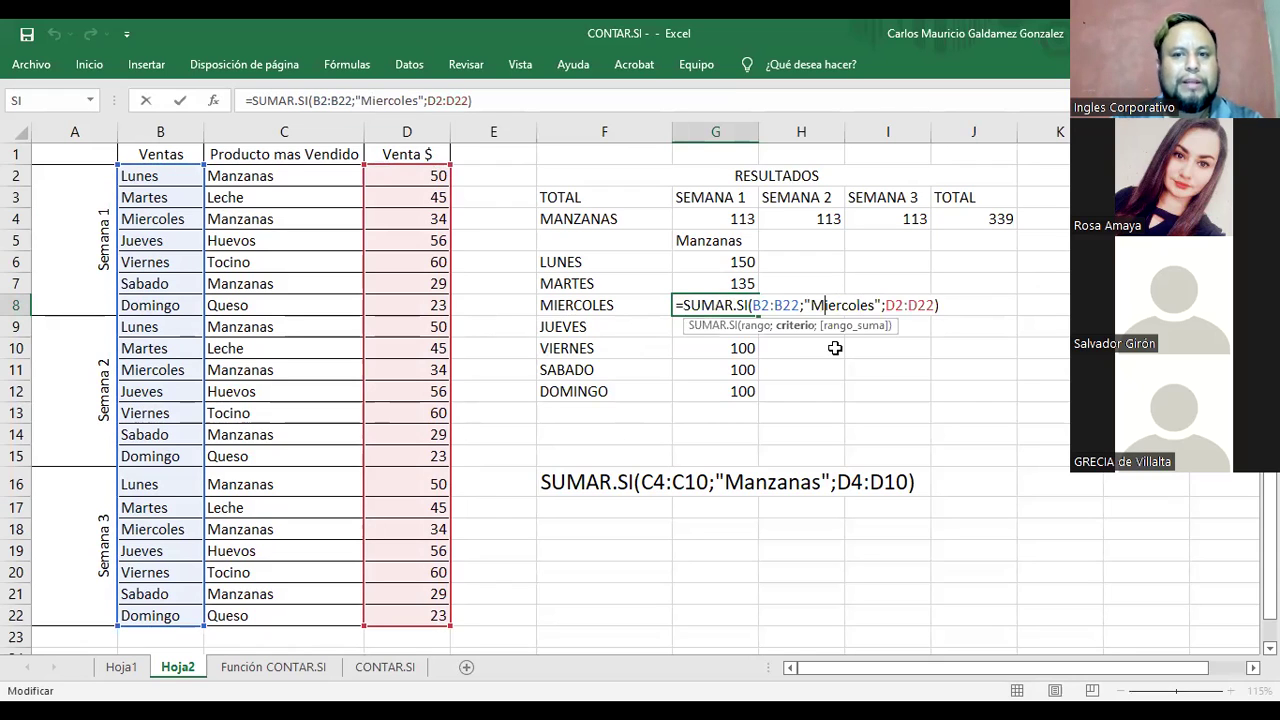
key(BackSpace)
text(m)
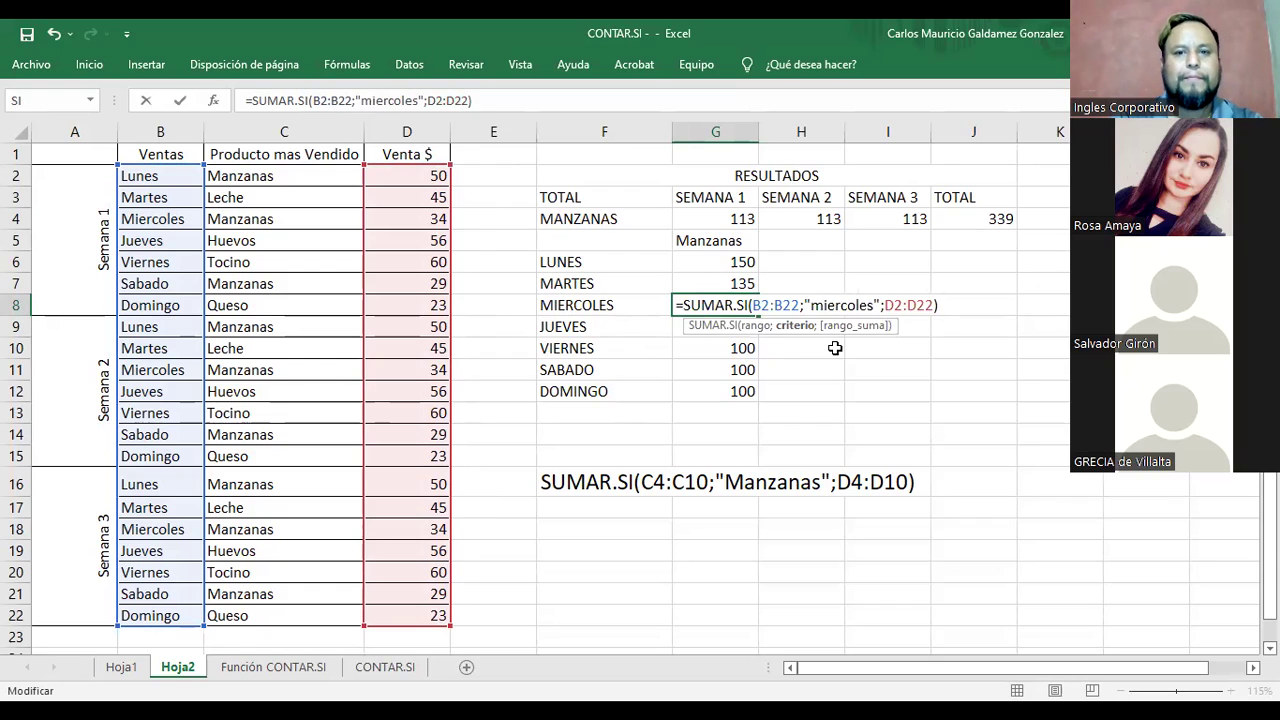
key(Return)
Step: Open the SUMAR.SI formula in G8 for editing
click(737, 300)
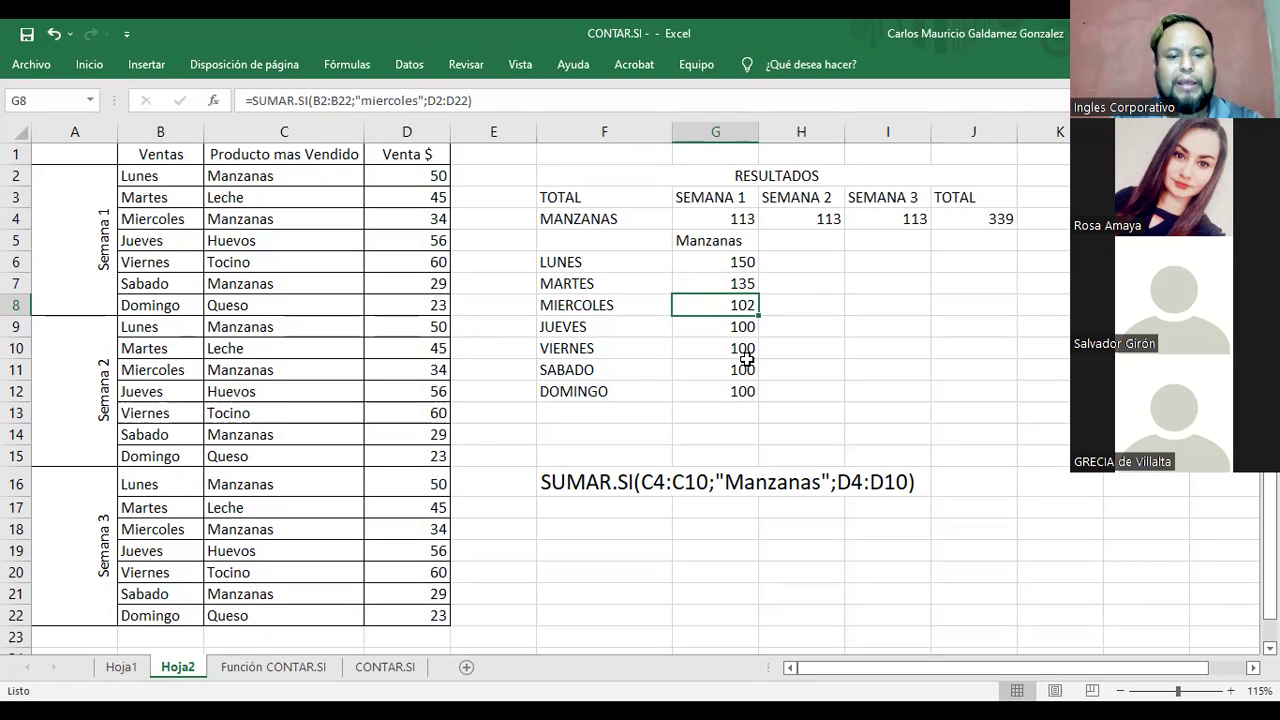
key(F2)
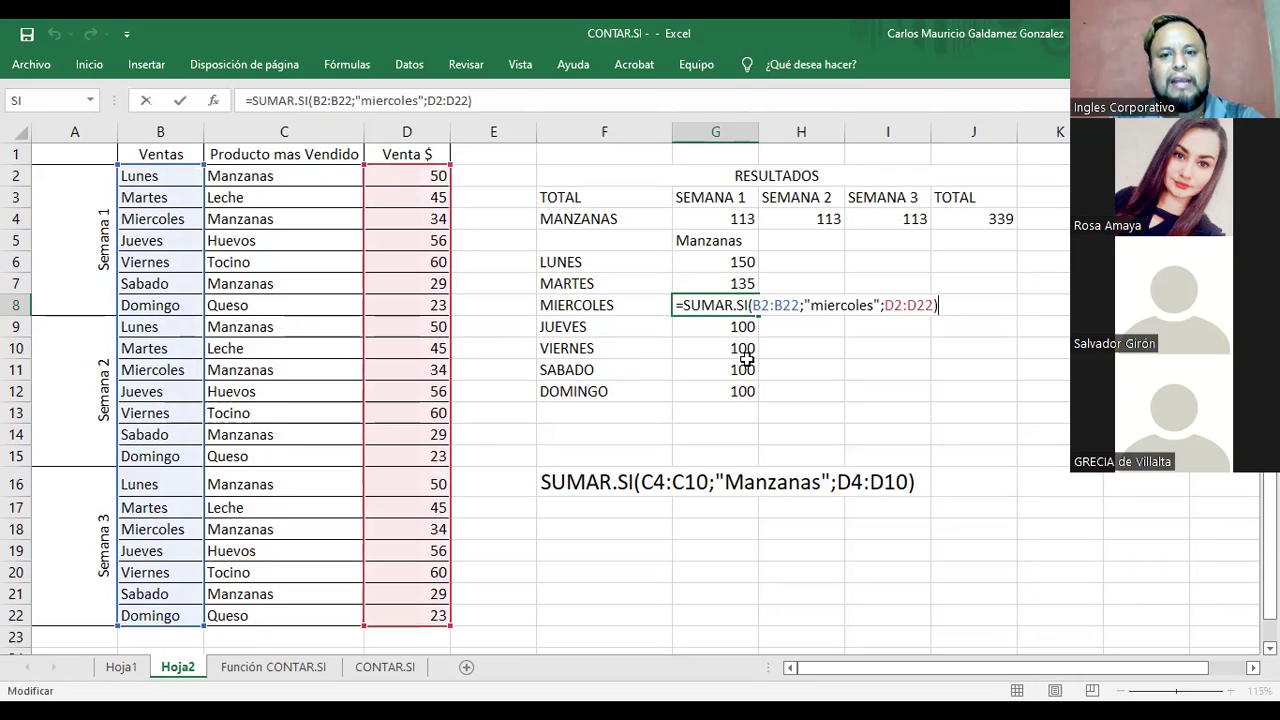
Step: Capitalize the criterion in the MIERCOLES formula in G8 so it reads "Miercoles"
click(819, 305)
key(BackSpace)
text(M)
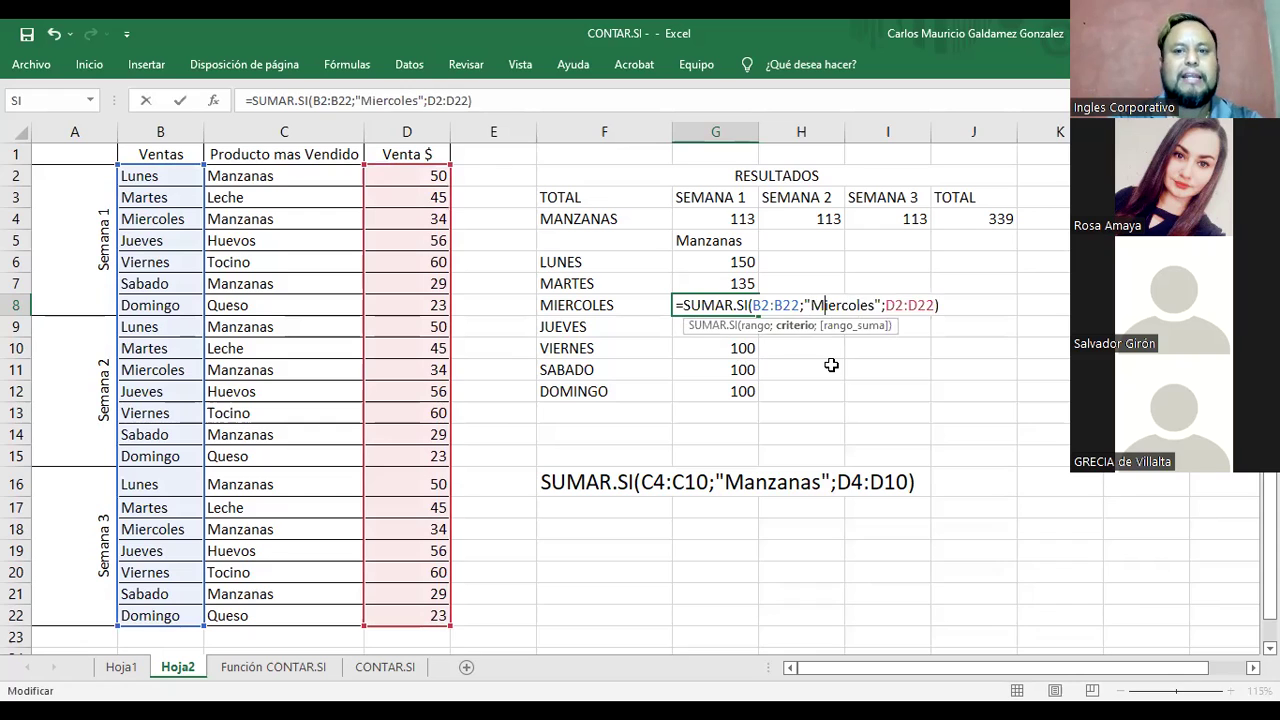
key(Return)
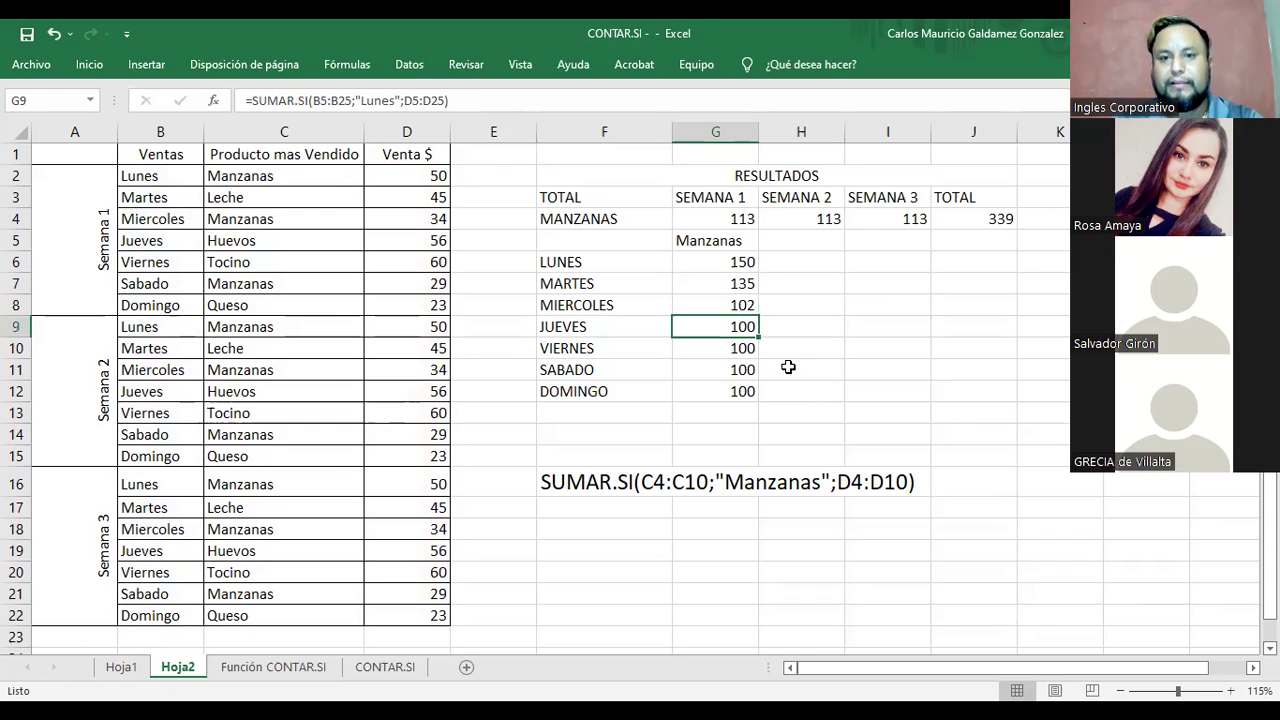
Step: Replace the criterion in the JUEVES formula in G9 with "Jueves"
key(F2)
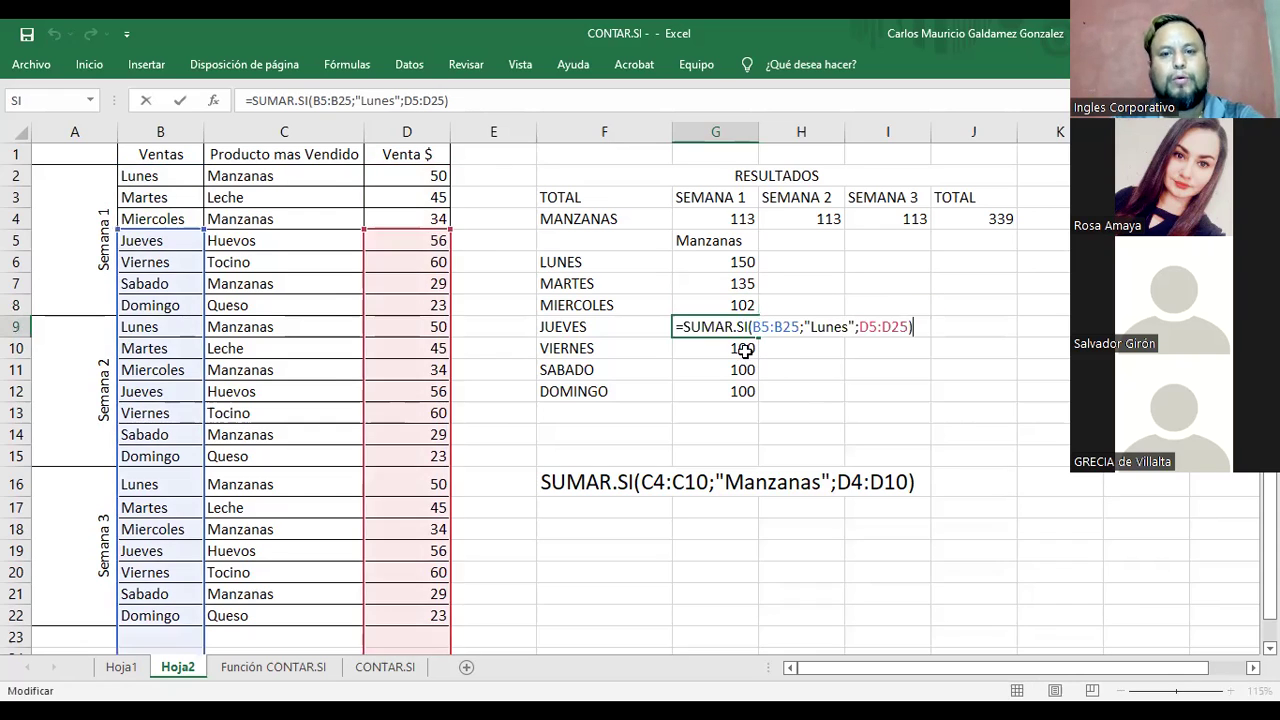
drag(811, 326, 845, 328)
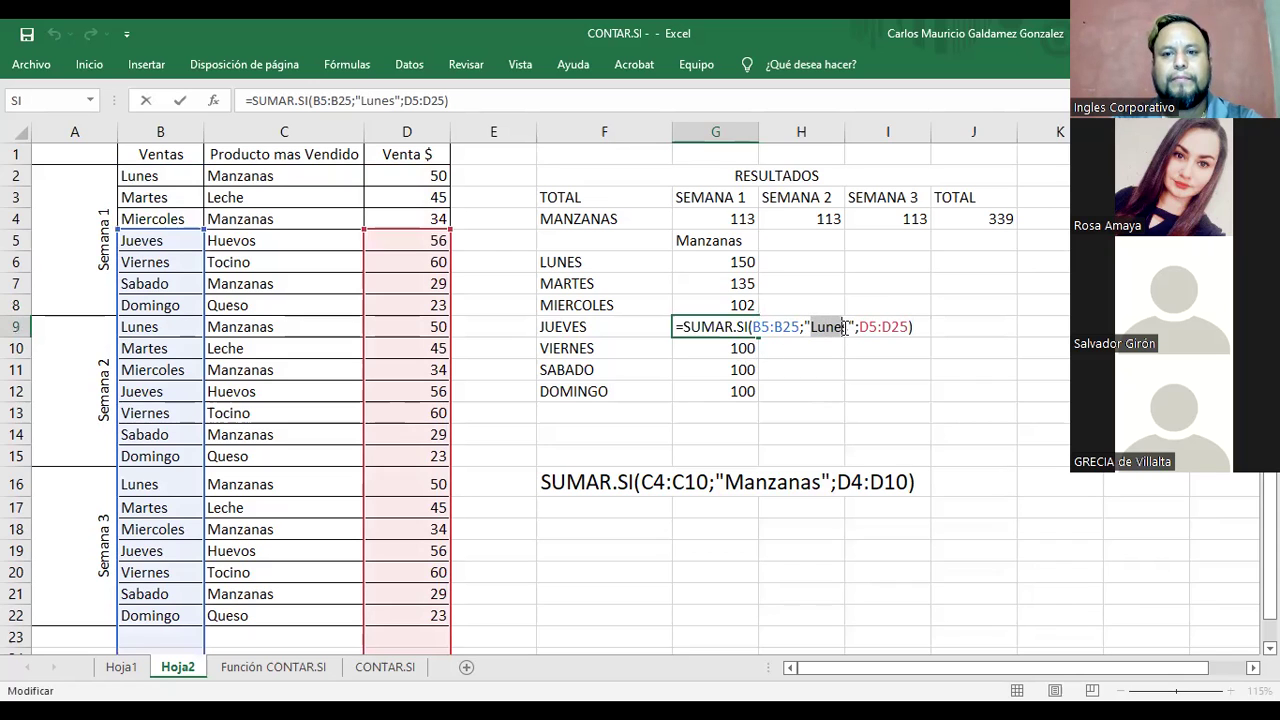
text(J)
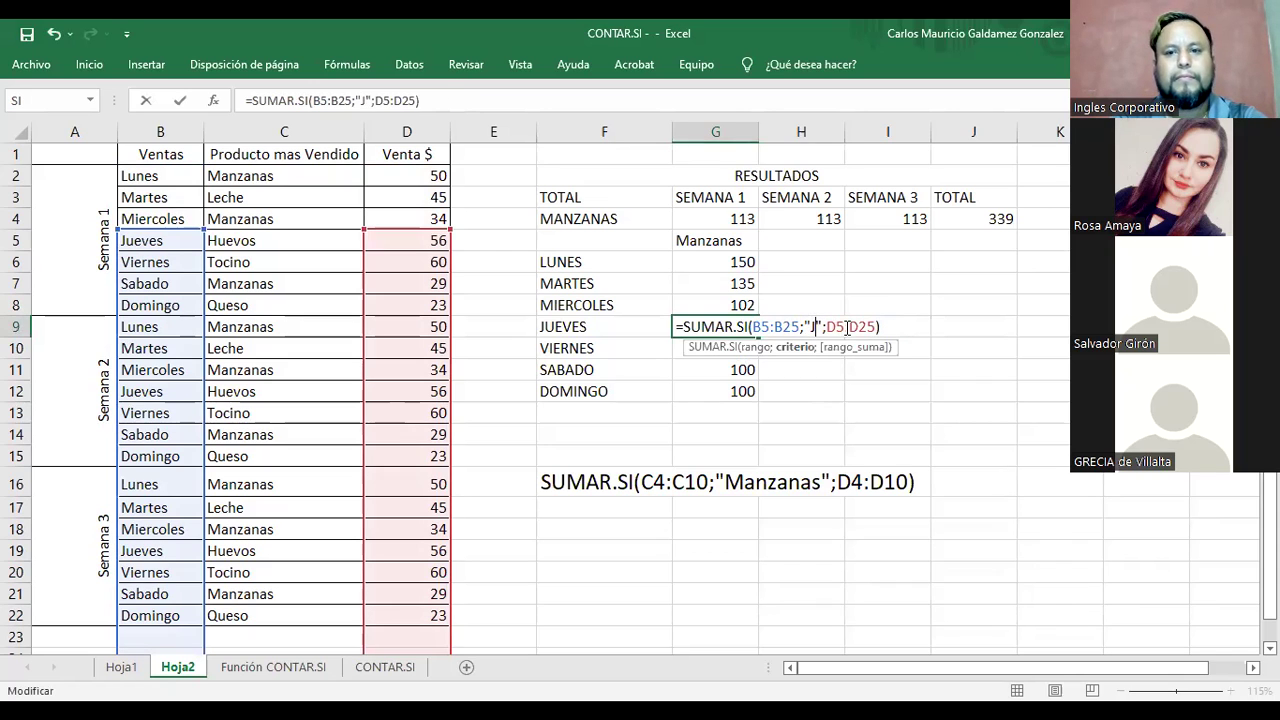
text(ueves)
key(Return)
Step: Move the JUEVES formula's criteria range to B2:B22 and its sum range to D2:D22
click(738, 328)
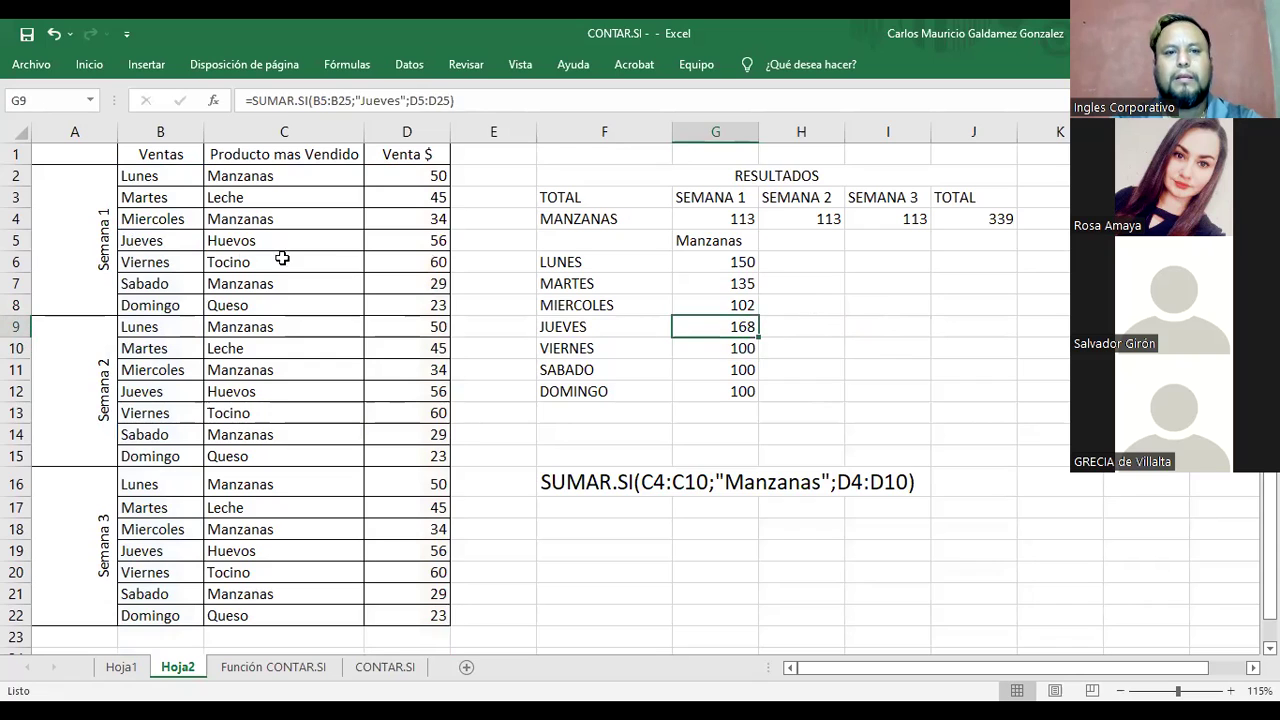
key(F2)
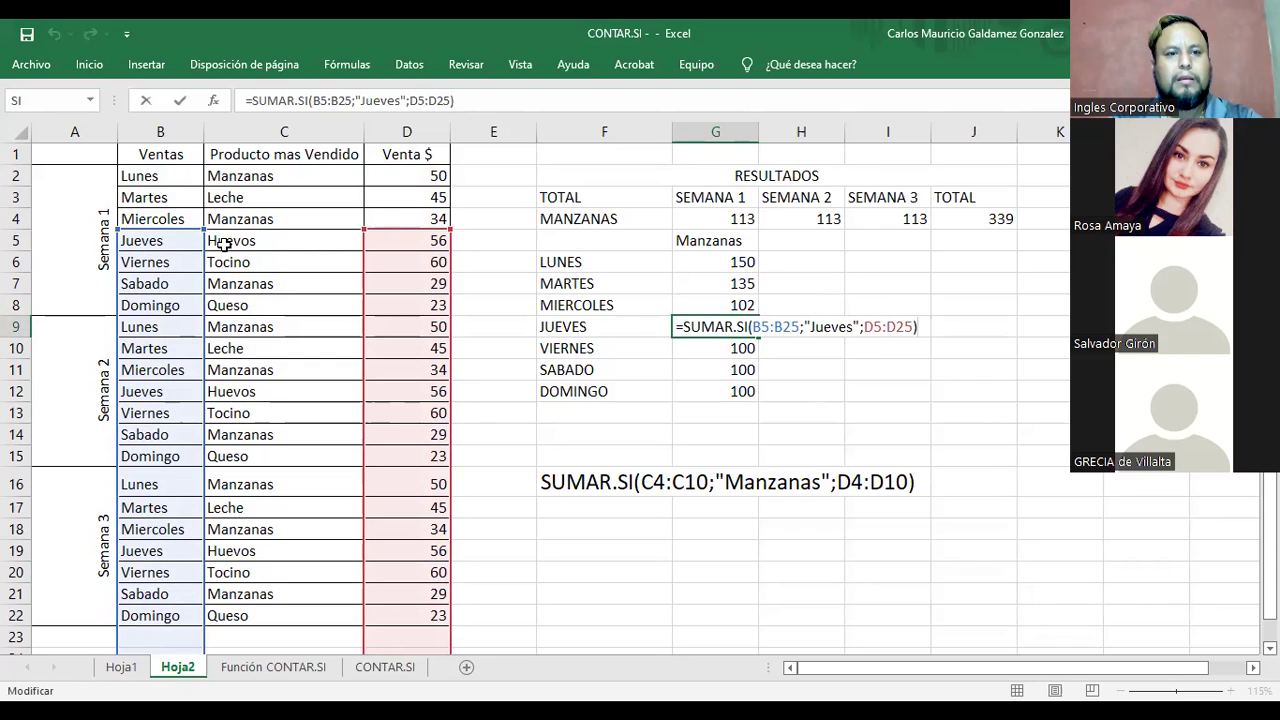
drag(187, 233, 189, 170)
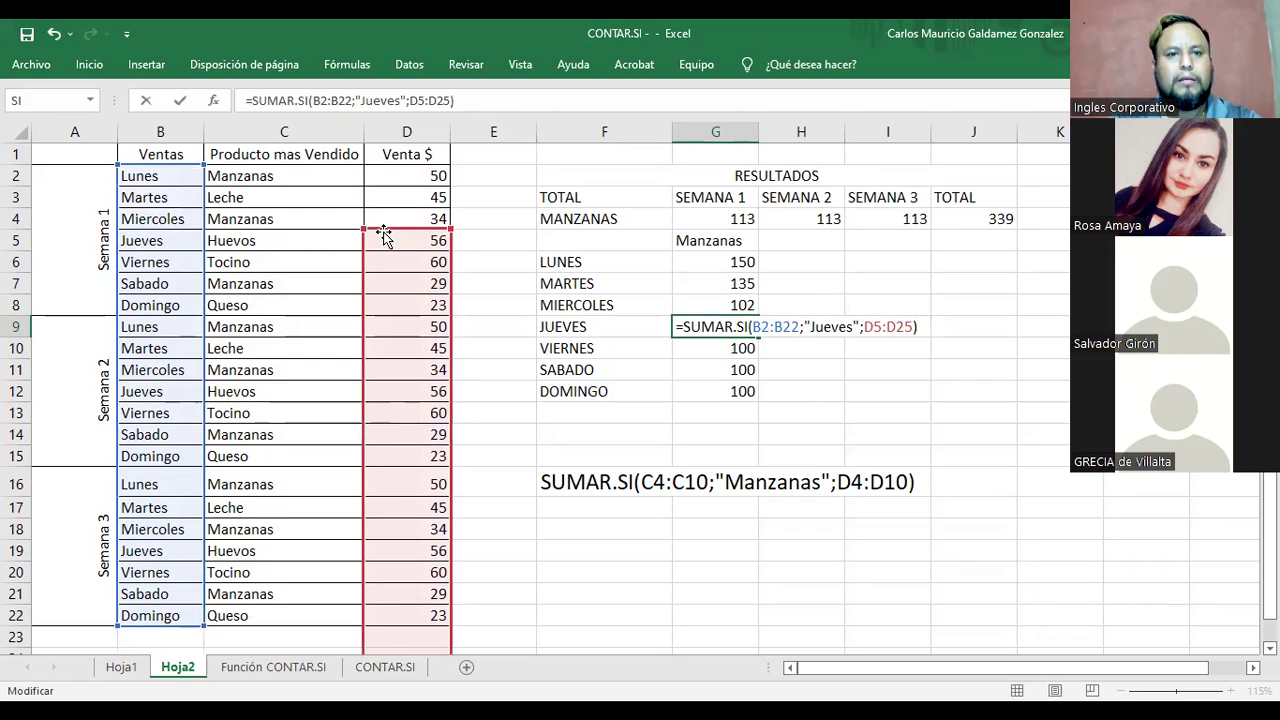
drag(388, 235, 387, 178)
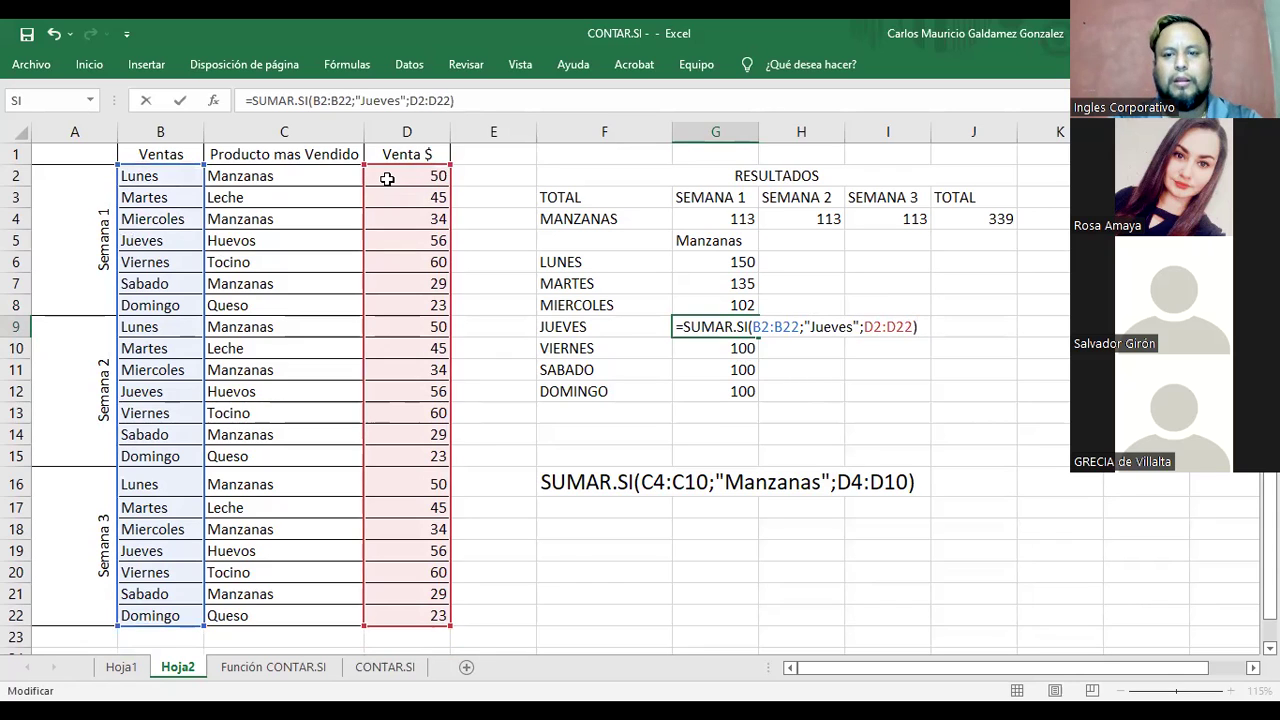
key(Return)
Step: Replace the criterion in the VIERNES formula in G10 with "Viernes"
key(F2)
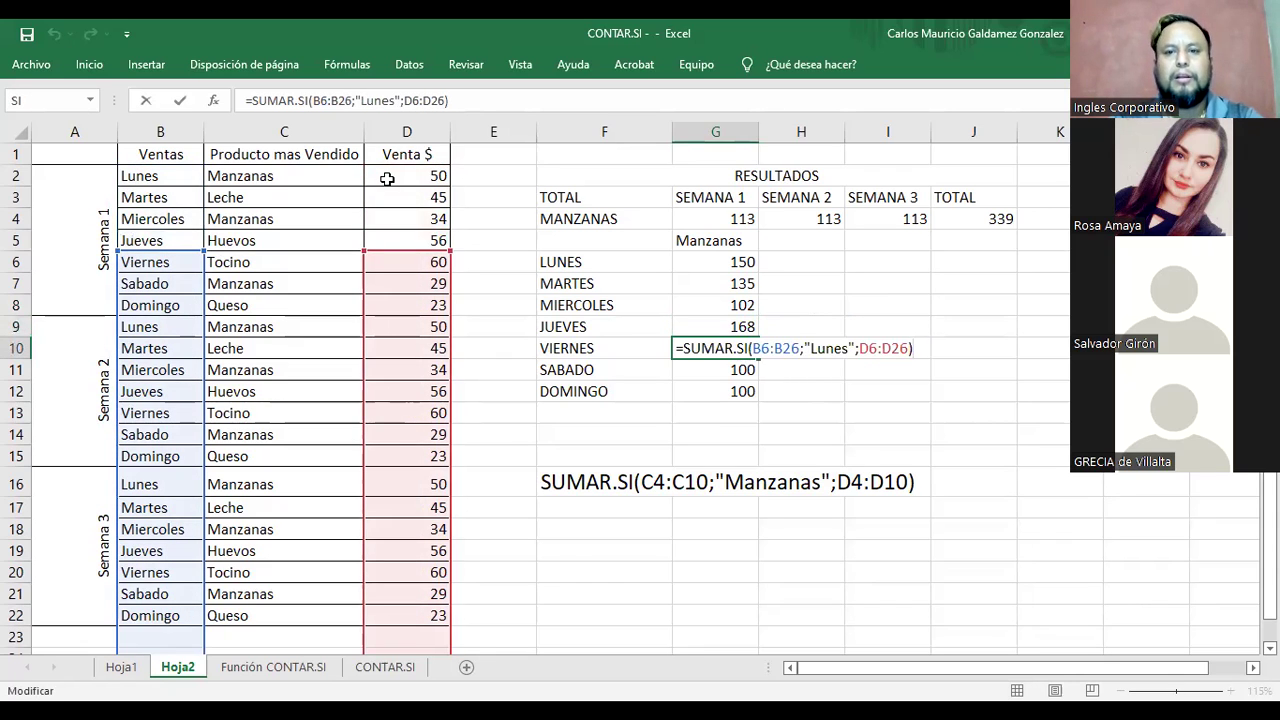
drag(811, 346, 849, 347)
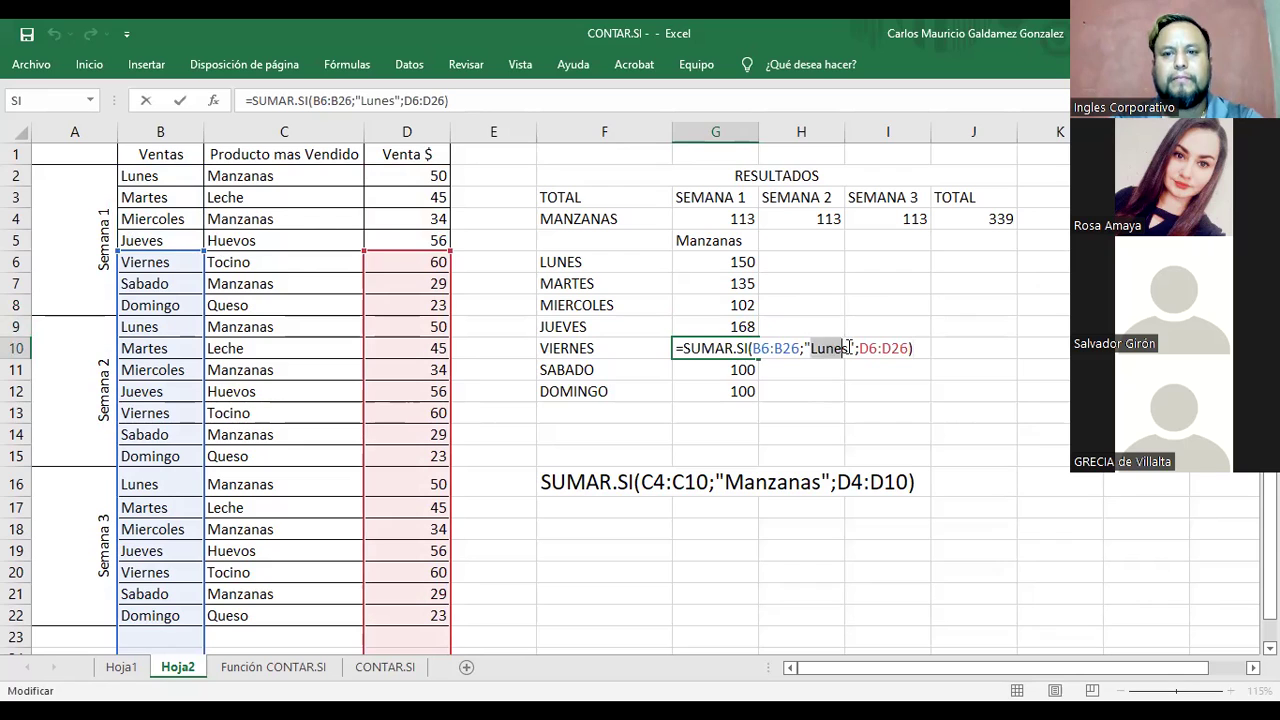
text(Viernes)
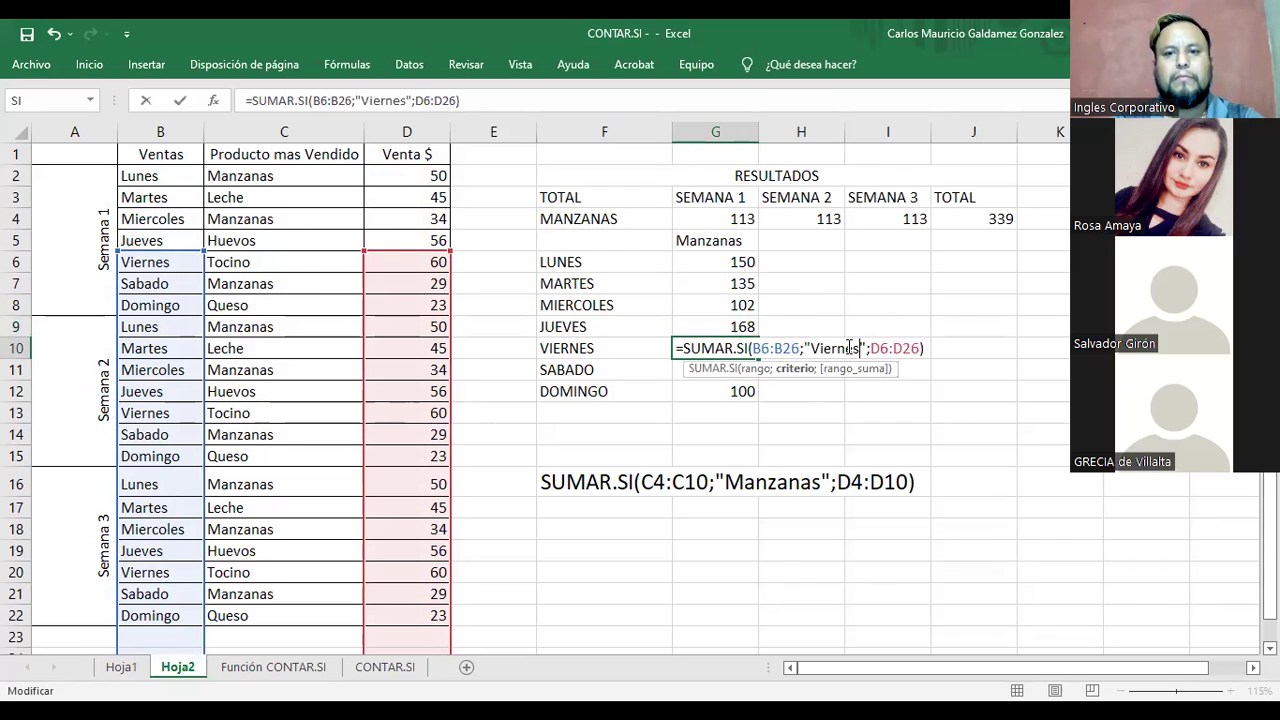
key(Return)
Step: Move the VIERNES formula's criteria range to B2:B22 and its sum range to D2:D22
key(Up)
key(F2)
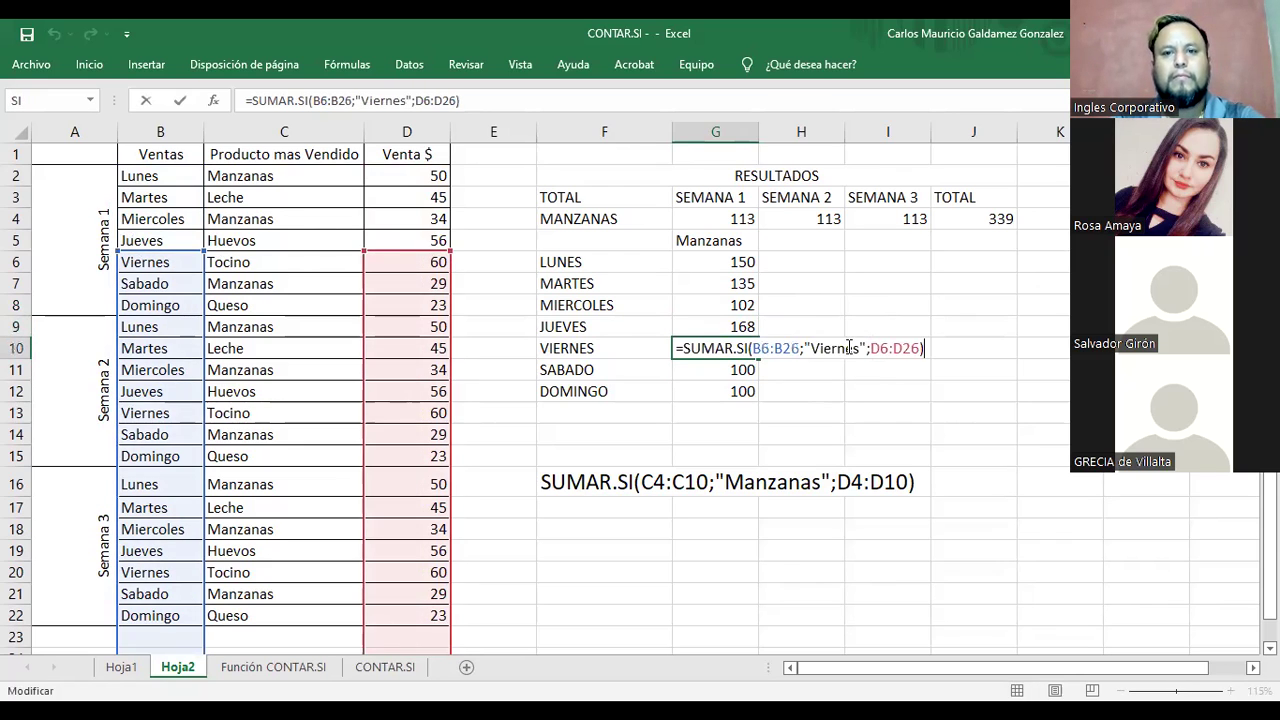
drag(177, 252, 180, 178)
drag(420, 252, 420, 182)
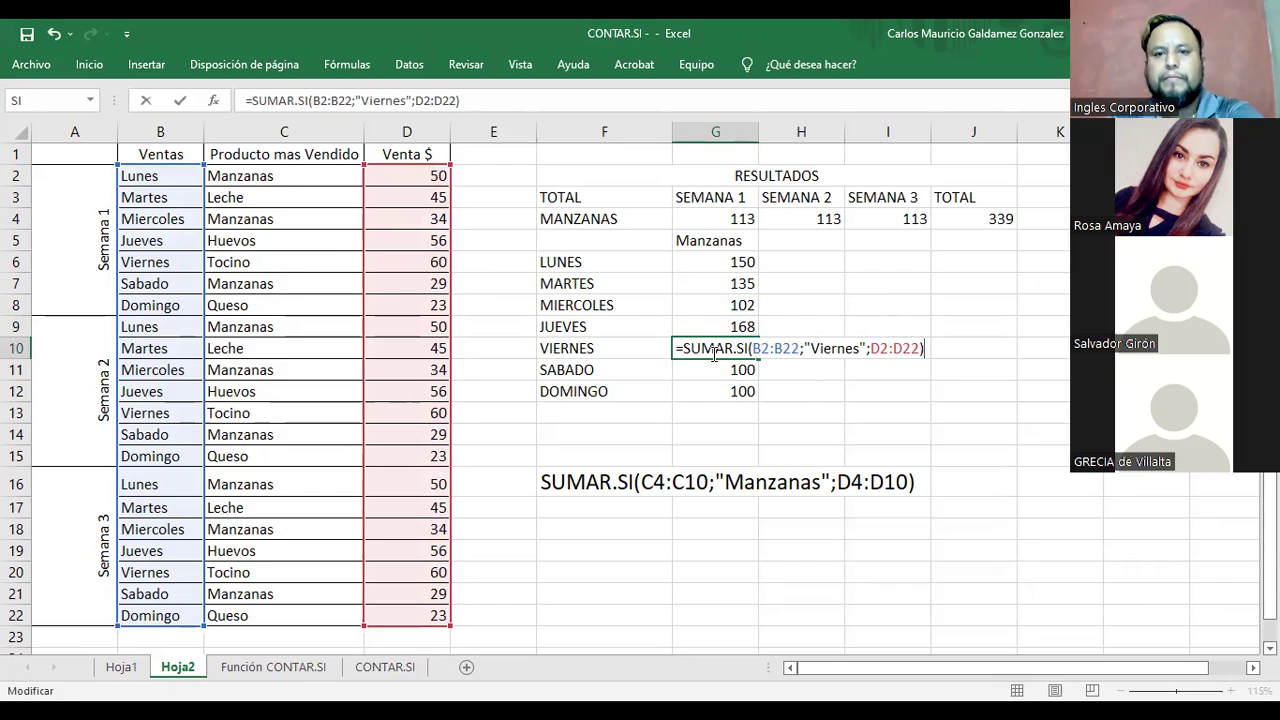
key(Return)
Step: Replace the criterion in the SABADO formula in G11 with "Sabados"
double_click(716, 364)
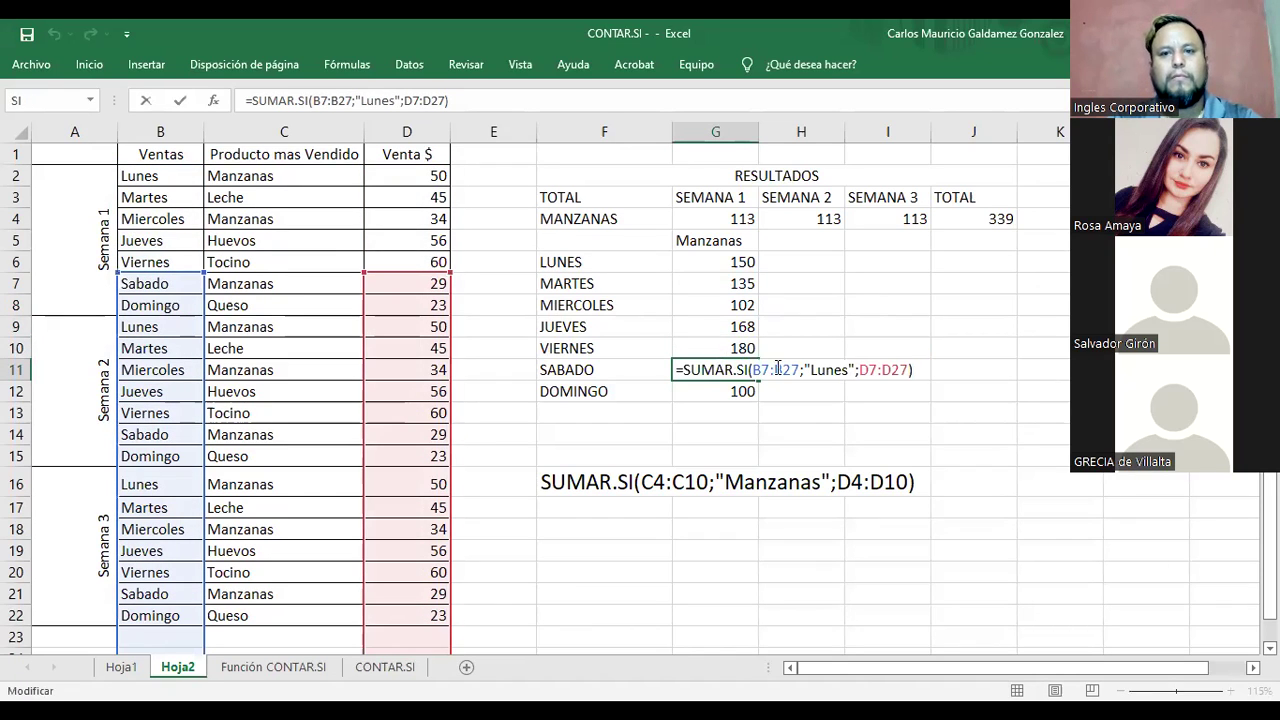
double_click(848, 371)
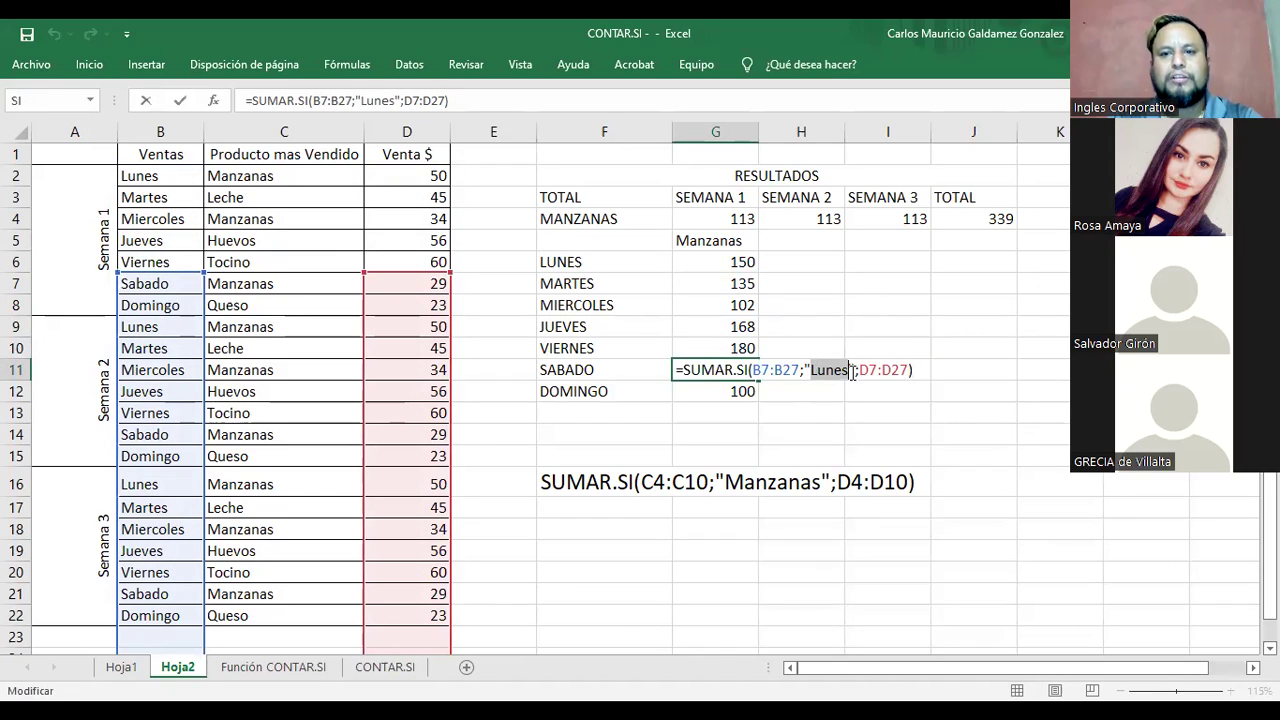
text(Sabados)
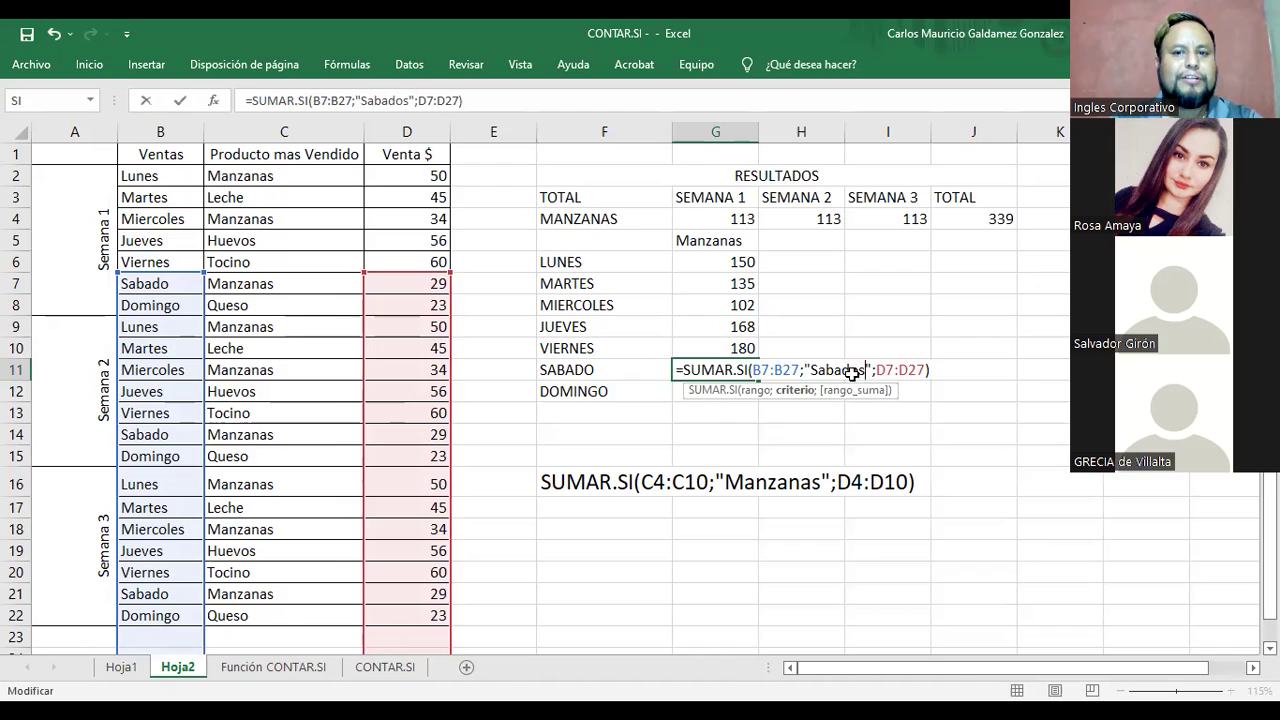
key(Return)
Step: Set the SABADO formula's ranges to B2:B22 and D2:D22, and correct its criterion to "Sabado"
click(700, 370)
double_click(706, 372)
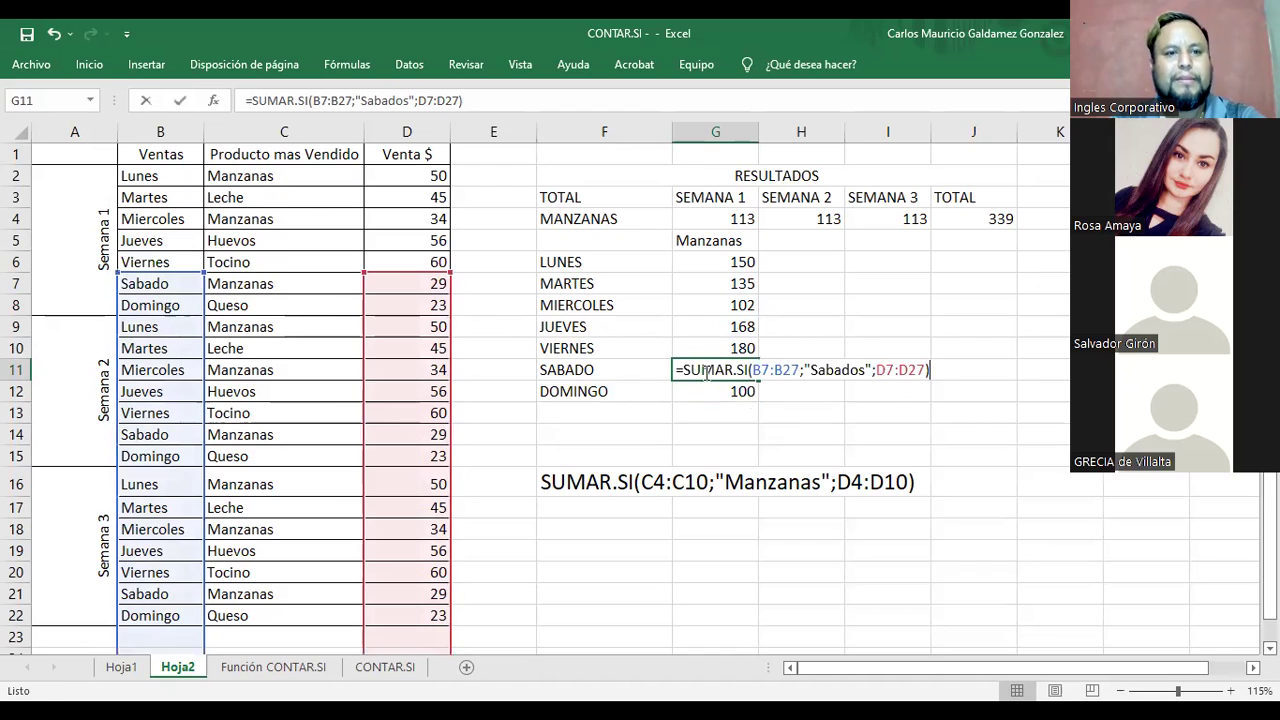
drag(180, 273, 188, 180)
drag(422, 274, 417, 180)
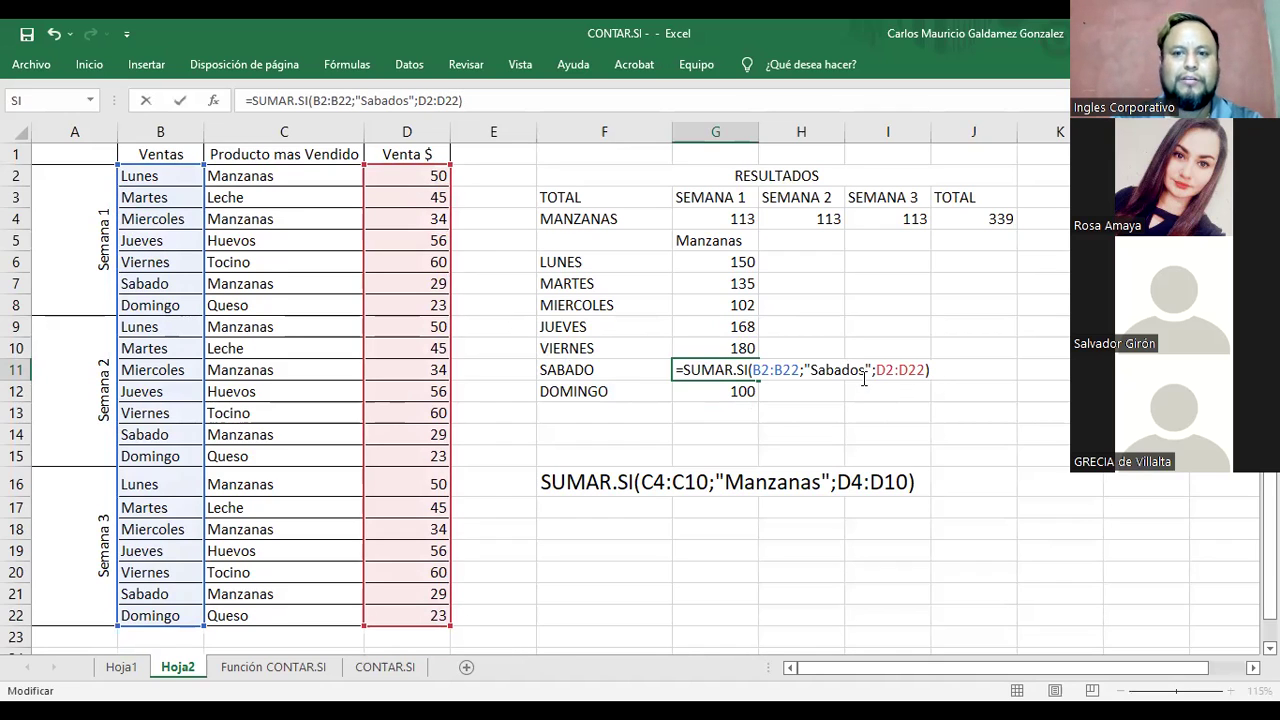
click(864, 378)
key(BackSpace)
key(Return)
Step: Compare the SABADO formula in G11 with the VIERNES formula in G10, and check the Saturday sales value in D7
click(709, 372)
double_click(709, 372)
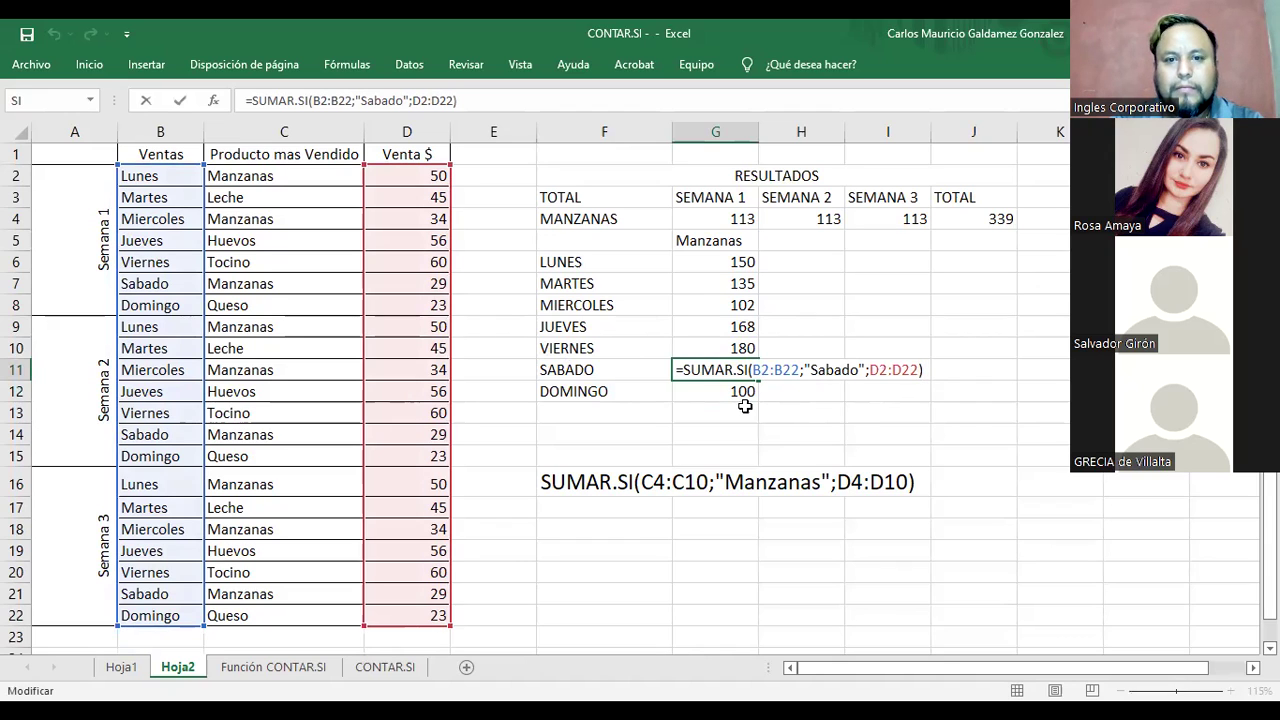
key(Return)
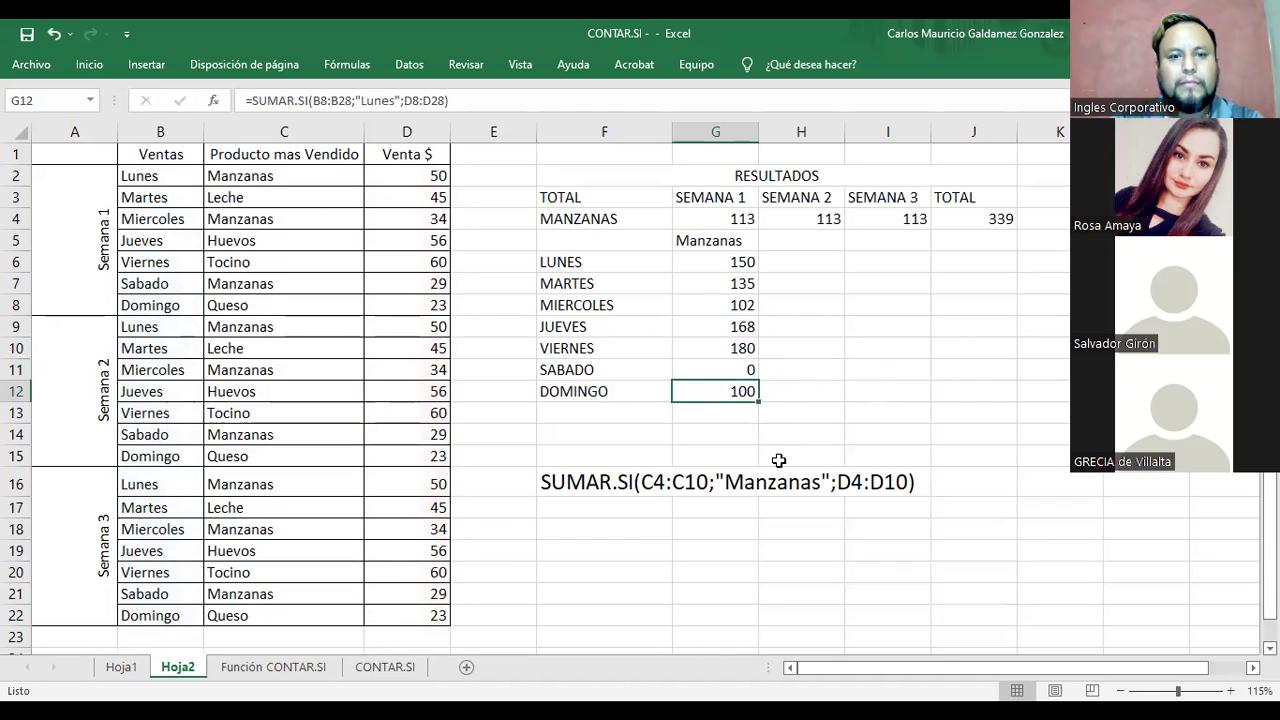
click(400, 283)
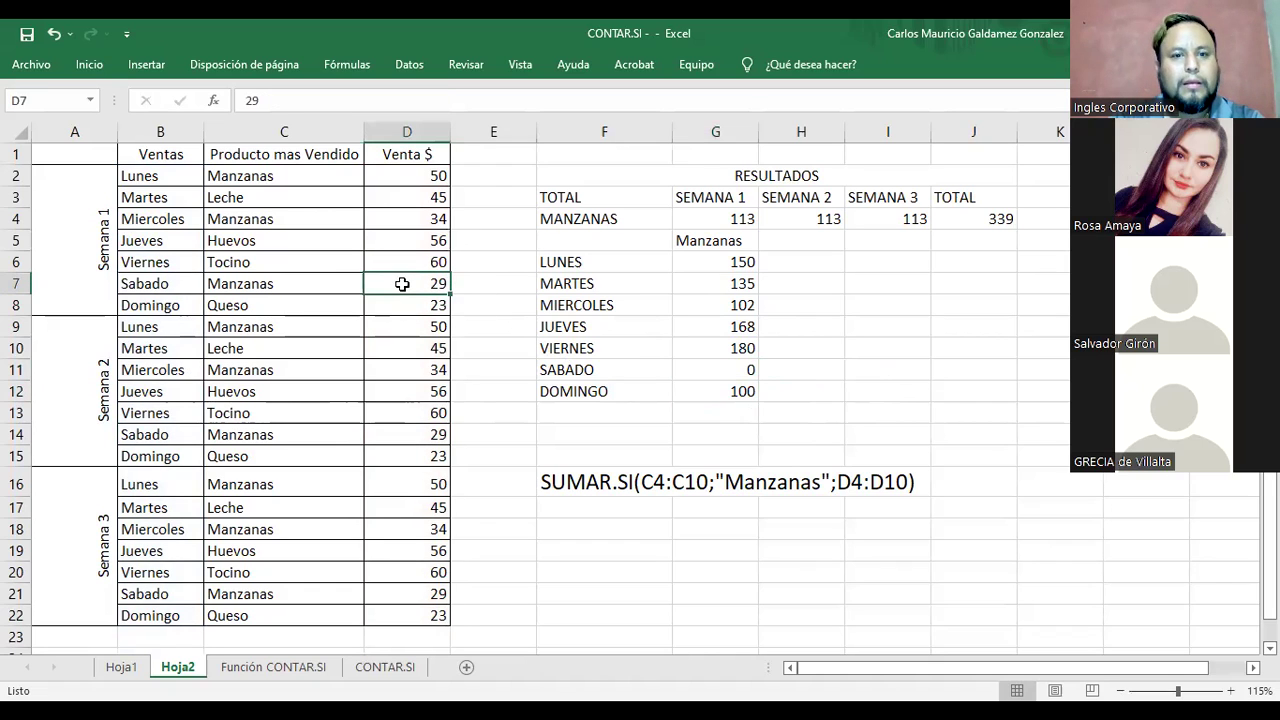
click(706, 369)
double_click(706, 369)
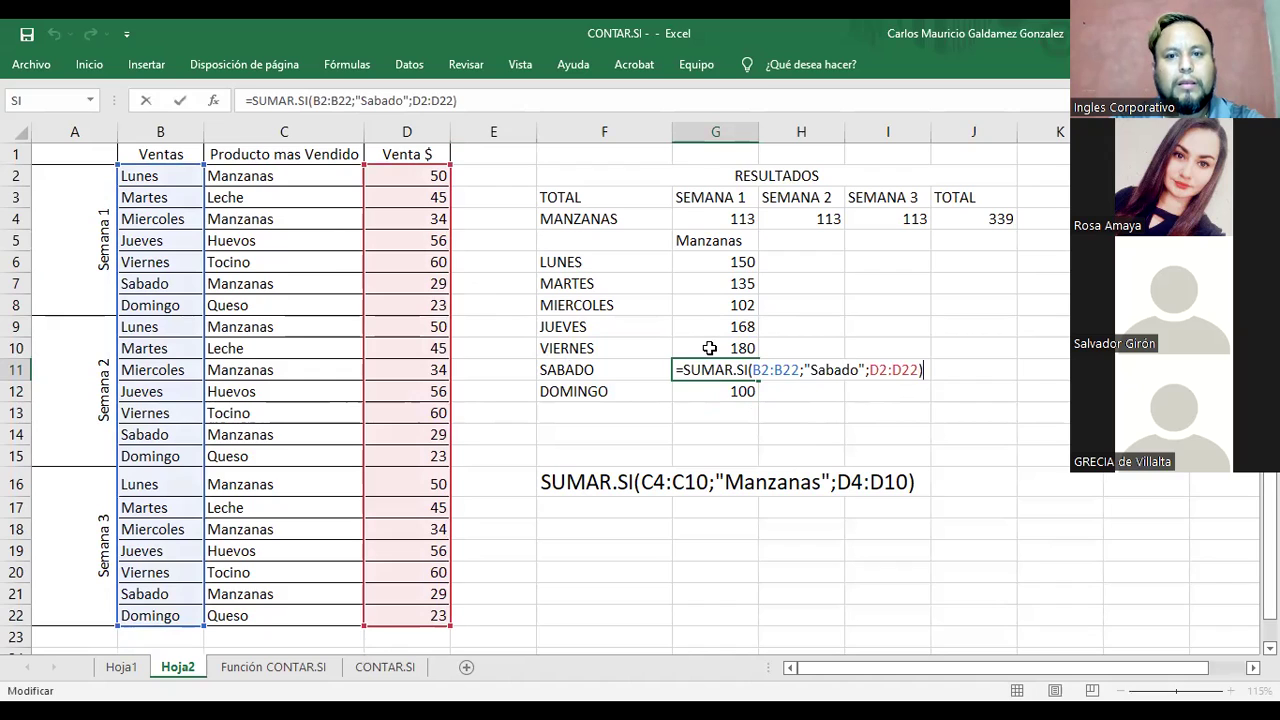
key(Escape)
click(709, 348)
double_click(712, 348)
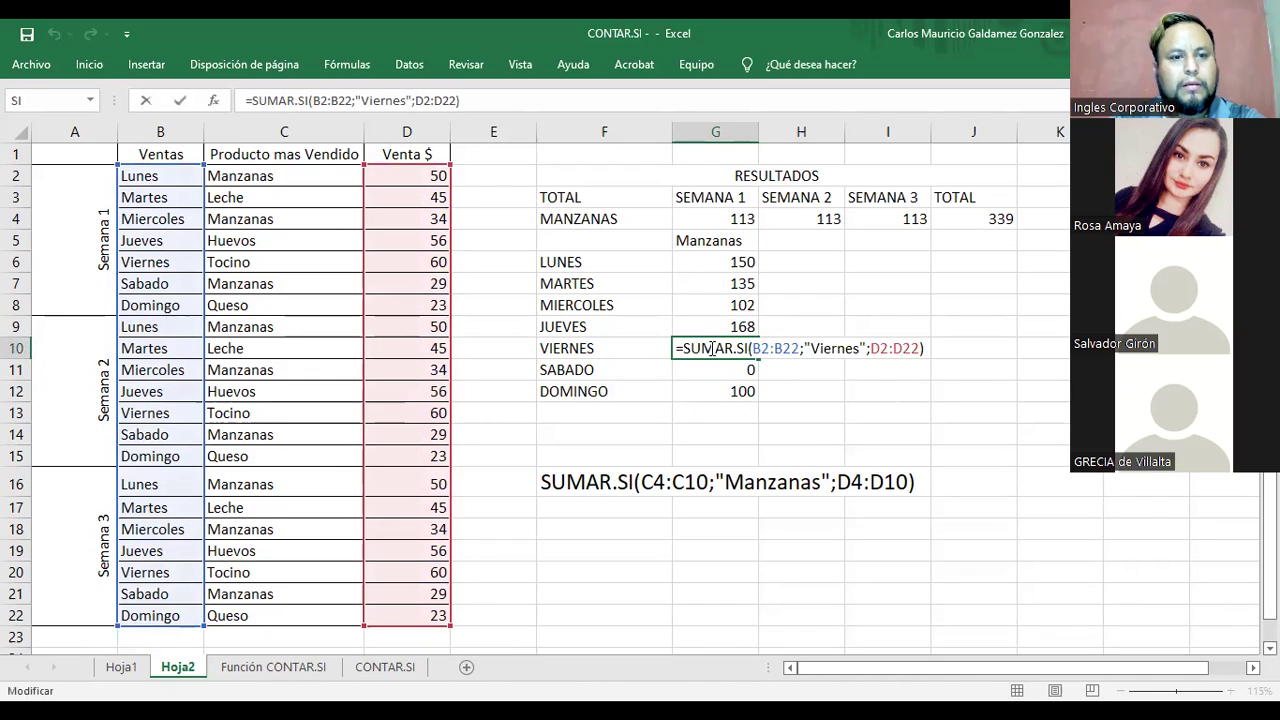
key(Escape)
click(716, 378)
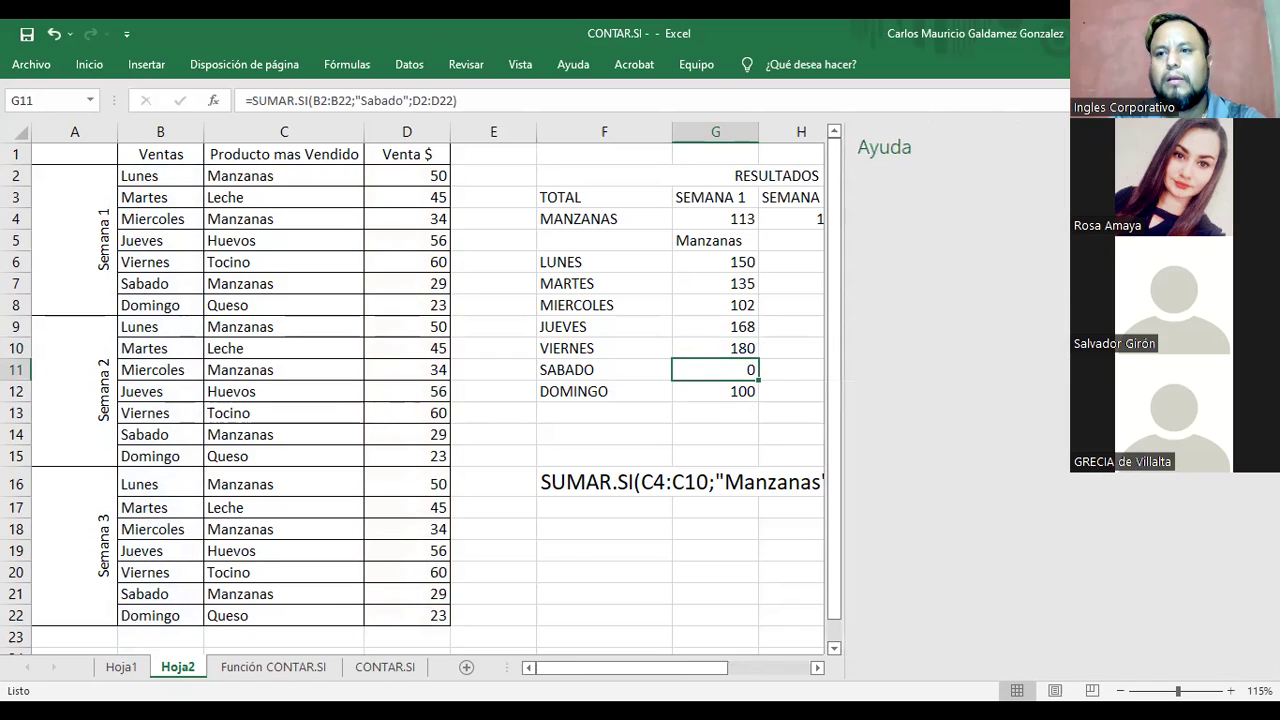
Step: Replace the criterion in the DOMINGO formula in G12 with "Domingo"
click(718, 391)
double_click(727, 392)
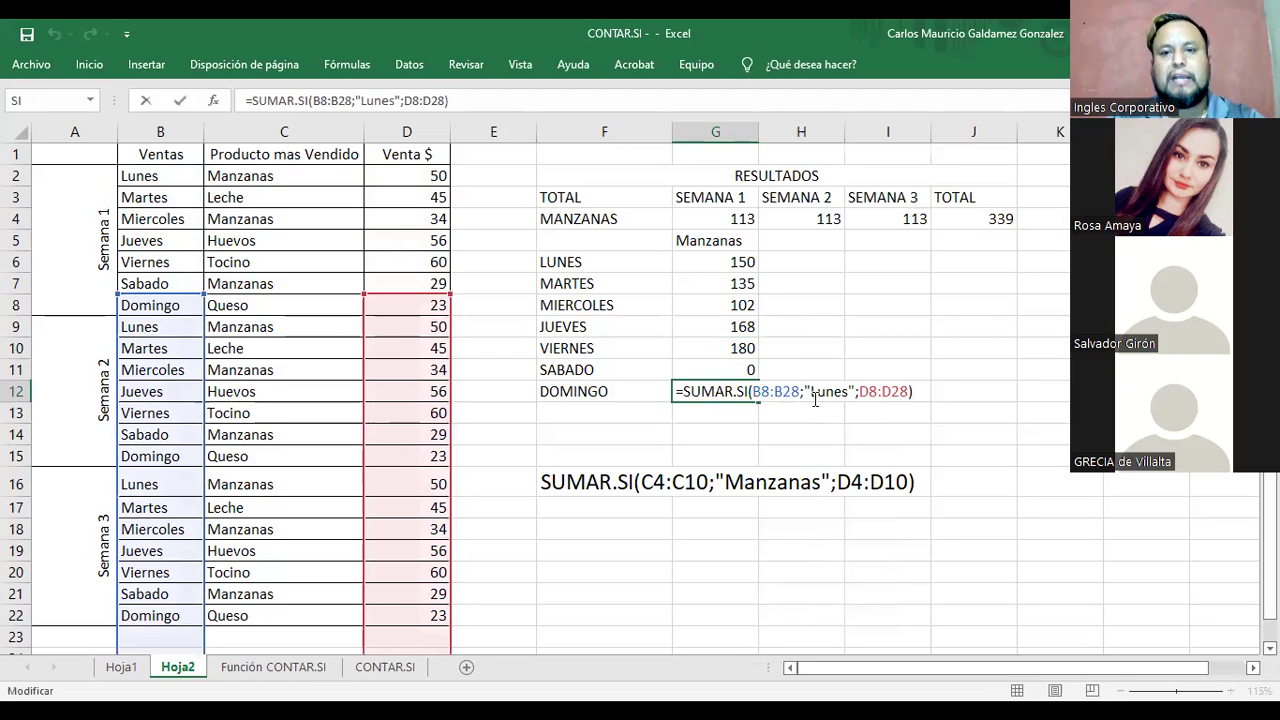
drag(811, 392, 845, 395)
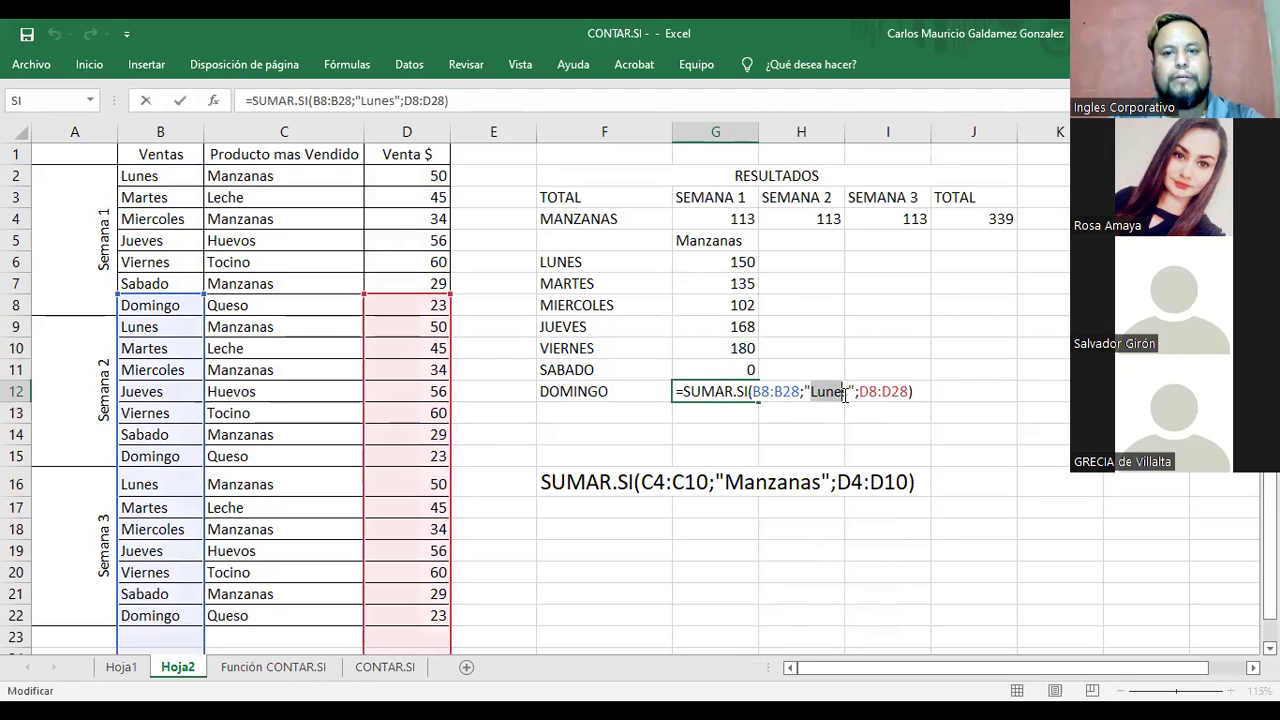
text(Domingo)
key(Delete)
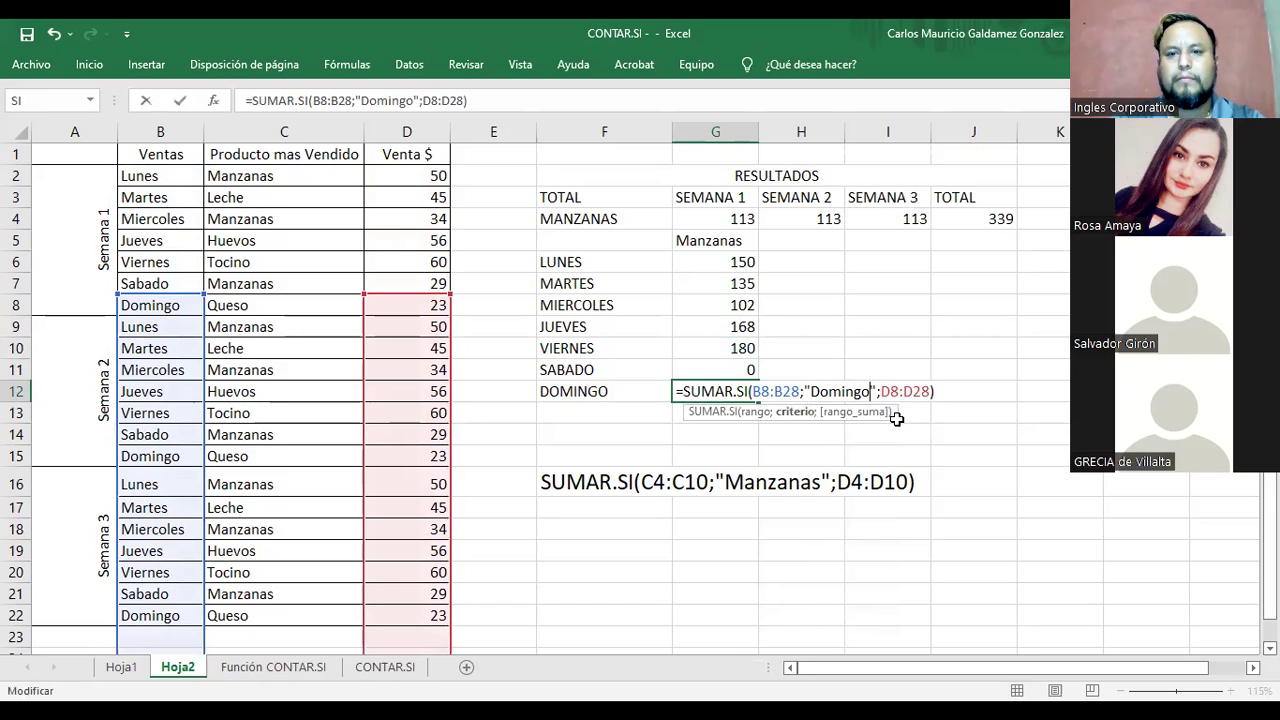
key(ctrl+Return)
Step: Move the DOMINGO formula's criteria range to B2:B22 and its sum range to D2:D22
key(F2)
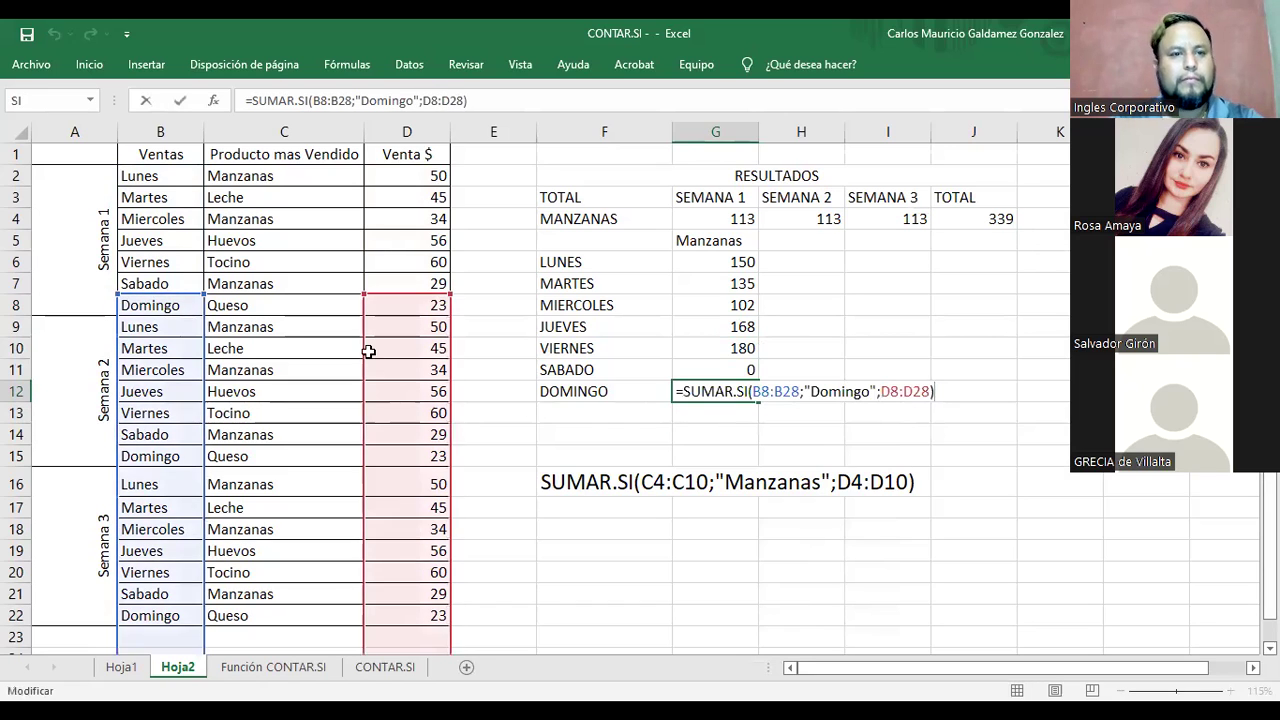
drag(171, 296, 176, 197)
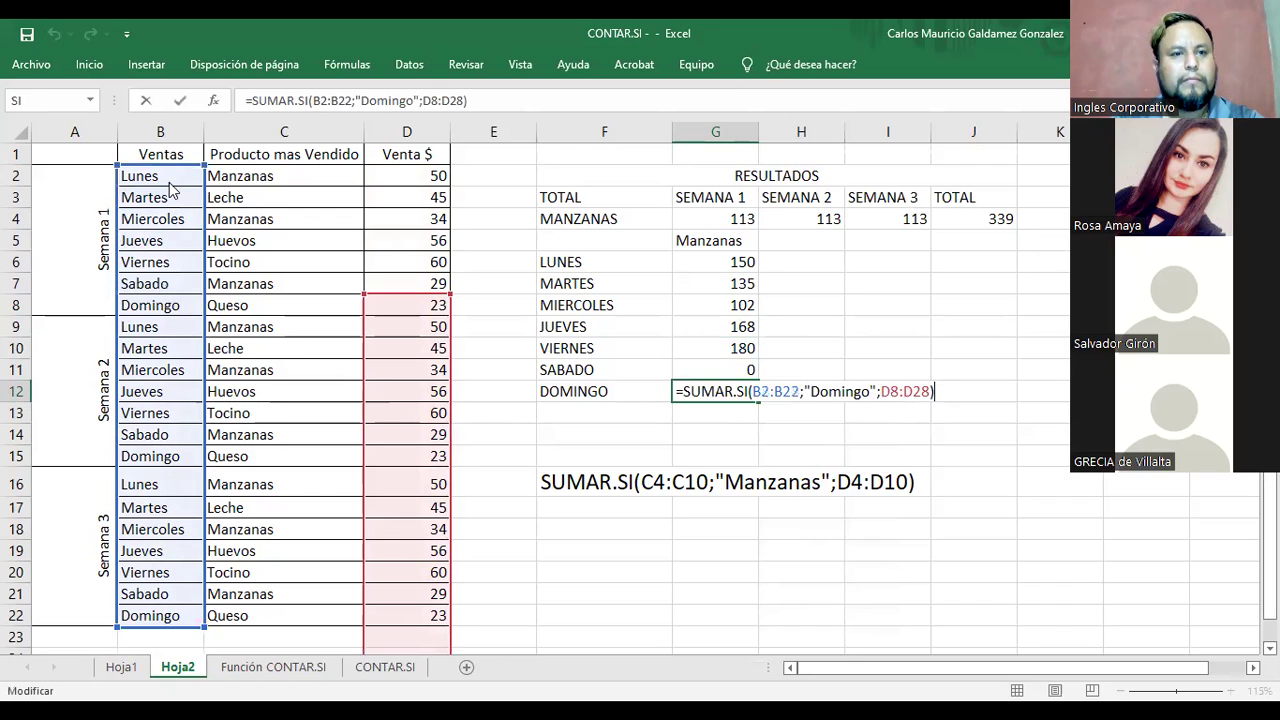
drag(372, 298, 381, 175)
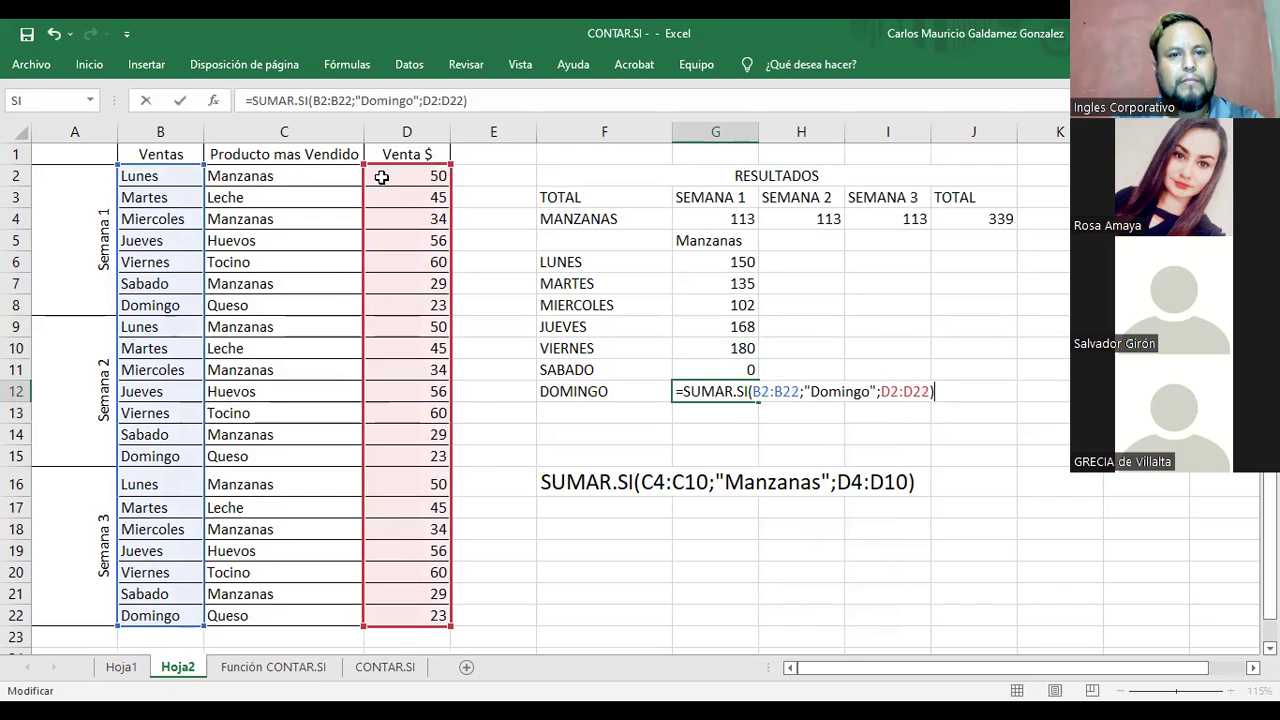
key(Return)
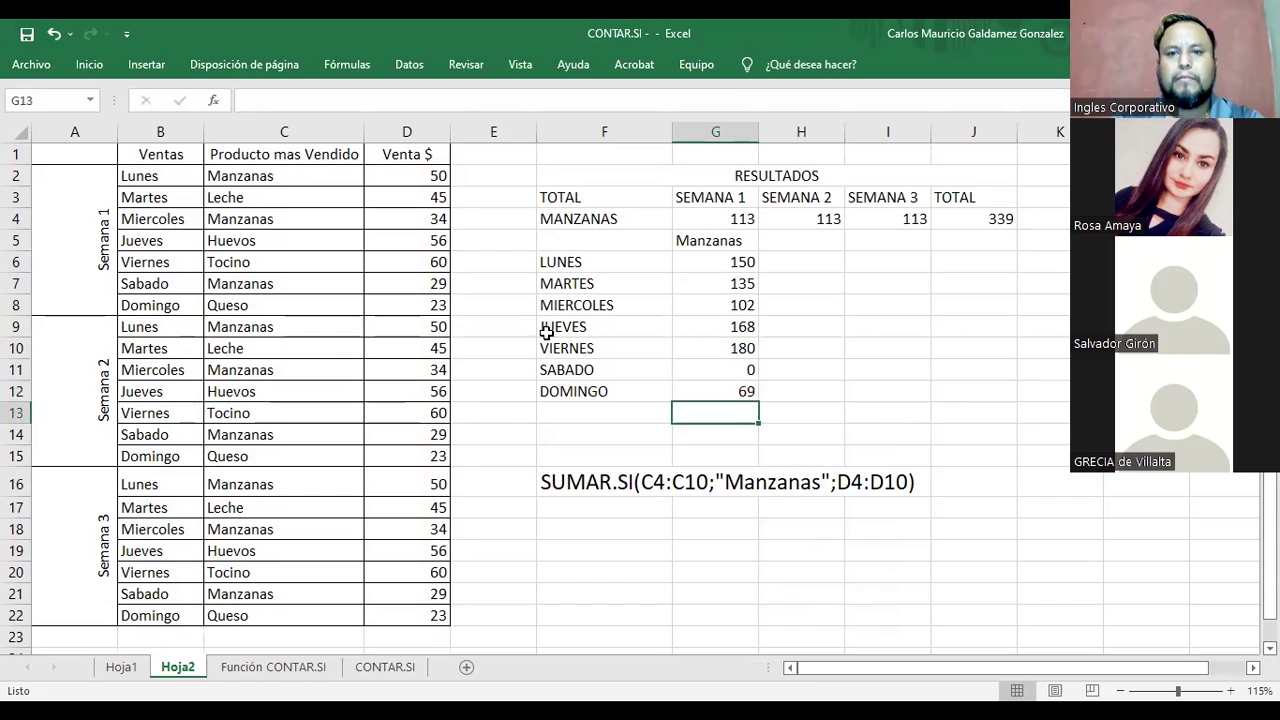
Step: Review the SABADO formula in G11, then replace it by filling the VIERNES formula down from G10
click(711, 368)
double_click(712, 368)
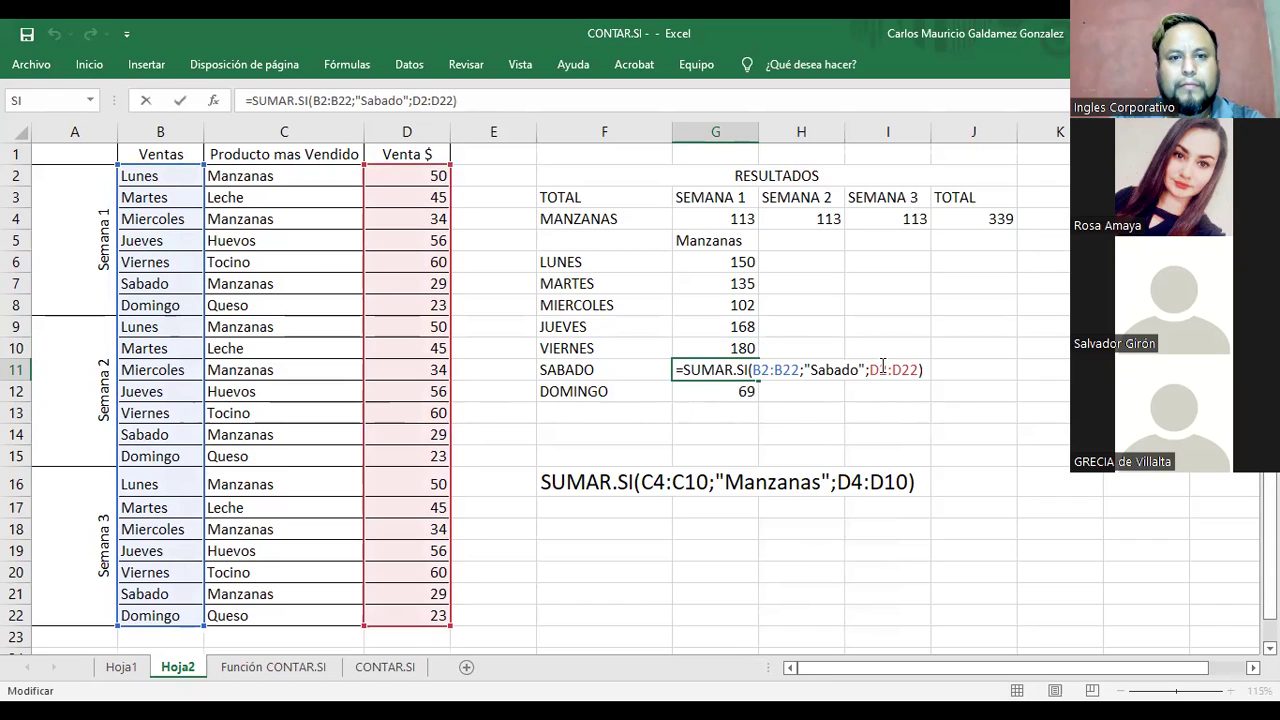
key(ctrl+Return)
click(717, 348)
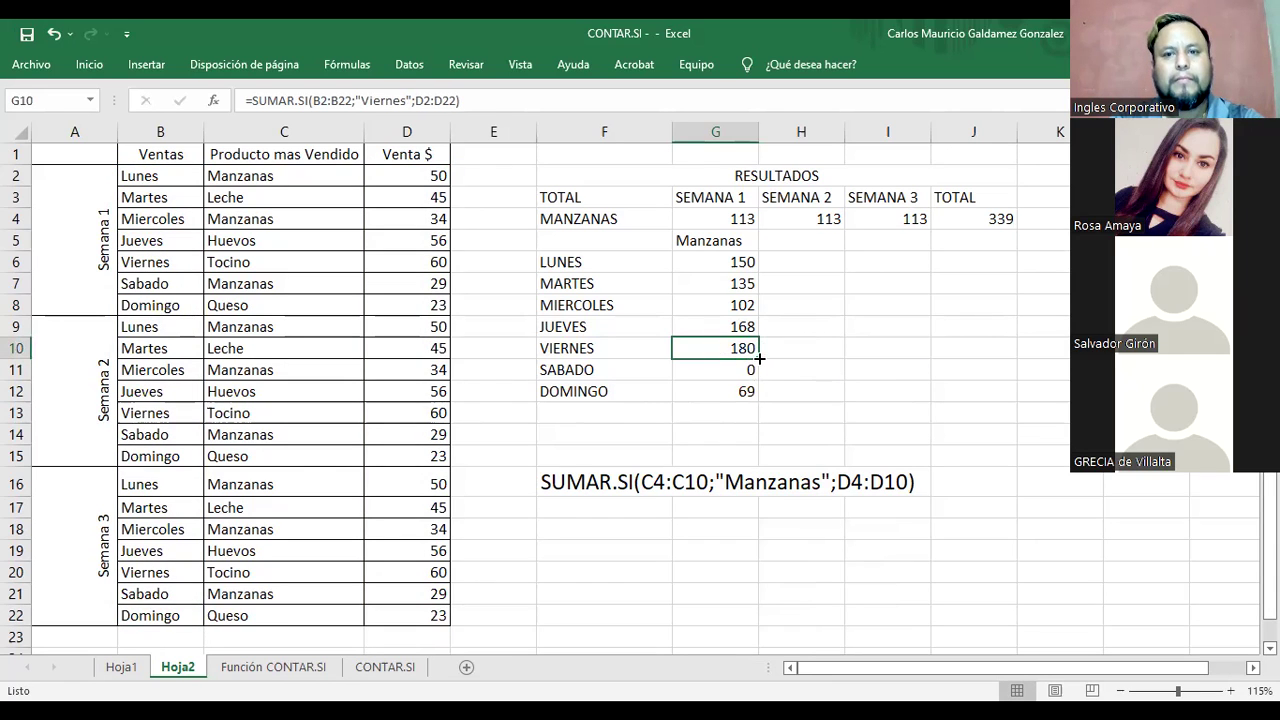
drag(757, 370, 757, 376)
click(724, 372)
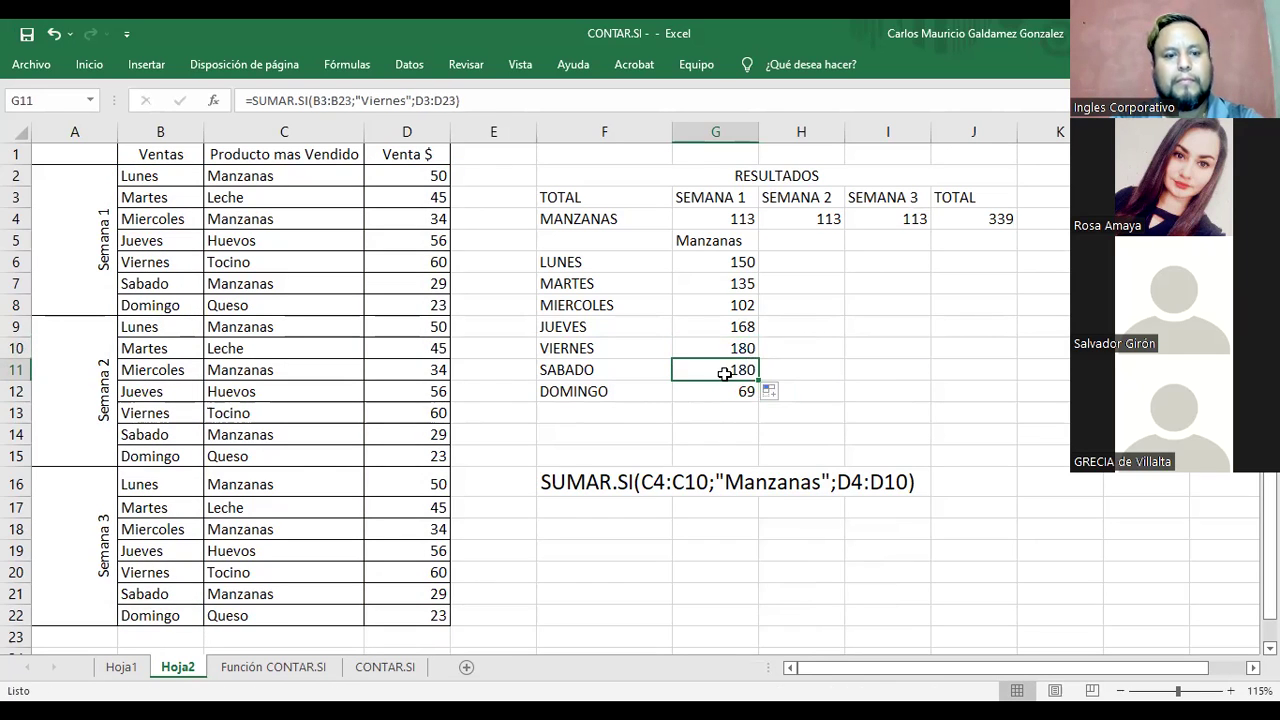
Step: Replace the criterion in the SABADO formula in G11 with "Sabado"
double_click(727, 372)
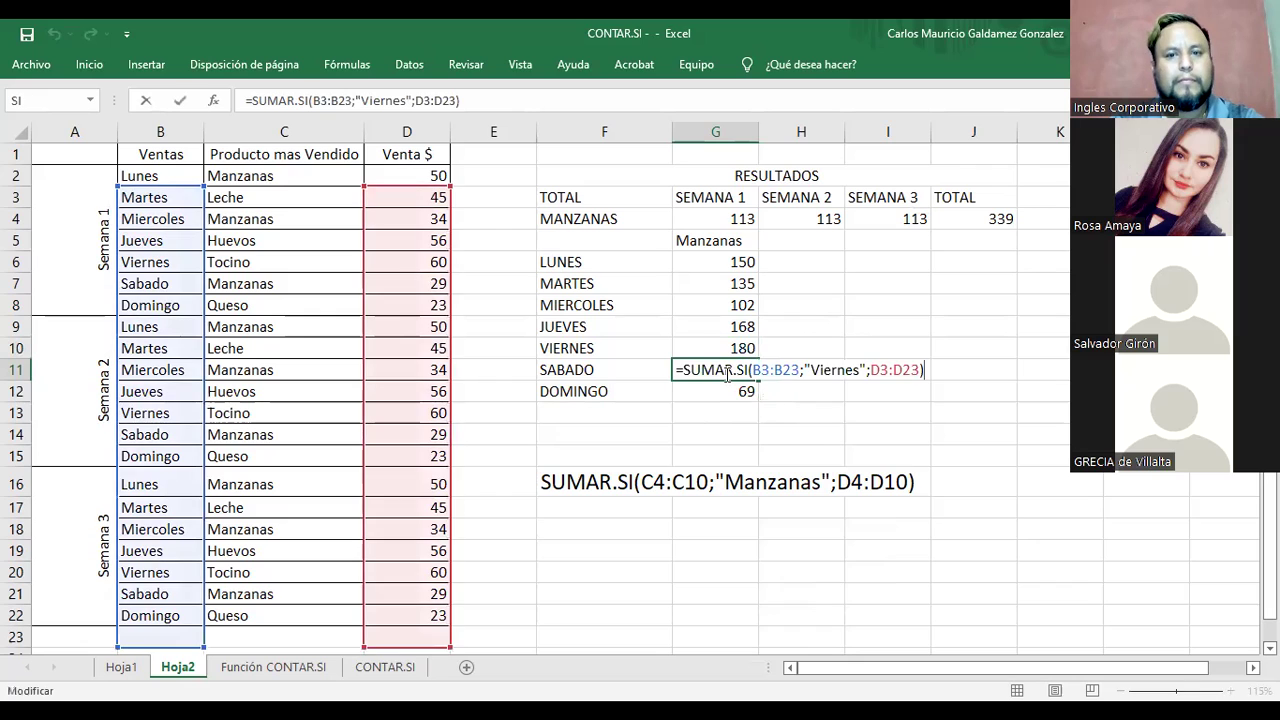
double_click(832, 372)
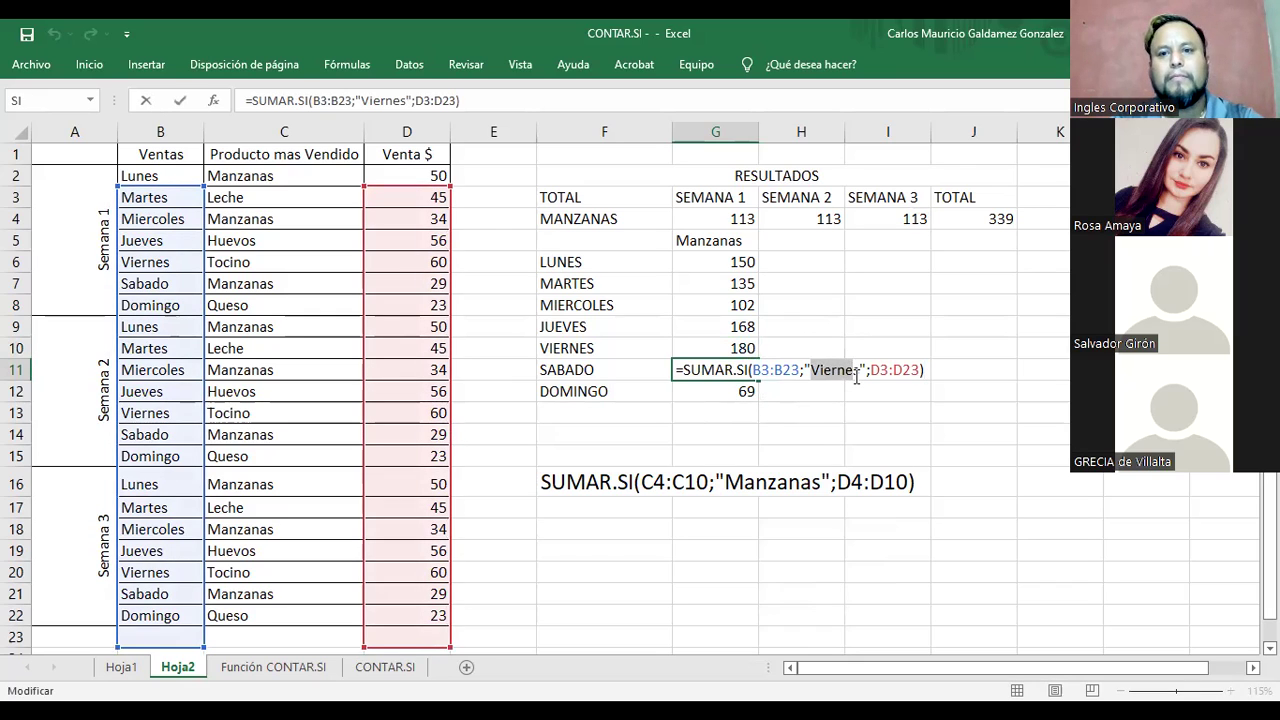
click(855, 371)
drag(860, 372, 811, 372)
text(Sabado)
key(Return)
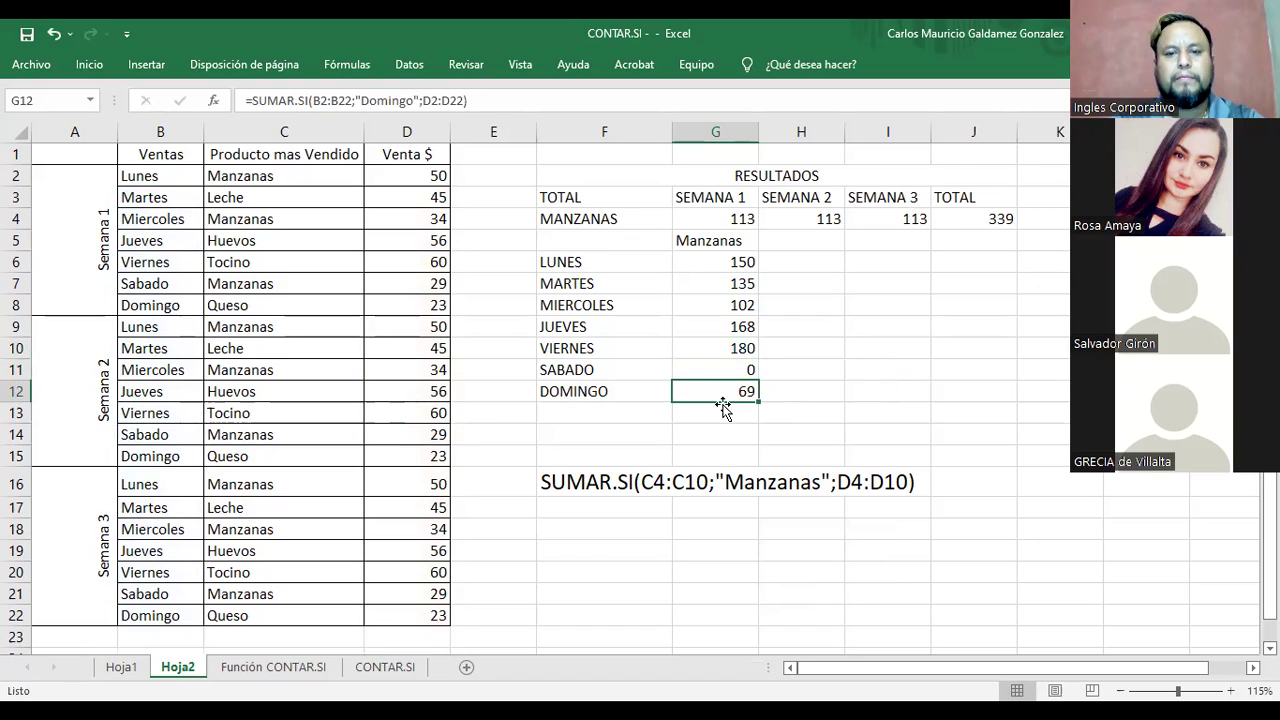
Step: Move the SABADO formula's criteria range to B2:B22 and its sum range to D2:D22
click(716, 364)
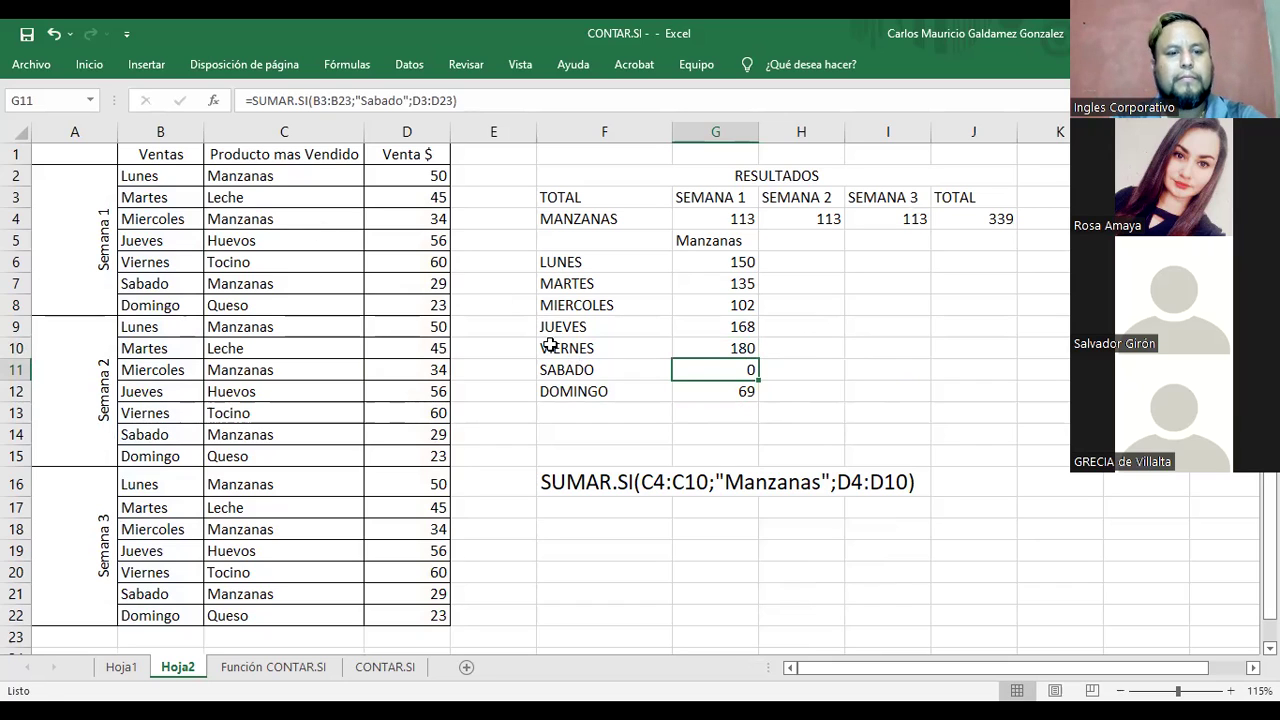
key(F2)
drag(178, 190, 192, 175)
drag(383, 182, 385, 161)
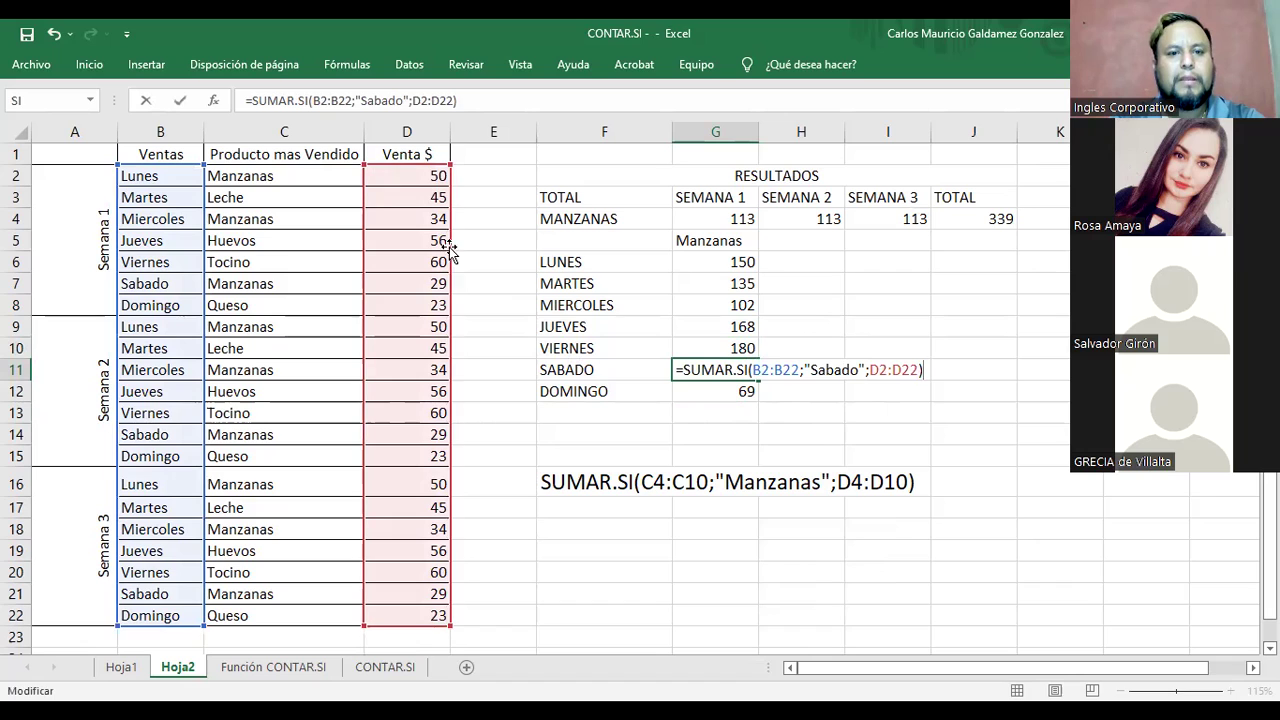
key(Return)
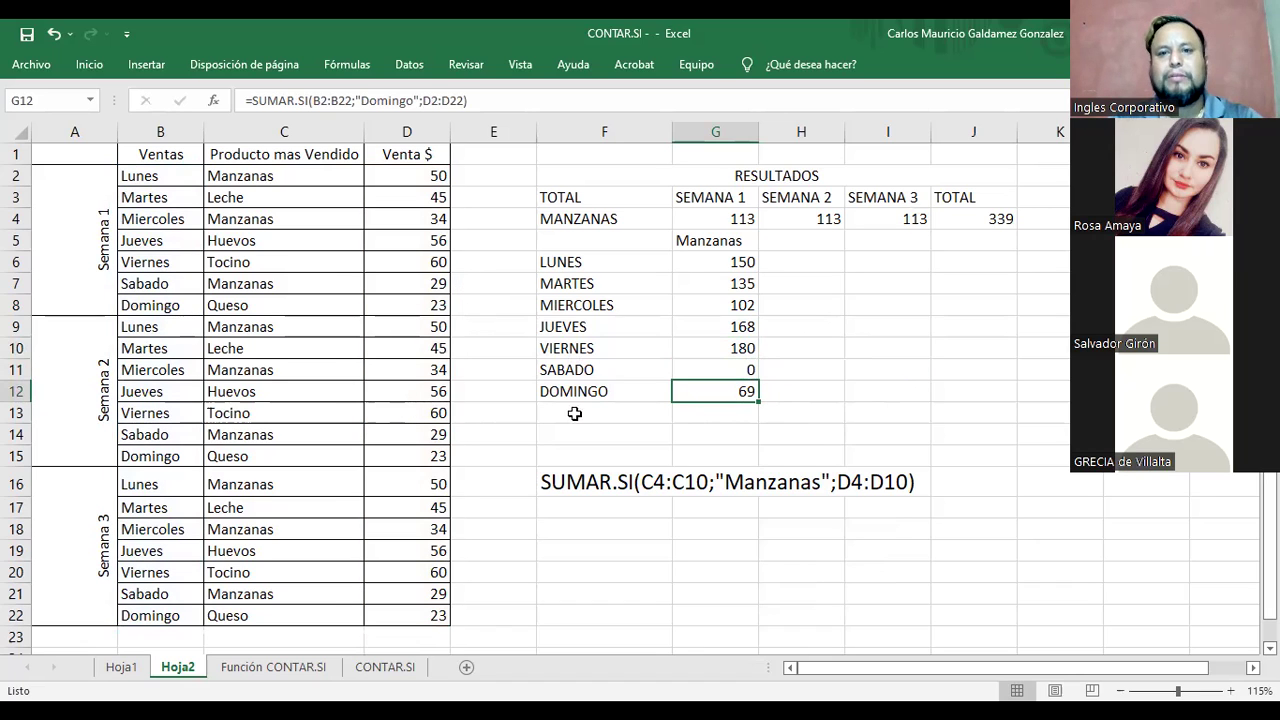
Step: Compare the criterion text in the SABADO formula in G11 with the exact contents of the Sabado cell B7
click(590, 362)
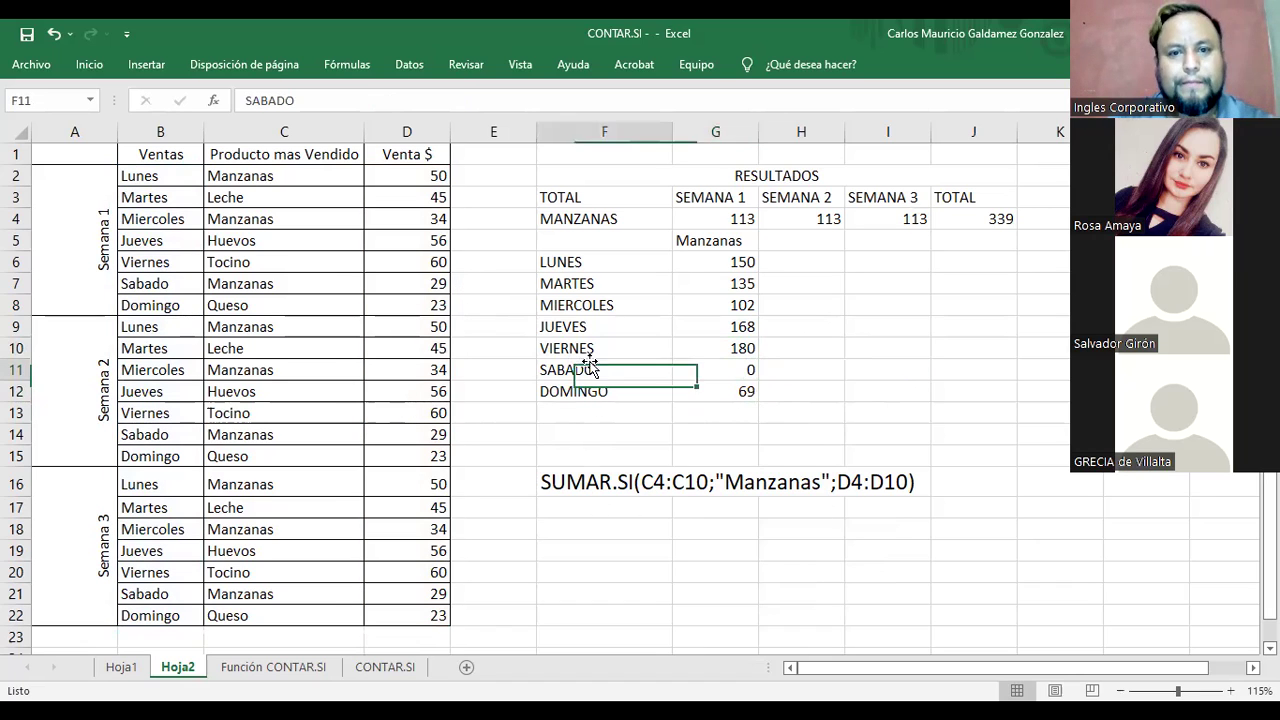
click(698, 370)
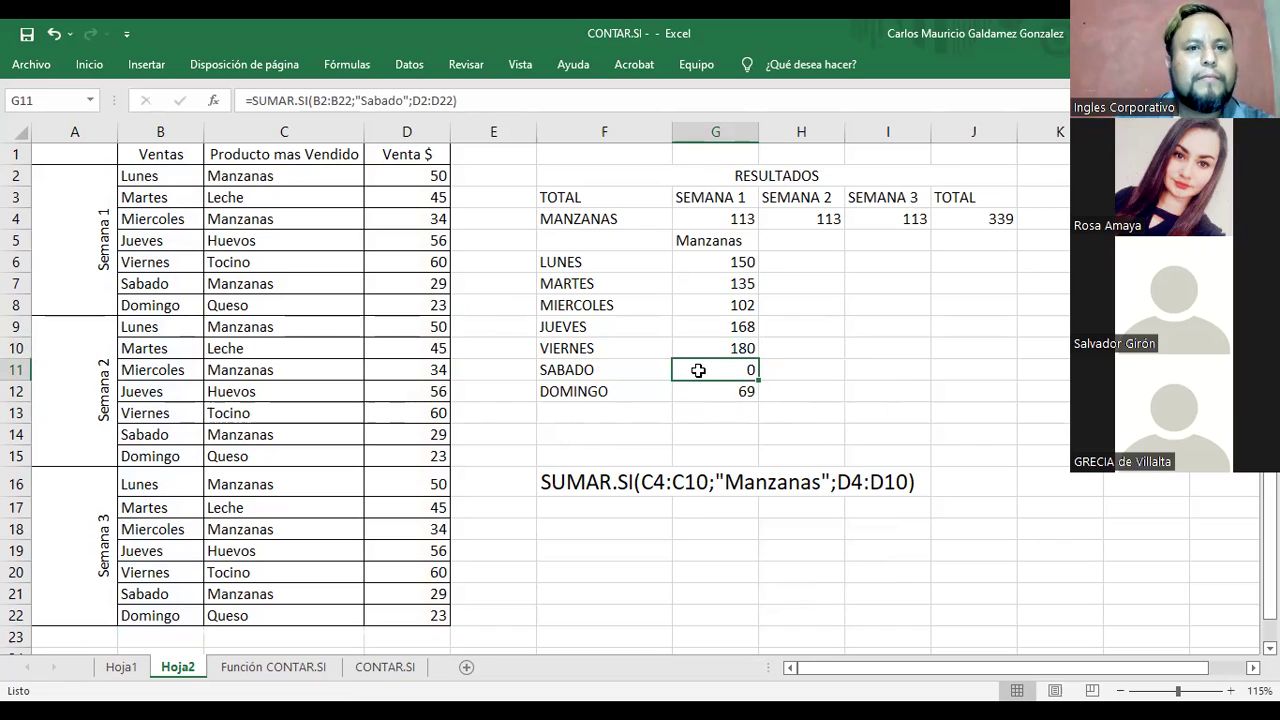
double_click(698, 370)
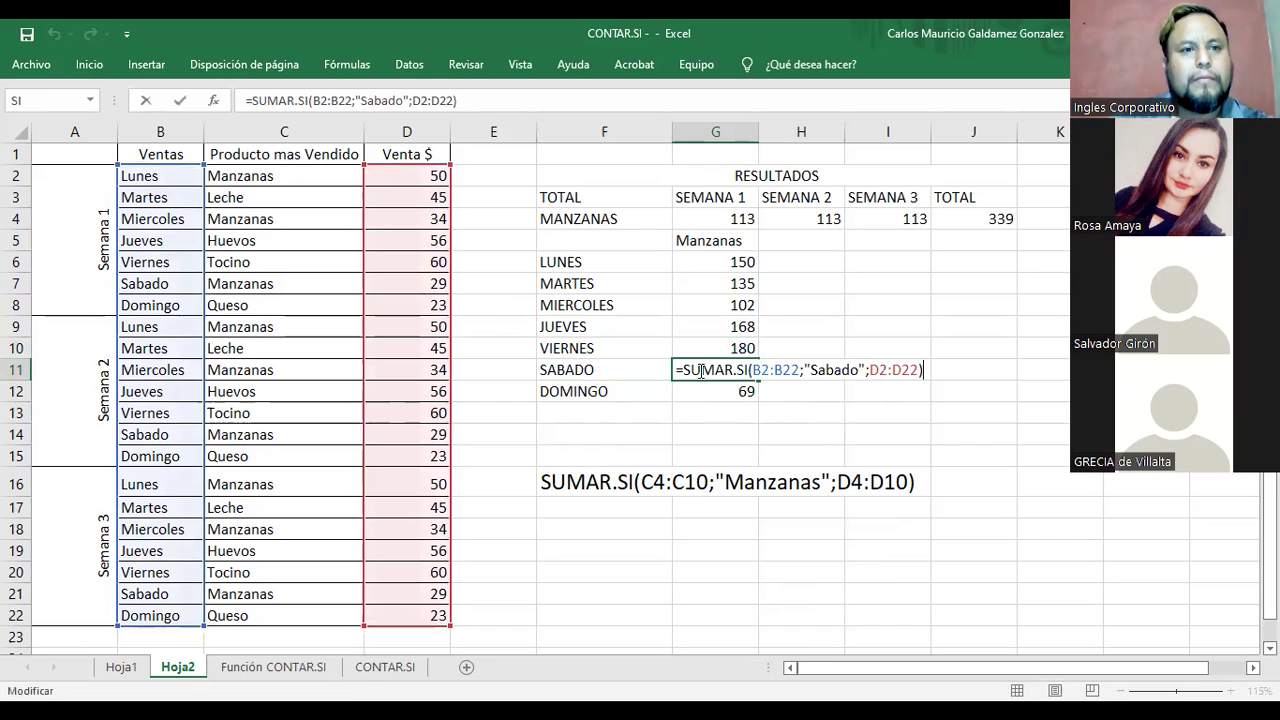
click(168, 287)
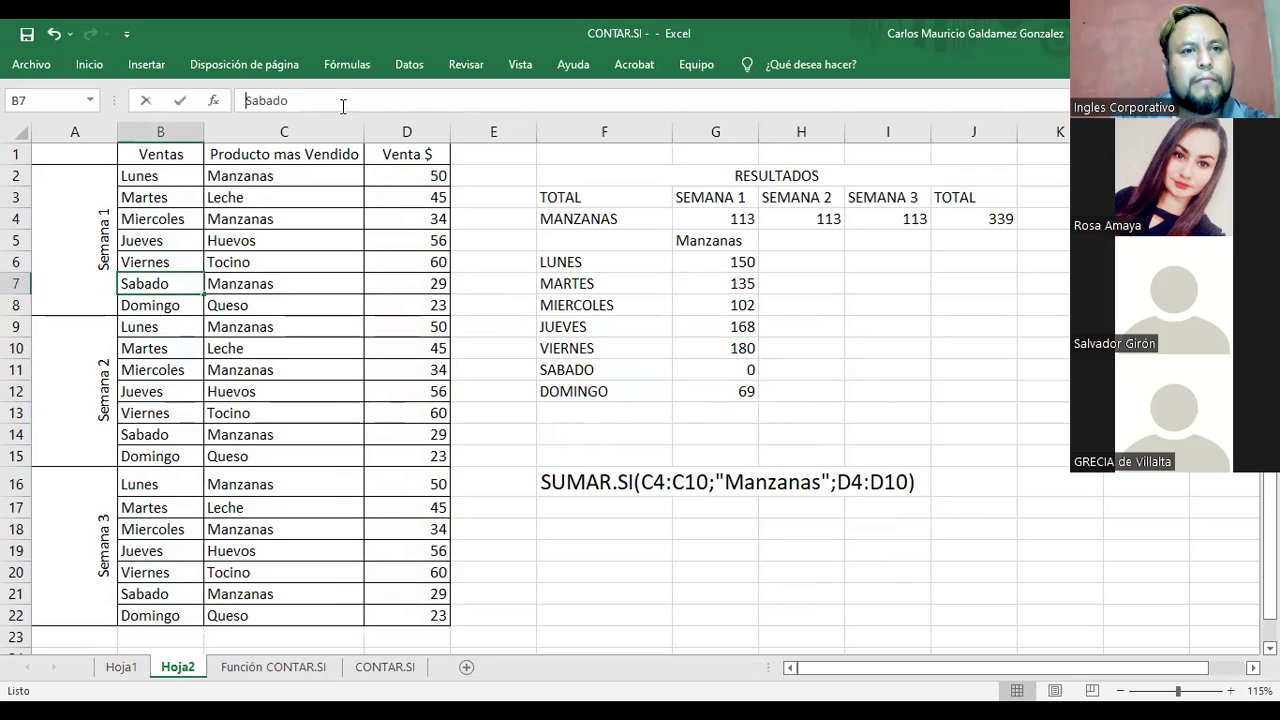
drag(242, 101, 352, 106)
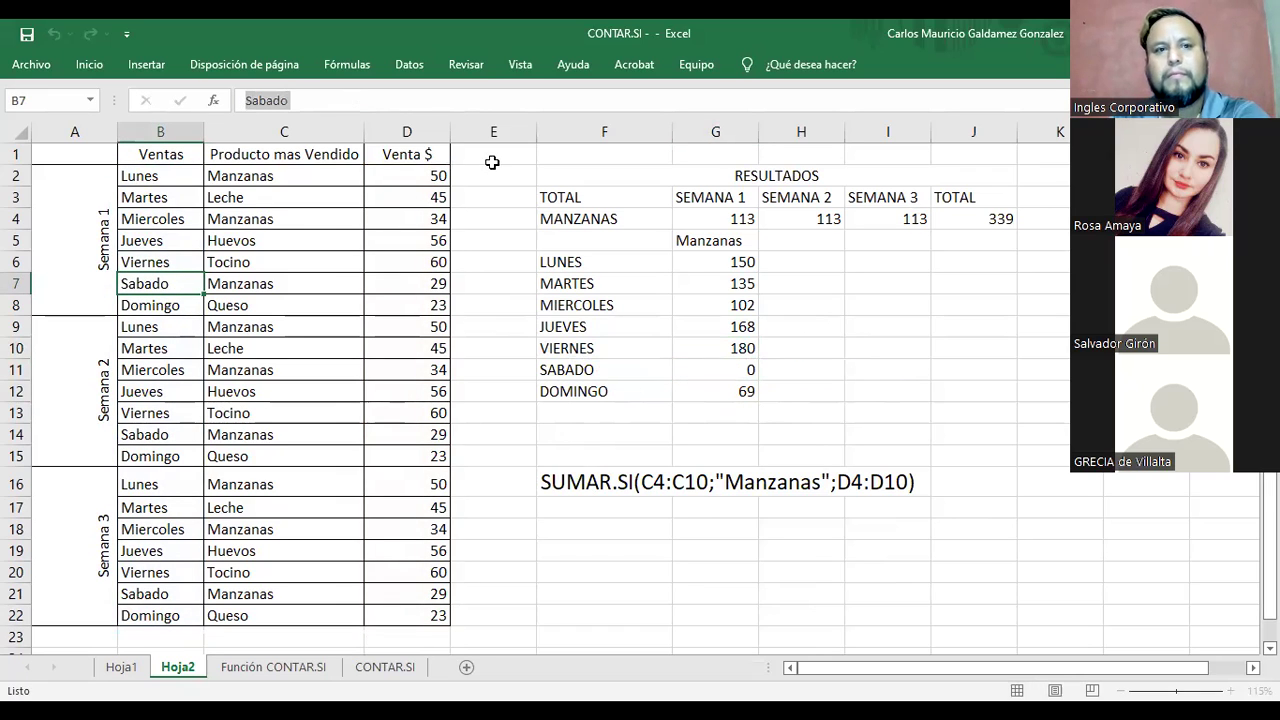
key(Return)
Step: Add a trailing space after Sabado inside the quoted criterion of the SABADO formula in G11
click(720, 372)
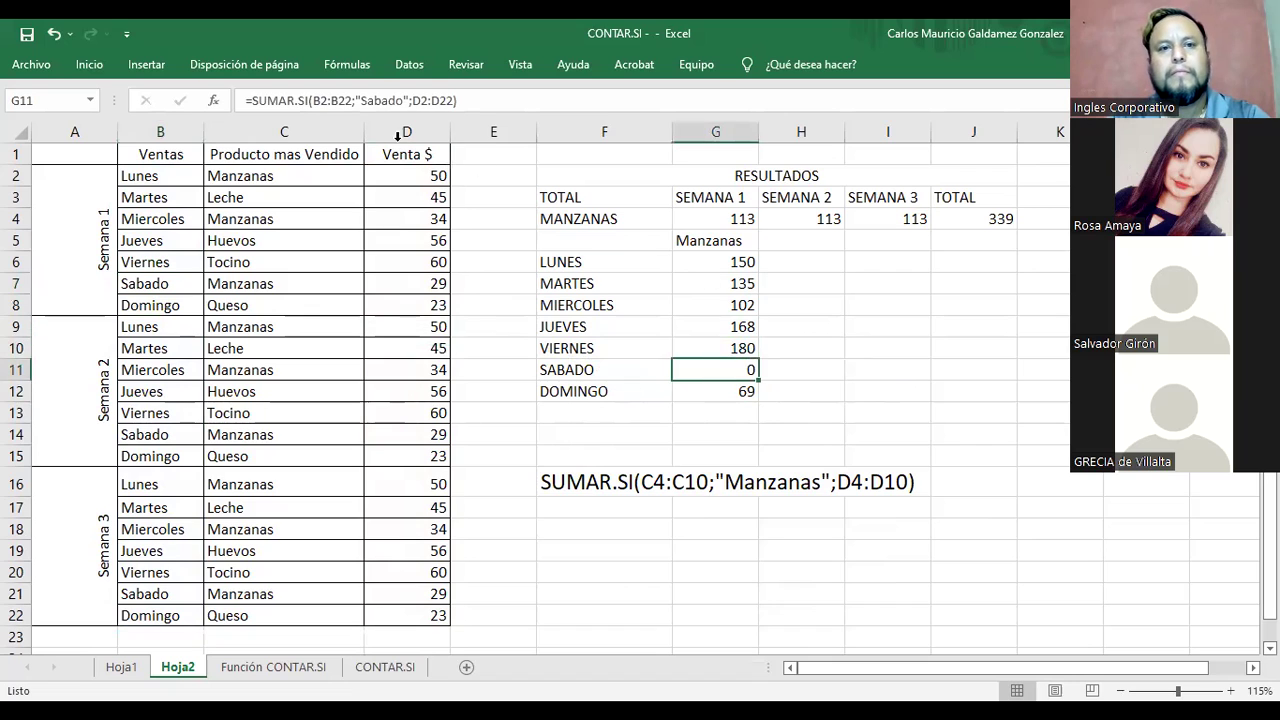
drag(362, 101, 404, 104)
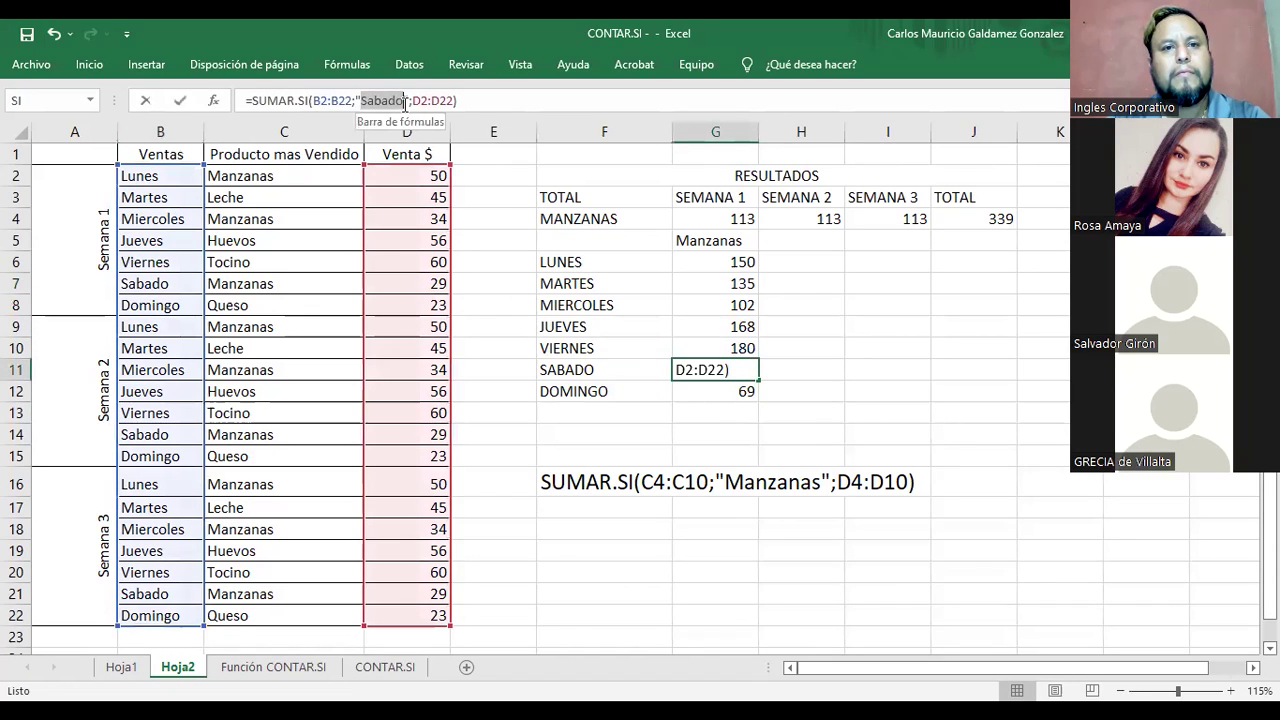
click(404, 104)
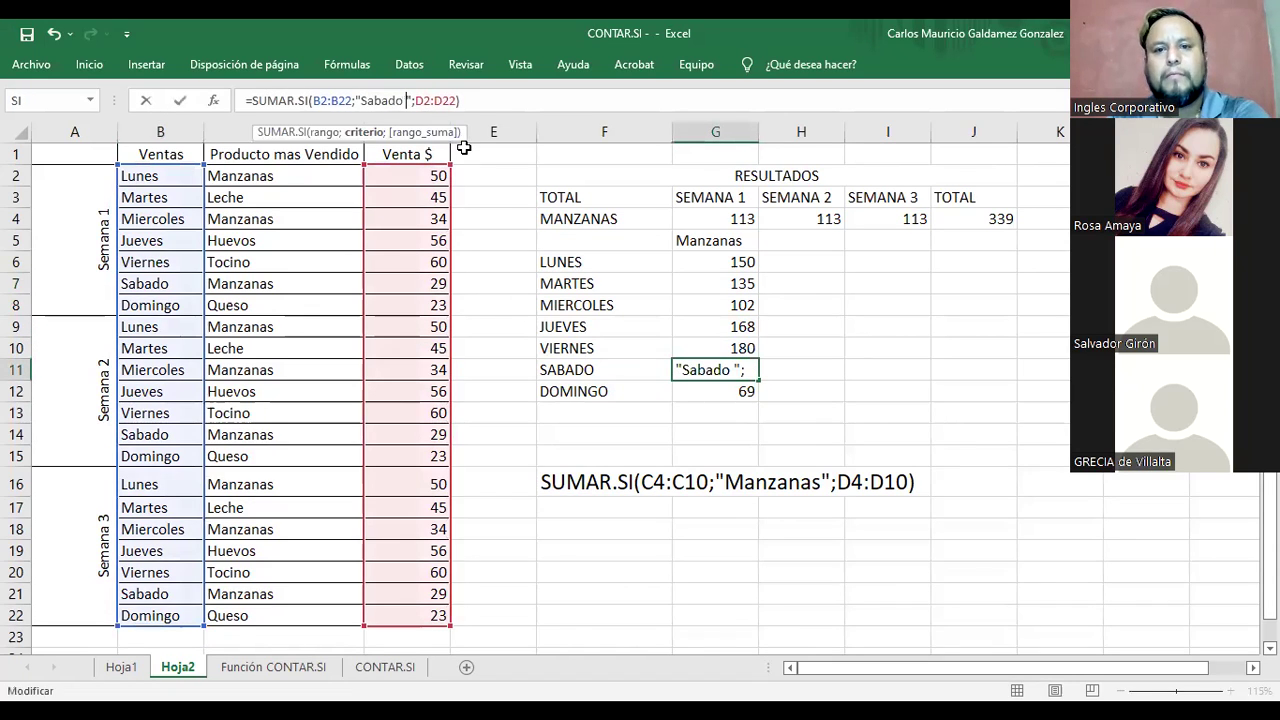
key(Return)
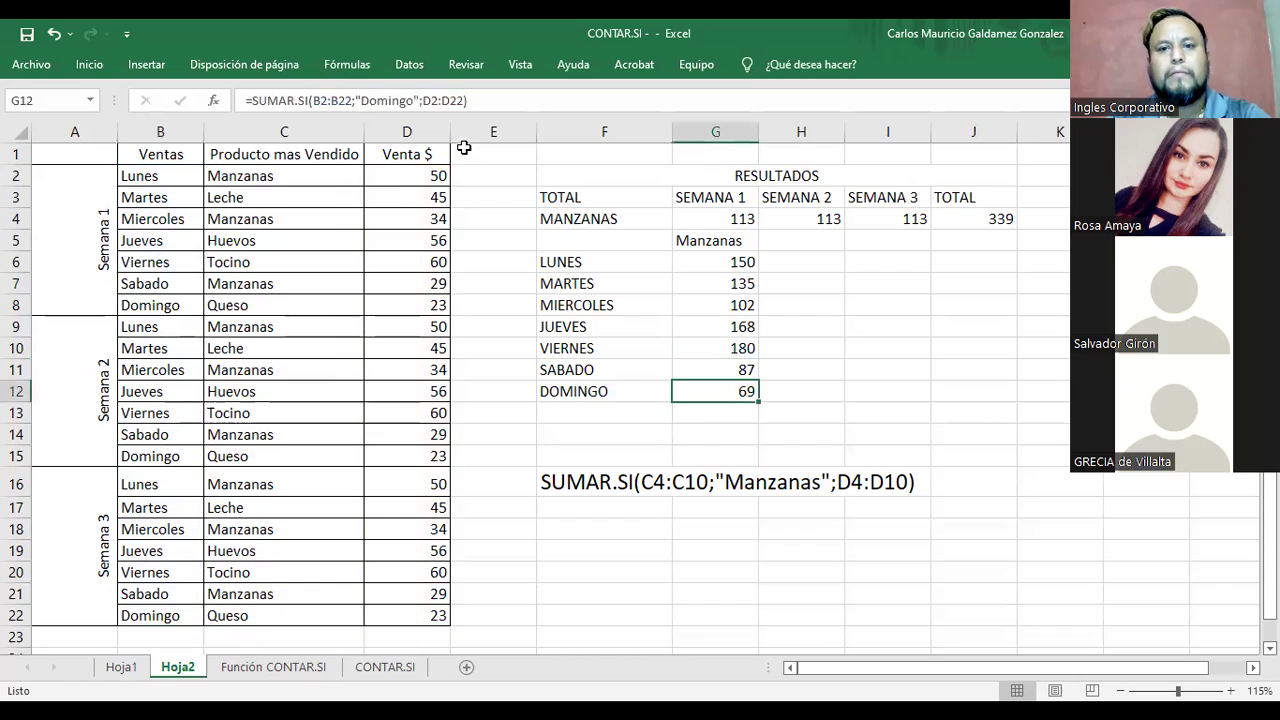
Step: Remove the trailing space after Sabado in the day cells B7 and B14
double_click(185, 277)
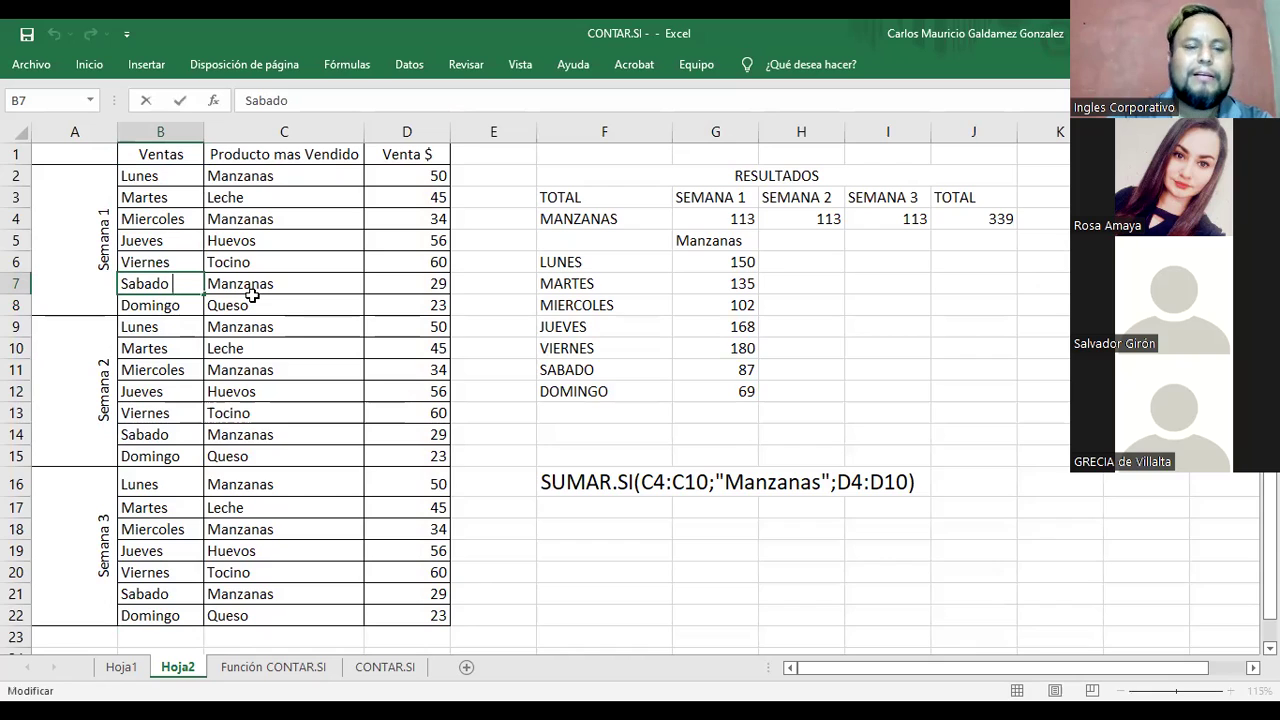
key(Return)
key(Down)
key(Down)
key(Down)
key(Down)
key(Down)
key(Down)
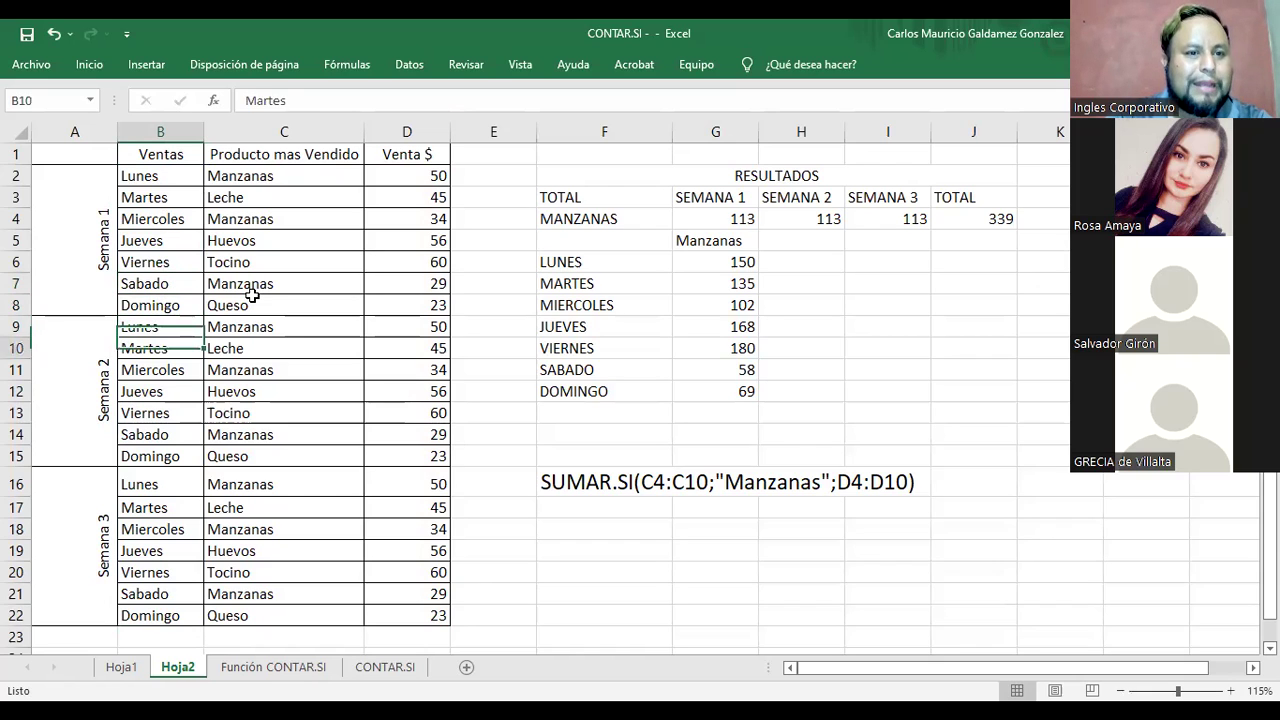
key(F2)
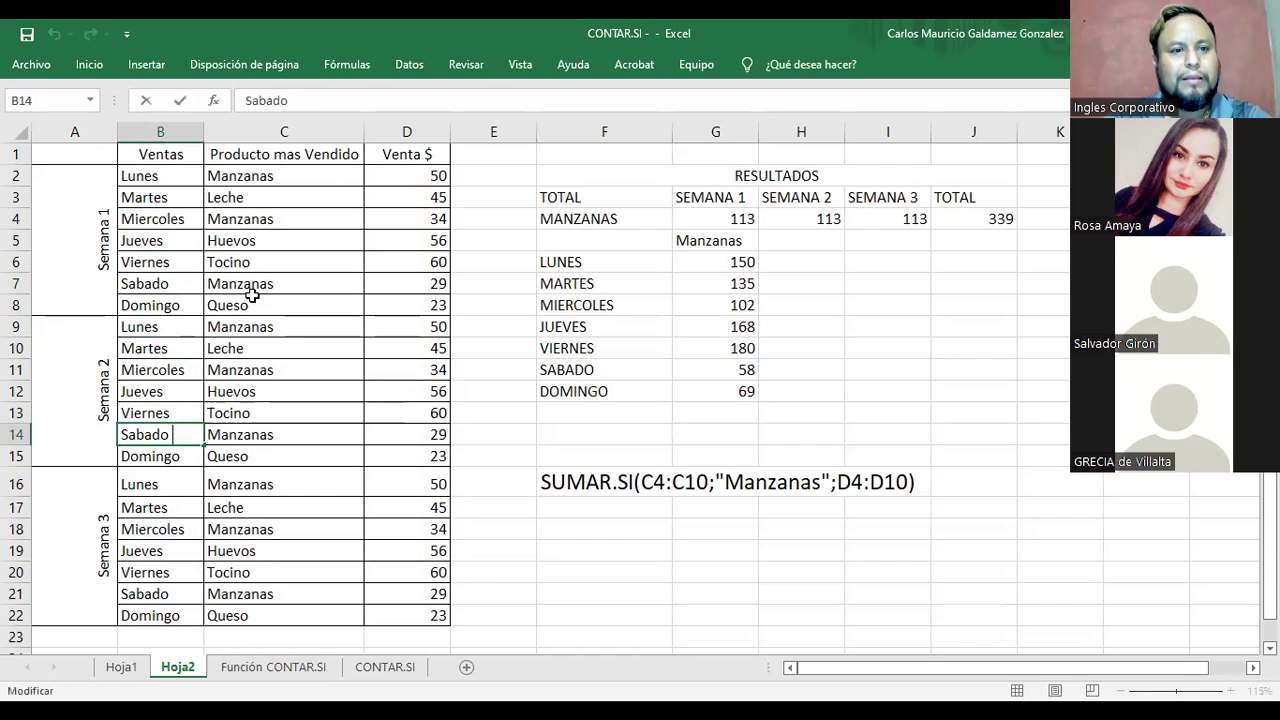
key(Return)
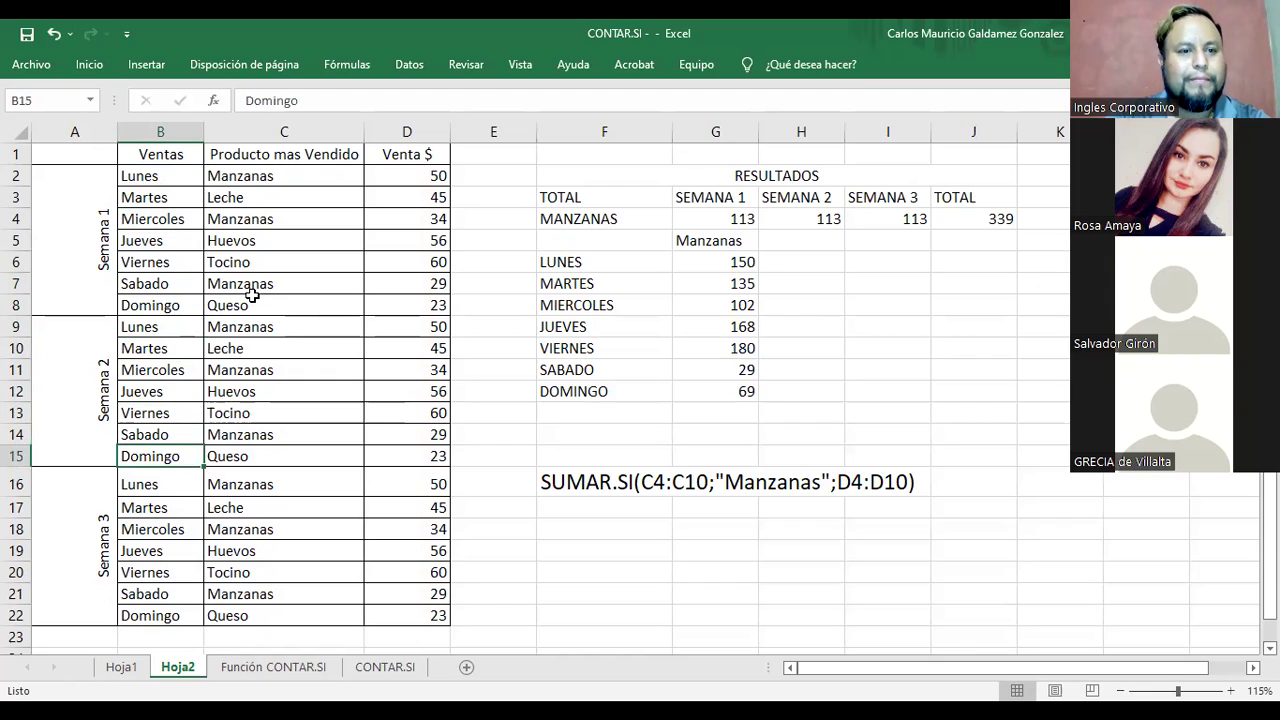
Step: Remove the trailing space after Sabado in the Semana 3 day cell B21
key(Down)
key(Down)
key(Down)
key(Down)
key(Down)
key(Down)
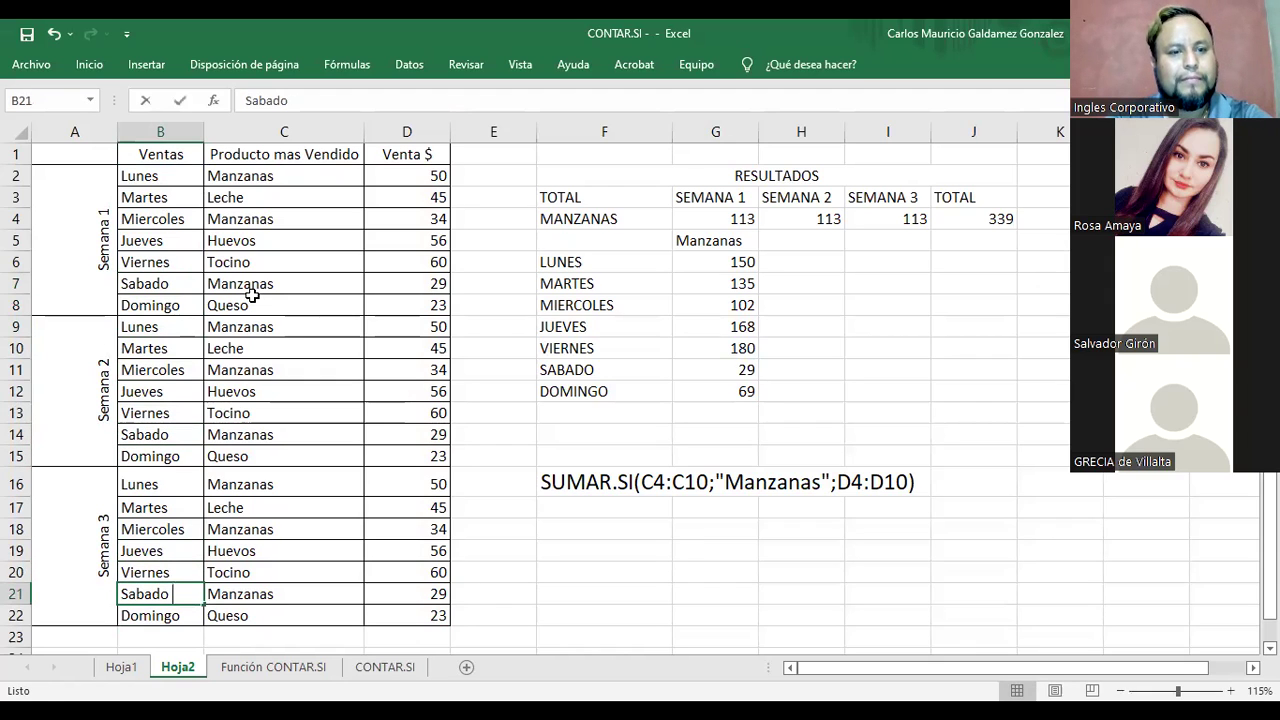
key(Return)
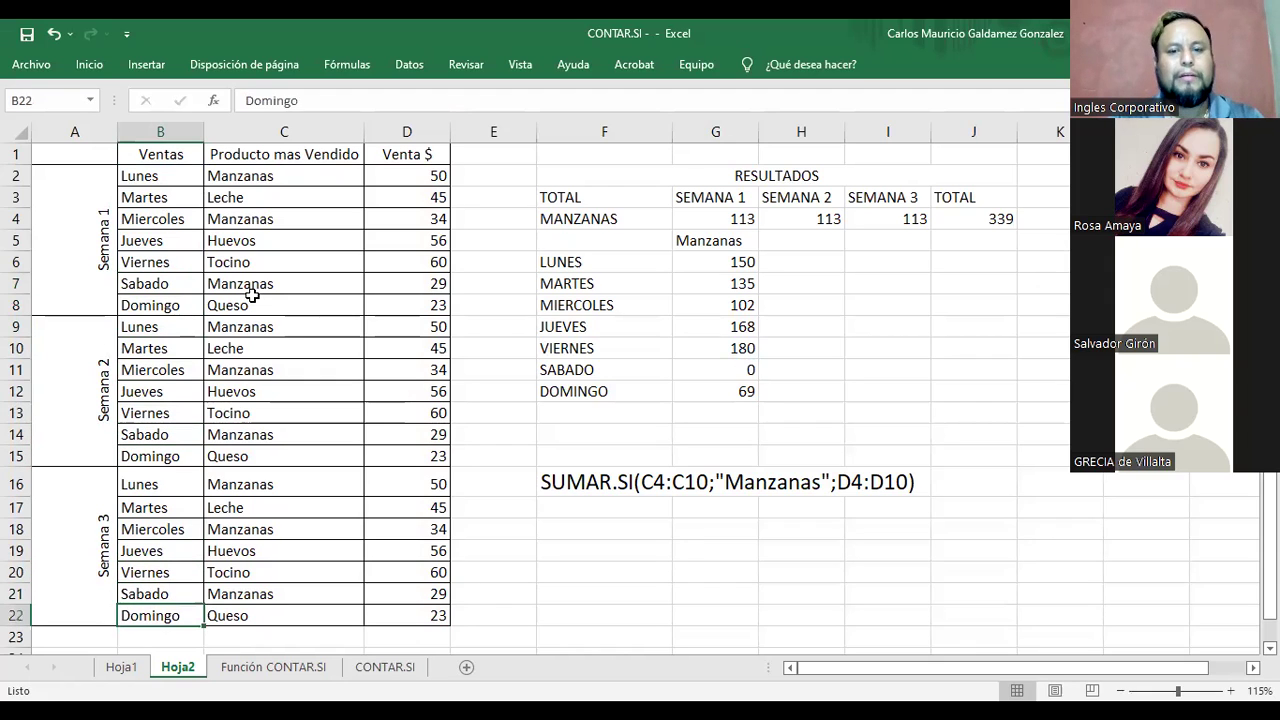
Step: Remove the trailing space from the criterion in G11 so that it reads "Sabado"
click(711, 371)
double_click(710, 375)
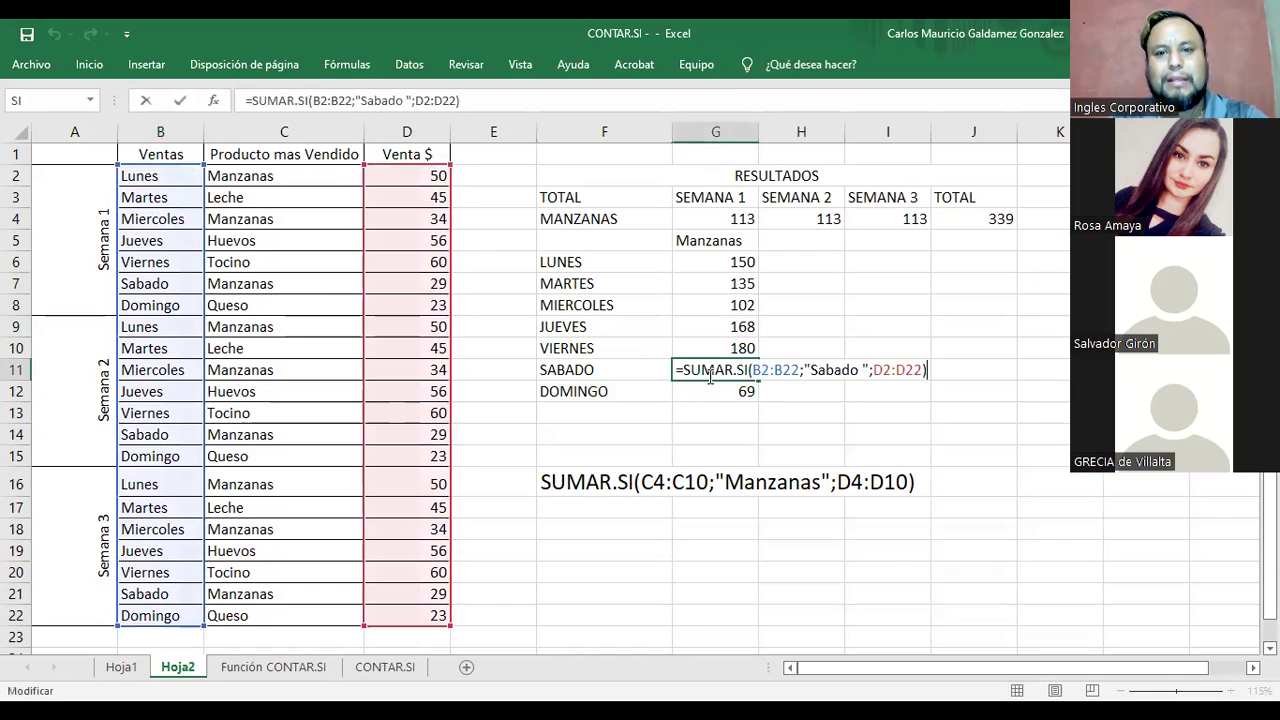
click(864, 372)
key(BackSpace)
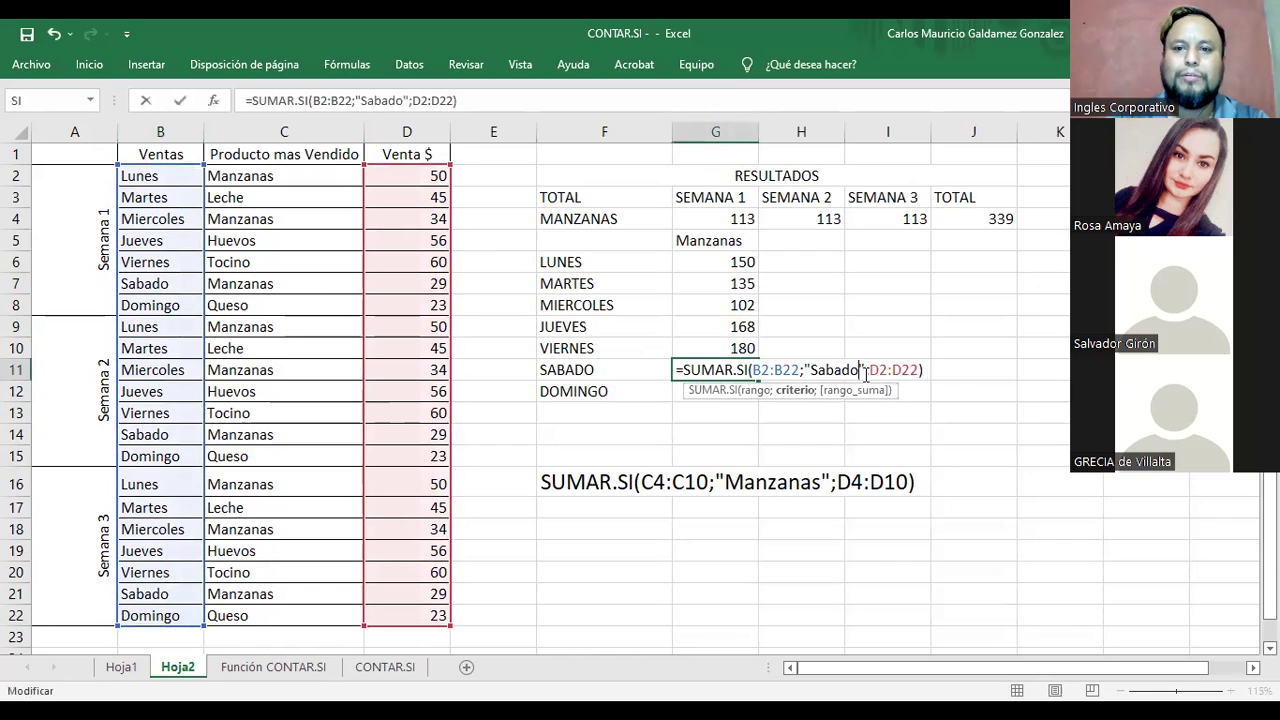
key(Return)
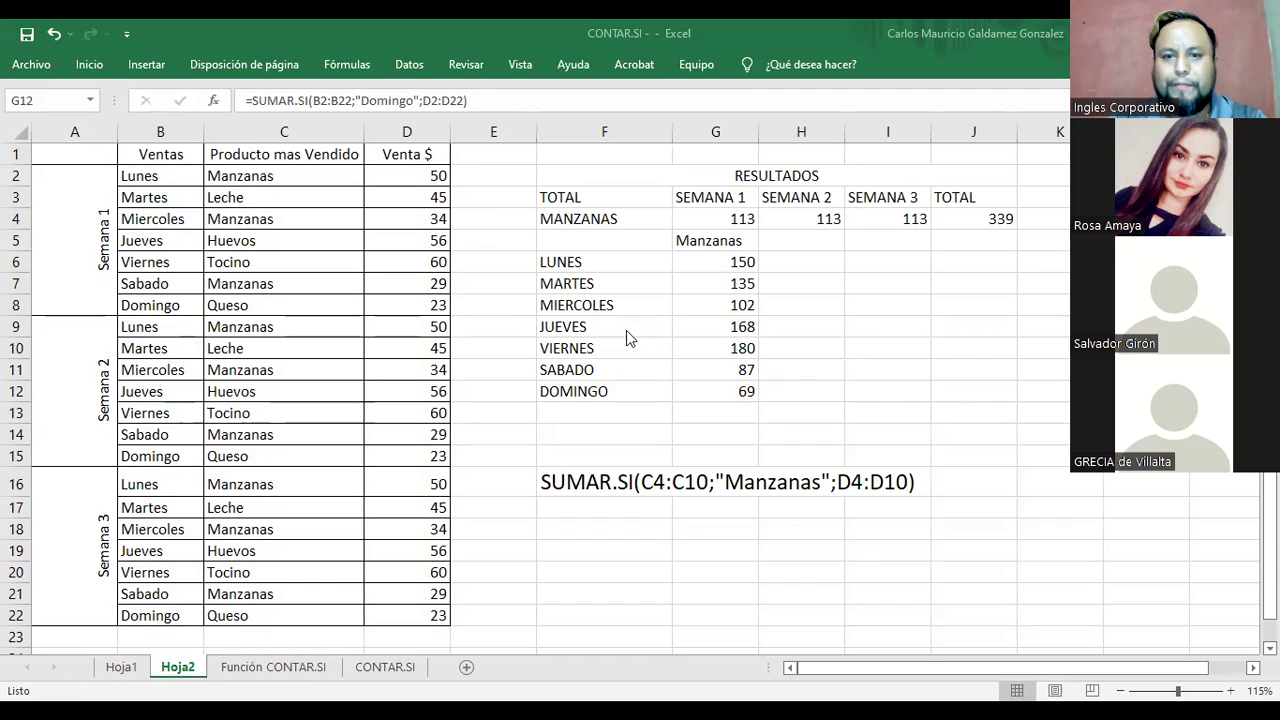
Step: Review the weekday totals in F6:G12, the label in G5 and the ranges used by the LUNES formula in G6
drag(573, 268, 722, 391)
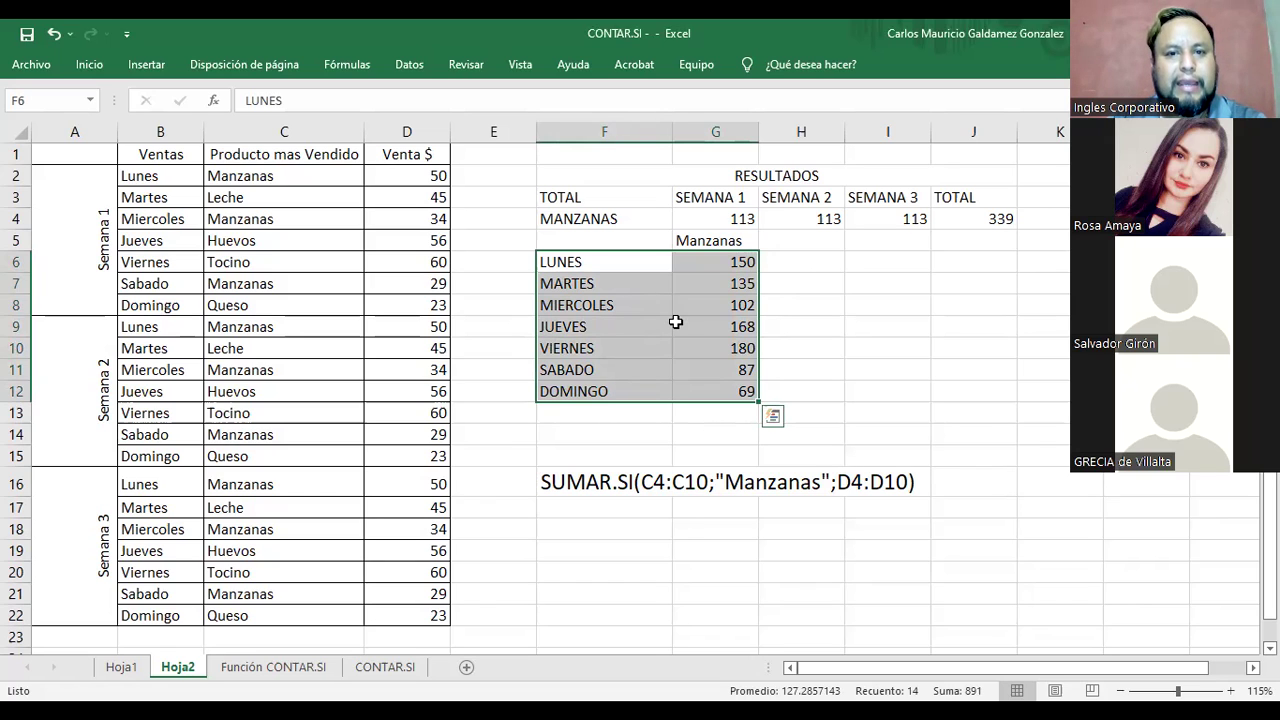
click(705, 264)
click(694, 243)
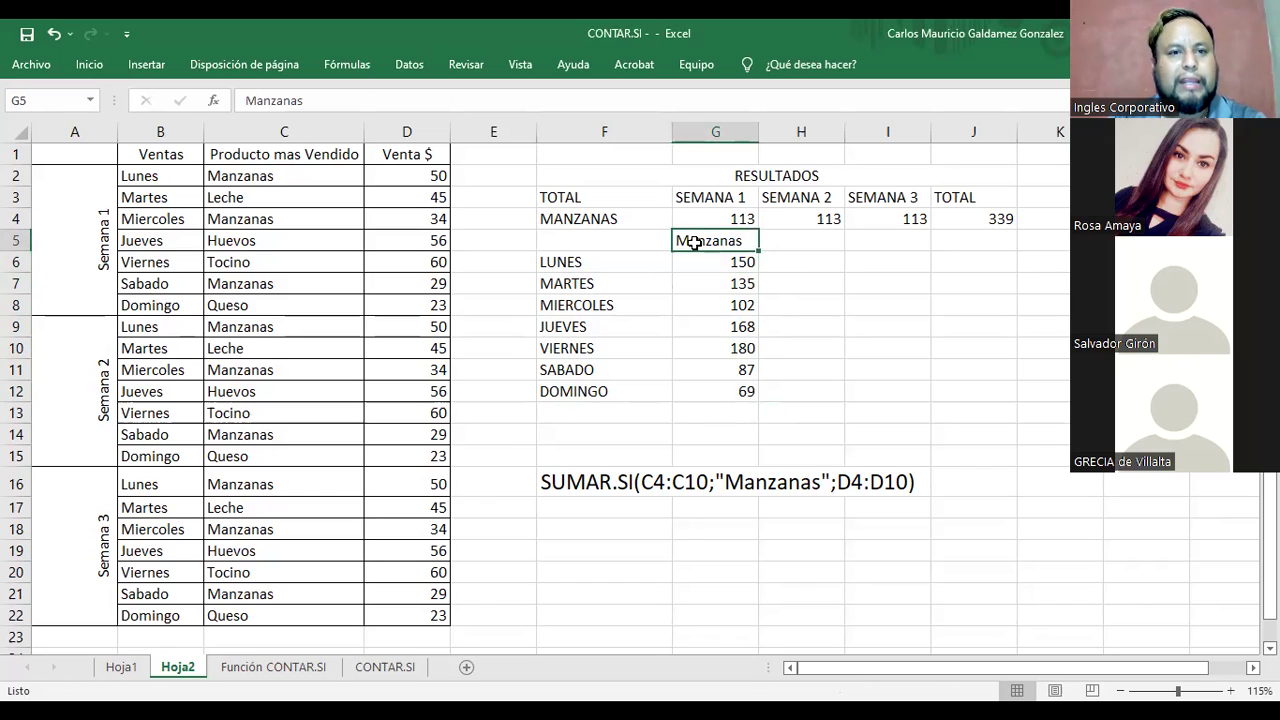
click(722, 265)
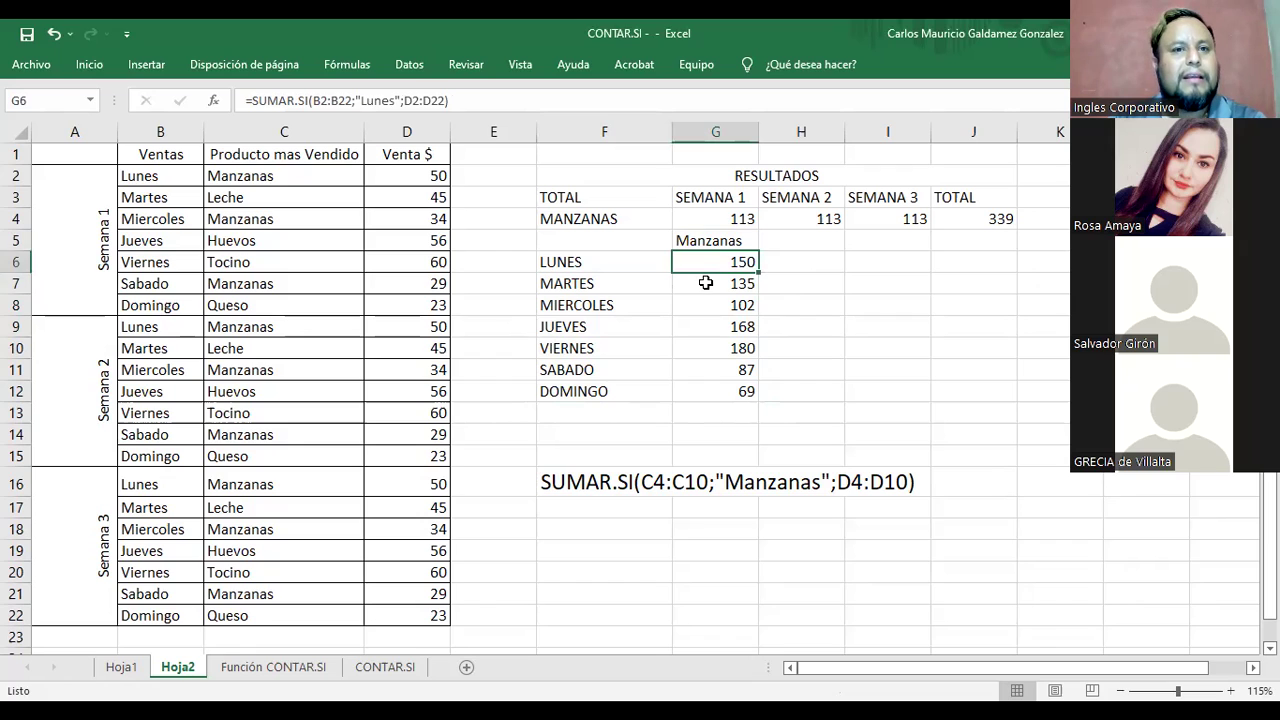
click(705, 283)
click(712, 267)
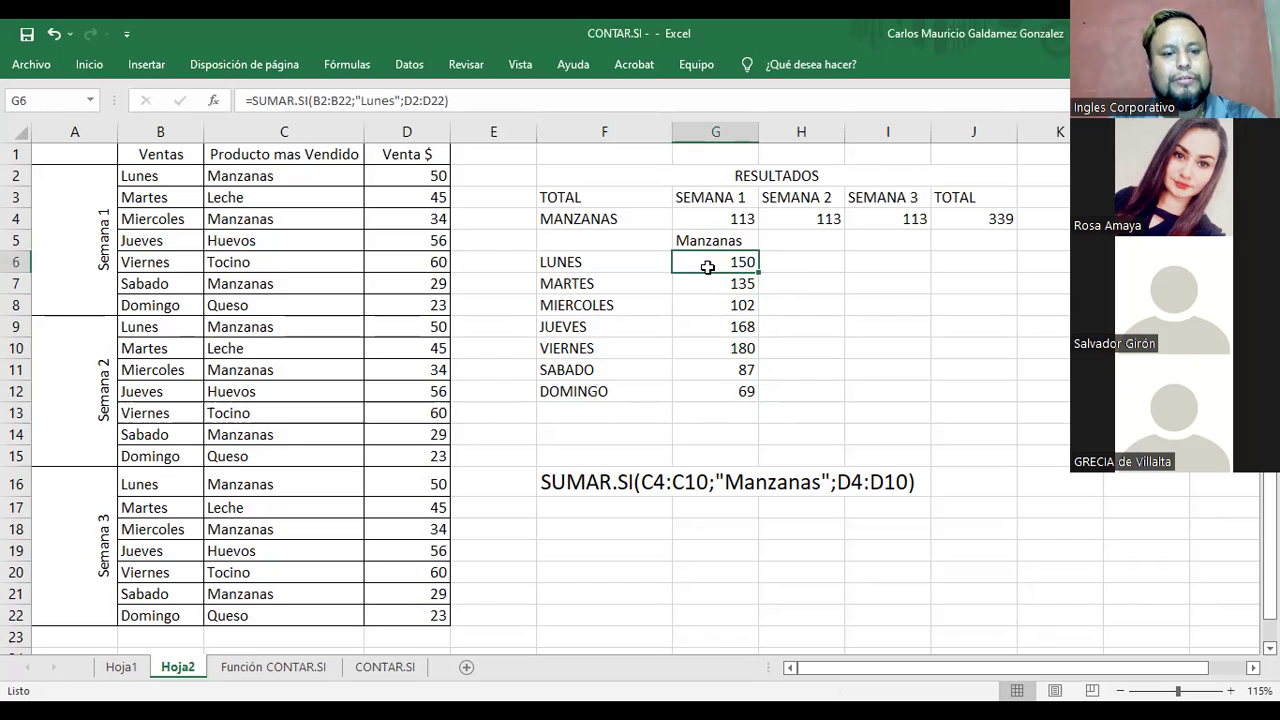
double_click(707, 267)
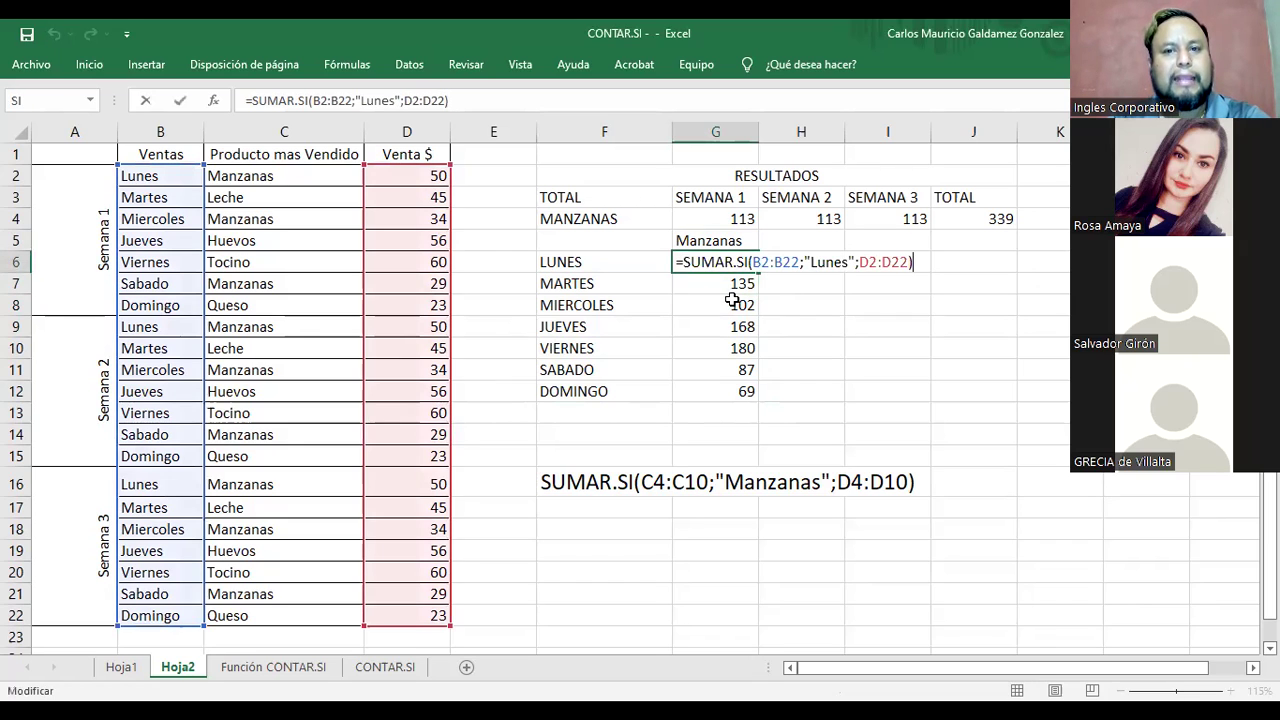
key(Escape)
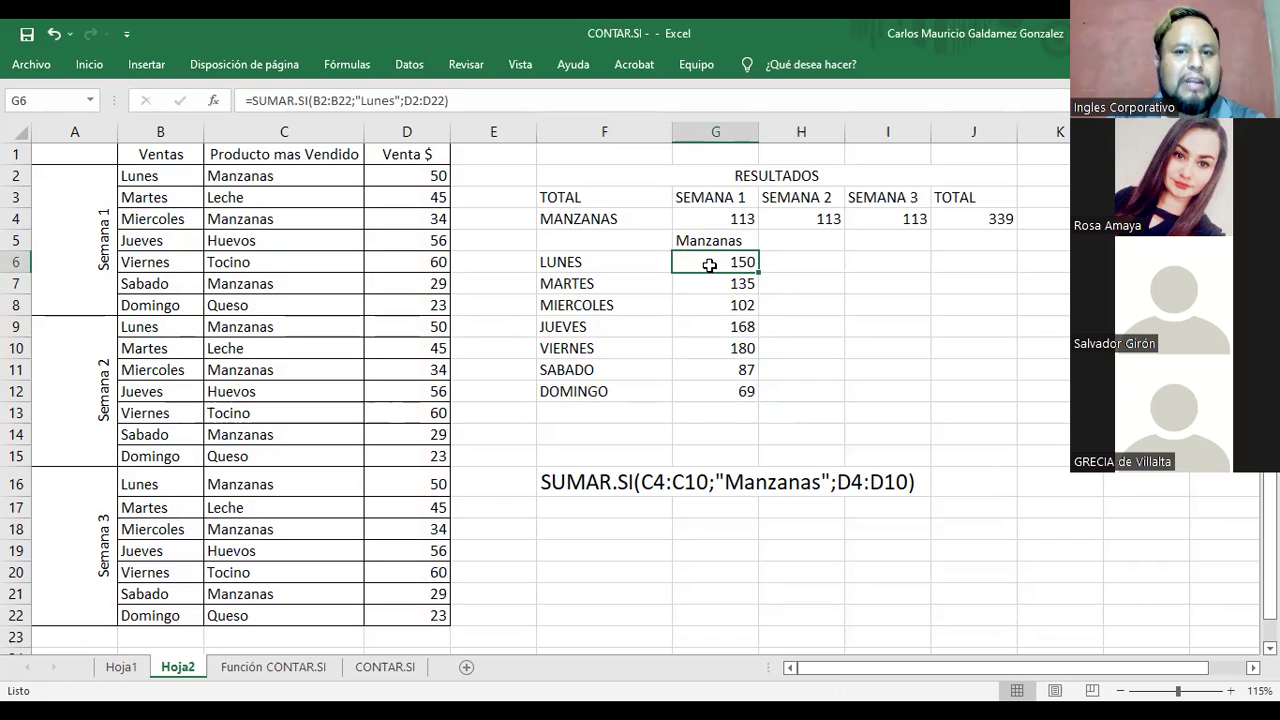
Step: Clear the Manzanas label from G5 above the weekday totals
click(729, 236)
key(Delete)
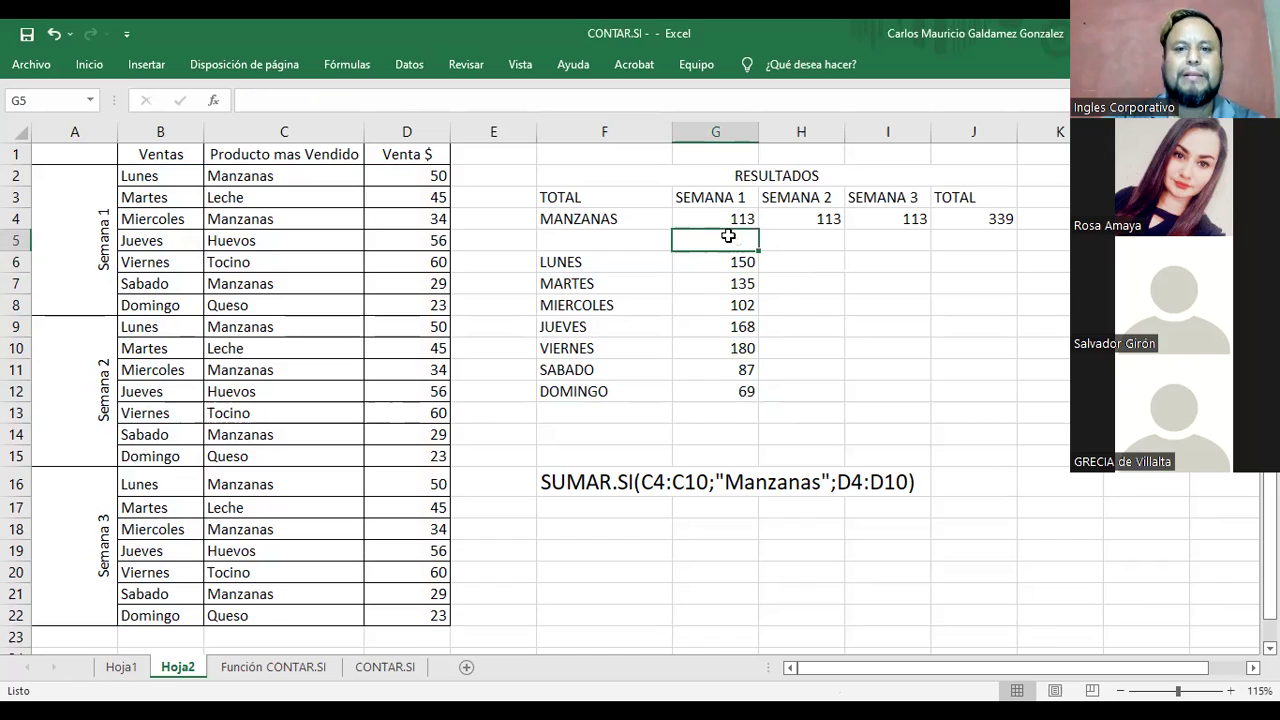
Step: Review the total of G6:G12 and the individual weekday formulas from MIERCOLES in G8 to DOMINGO in G12
drag(720, 333, 724, 387)
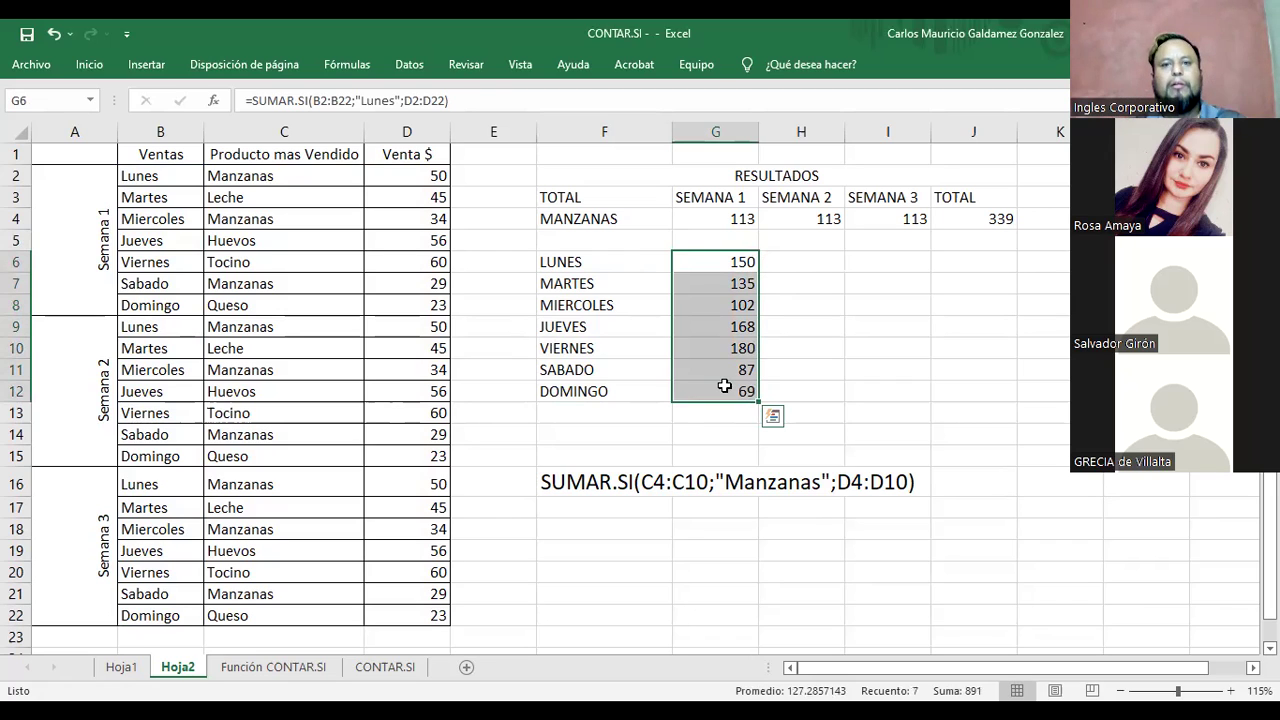
click(722, 306)
click(714, 330)
click(718, 350)
click(720, 371)
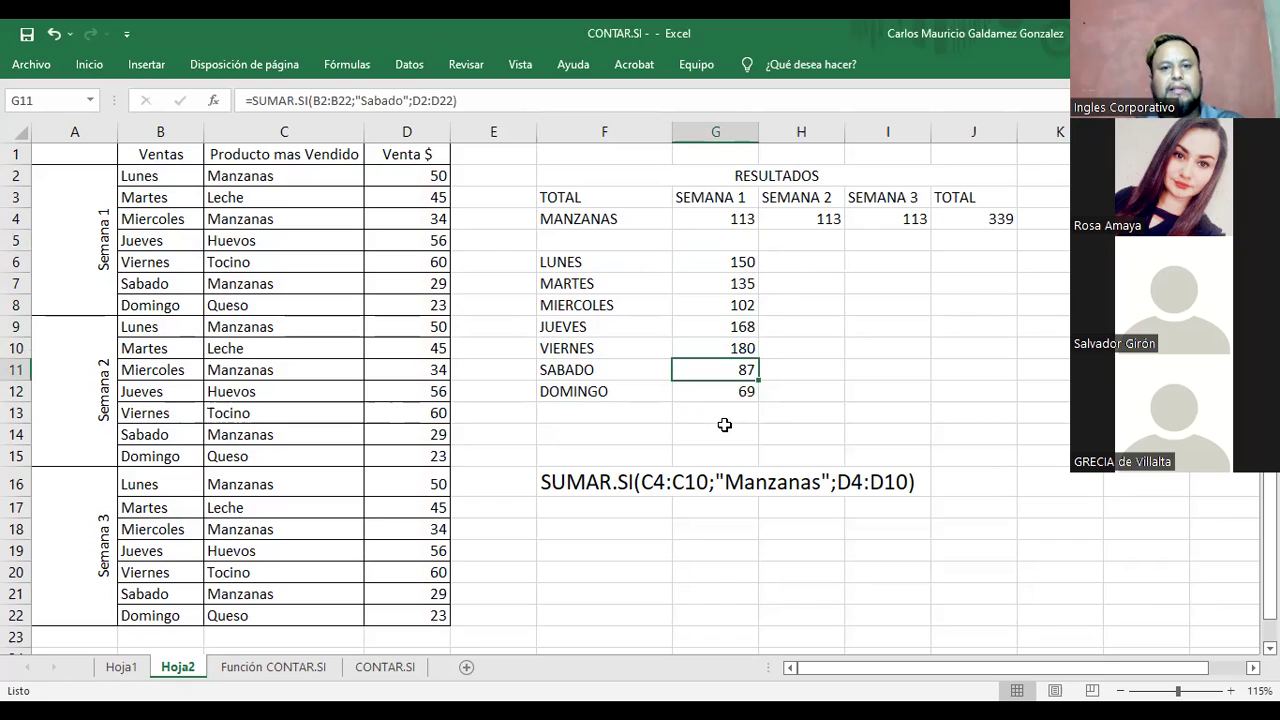
click(710, 392)
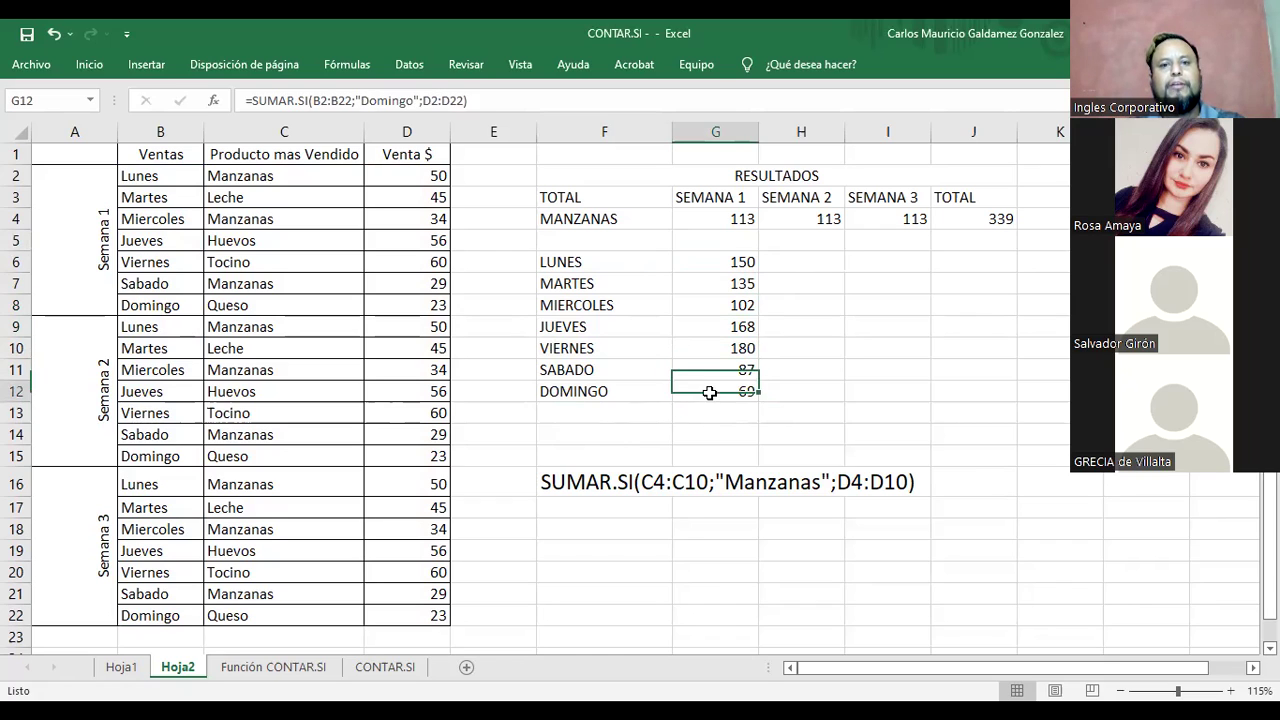
Step: Select the three Sunday sales values in D8, D15 and D22 to check their sum against the DOMINGO total
click(424, 306)
ctrl+click(415, 456)
ctrl+click(426, 614)
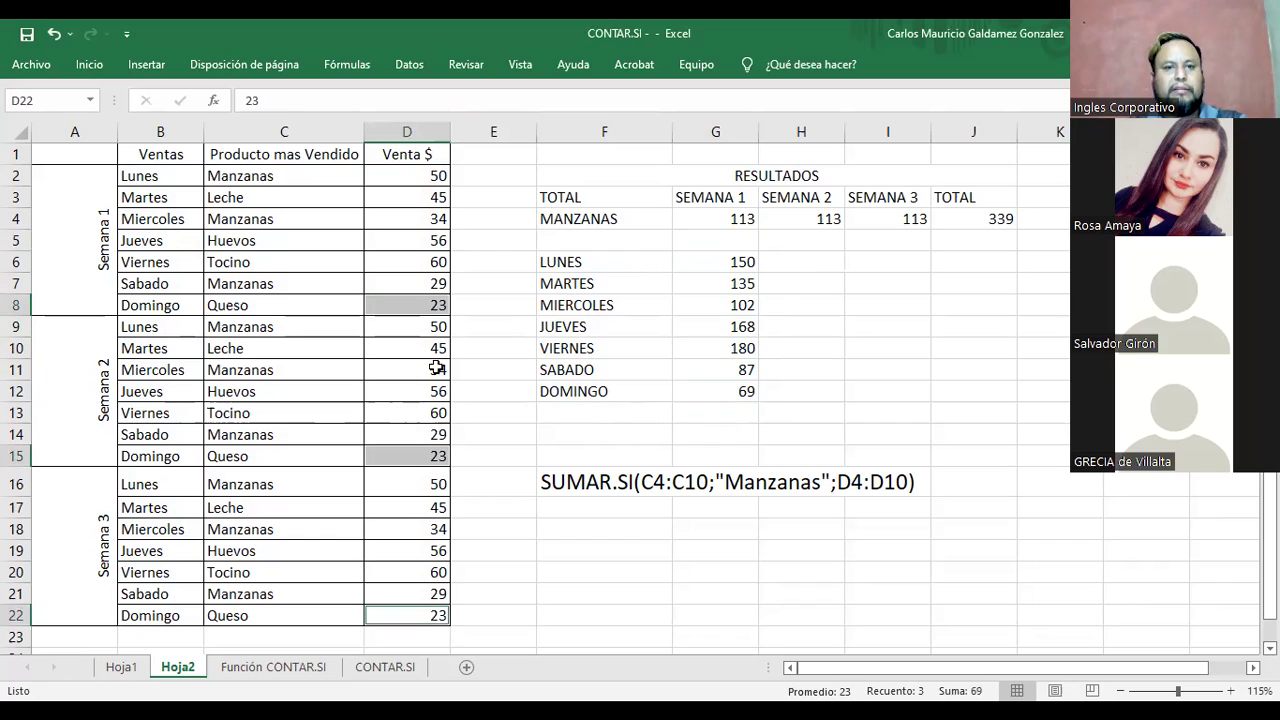
Step: Check the sum of the Saturday sales in D7, D14 and D21, and the weekday totals in F6:G12
click(416, 283)
ctrl+click(400, 432)
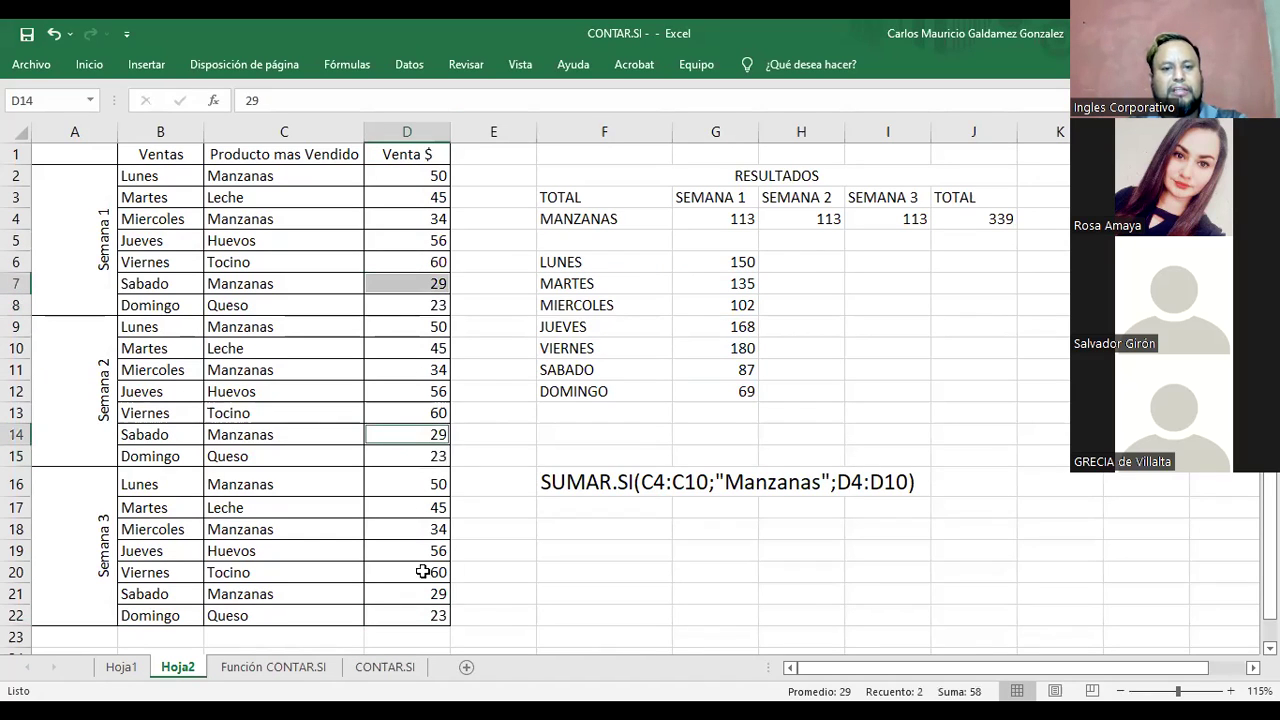
ctrl+click(418, 588)
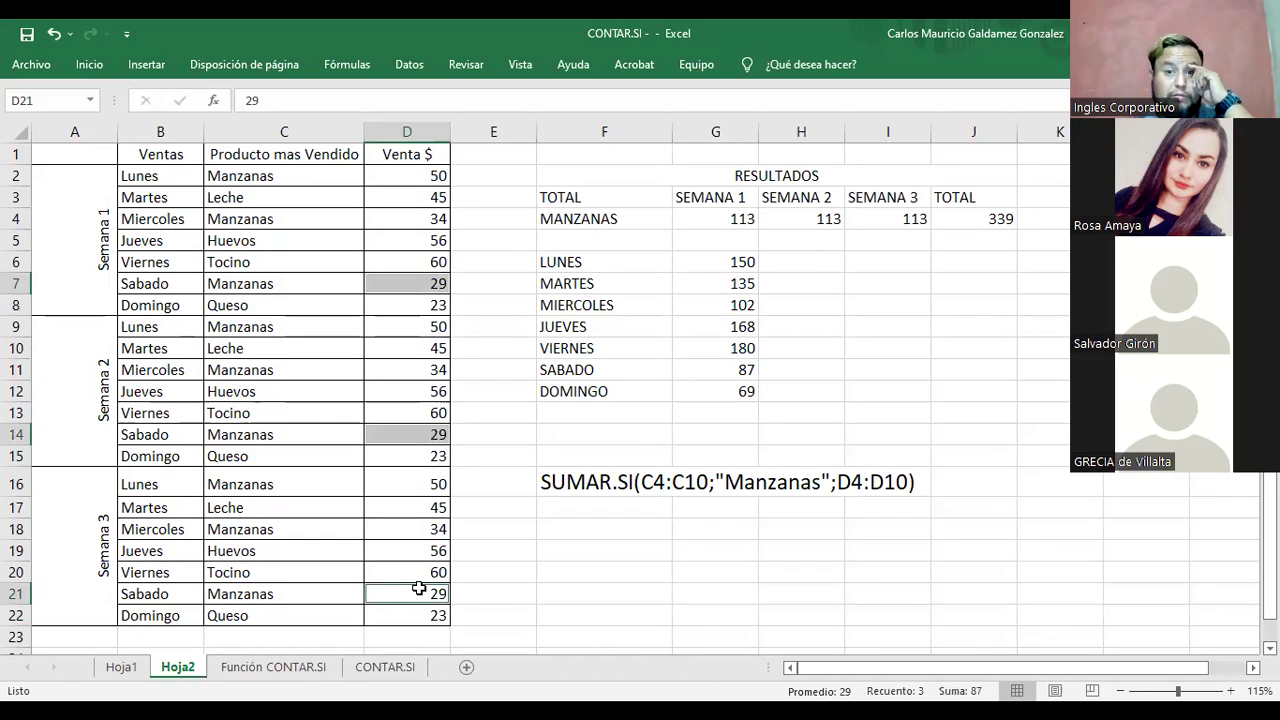
drag(604, 261, 710, 390)
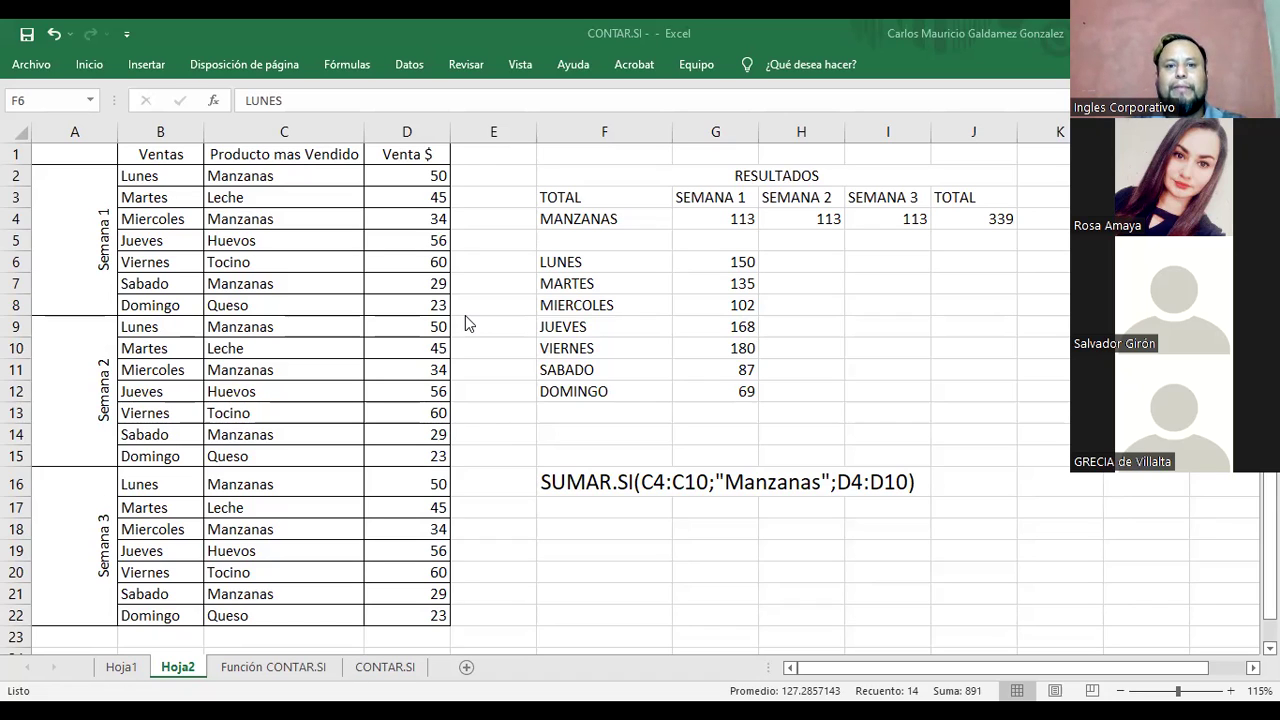
click(566, 262)
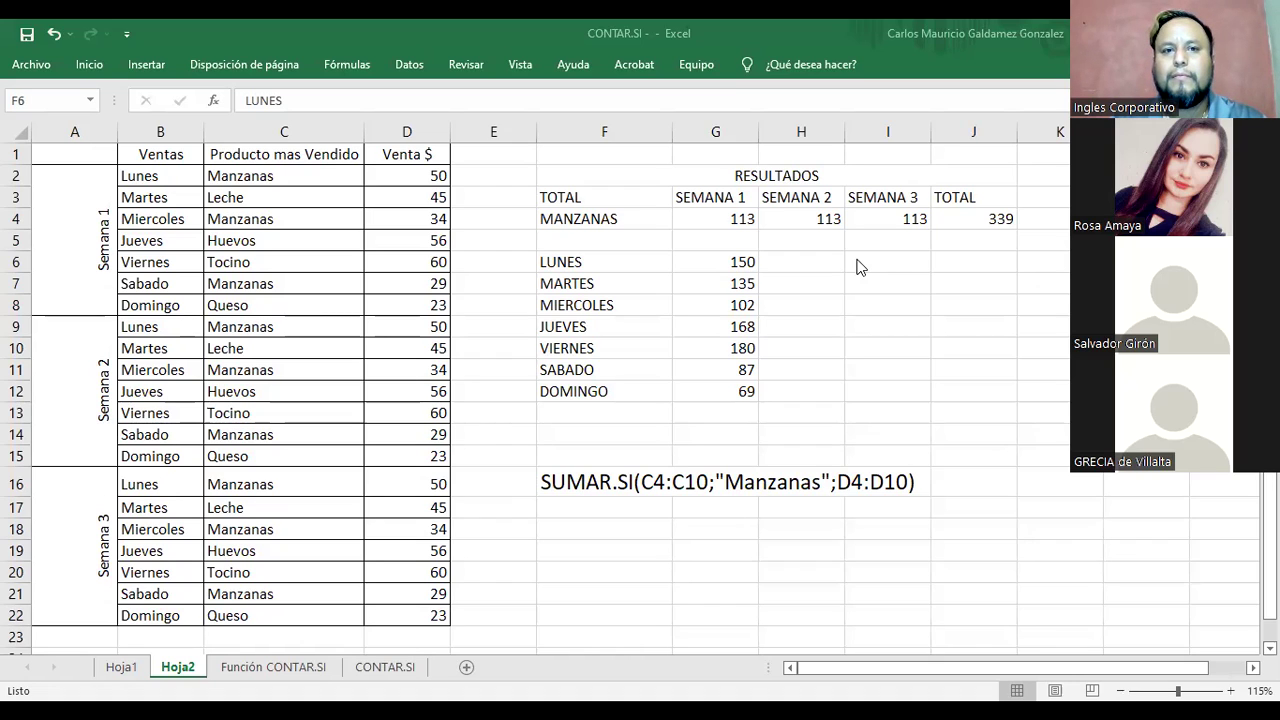
Step: Apply the dollar accounting number format to the sales values in D2:D22
drag(423, 175, 403, 614)
click(89, 66)
click(603, 128)
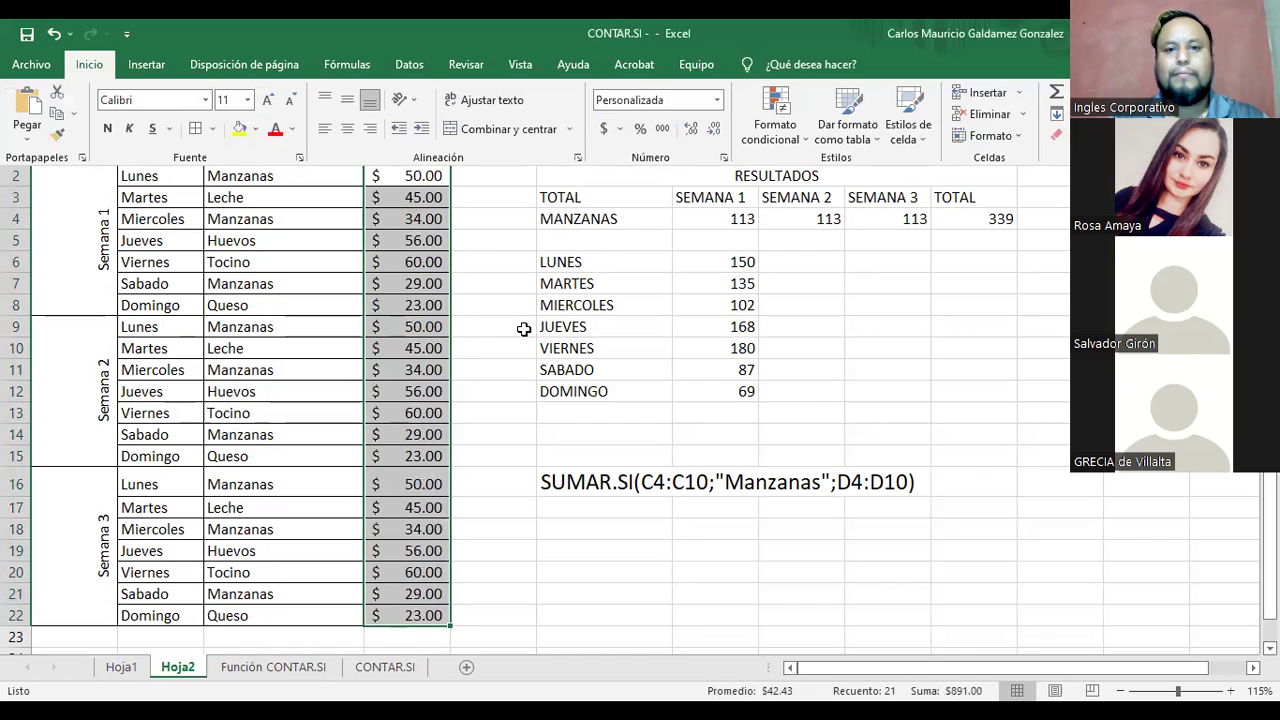
Step: Apply the dollar accounting number format to the Manzanas totals in G4:J4 and the weekday totals in G6:G12
drag(722, 218, 1000, 218)
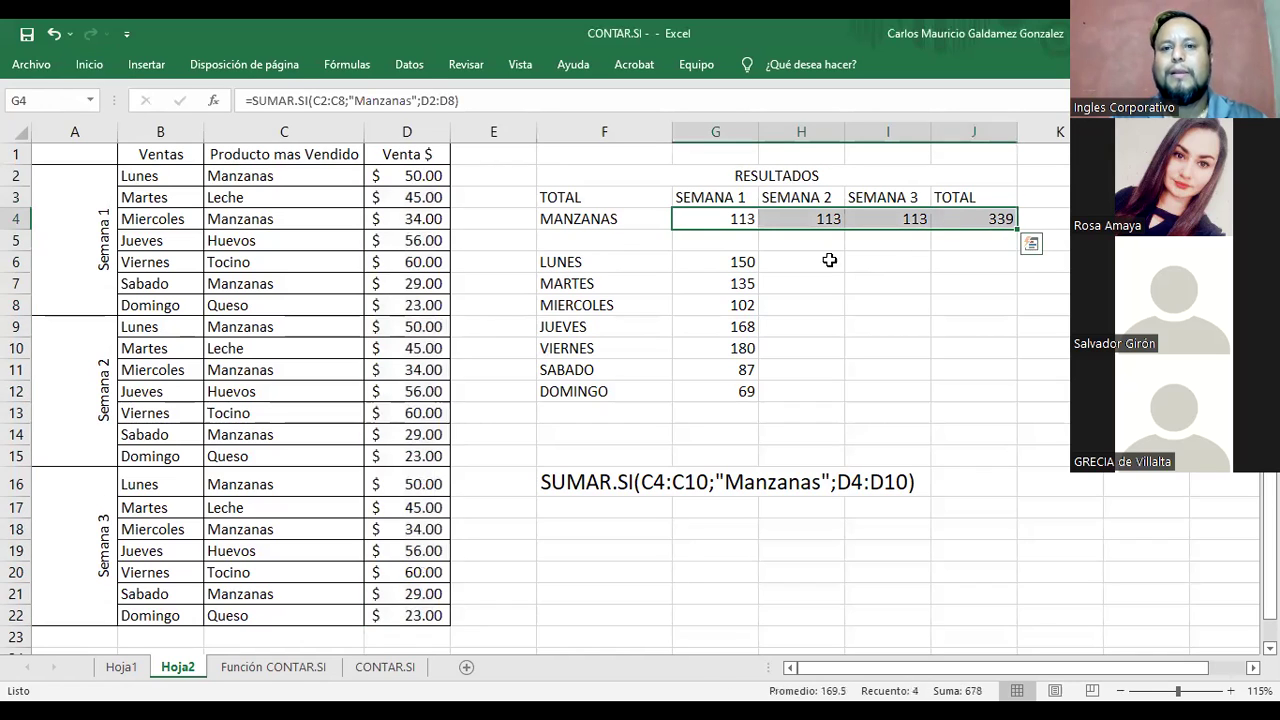
drag(711, 262, 718, 391)
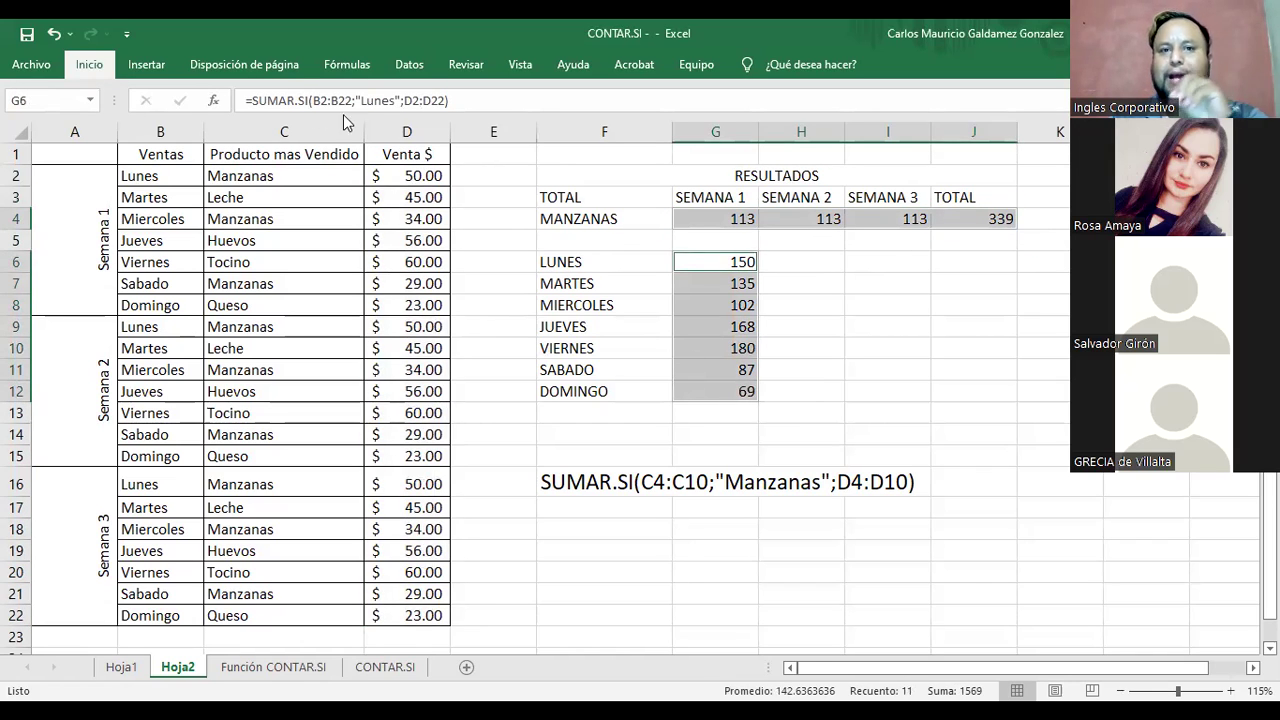
click(89, 64)
click(604, 128)
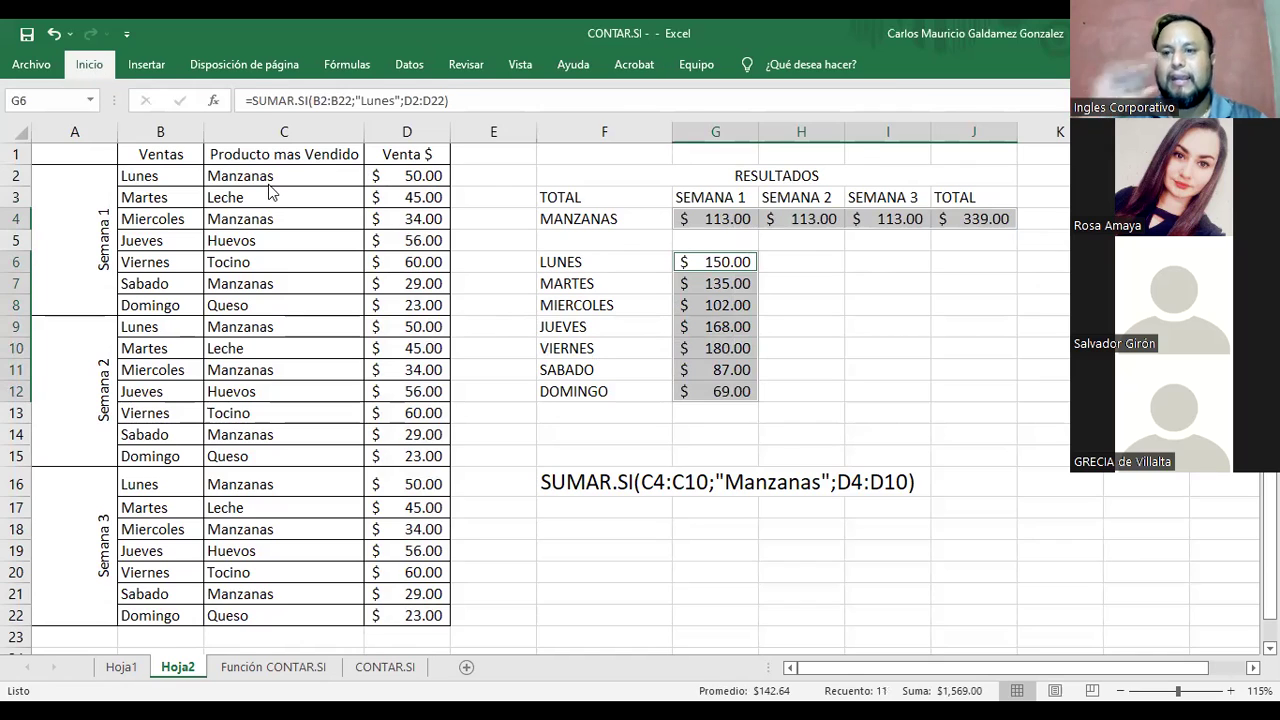
Step: Review the SUMAR.SI formula behind the LUNES total in G6
click(89, 64)
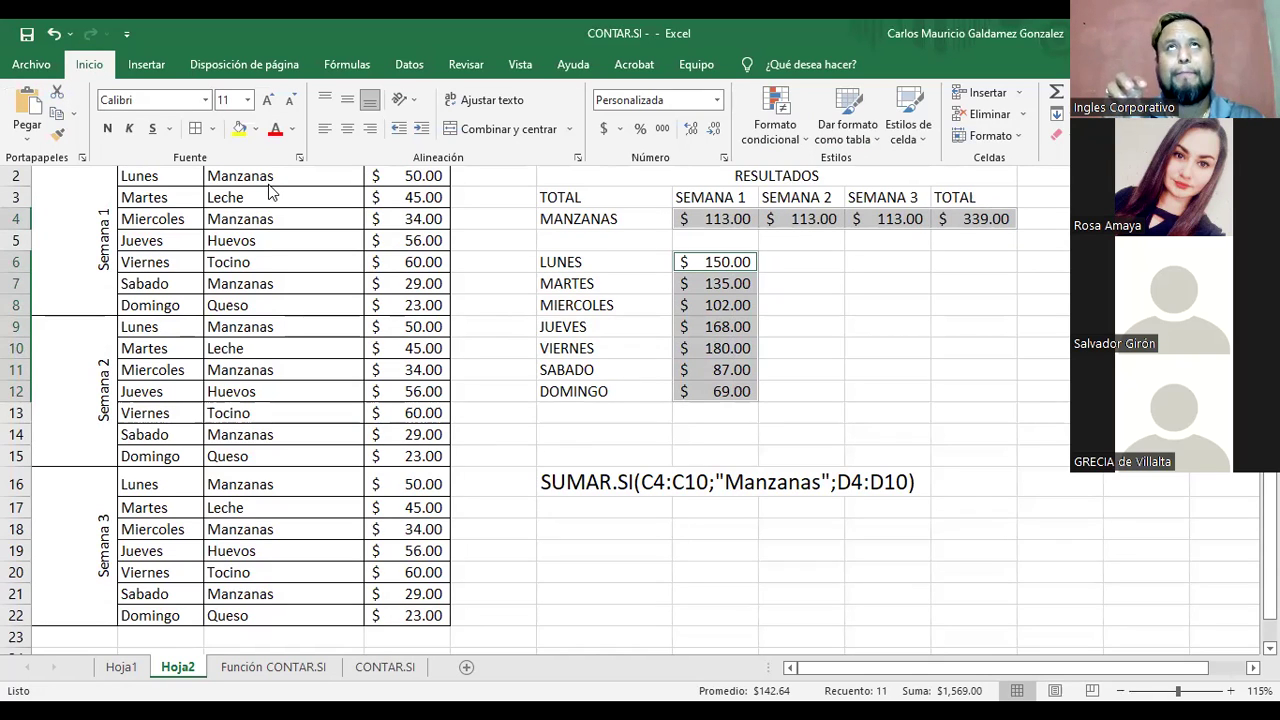
click(735, 261)
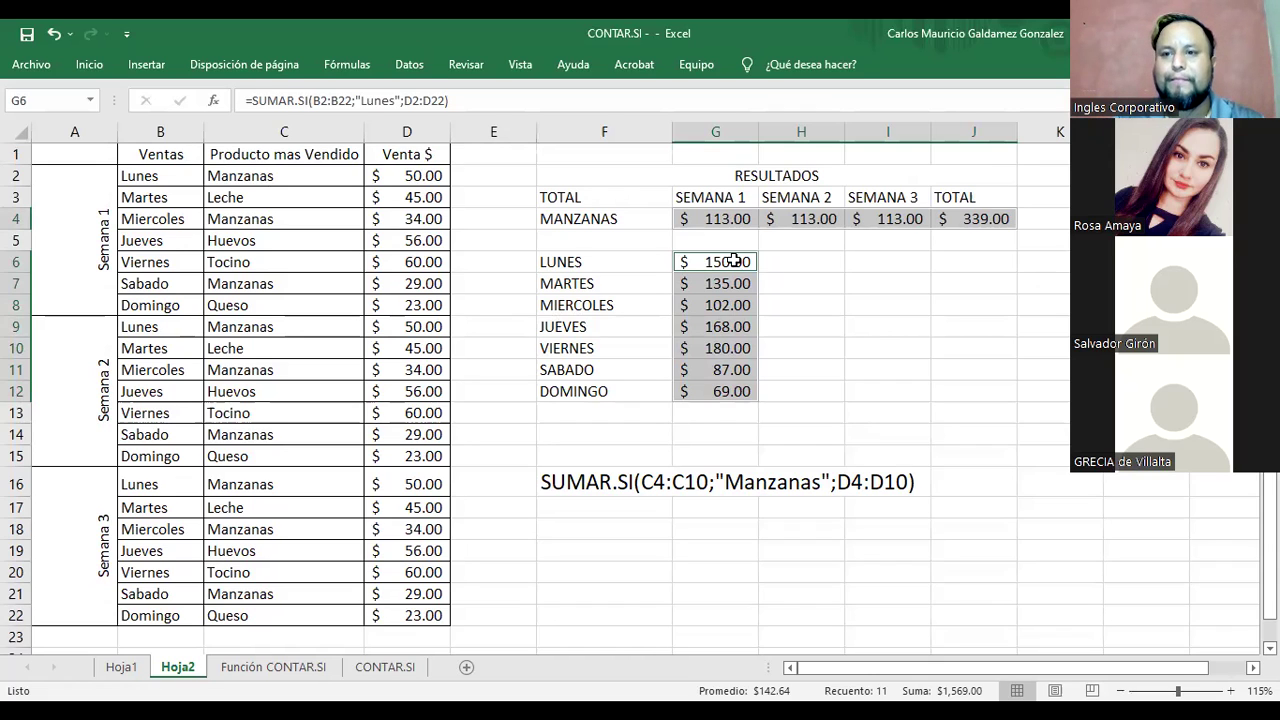
click(735, 261)
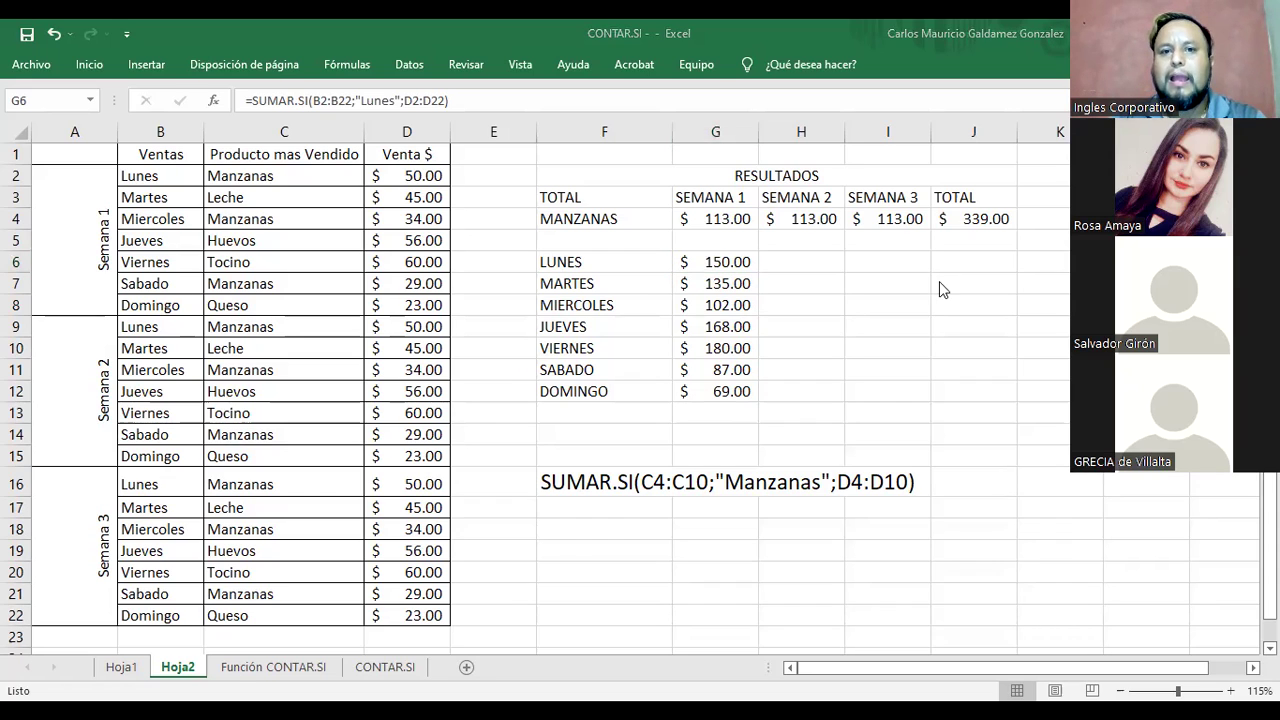
click(704, 240)
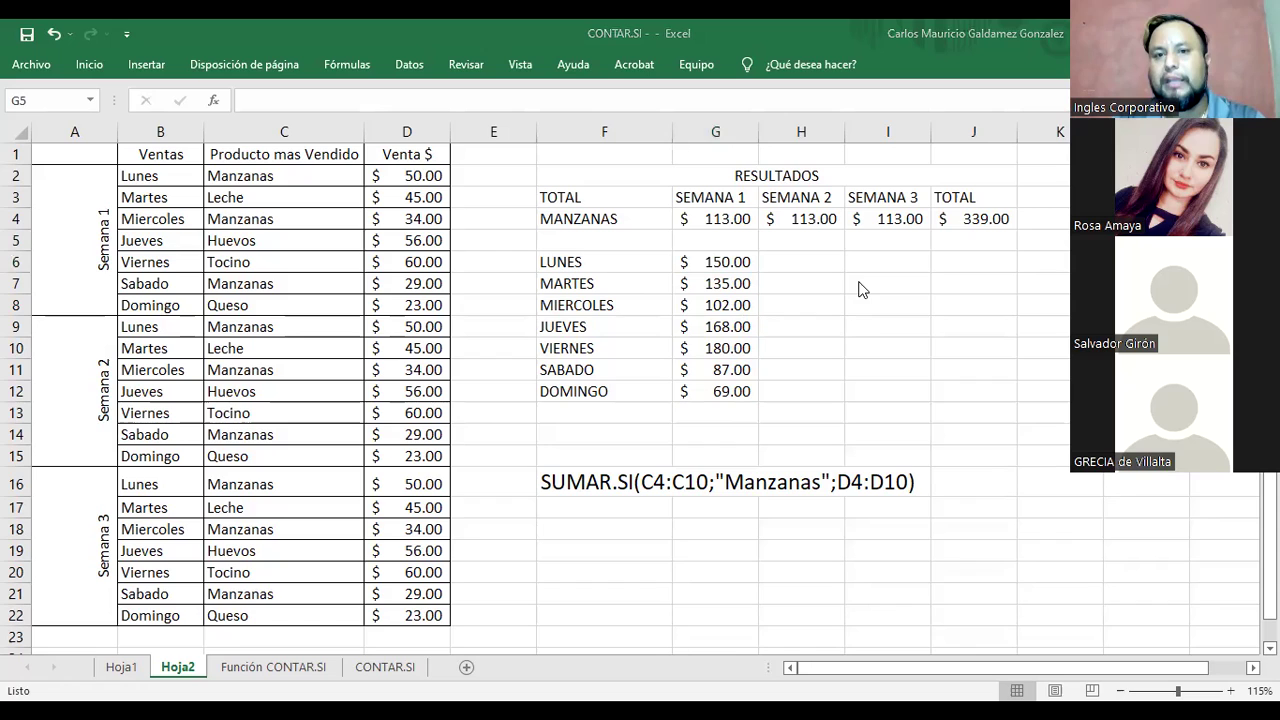
click(716, 260)
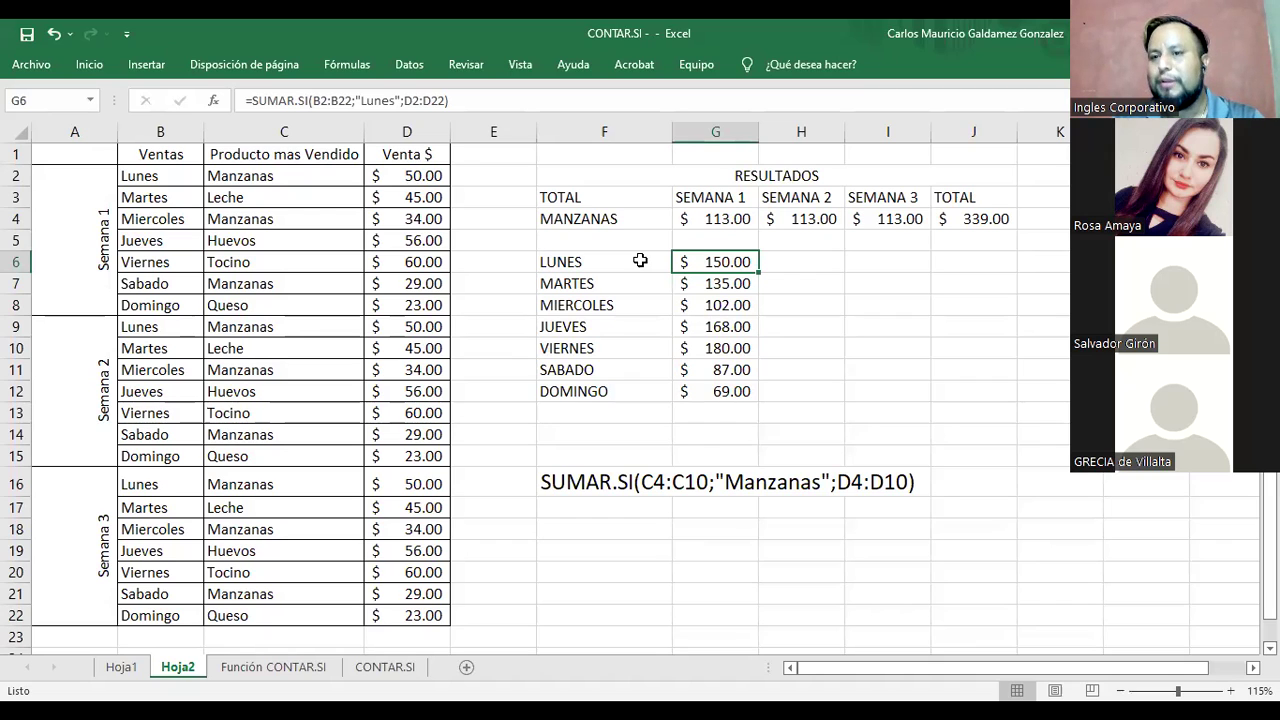
click(283, 103)
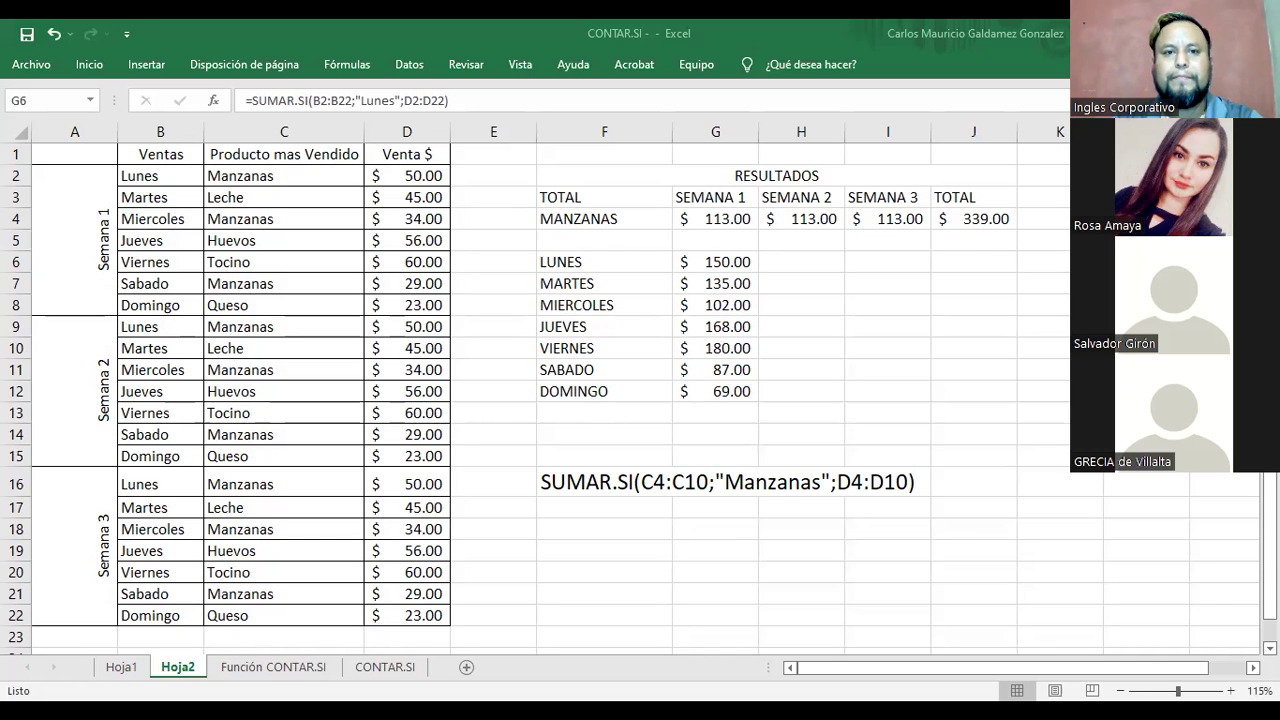
Step: Switch to the PowerPoint slide show and advance past the slide on the SUMAR.SI function
key(alt+Tab)
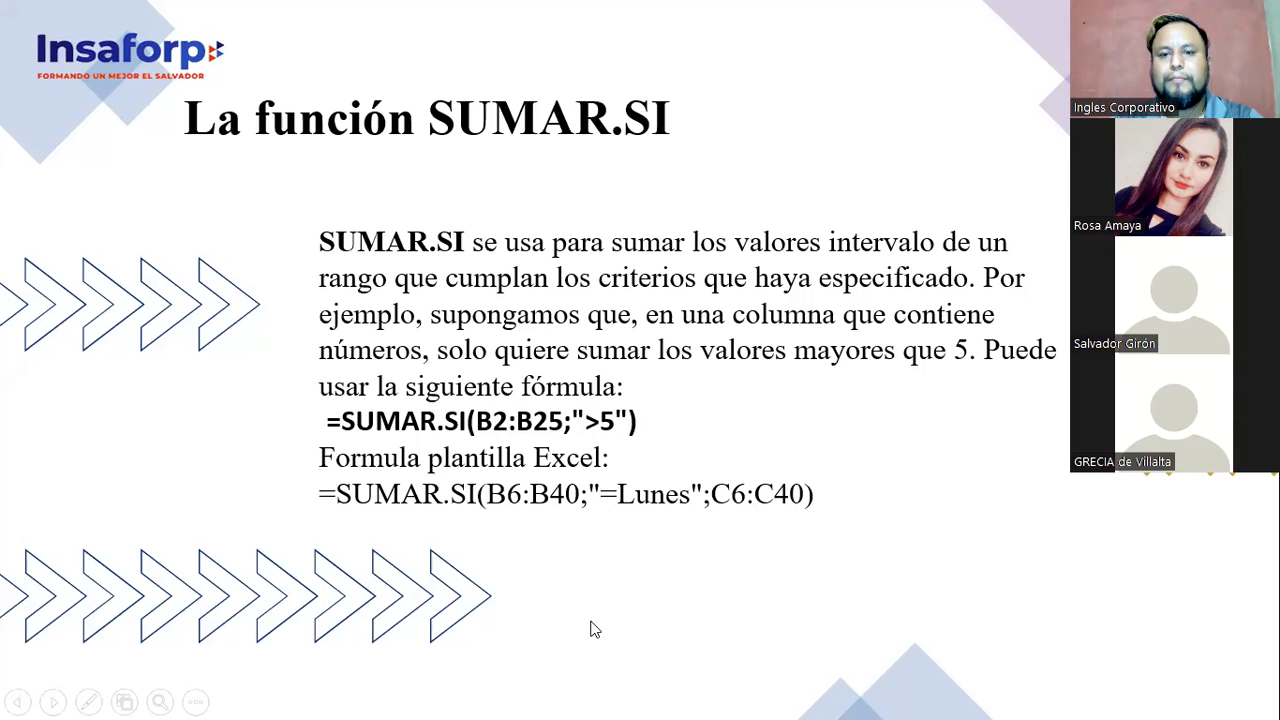
click(704, 437)
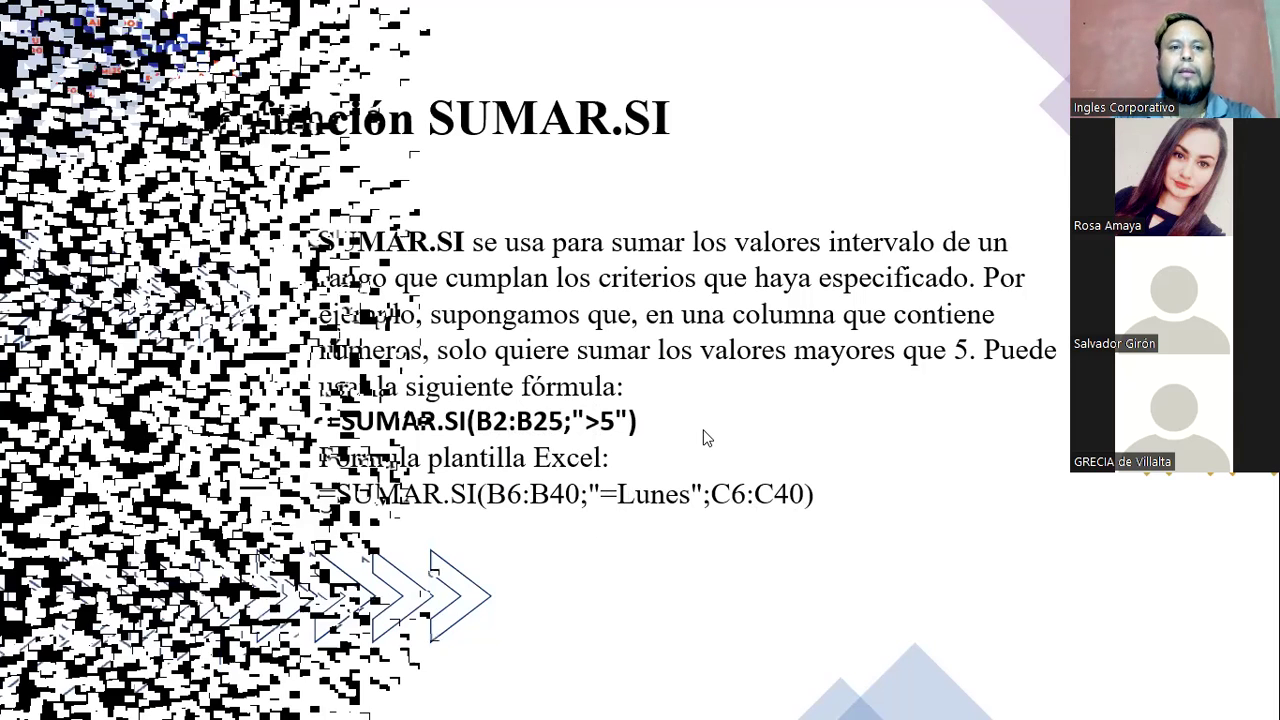
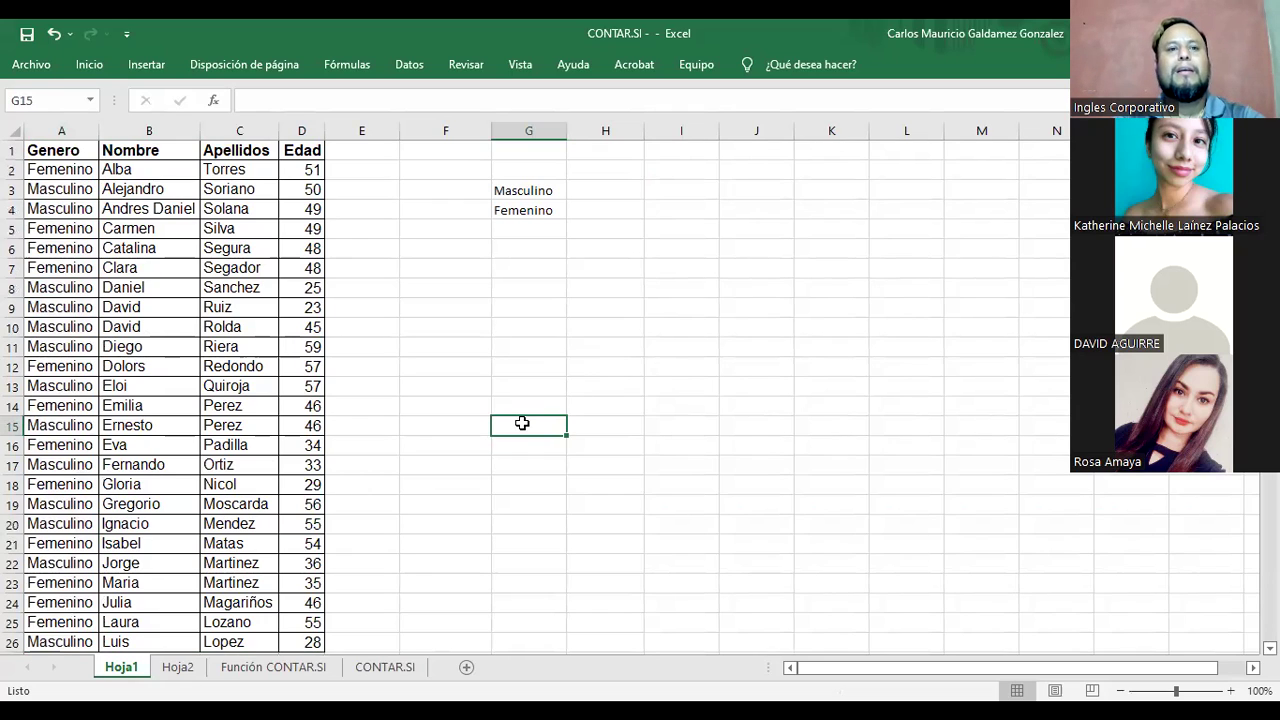
Step: Merge and center G2:H2 on Hoja1 above the Masculino and Femenino labels and enter the heading TOTAL
click(588, 190)
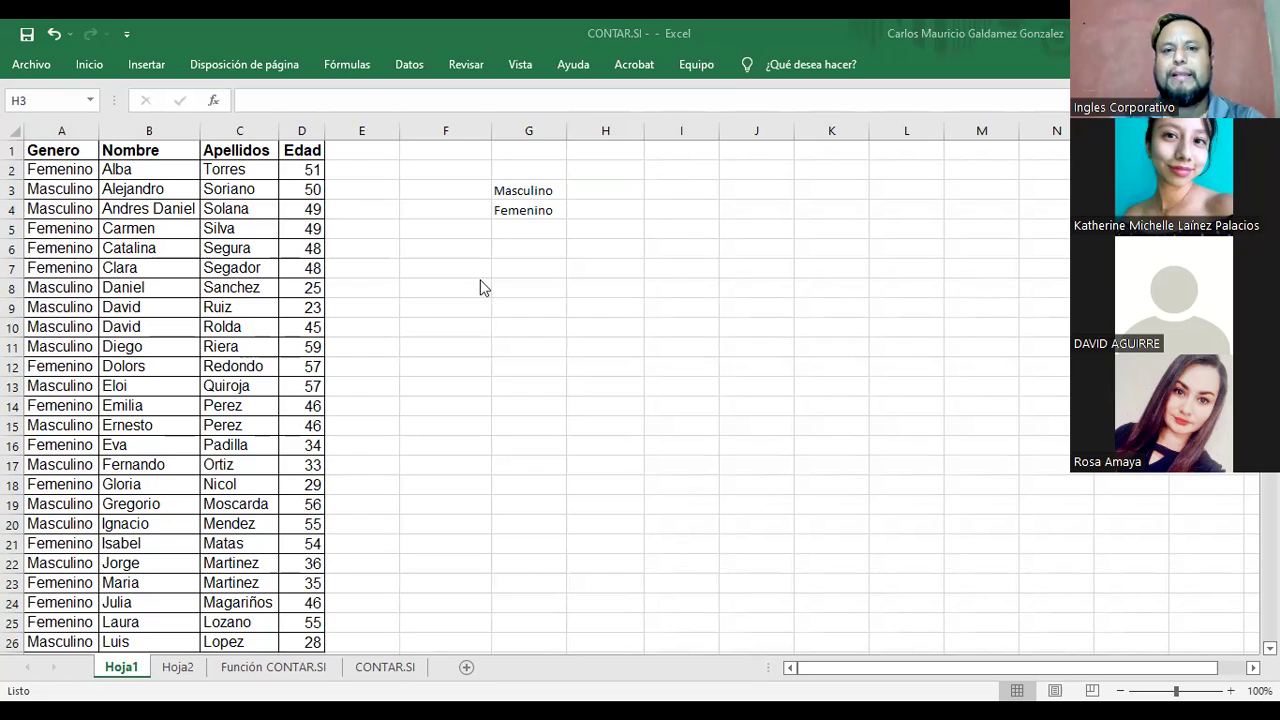
click(623, 189)
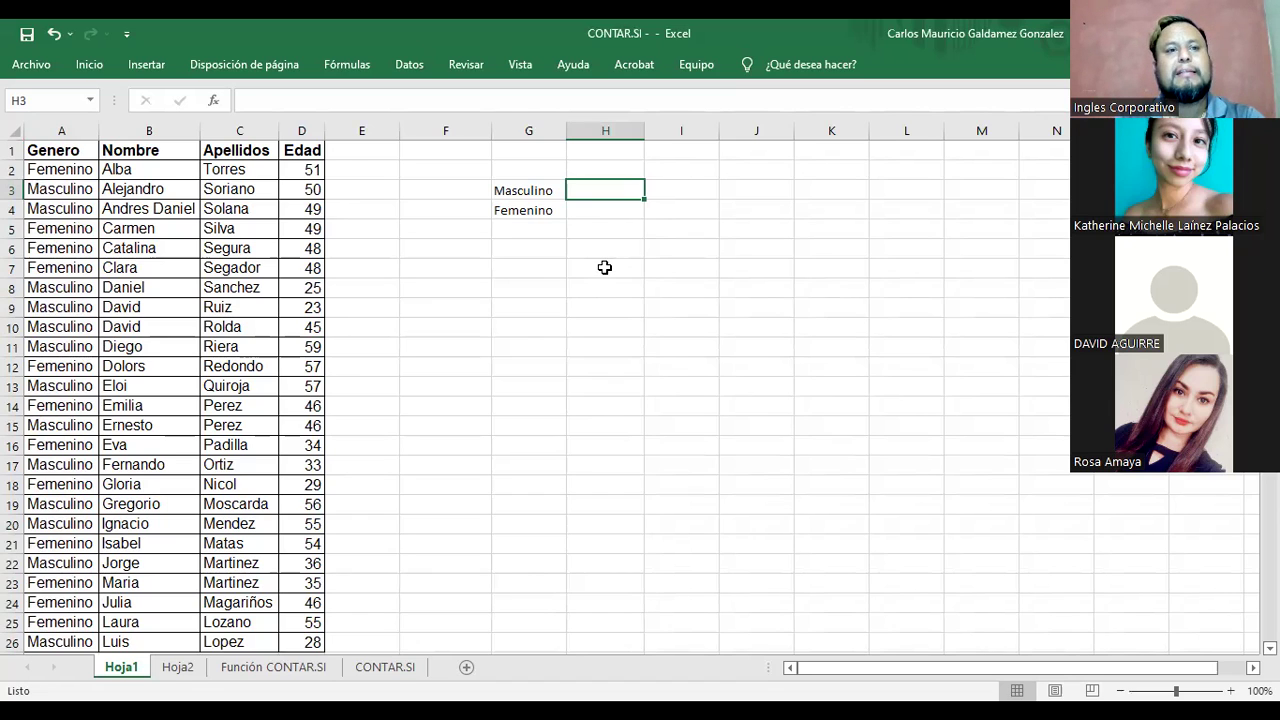
drag(510, 172, 576, 170)
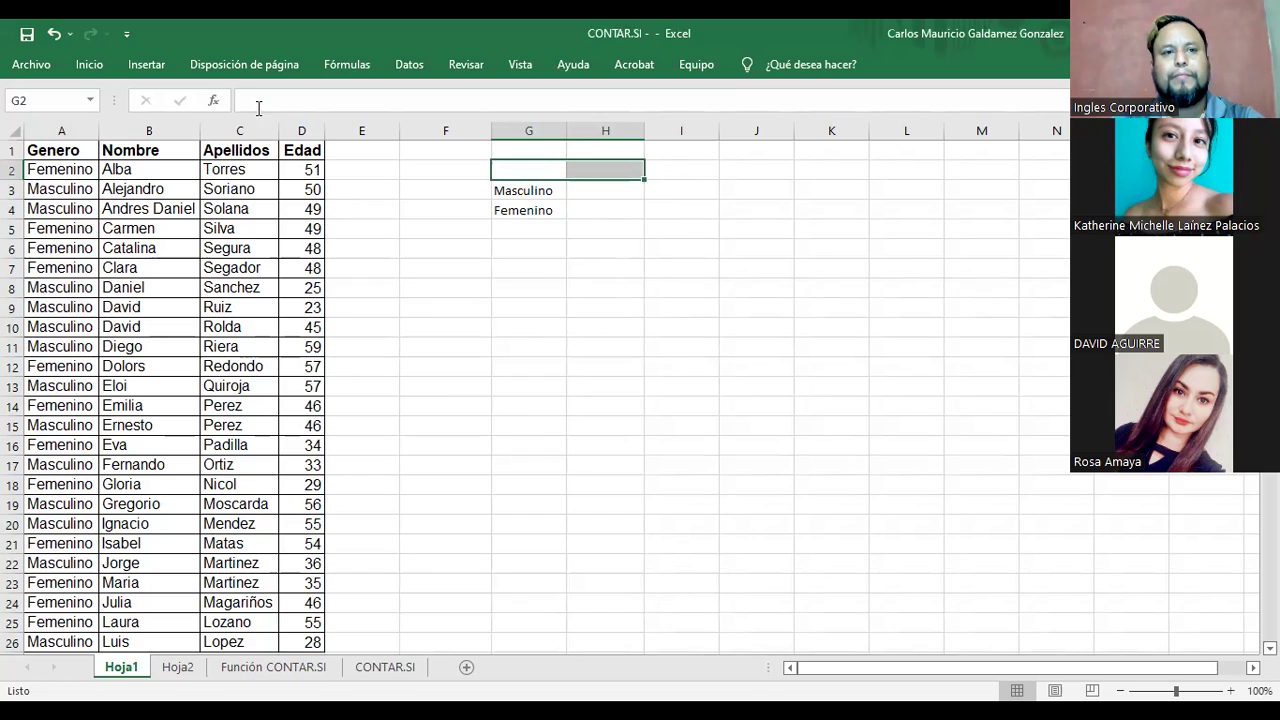
click(88, 65)
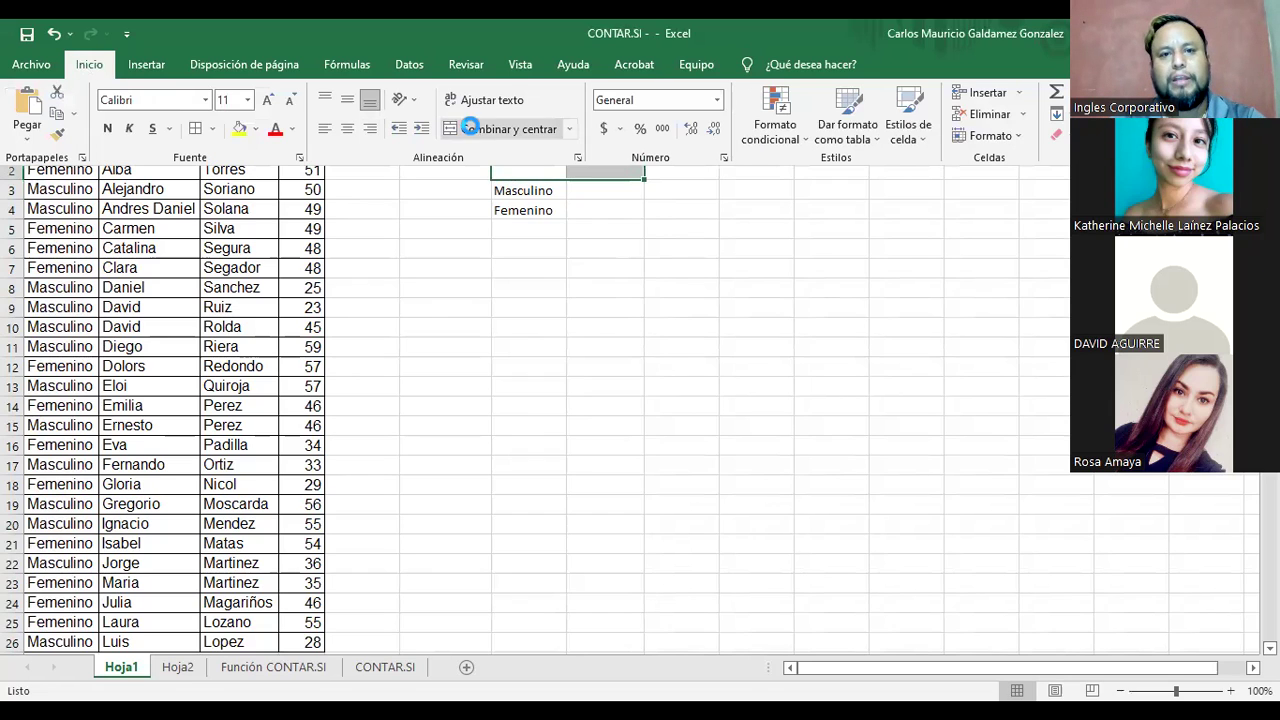
click(470, 128)
click(555, 178)
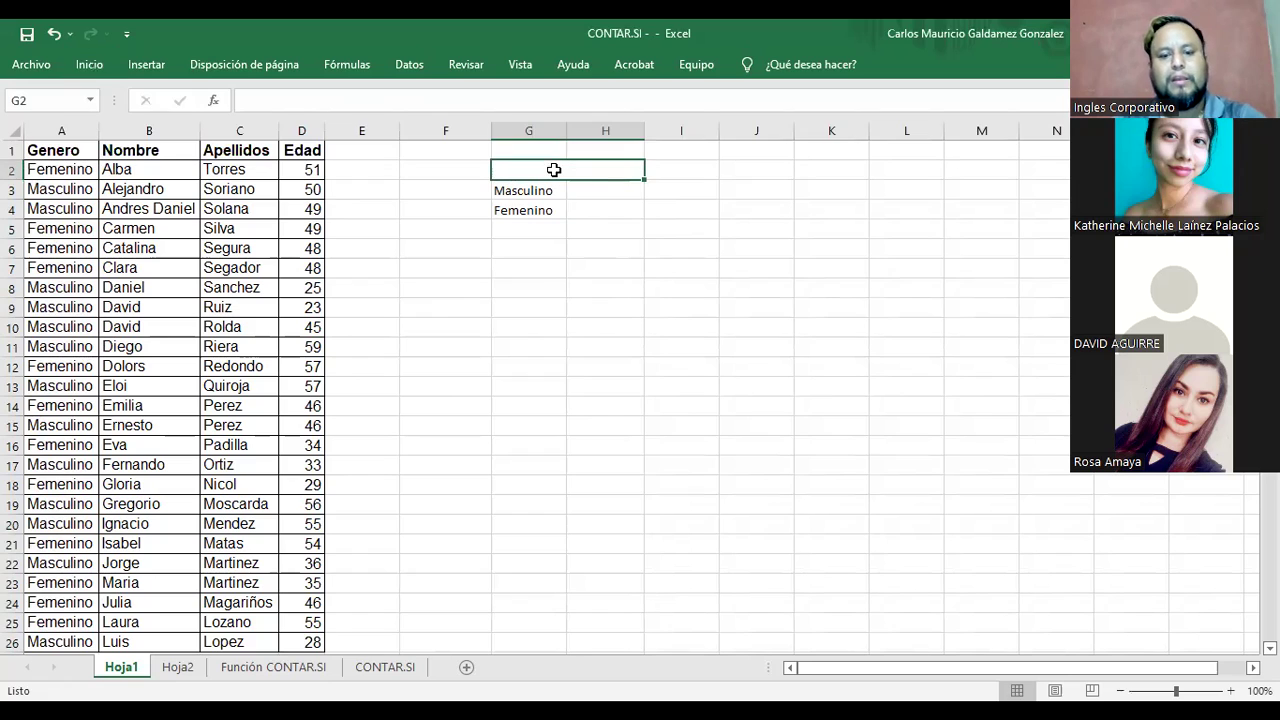
text(TOTAL)
key(Return)
Step: Enter a SUMA formula in H5 that adds H3:H4, the Masculino and Femenino counts
key(Return)
key(Return)
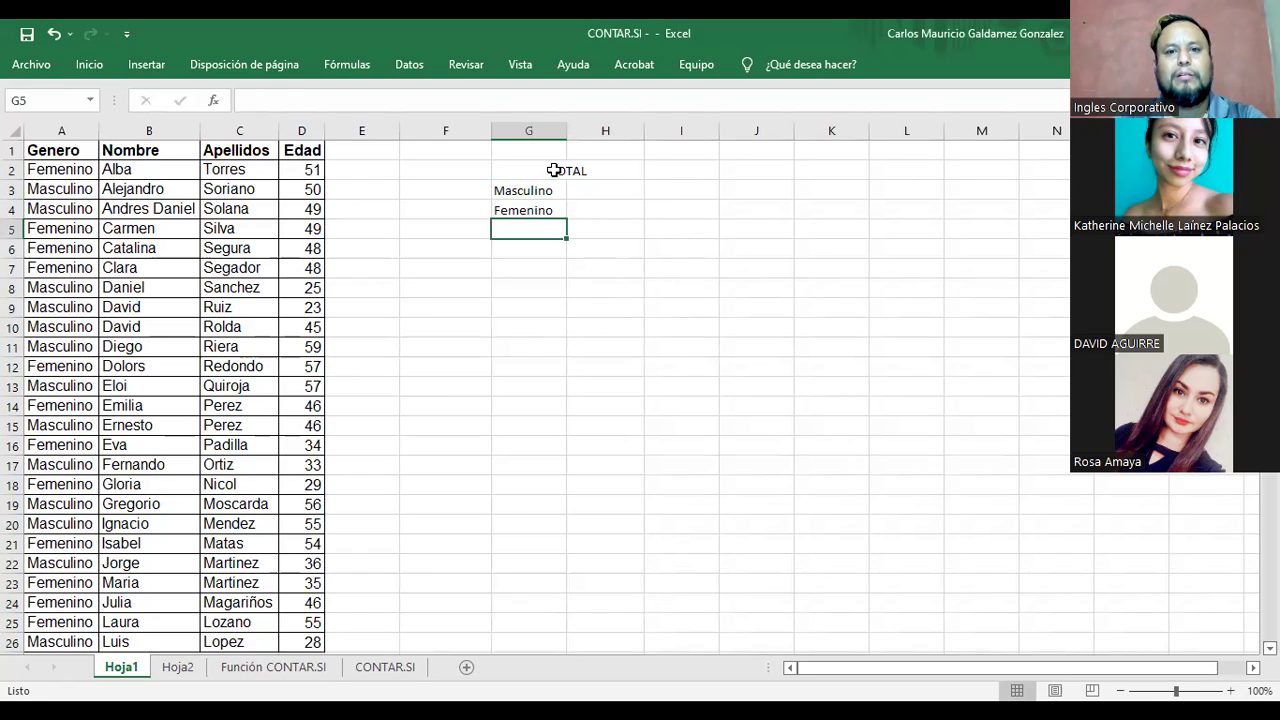
key(Right)
text(=)
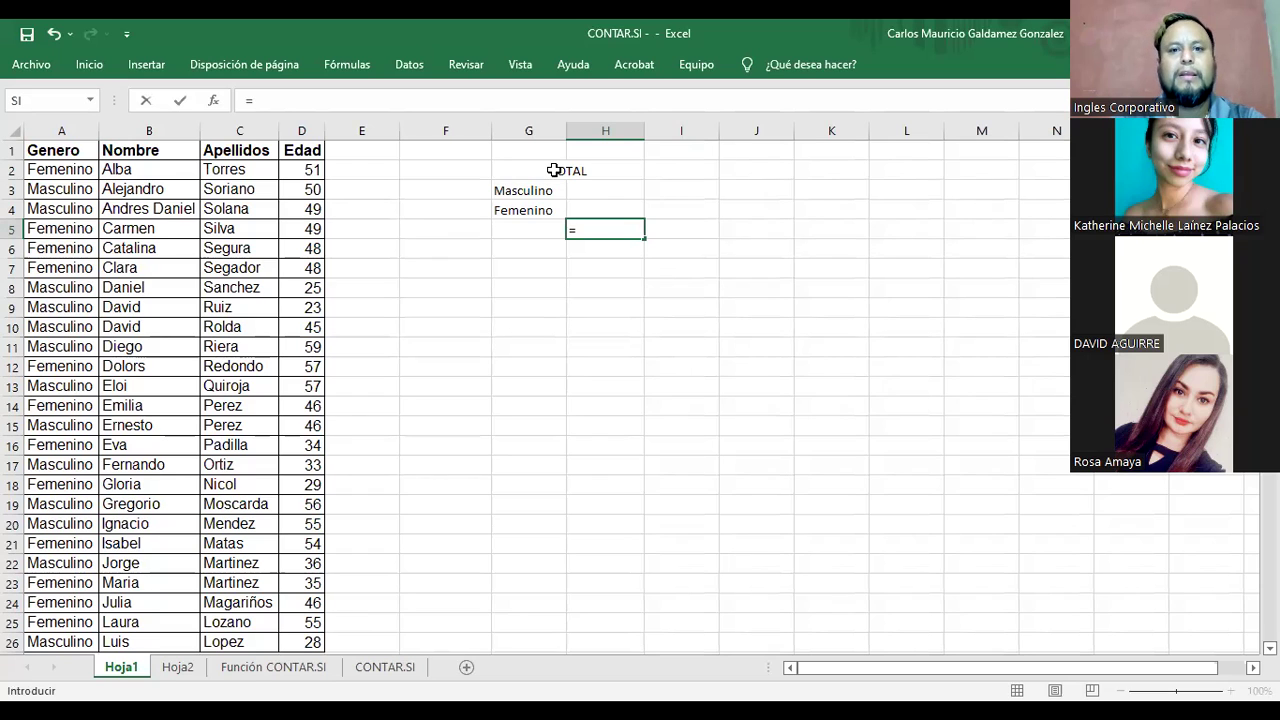
text(suma()
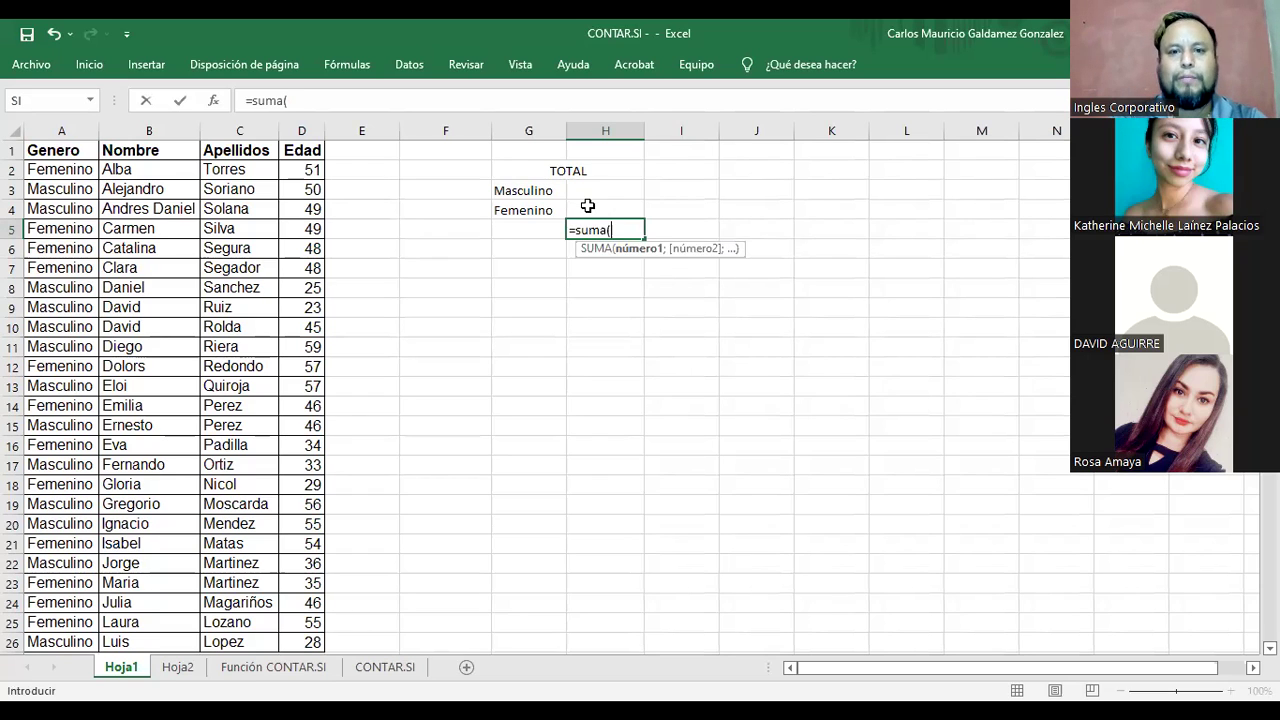
drag(588, 190, 586, 206)
key(Return)
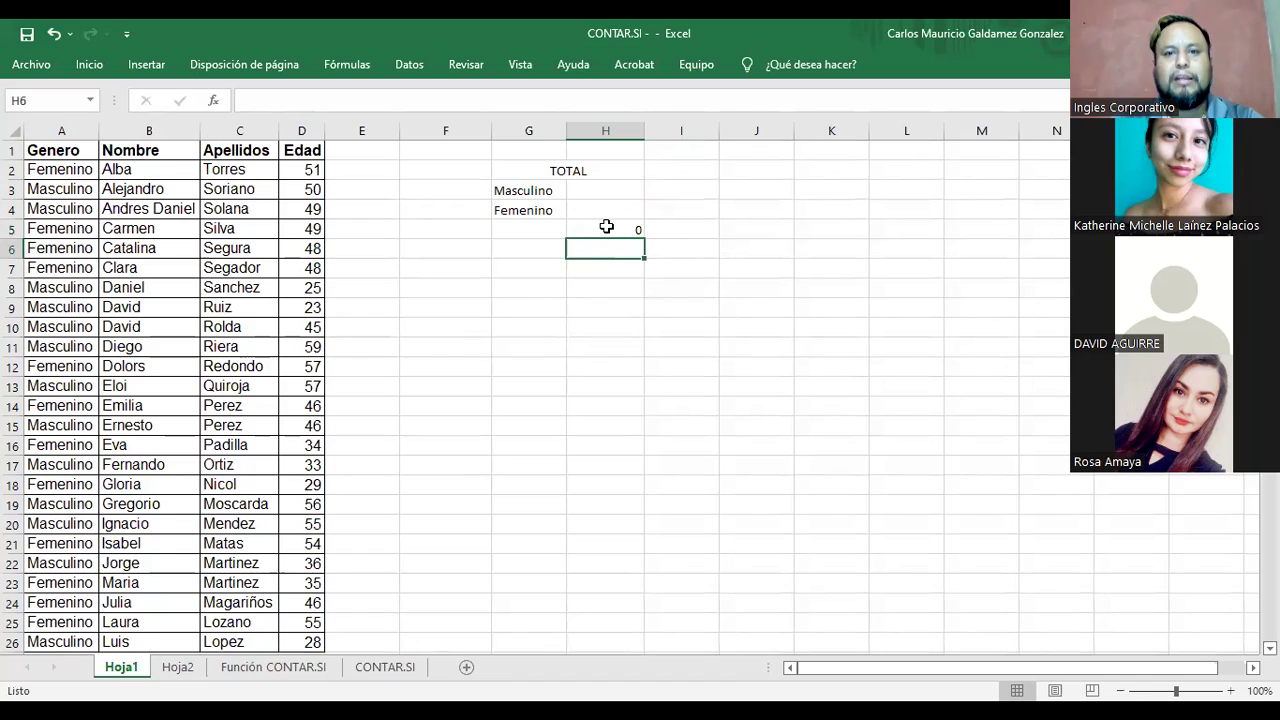
click(606, 227)
drag(530, 170, 606, 230)
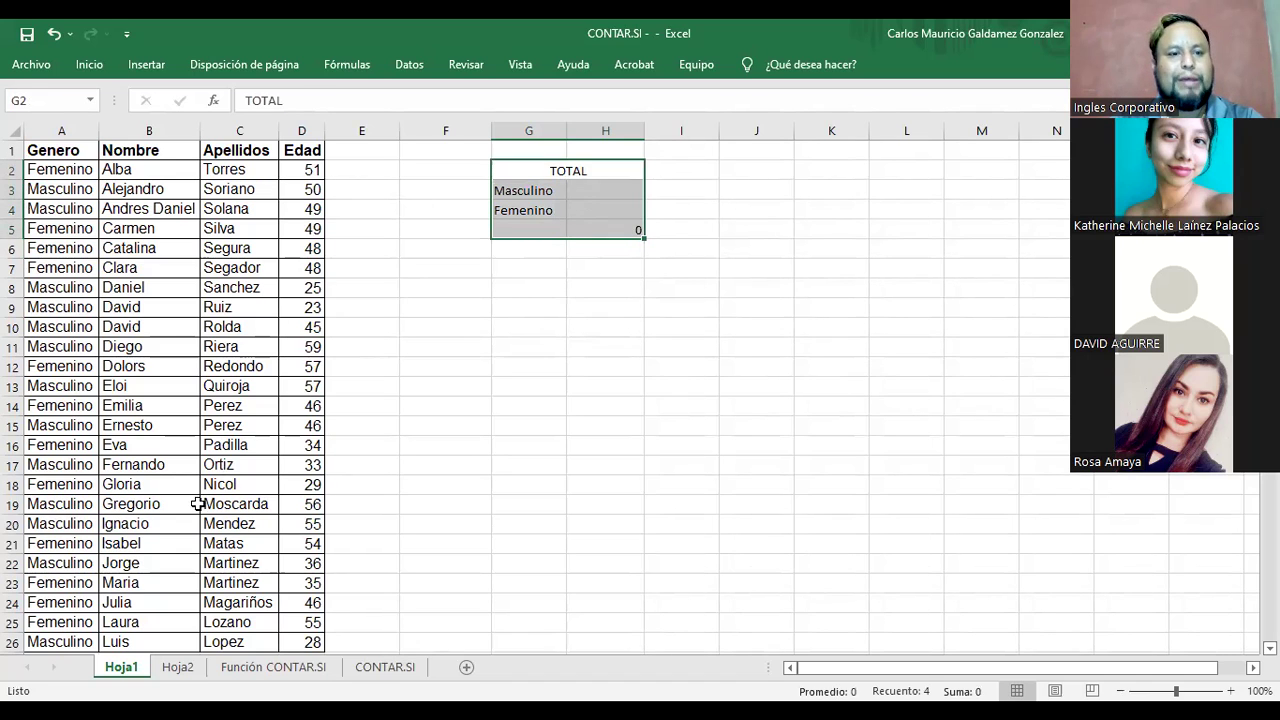
click(538, 322)
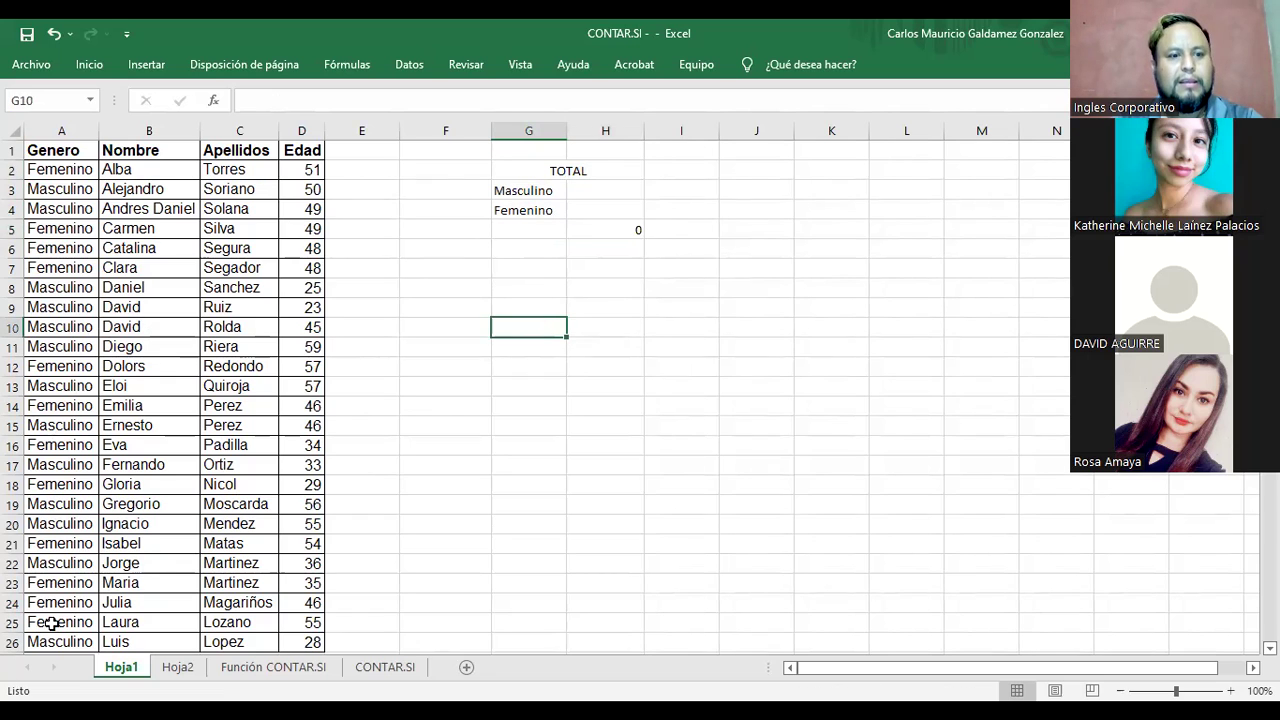
Step: Enter a CONTAR.SI formula in H3 that counts the "Masculino" entries in A2:A26
click(591, 191)
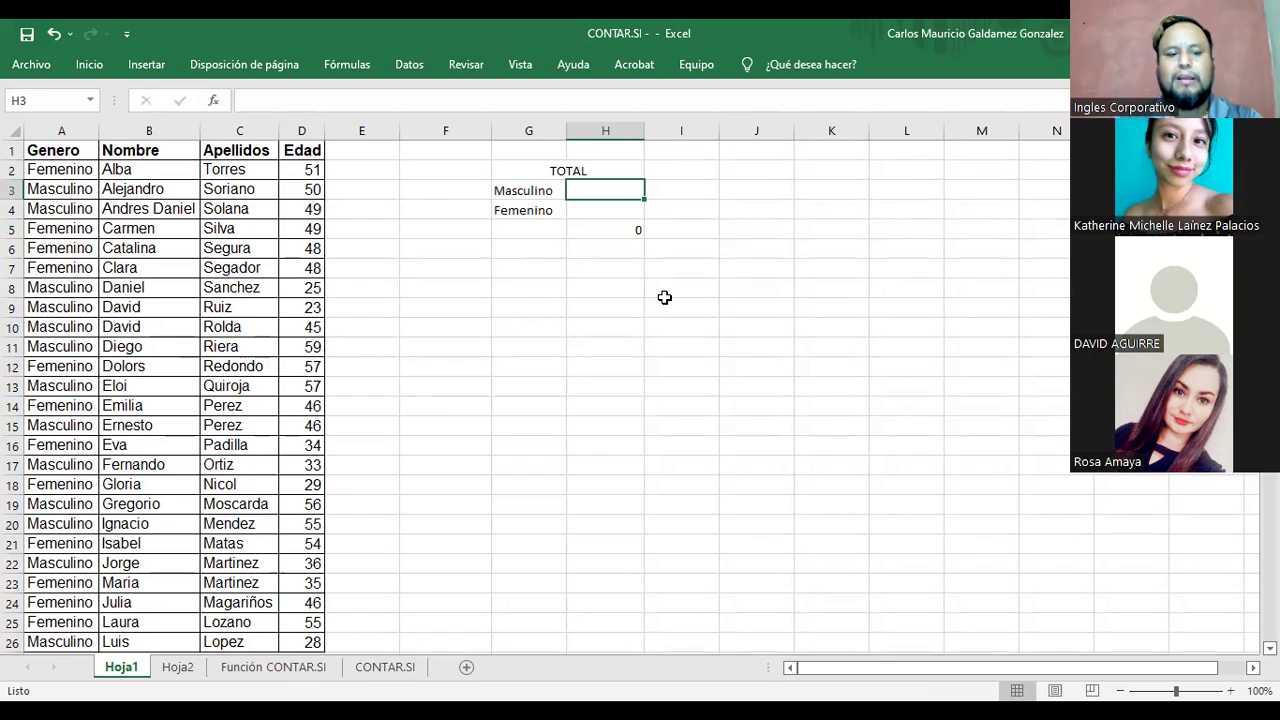
text(=)
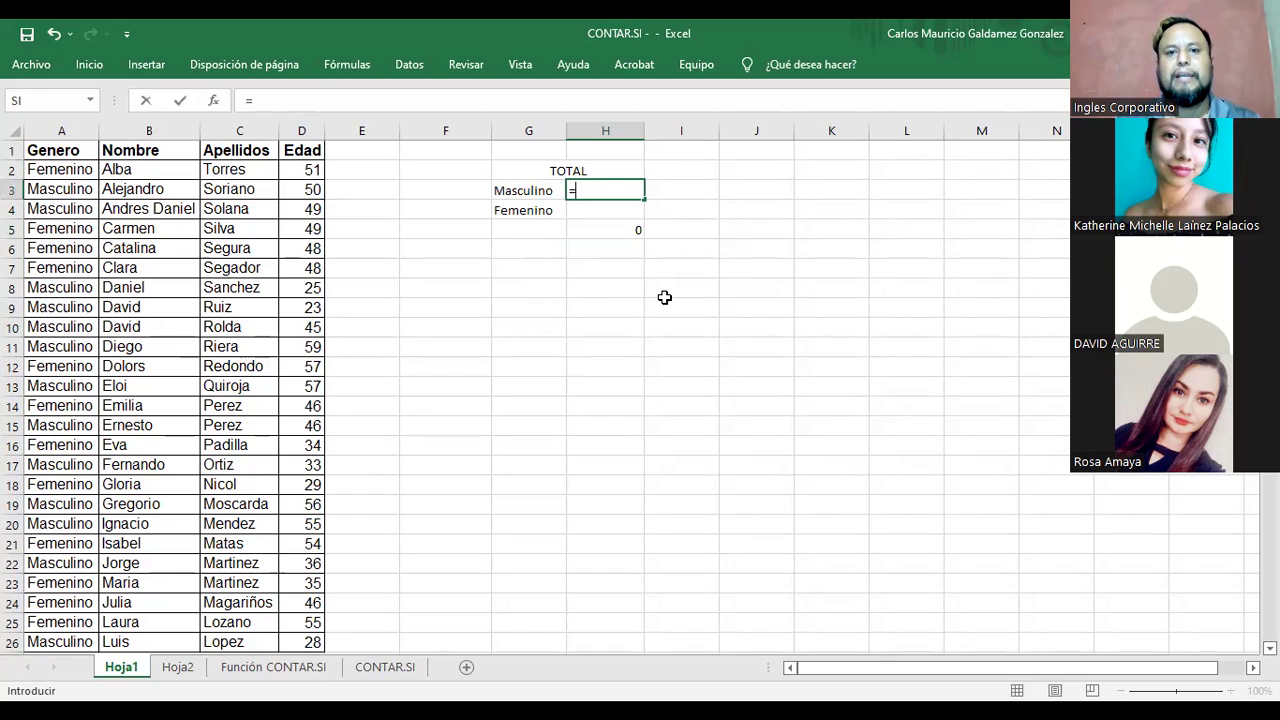
text(CONTAR.SI()
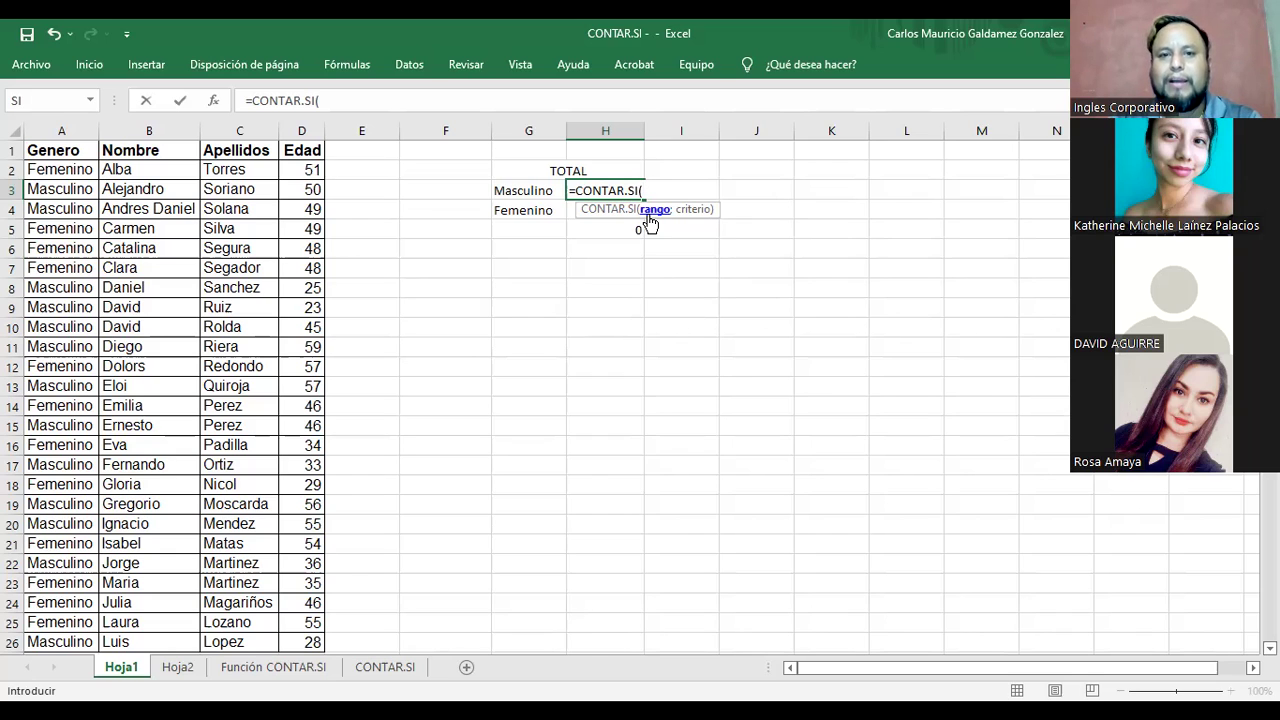
click(53, 172)
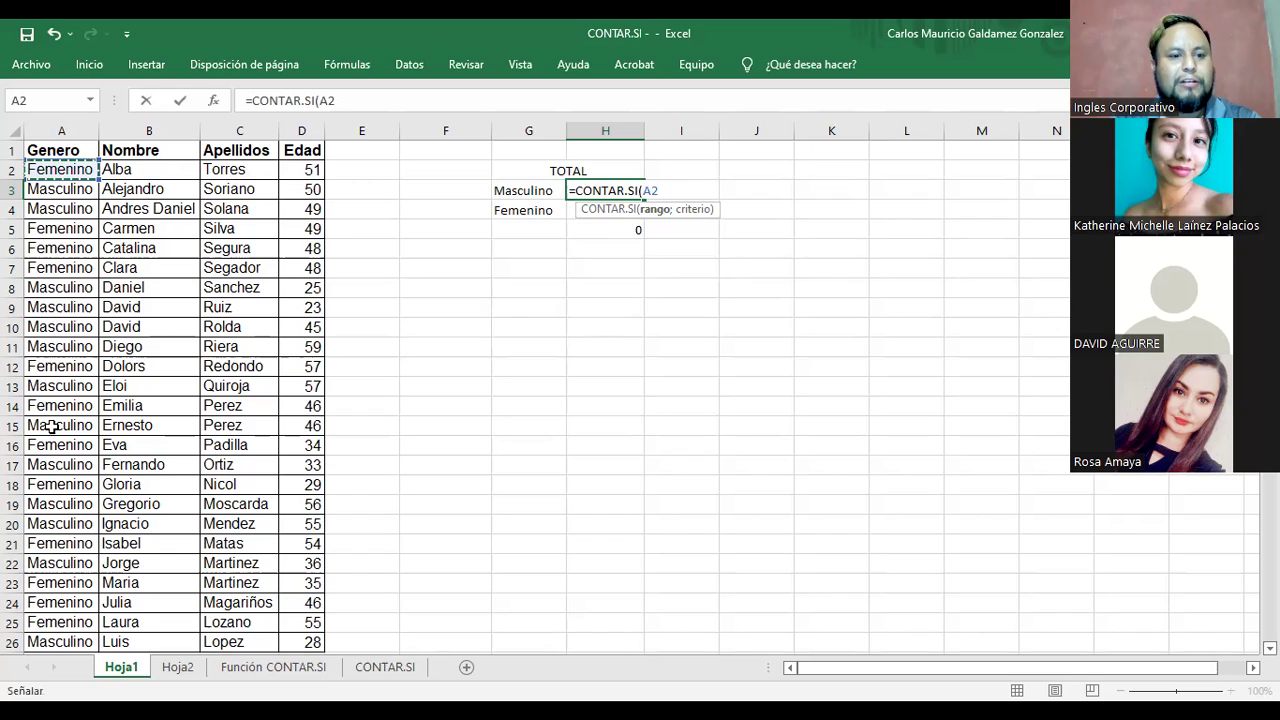
shift+click(54, 640)
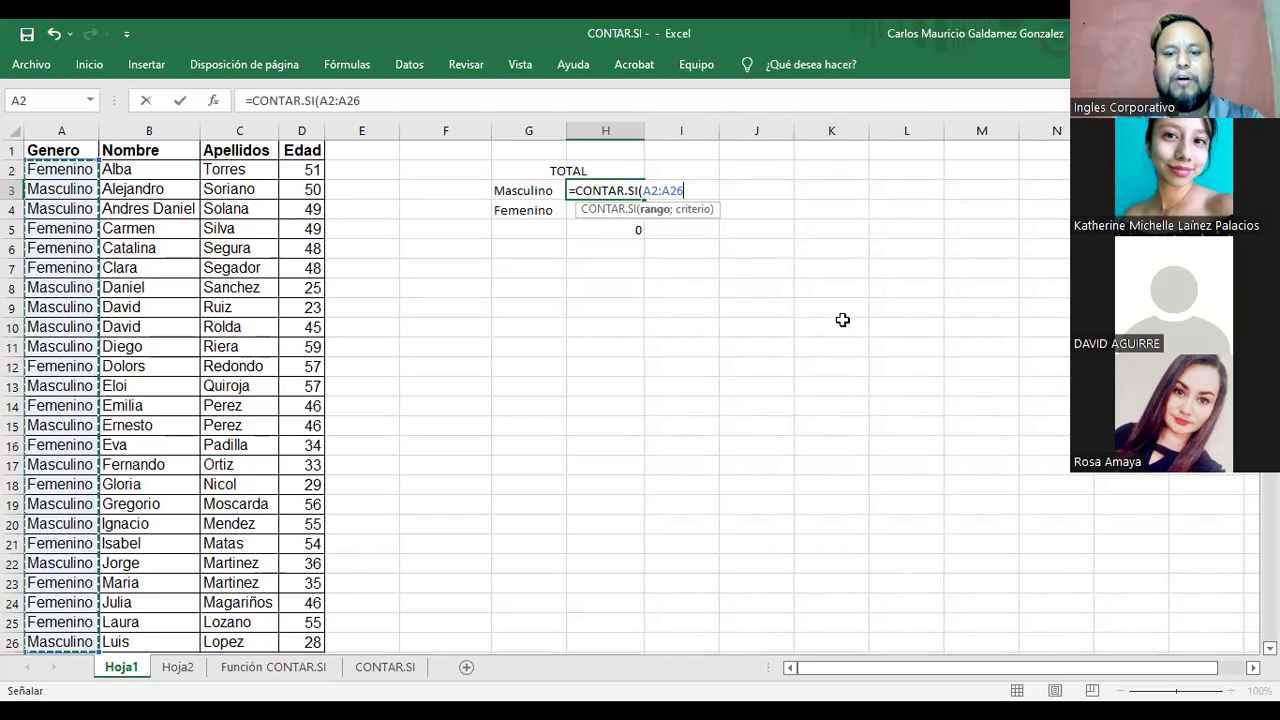
text(;)
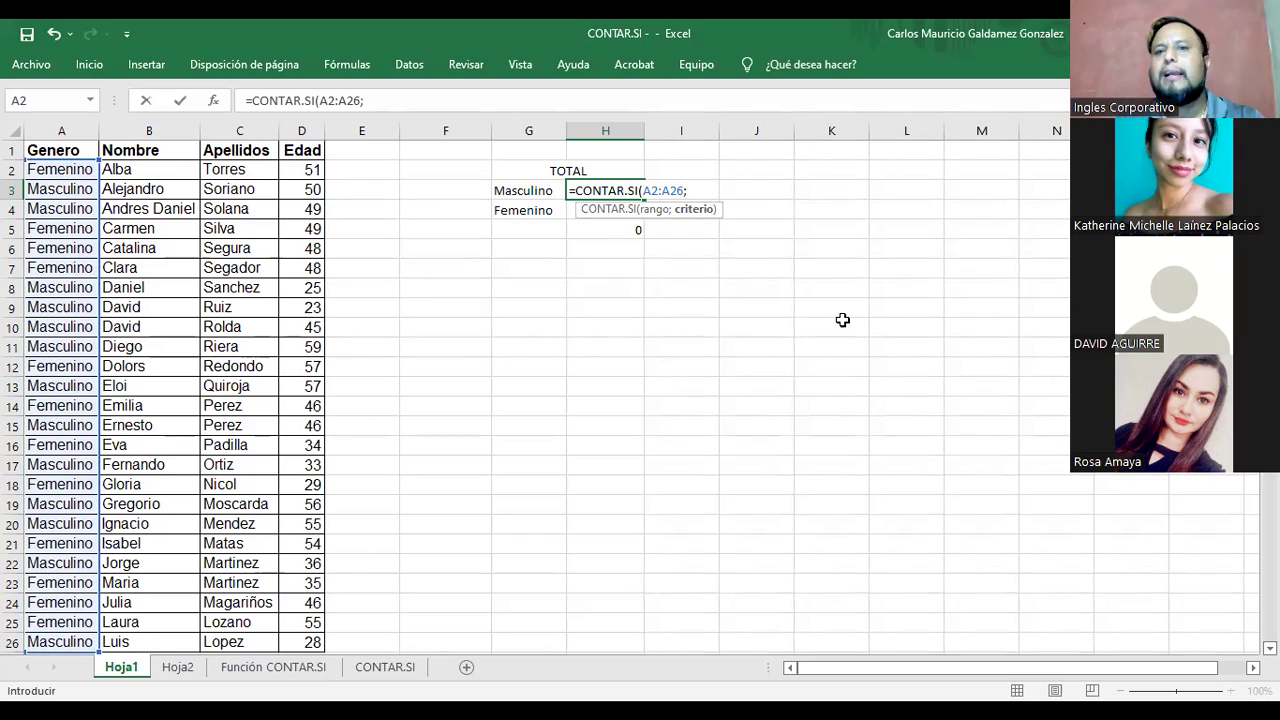
text(")
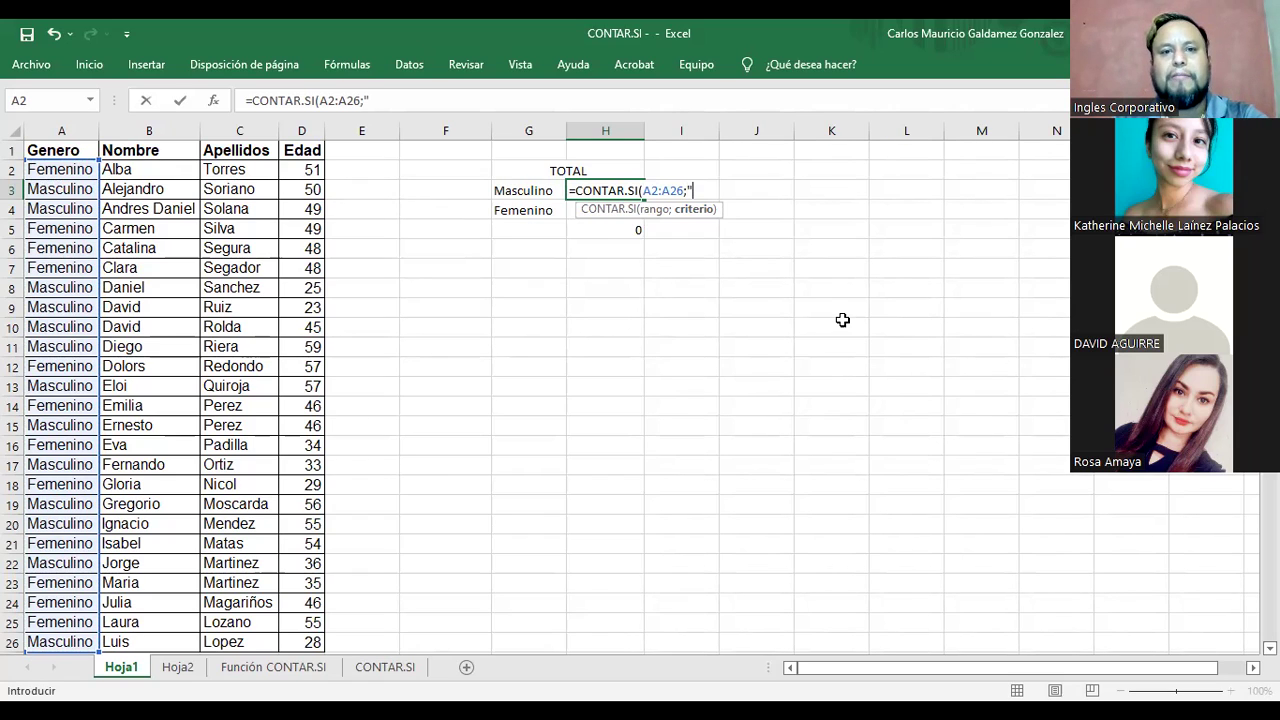
text(Masculi)
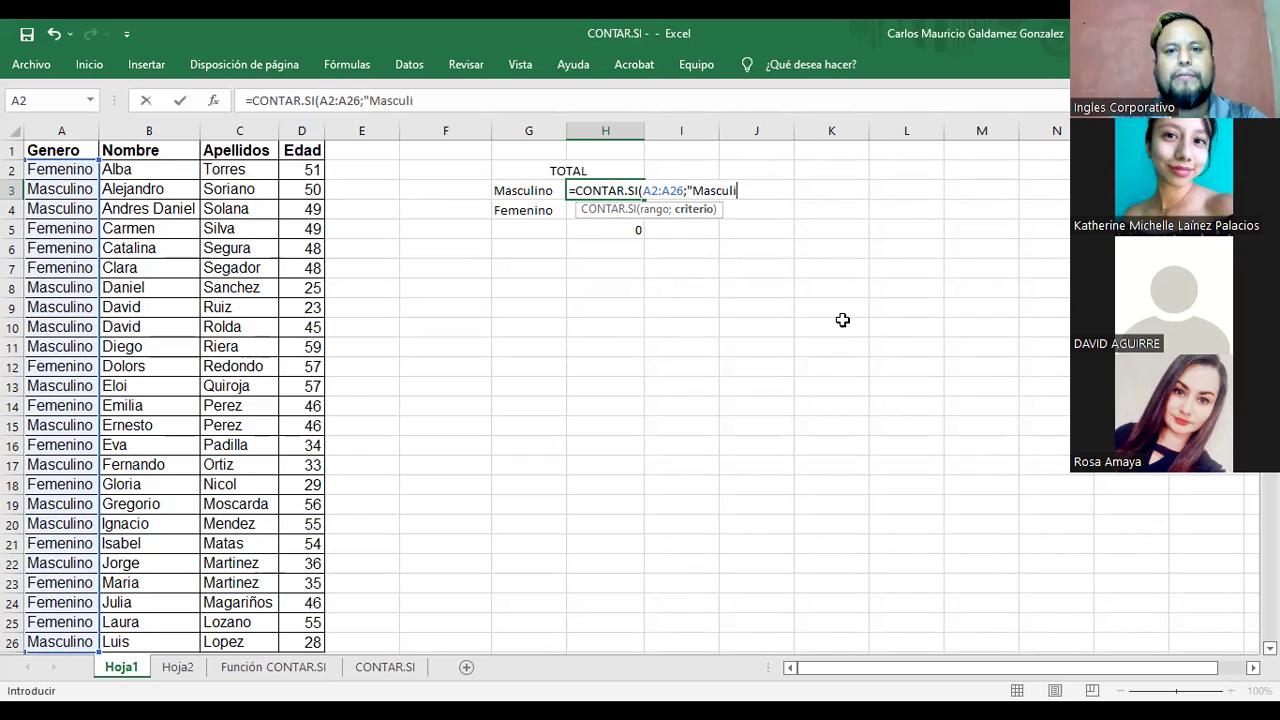
text(no")
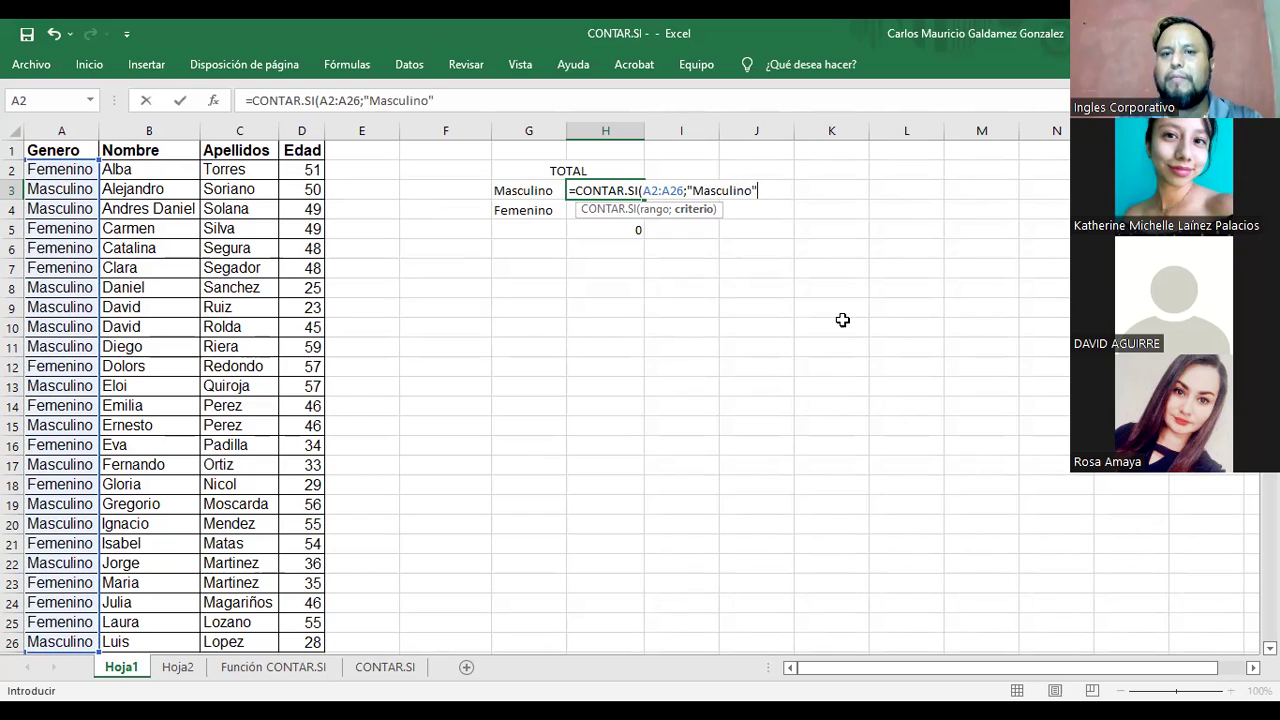
text())
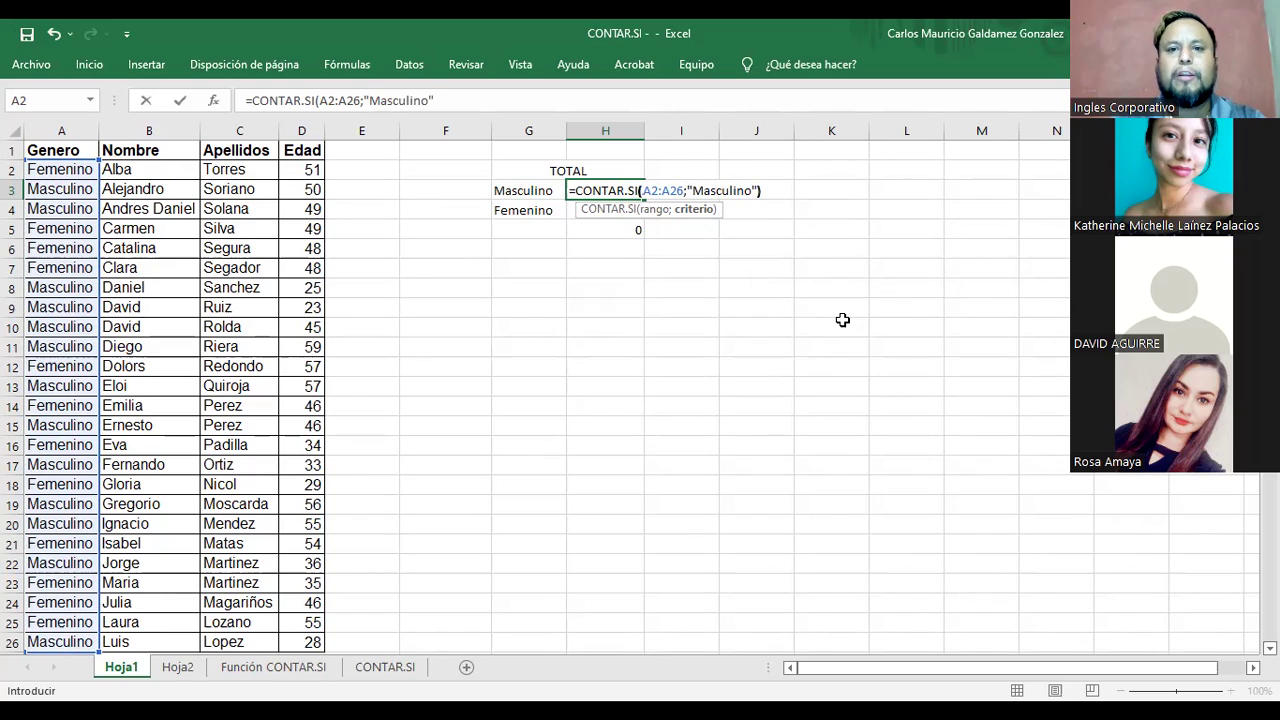
key(Return)
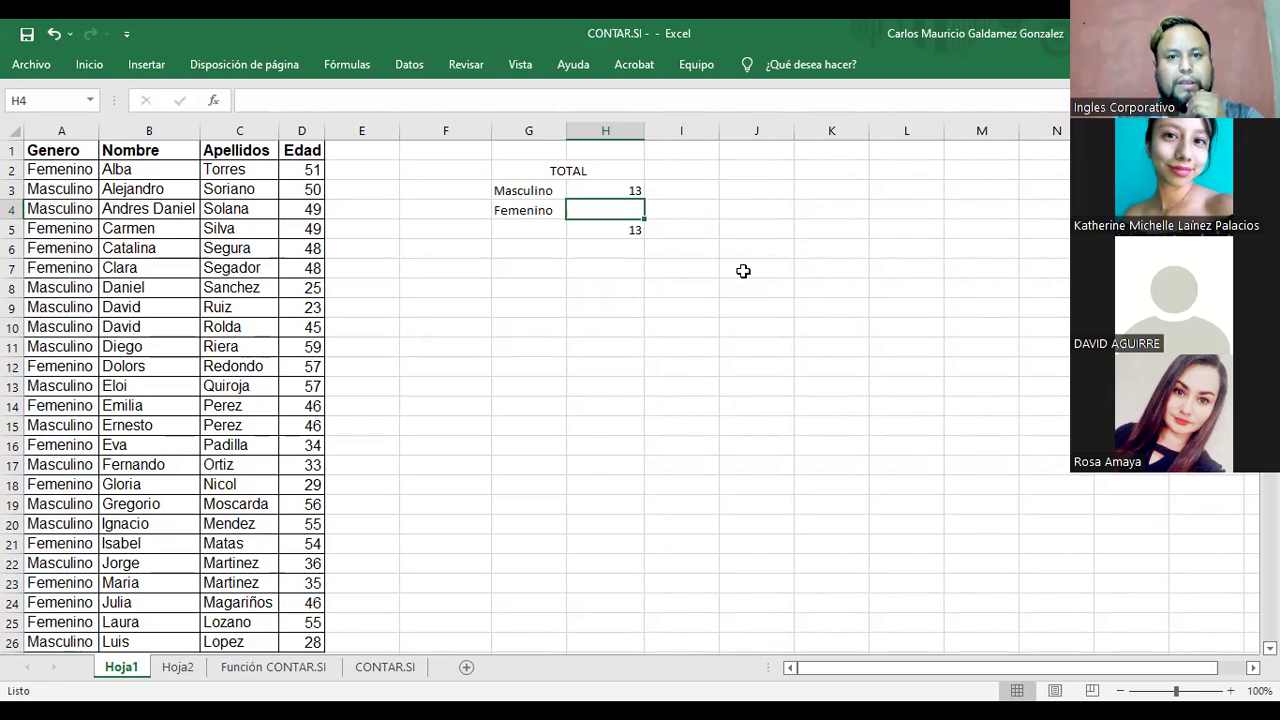
Step: Copy the H3 formula text without its equals sign and paste it as plain text into F9
click(591, 227)
click(613, 190)
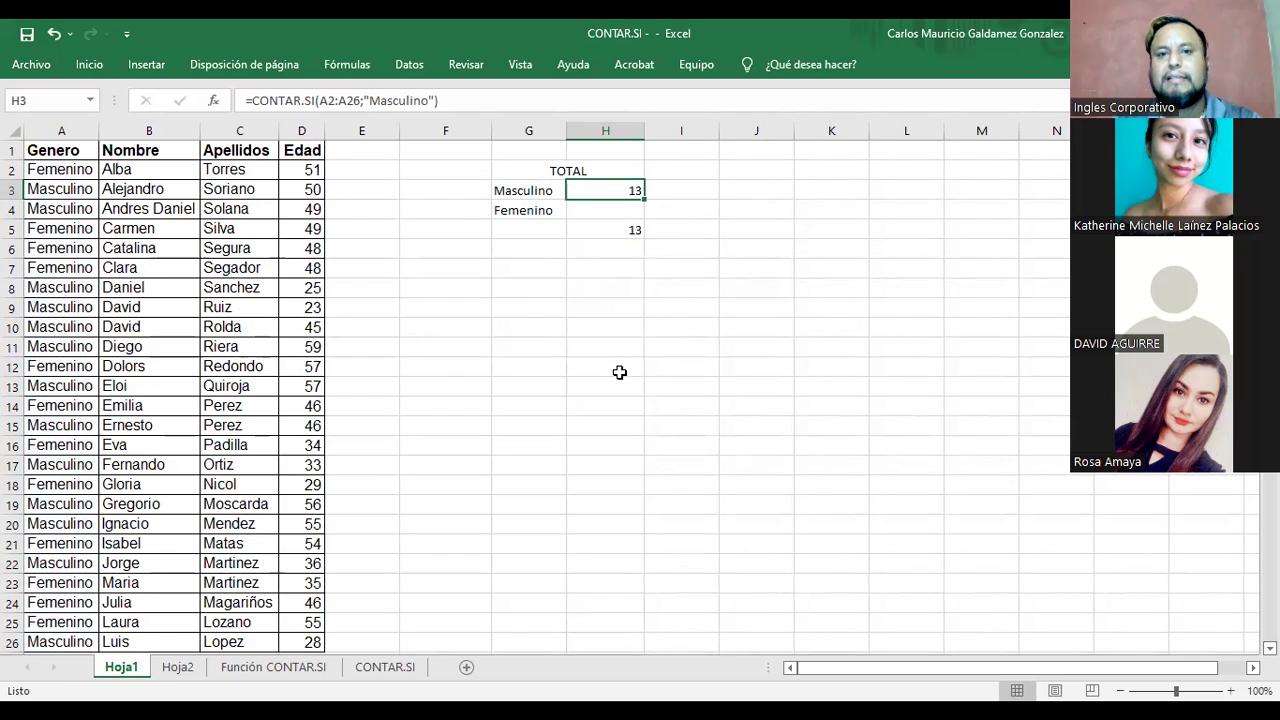
click(272, 100)
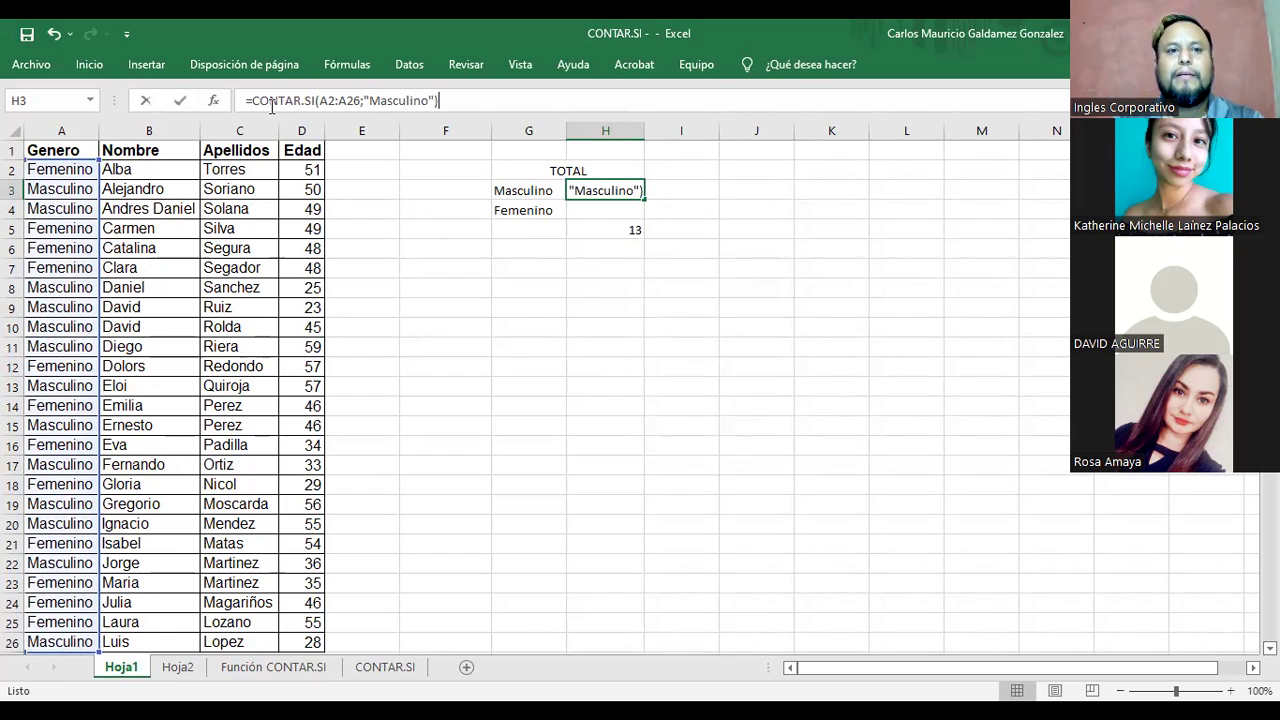
drag(253, 100, 480, 100)
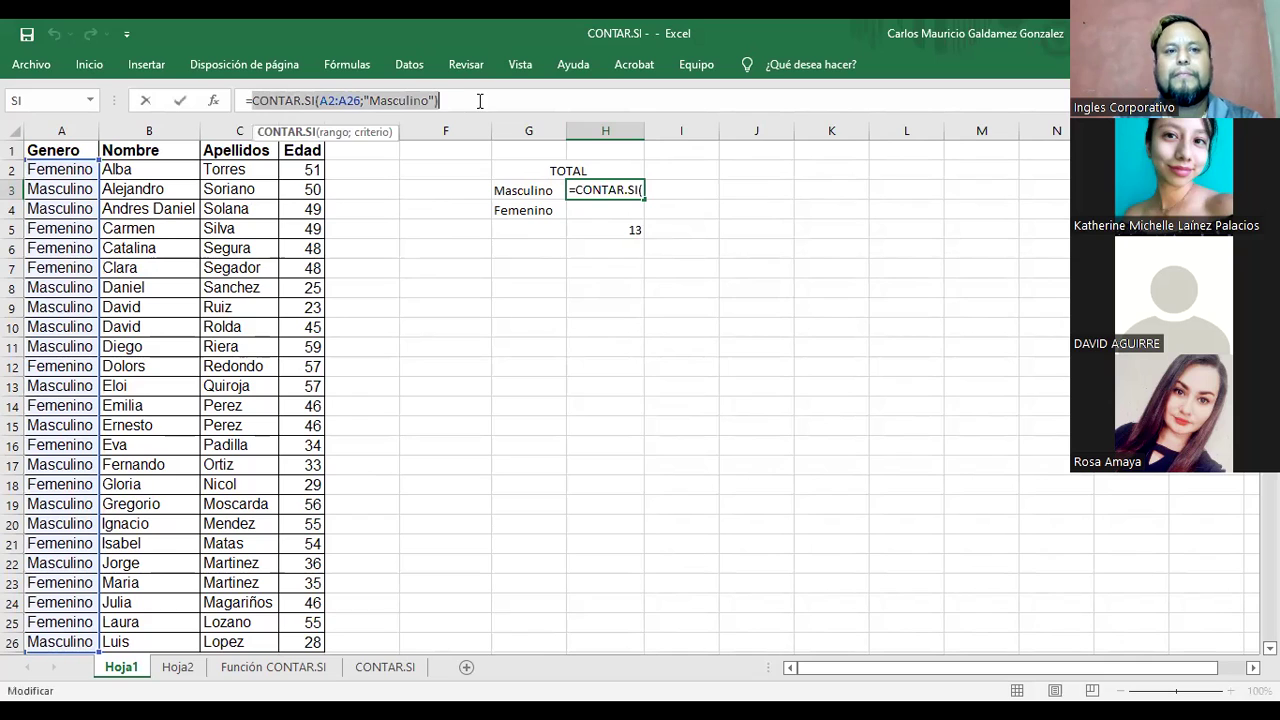
click(470, 314)
key(Escape)
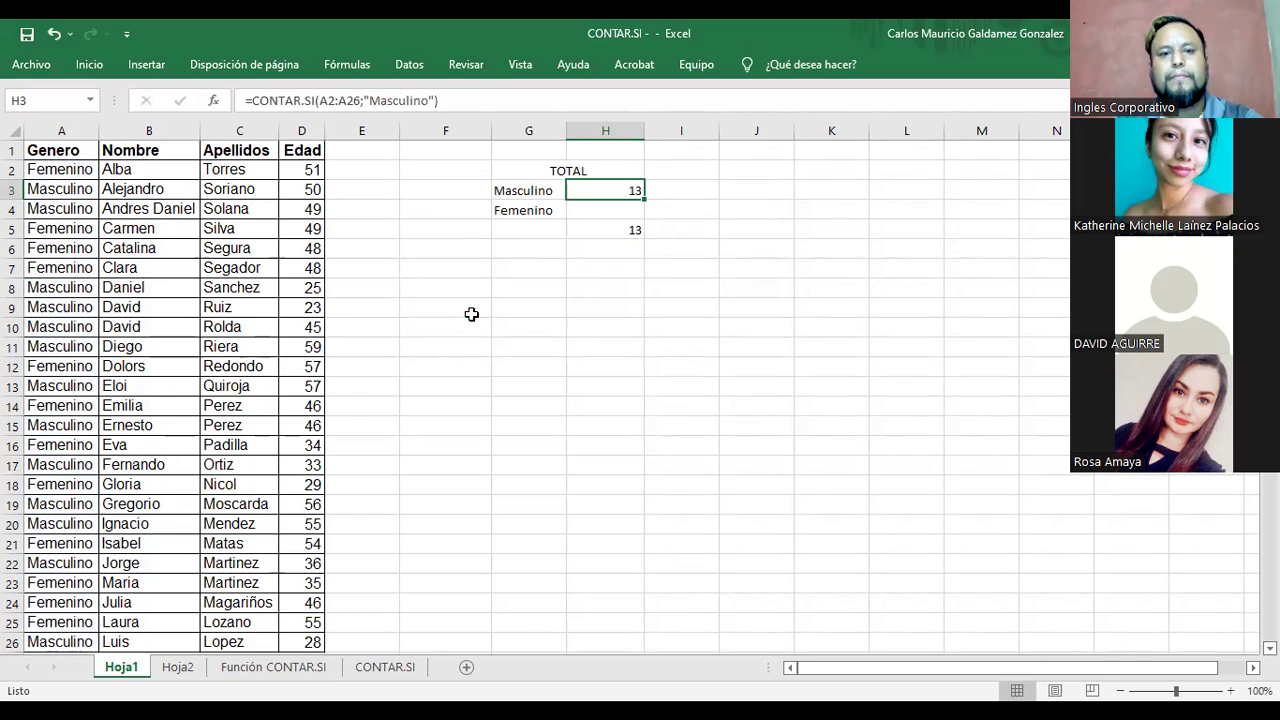
click(472, 316)
key(ctrl+v)
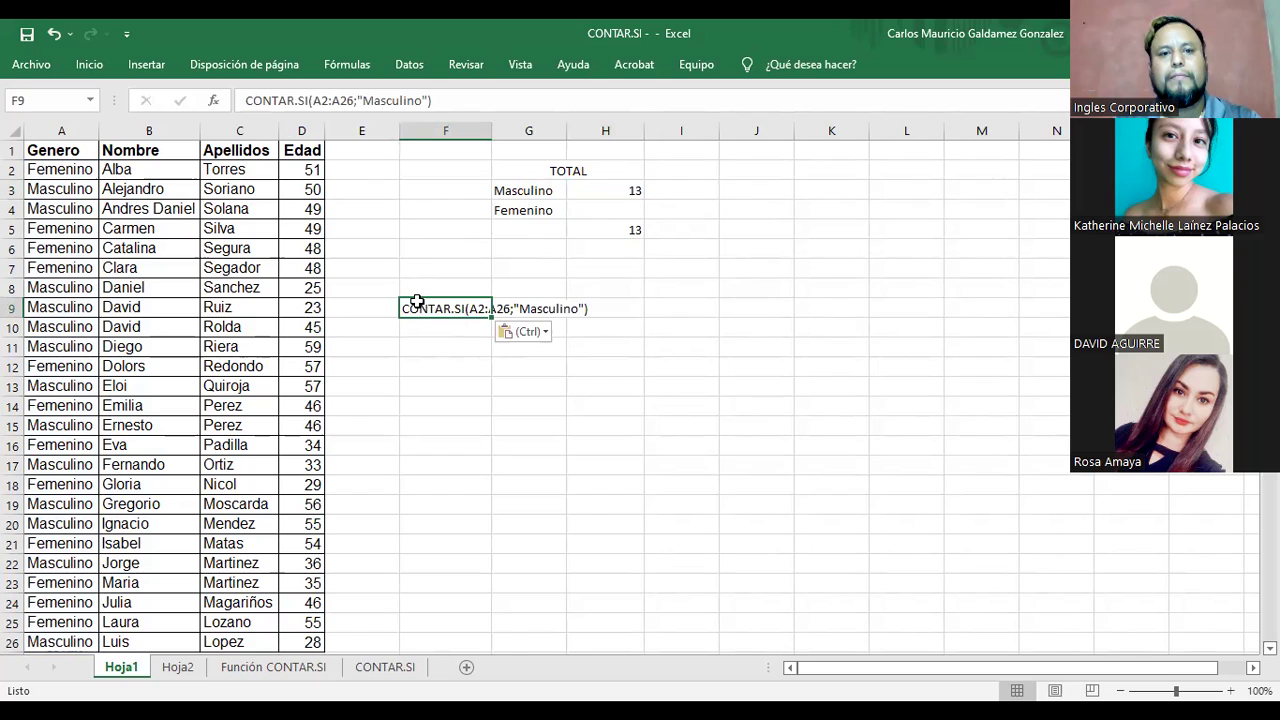
Step: Enlarge the formula text in F9 to font size 16
click(88, 64)
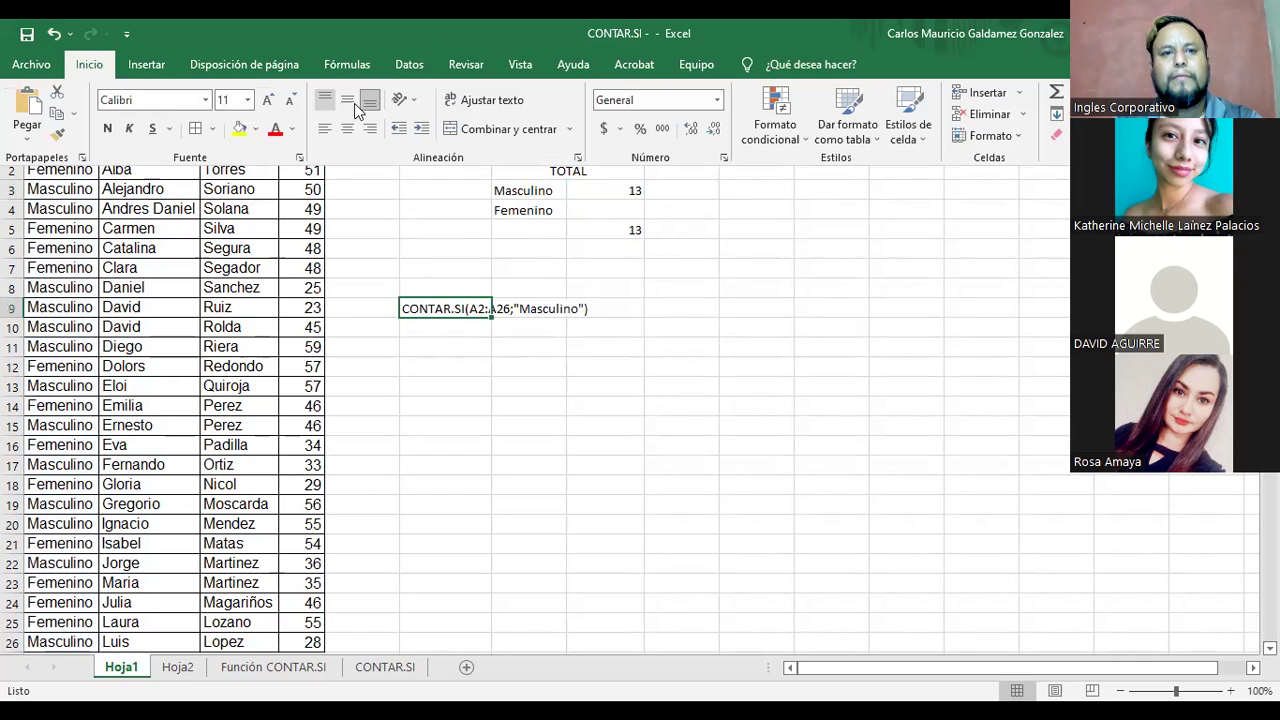
click(267, 102)
click(267, 102)
click(267, 102)
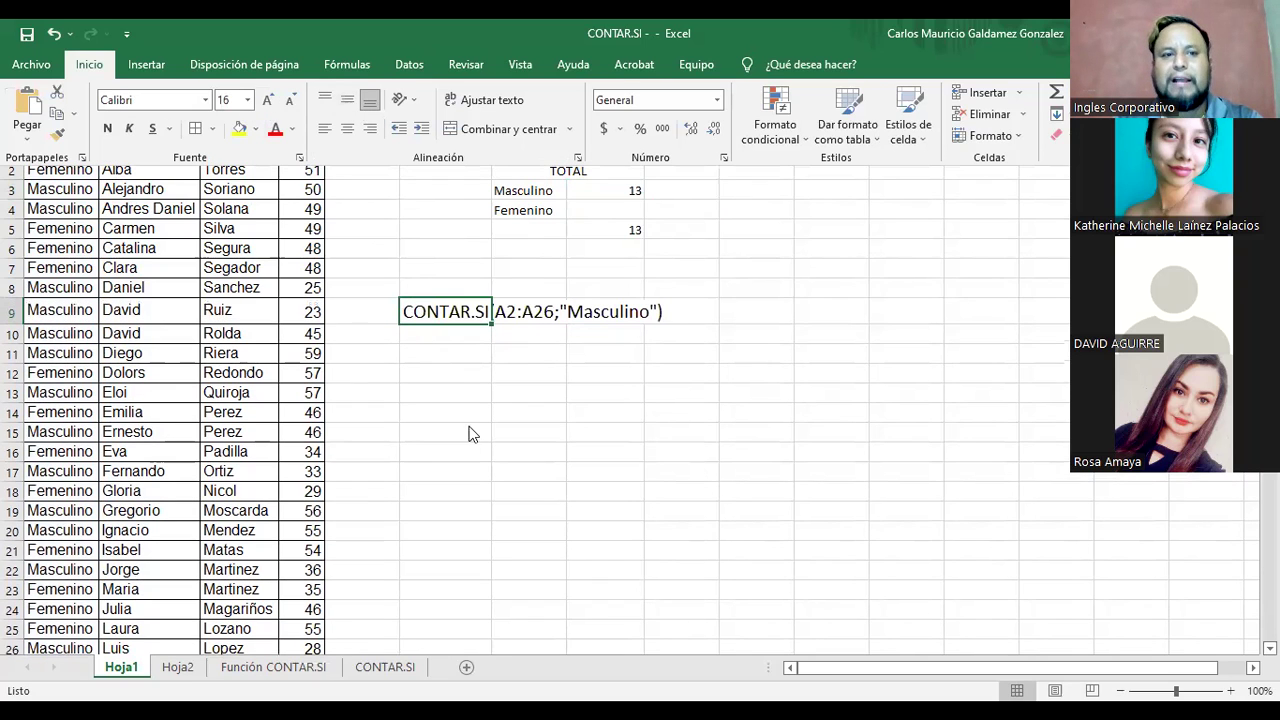
click(524, 417)
click(425, 355)
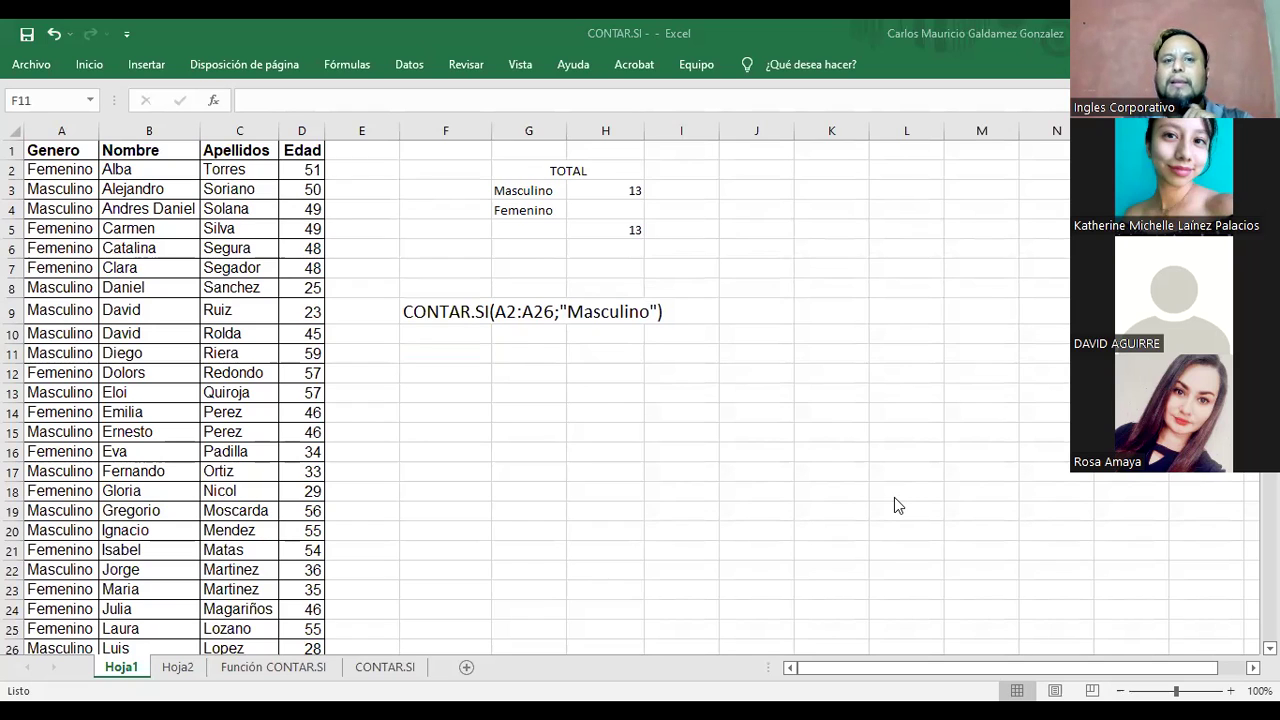
click(418, 313)
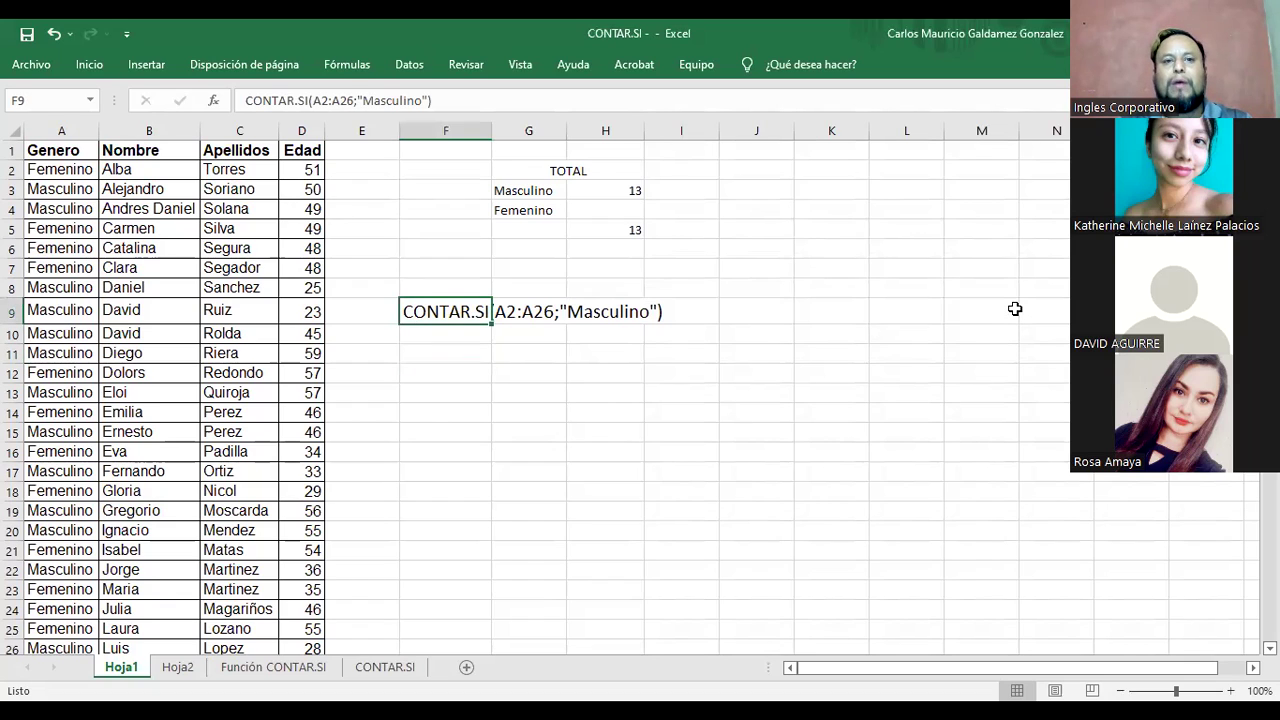
Step: Enter the formula =CONTAR.SI(A2:A26;"Femenino") in H4 for the Femenino count
click(523, 207)
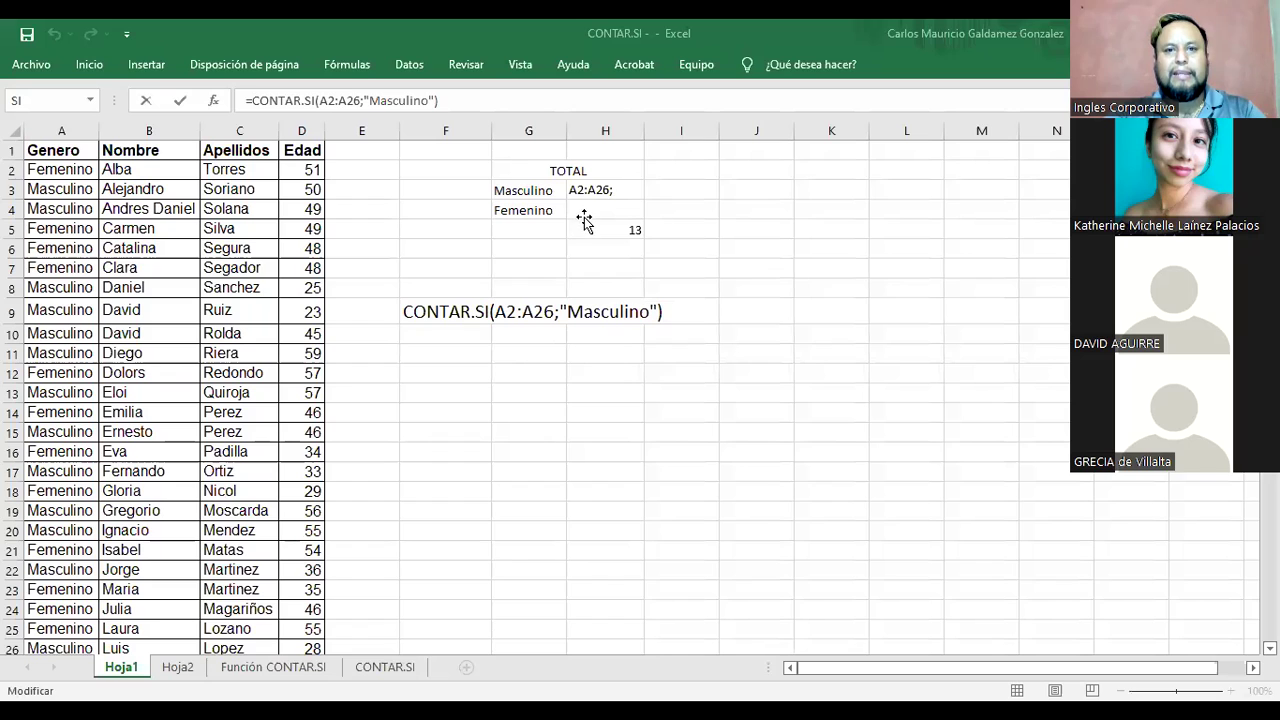
click(584, 217)
key(Return)
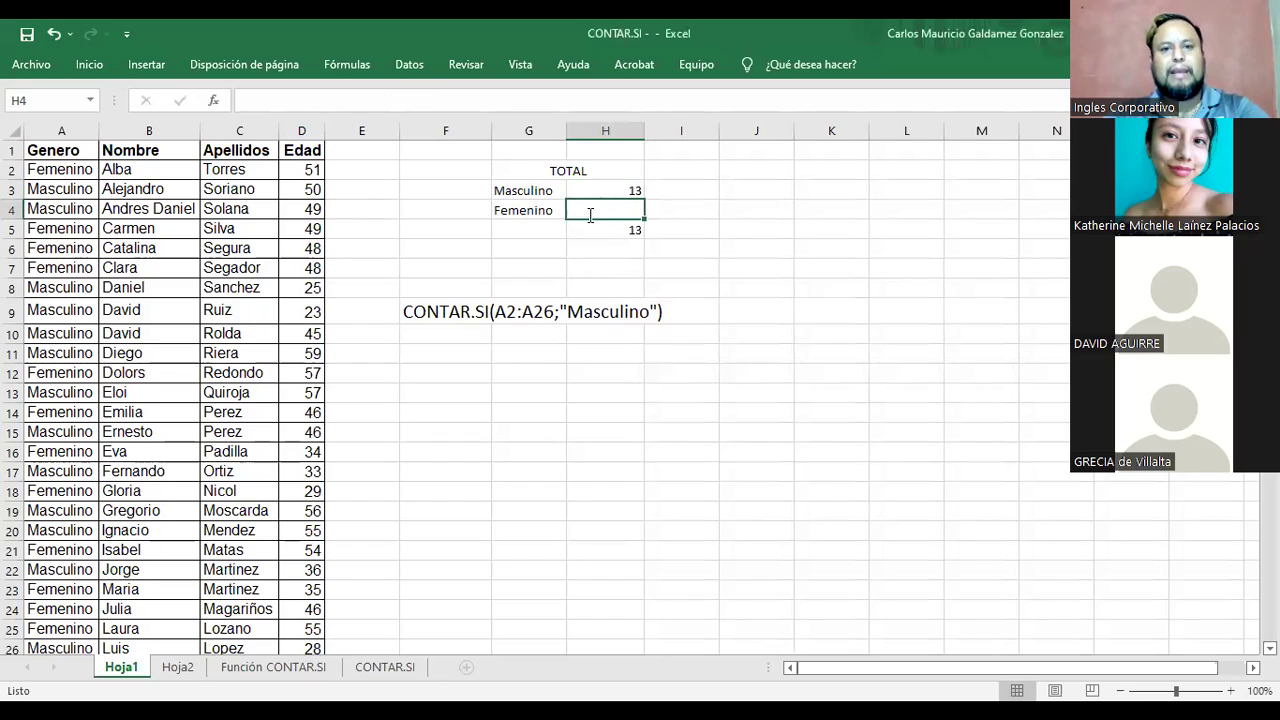
text(=CONTAR.SI(A2:A26;"Femenino"))
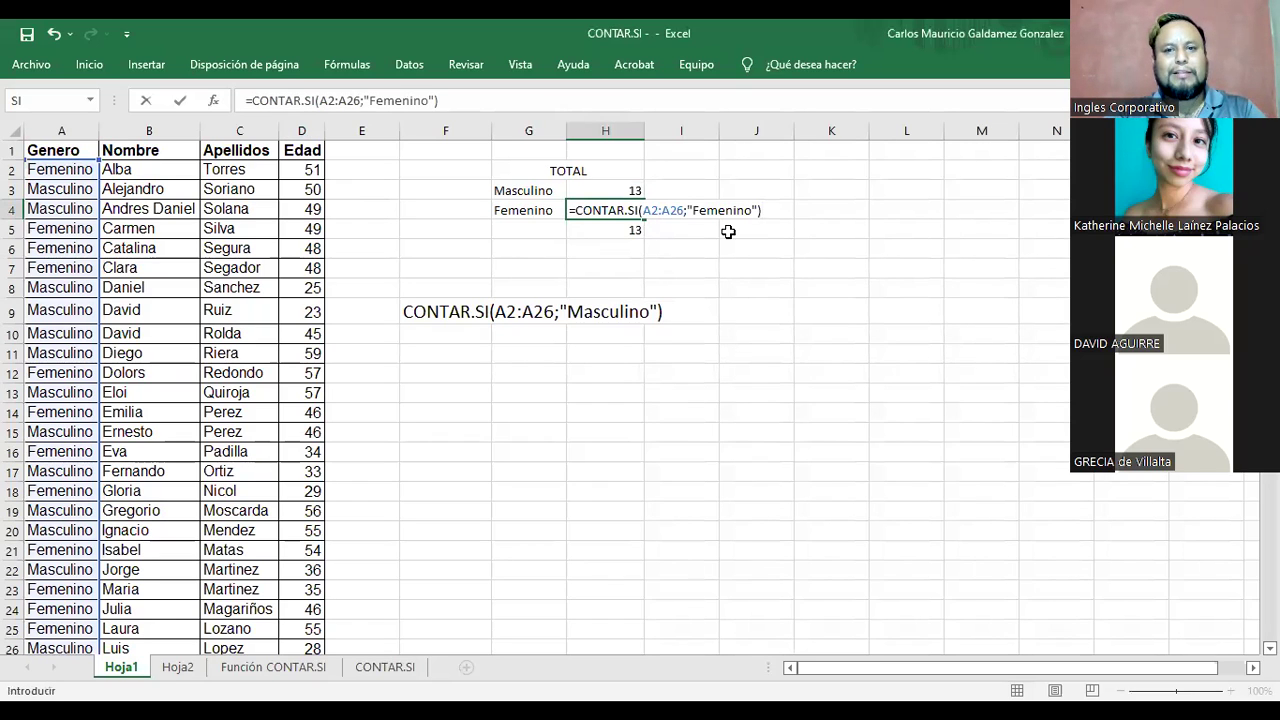
key(F2)
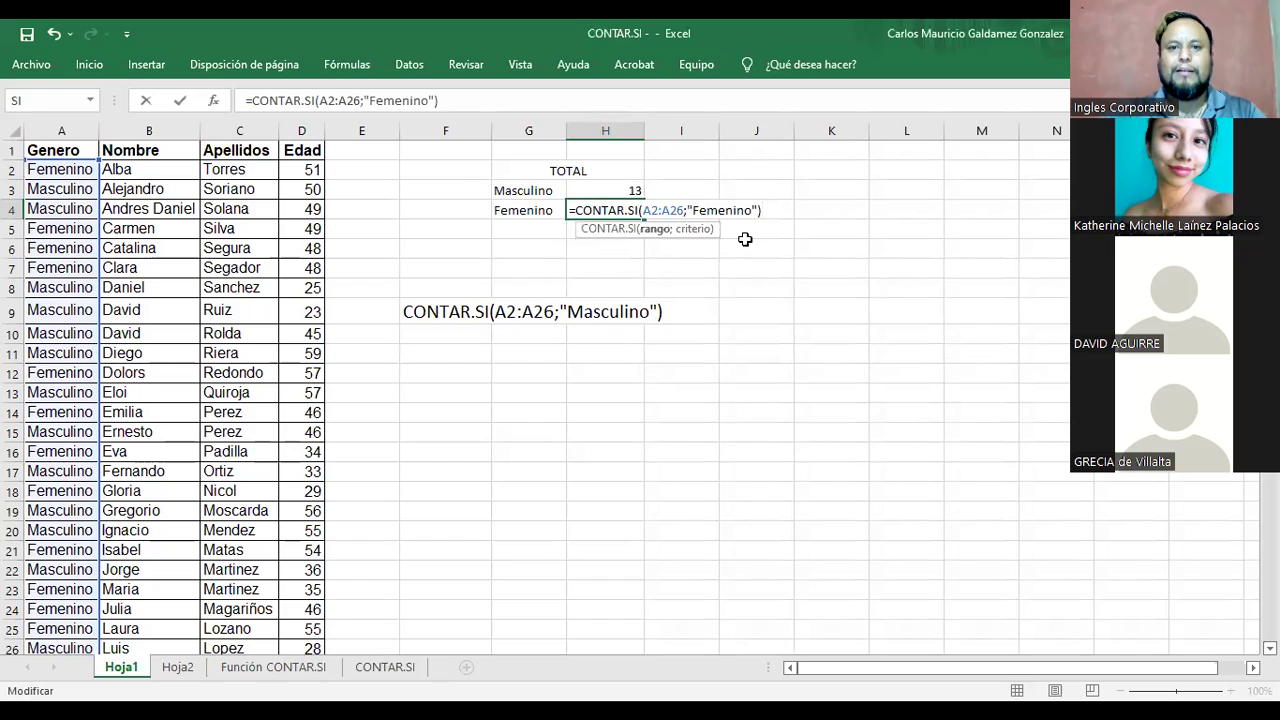
key(Return)
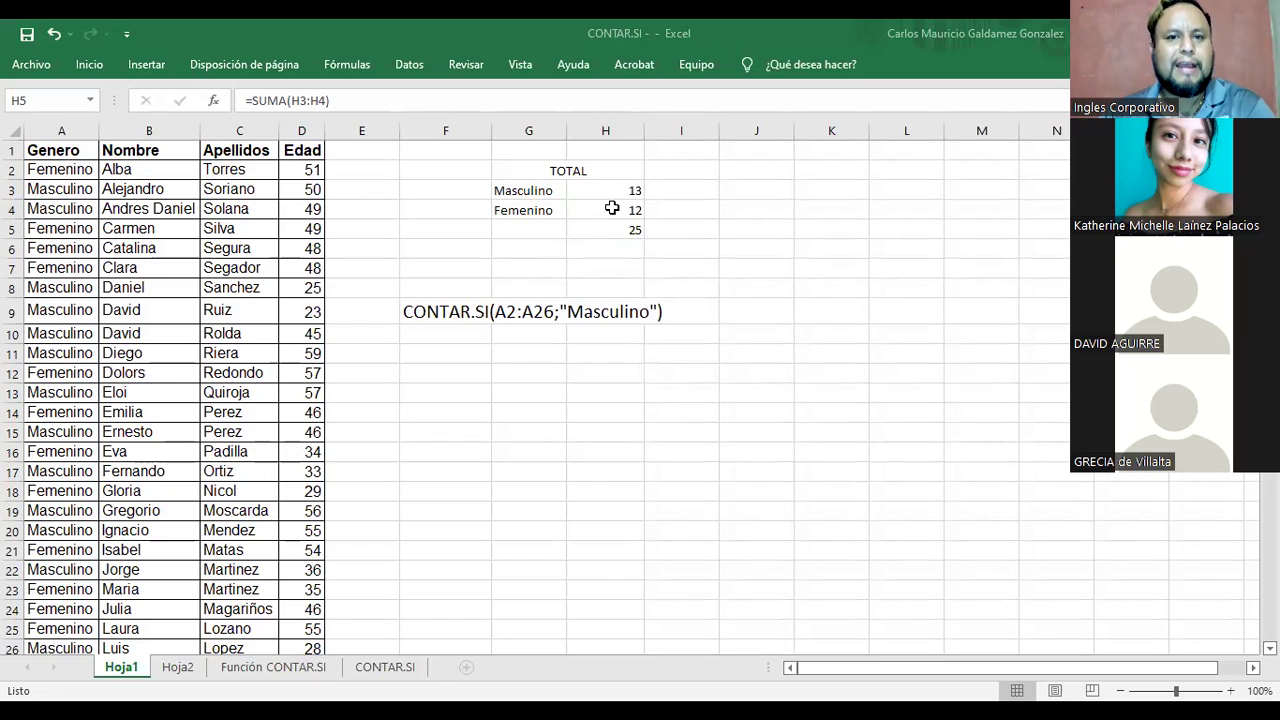
Step: Try the CONTAR.SI formula in H4 with its criterion written in capitals as "FEMENINO"
key(F2)
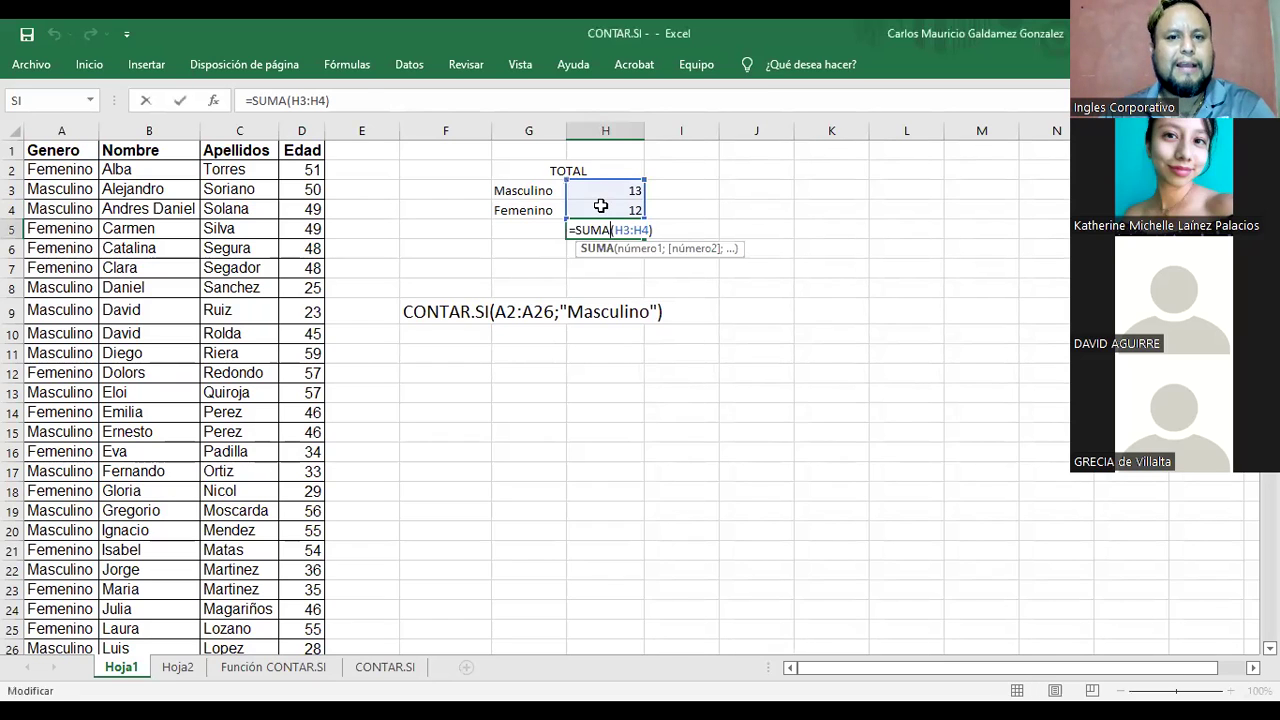
click(600, 205)
click(405, 101)
drag(370, 101, 431, 101)
text(FE)
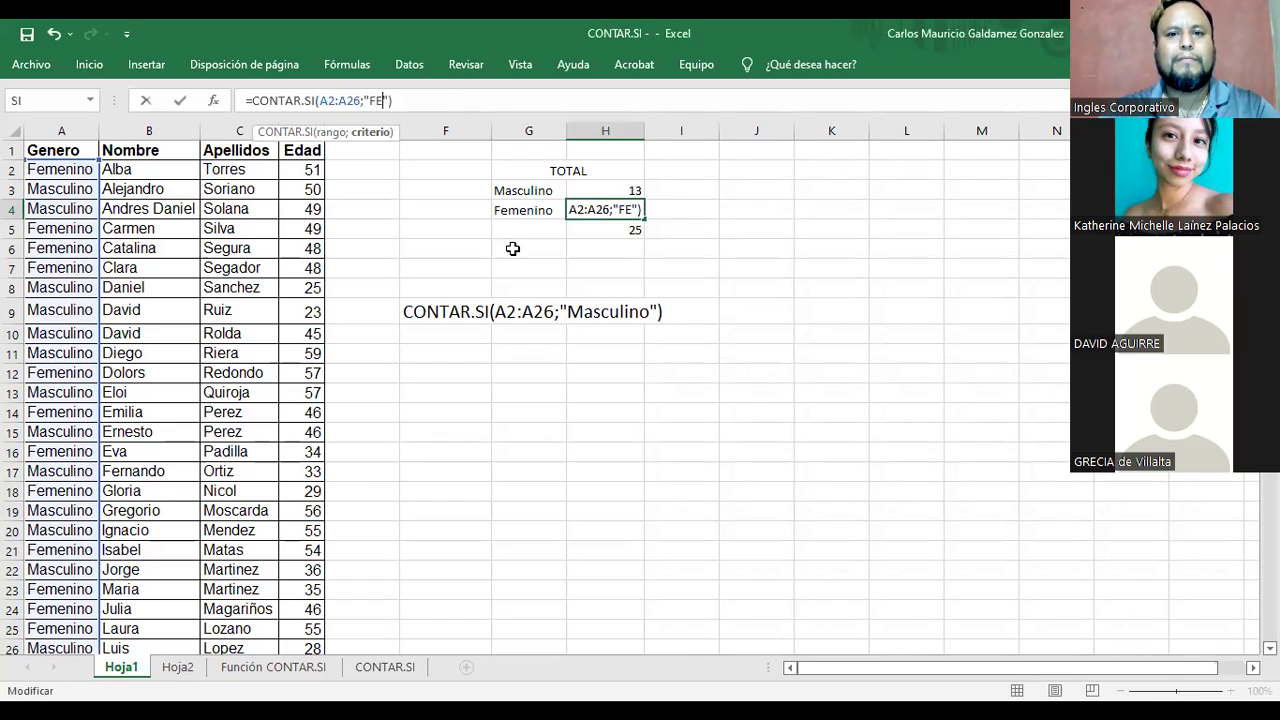
key(Return)
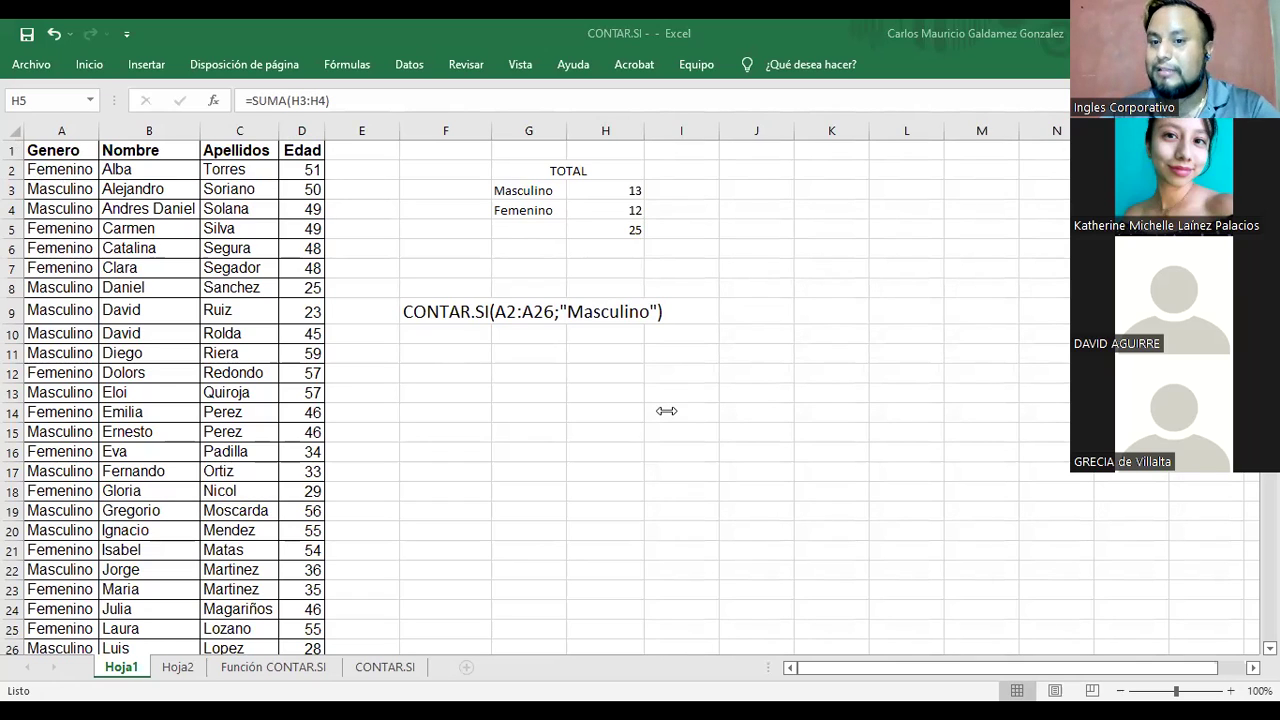
click(597, 212)
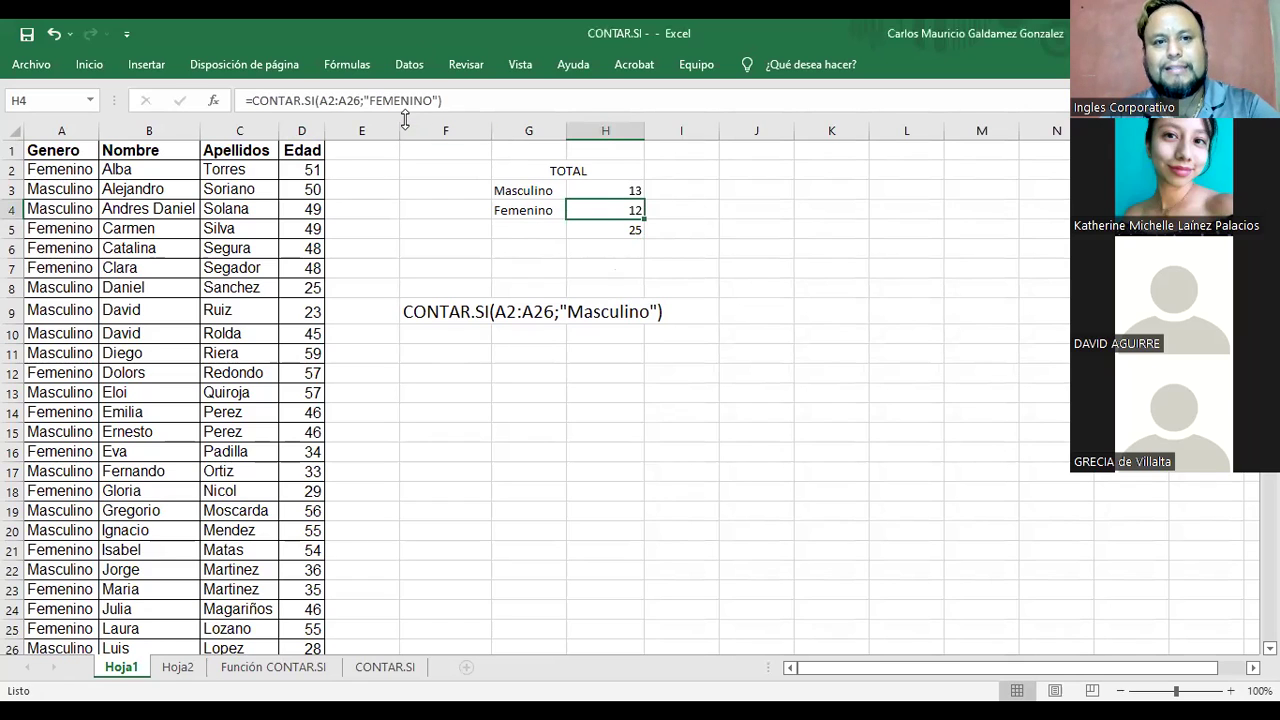
click(658, 215)
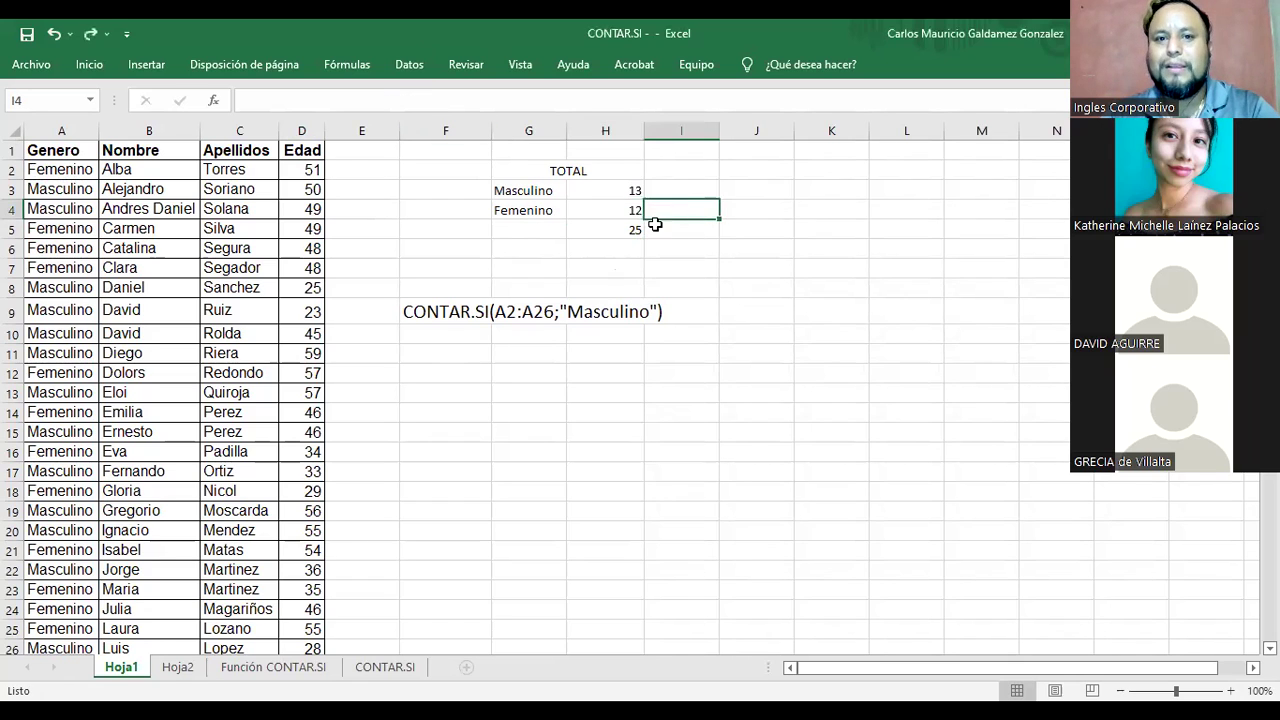
click(595, 231)
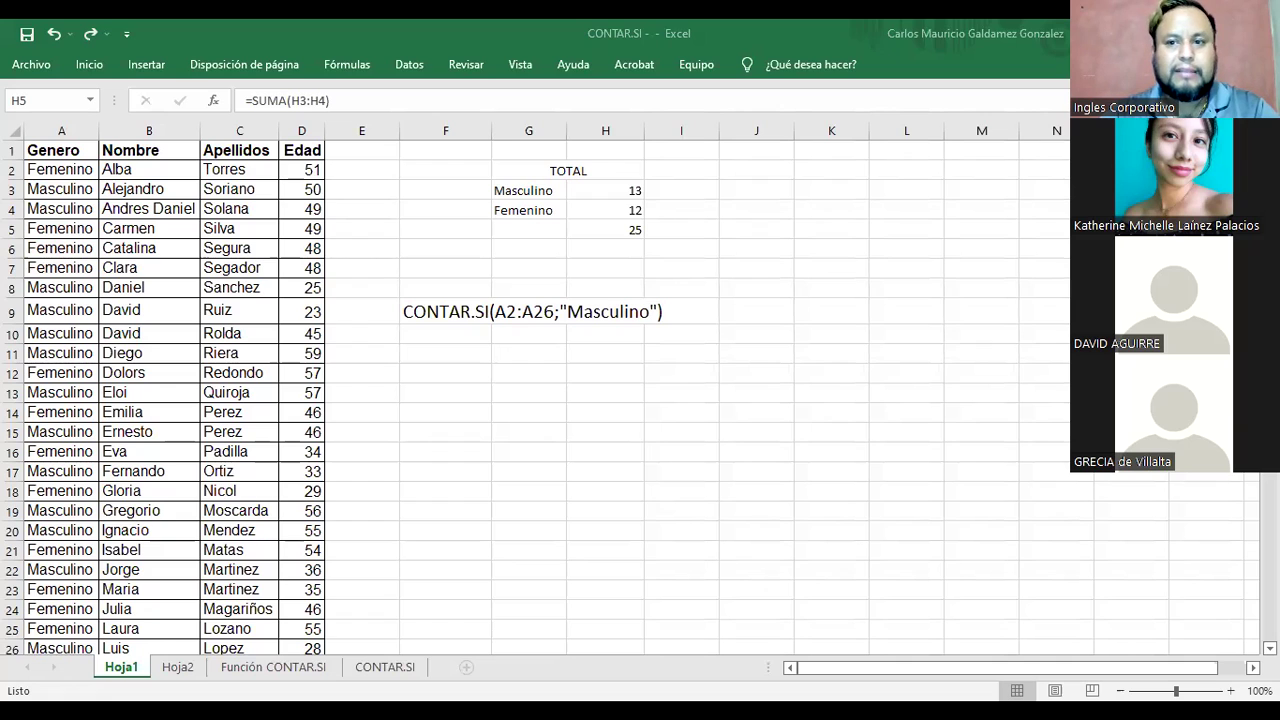
Step: Switch to the other CONTAR.SI workbook and look over the coloured number blocks, the questions and their answer cells from Y4 down
key(alt+Tab)
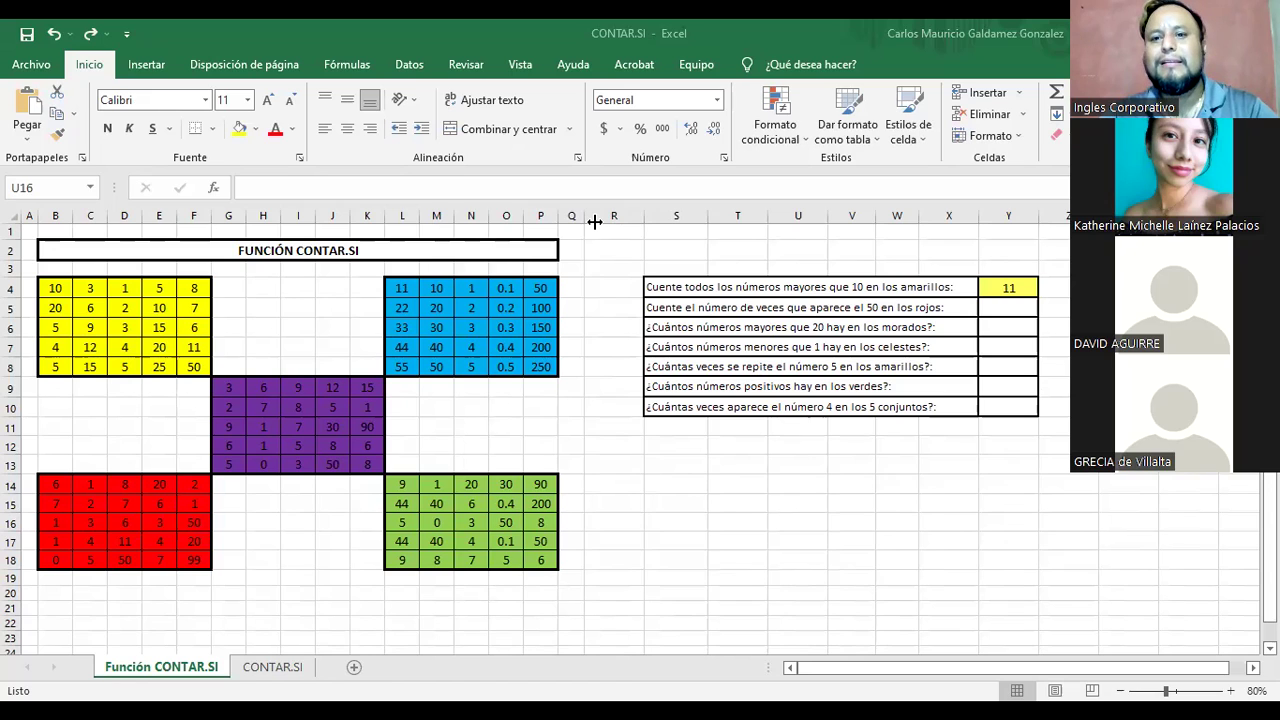
scroll(909, 511, up, 2)
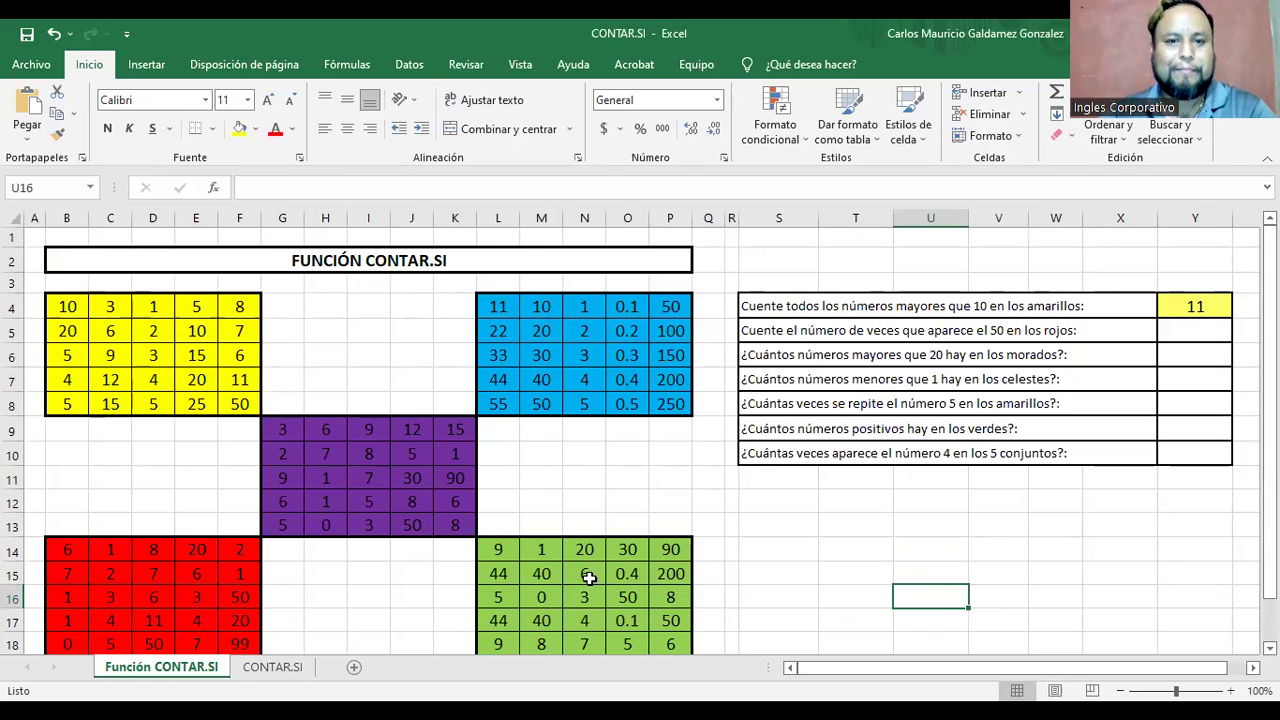
scroll(1170, 638, down, 1)
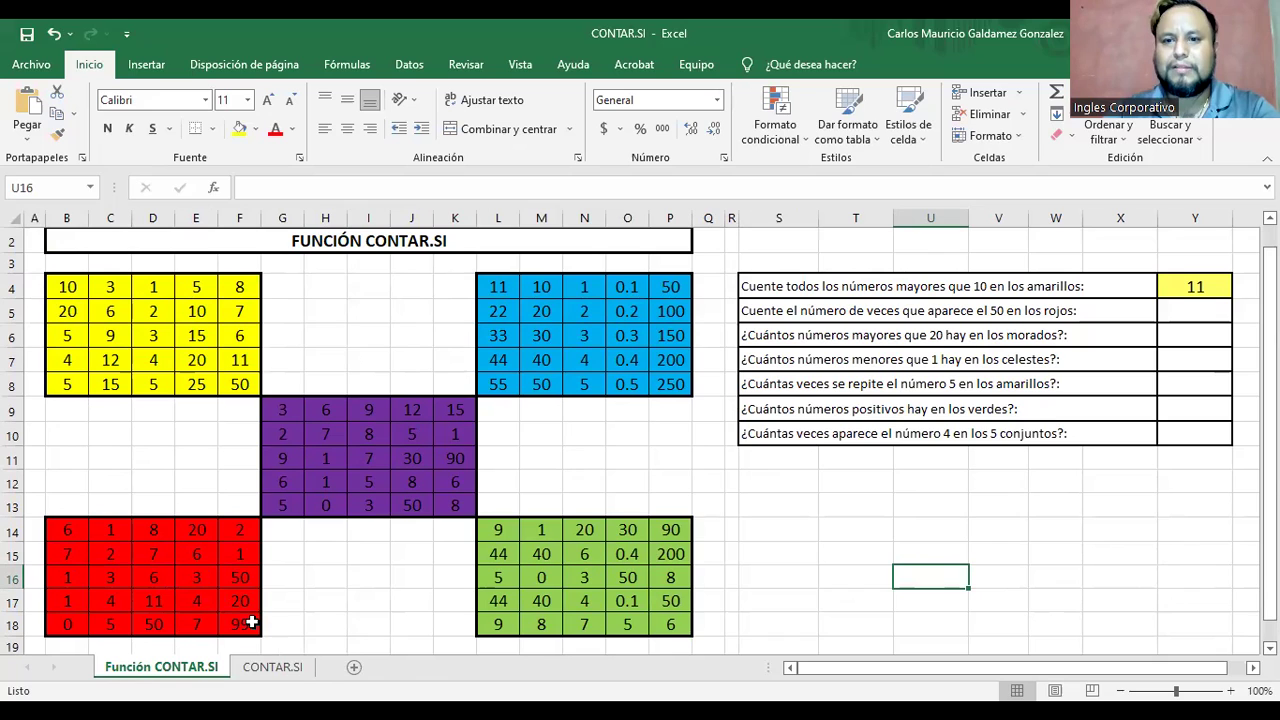
click(1175, 290)
mouse_move(1176, 314)
mouse_down()
mouse_move(1182, 335)
mouse_move(1180, 311)
mouse_move(1178, 323)
mouse_up()
click(1180, 287)
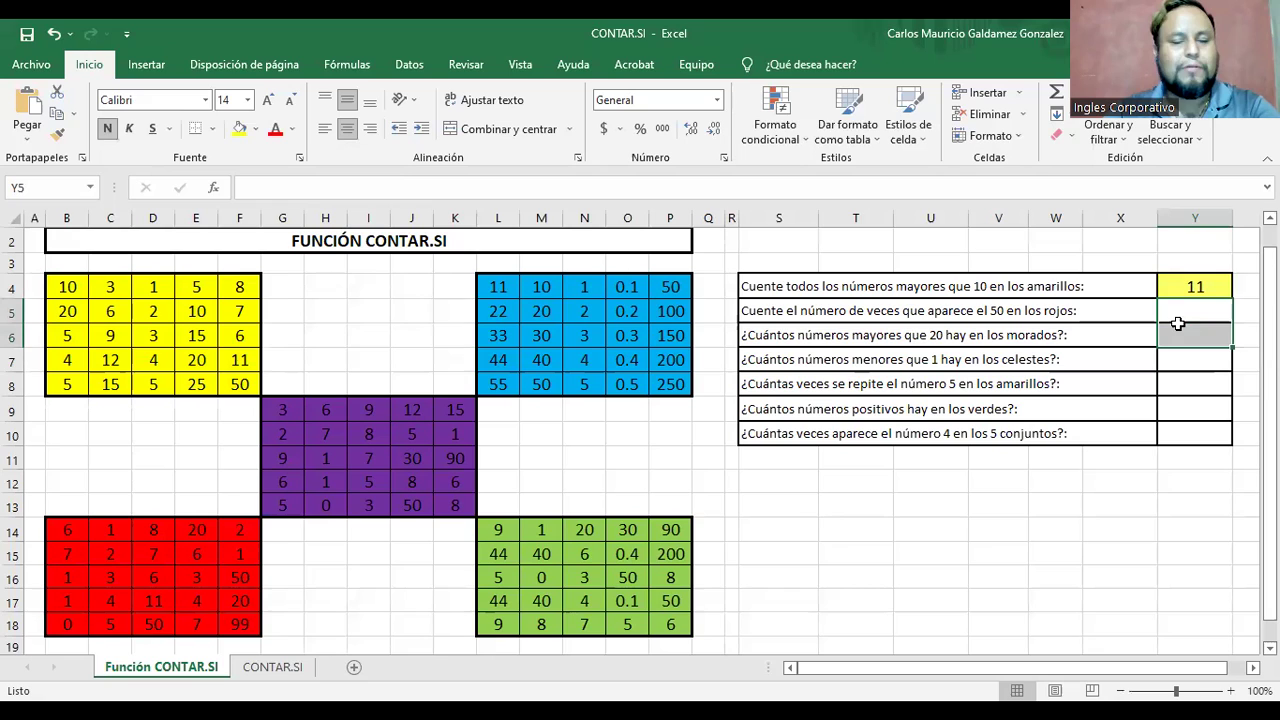
Step: Look over the empty answer cells below Y4 and the PEDIDOS table on the CONTAR.SI sheet, returning to the Función CONTAR.SI sheet
drag(1186, 366, 1189, 425)
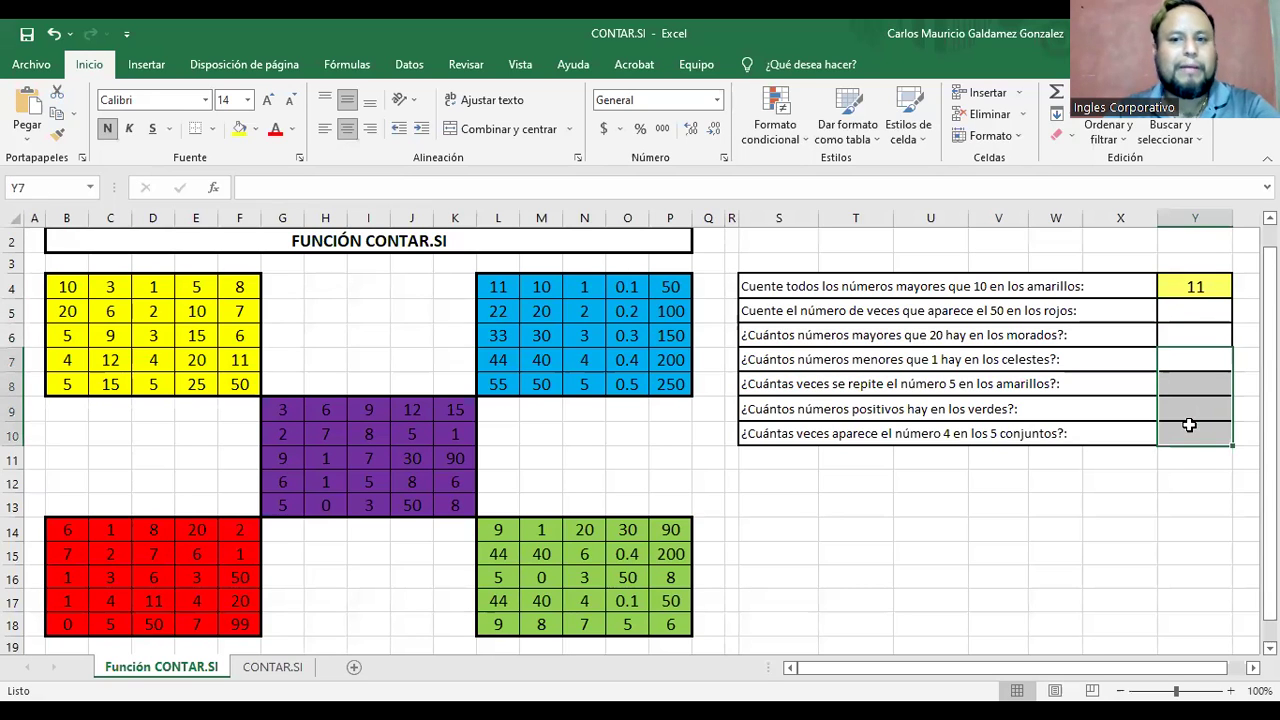
click(1183, 316)
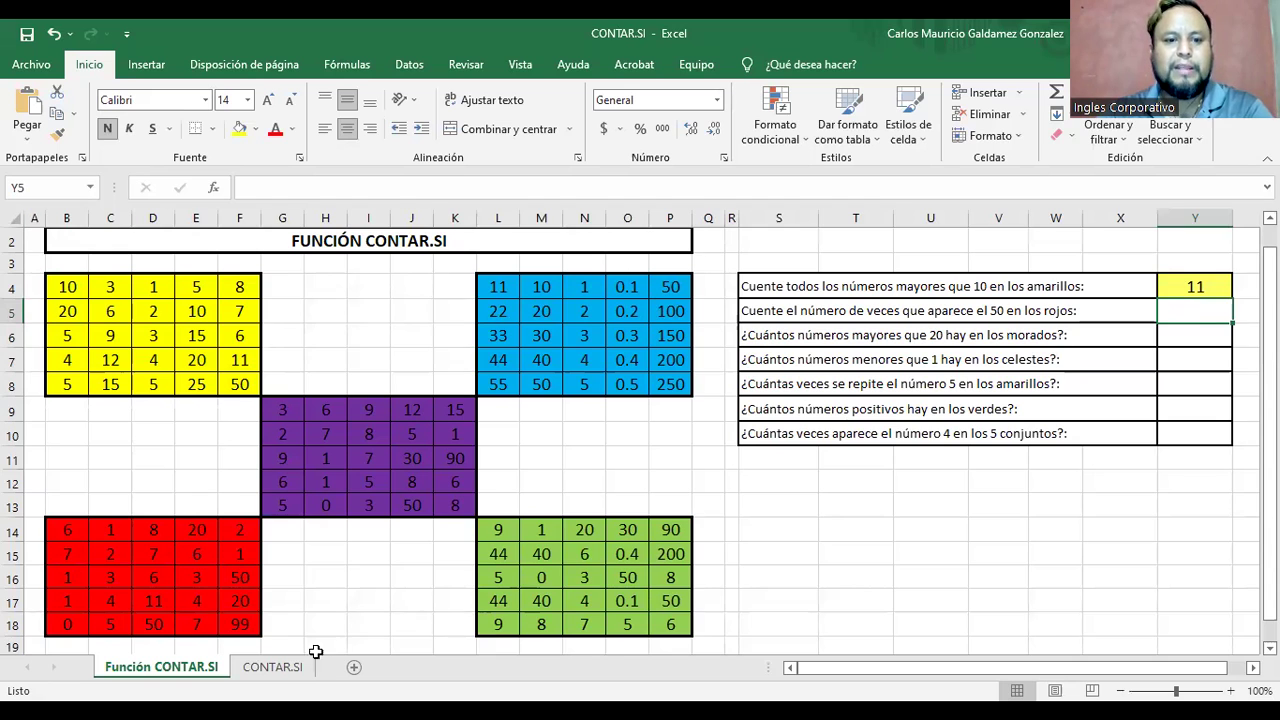
click(279, 669)
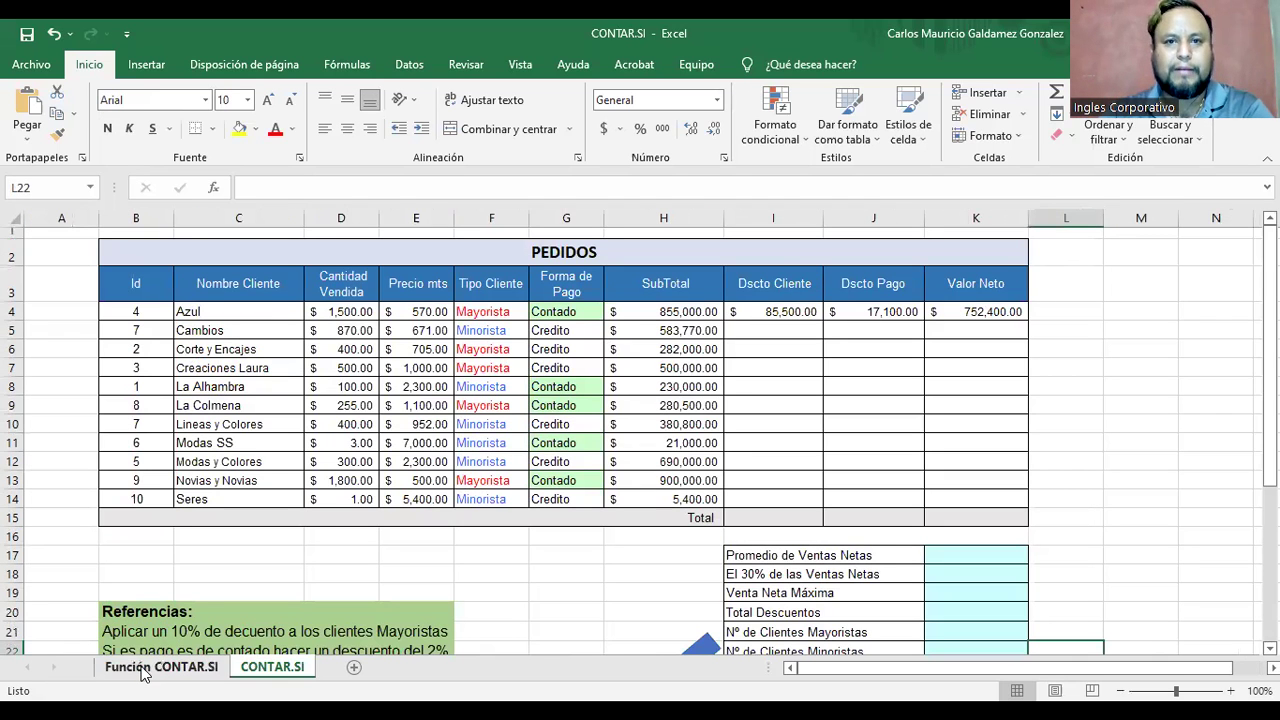
click(160, 667)
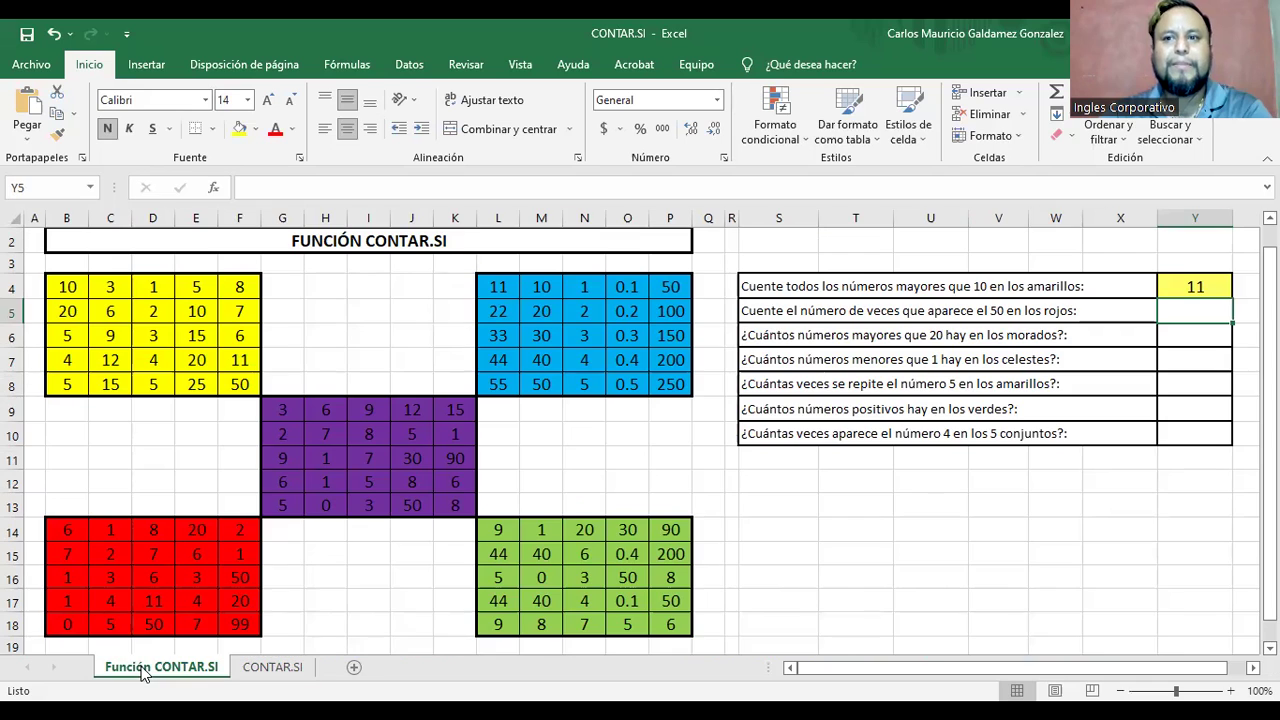
click(255, 672)
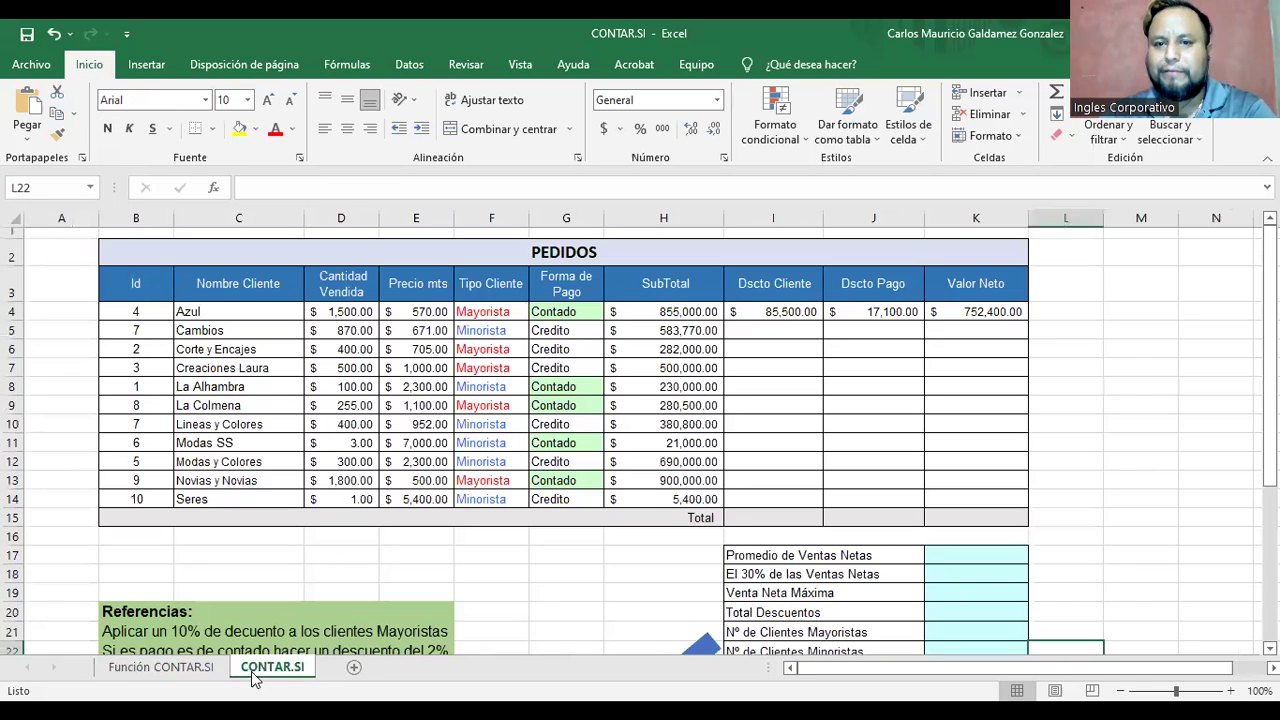
click(174, 674)
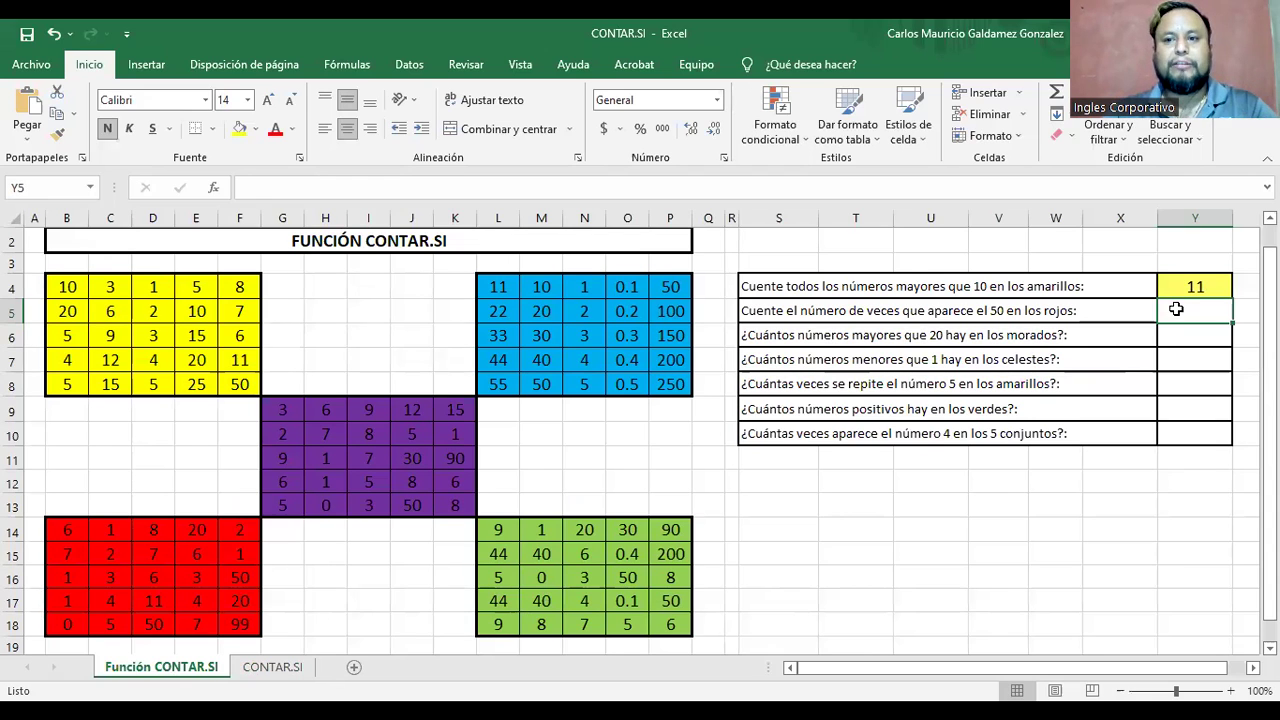
Step: Review the first question against the yellow block, try Y4's CONTAR.SI criterion as ">9", and undo that change
click(797, 288)
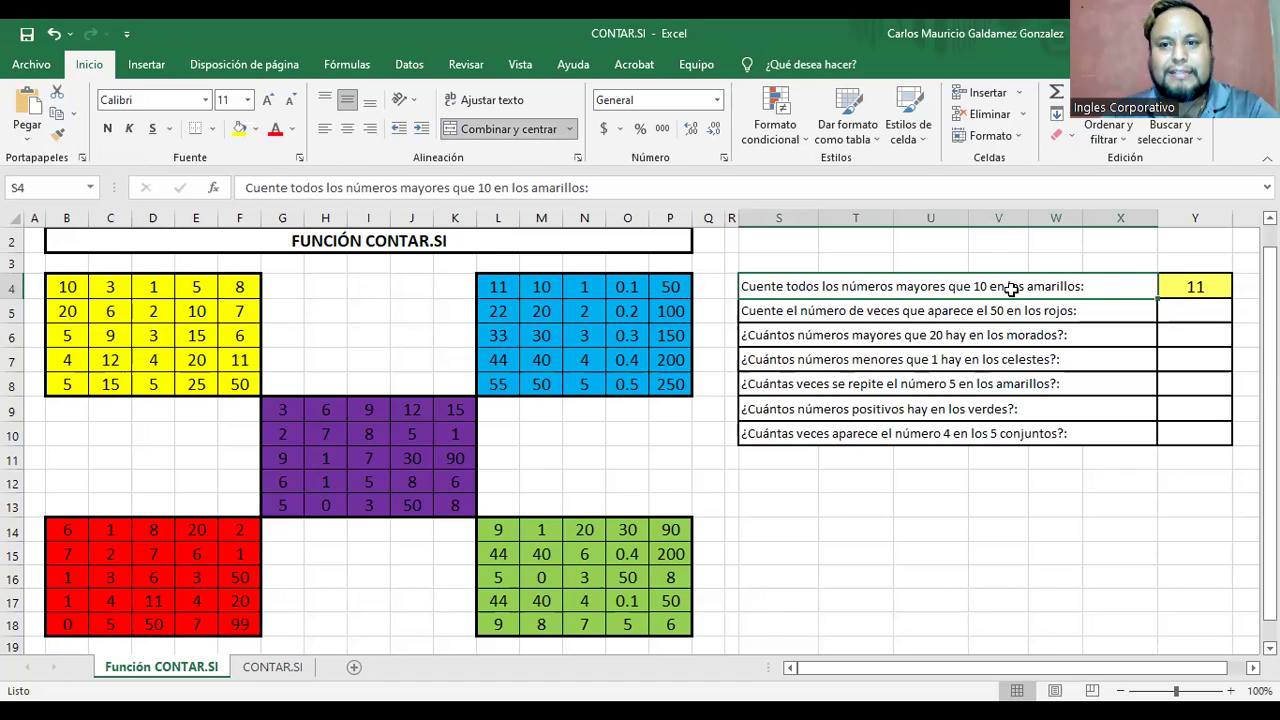
click(1184, 287)
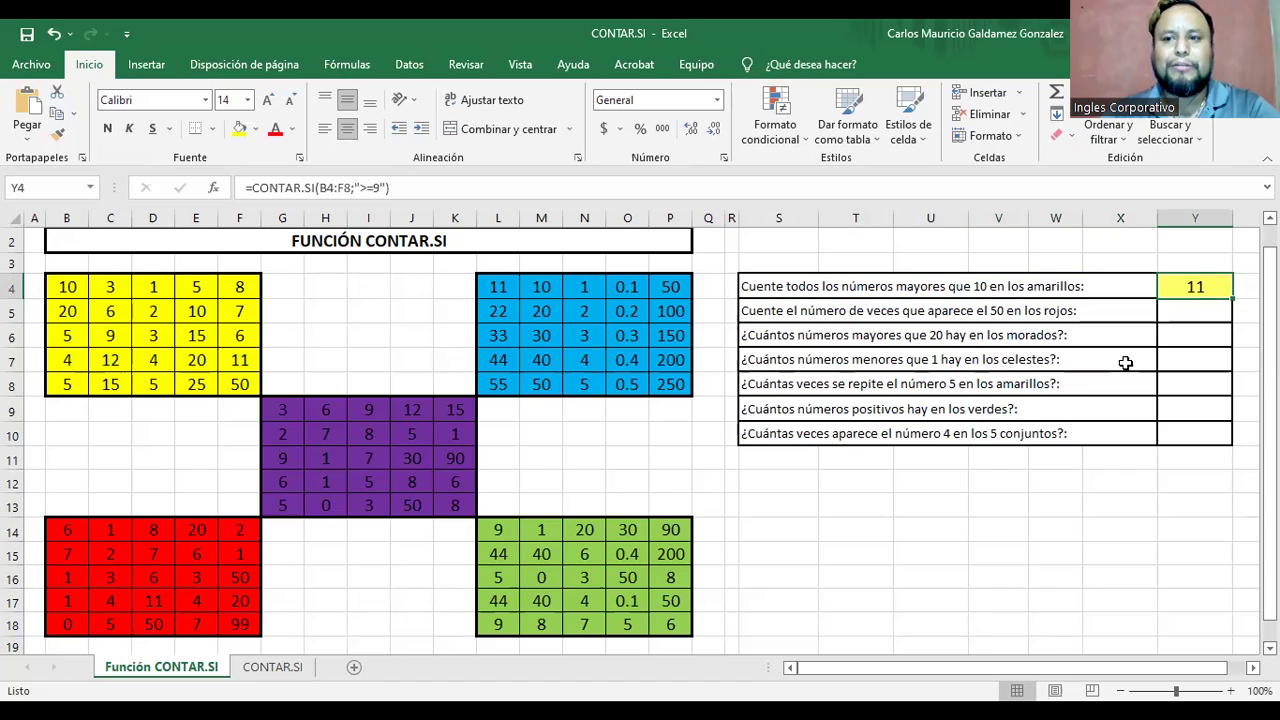
drag(66, 288, 240, 385)
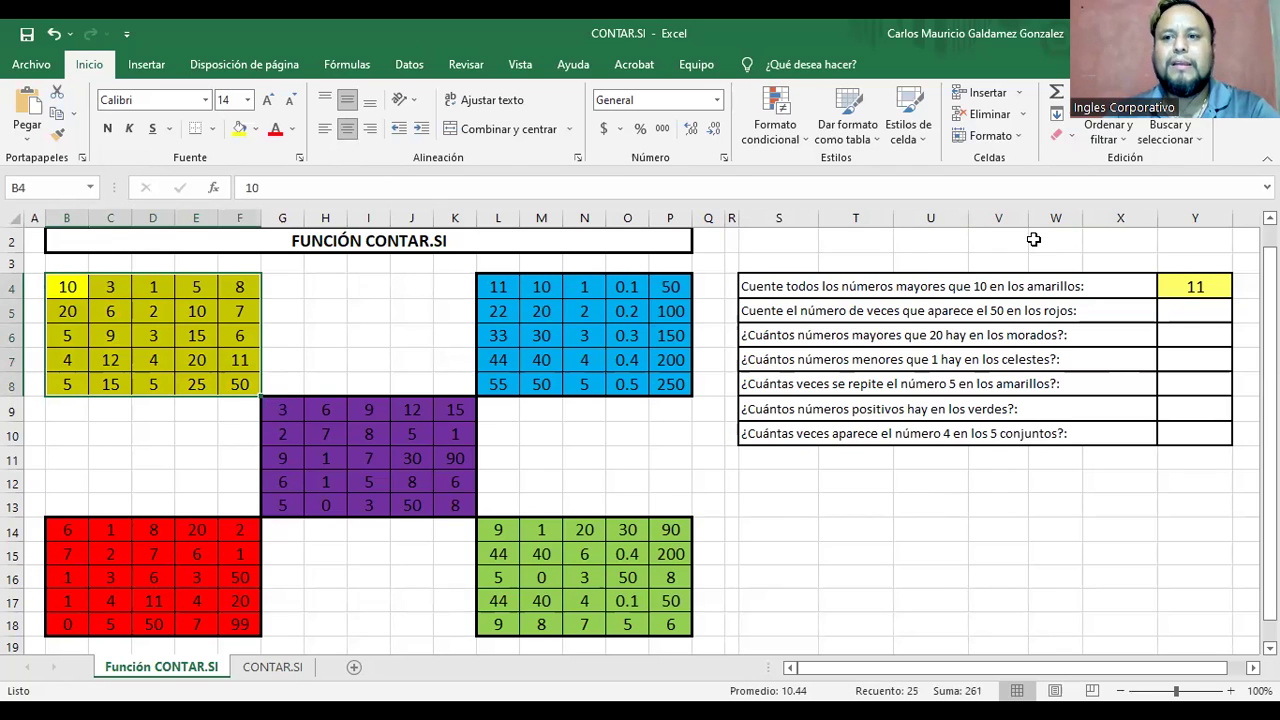
click(1185, 288)
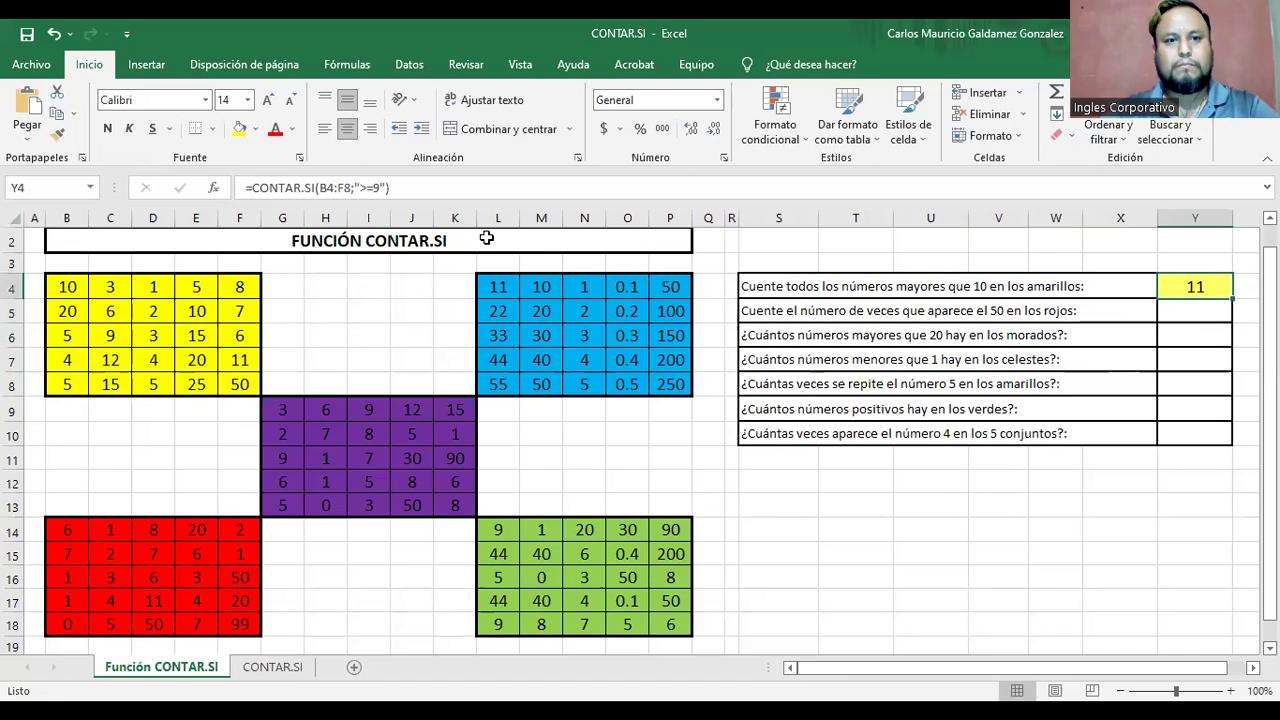
drag(250, 188, 315, 188)
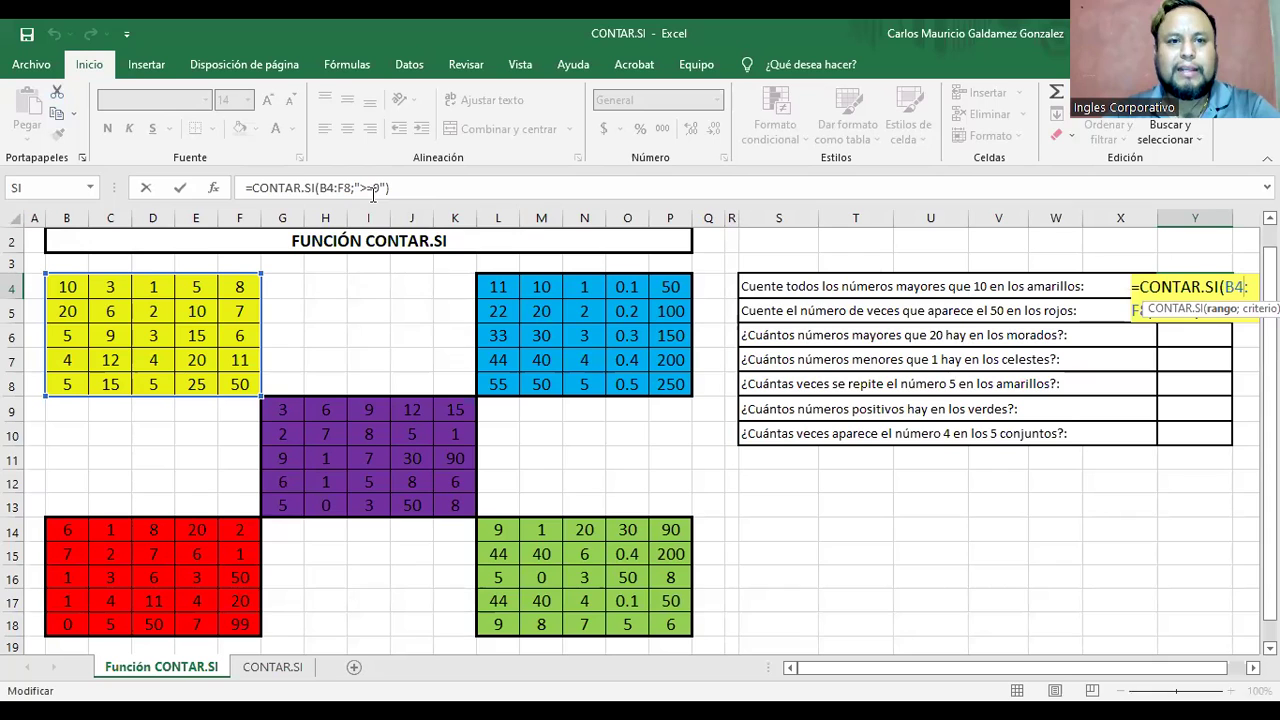
key(BackSpace)
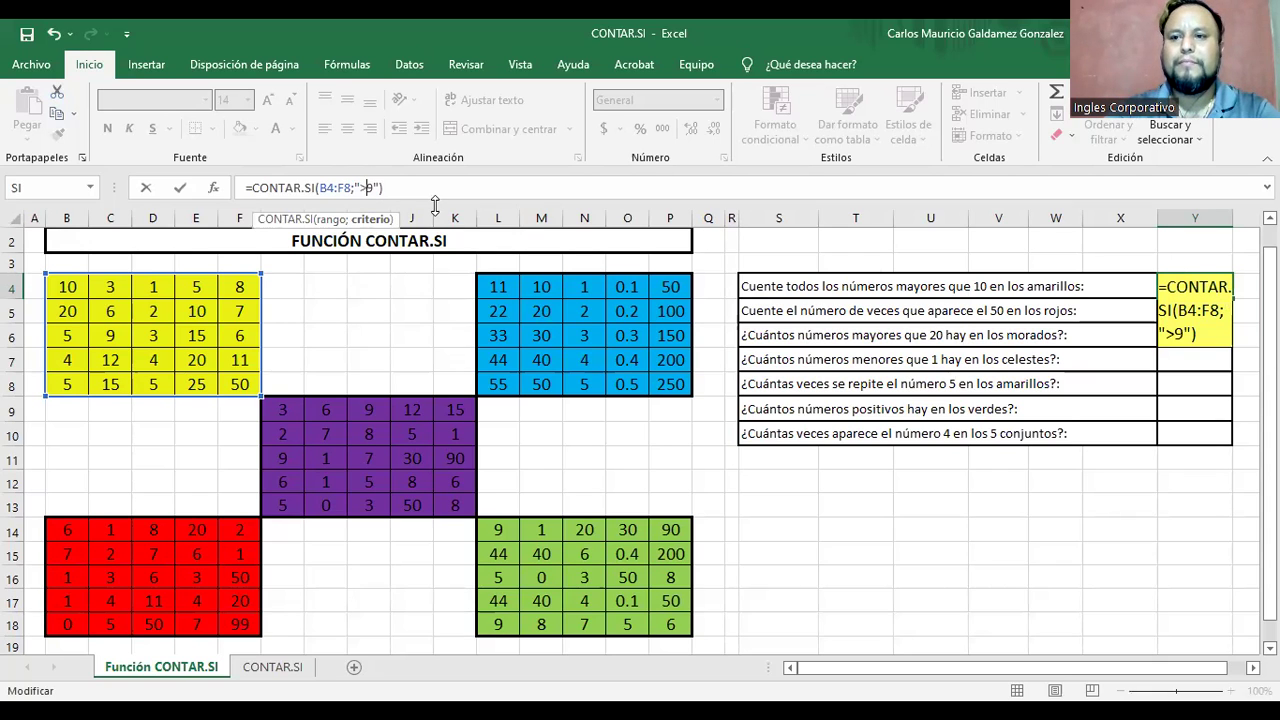
key(Return)
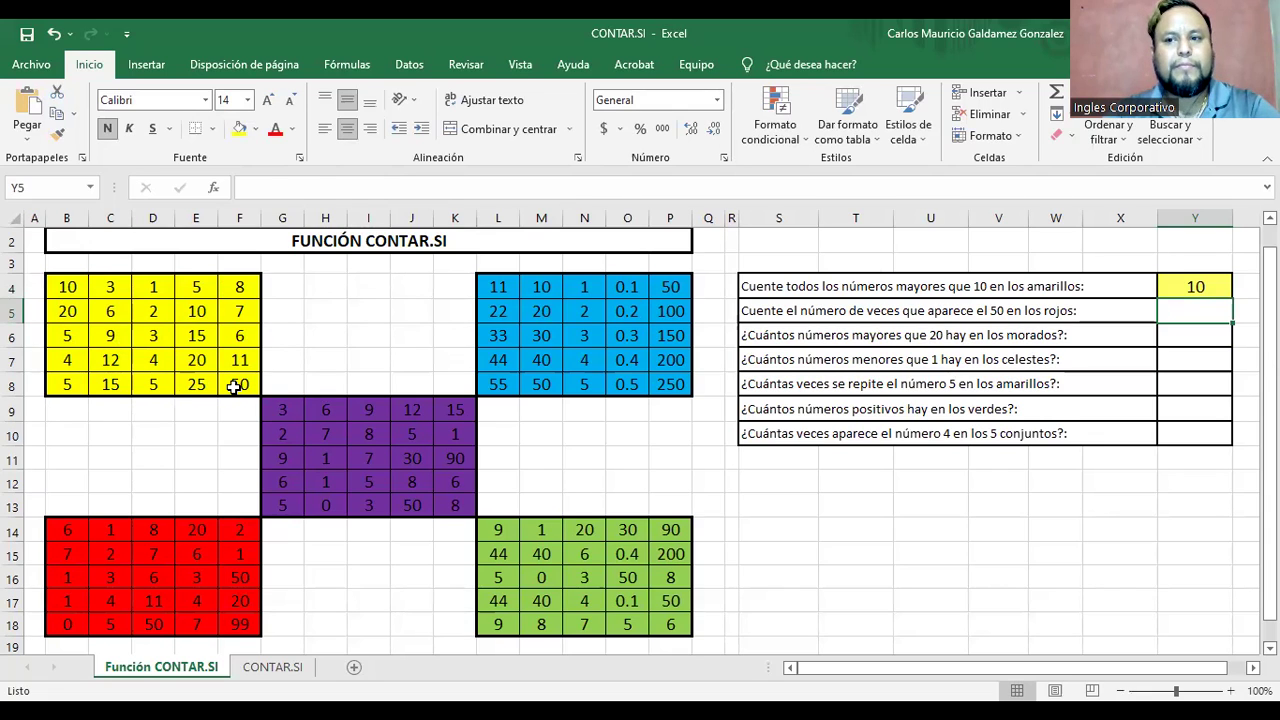
key(ctrl+z)
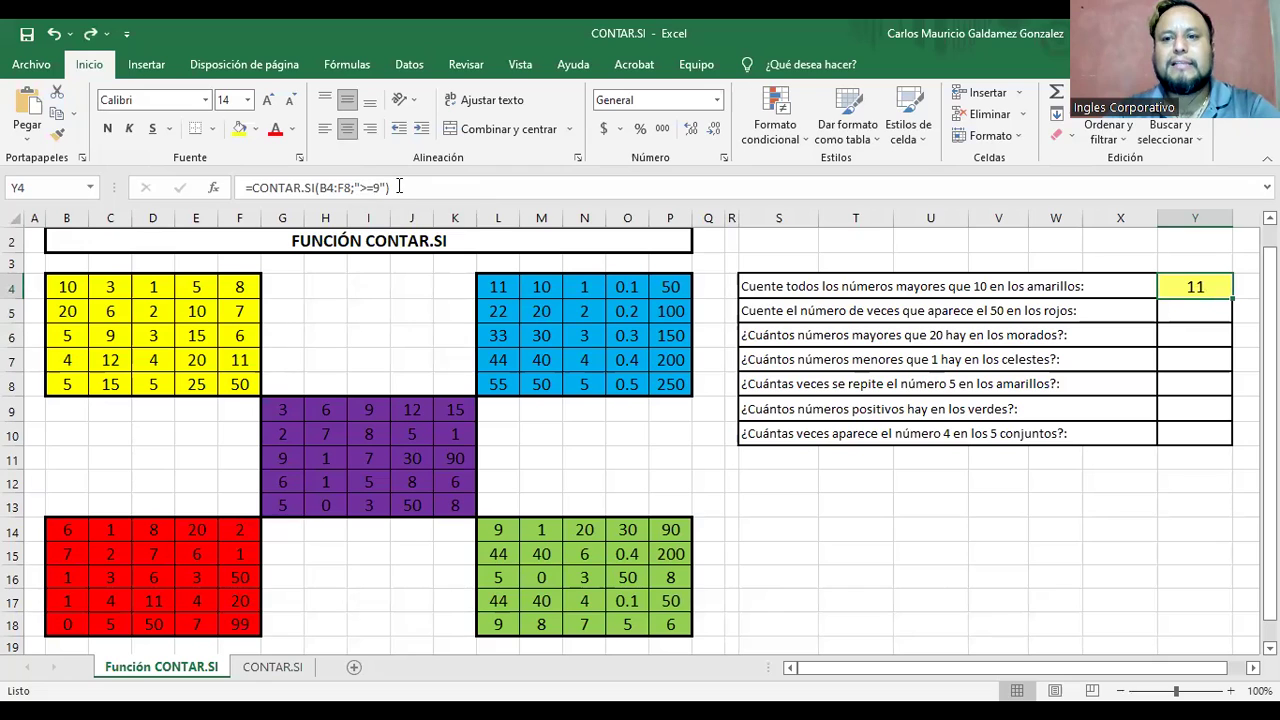
Step: Change the criterion of the CONTAR.SI formula in Y4 to ">=10" for the yellow block B4:F8
click(386, 187)
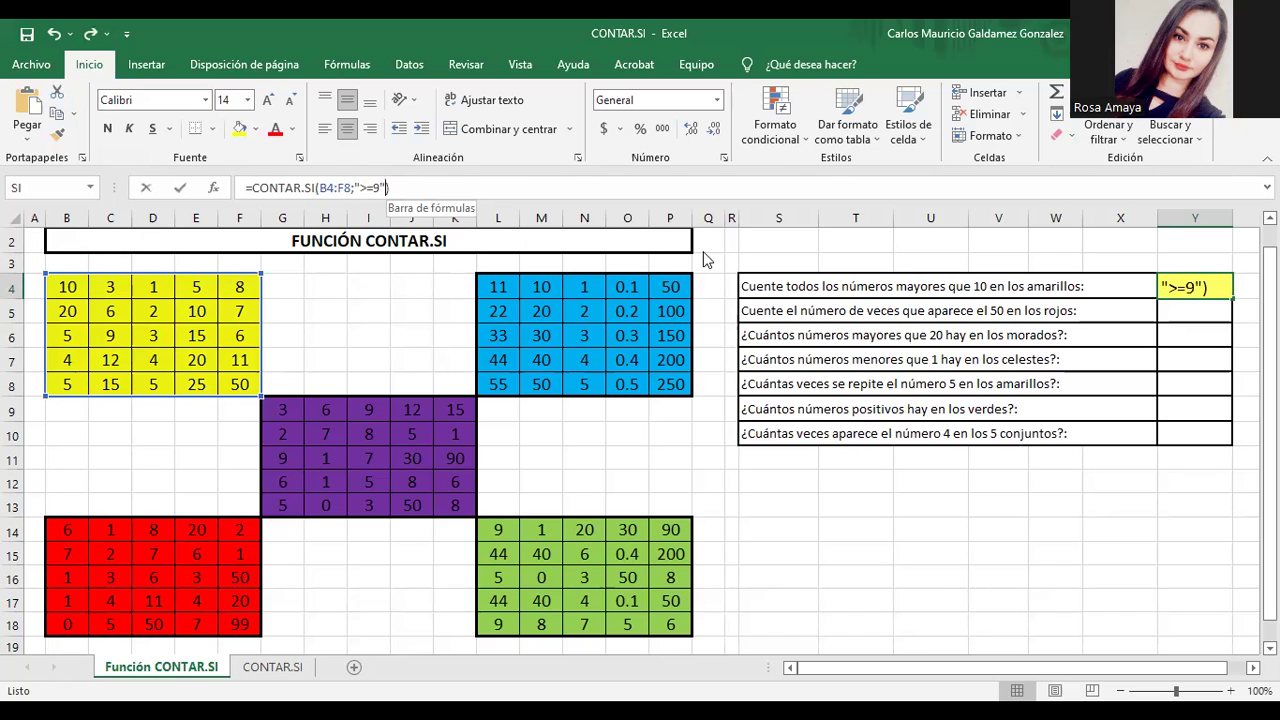
key(F2)
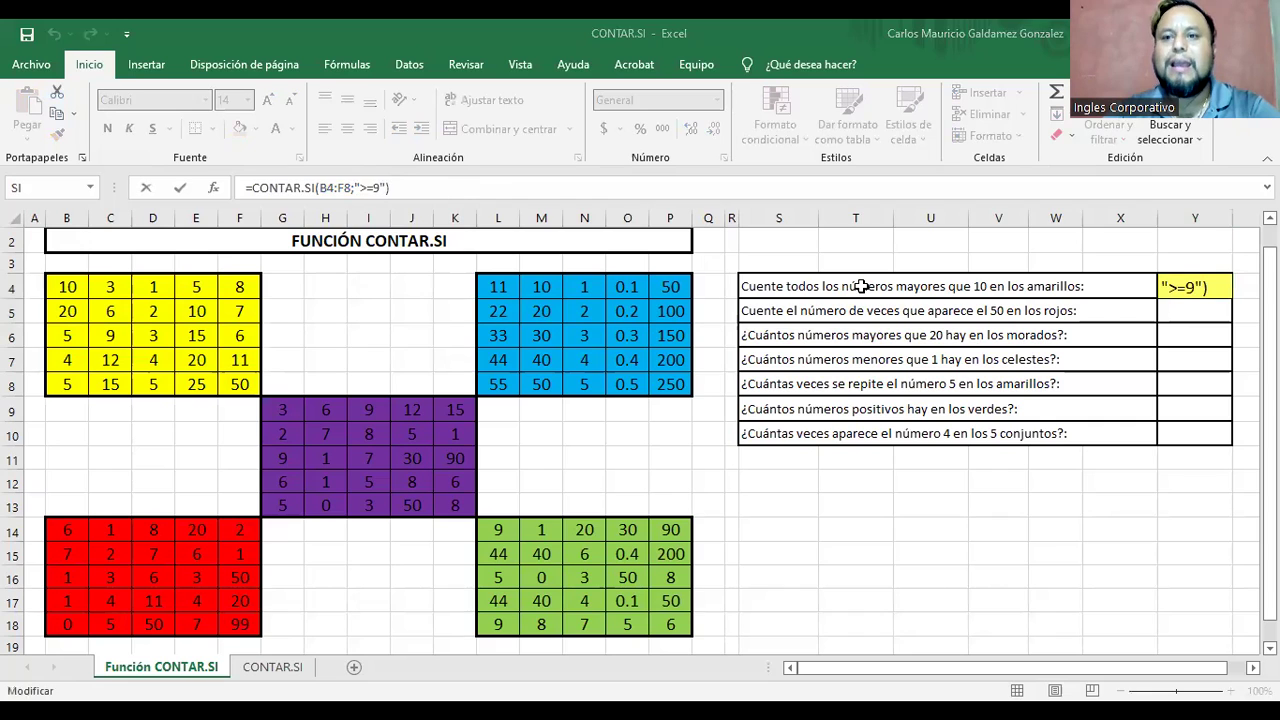
click(978, 287)
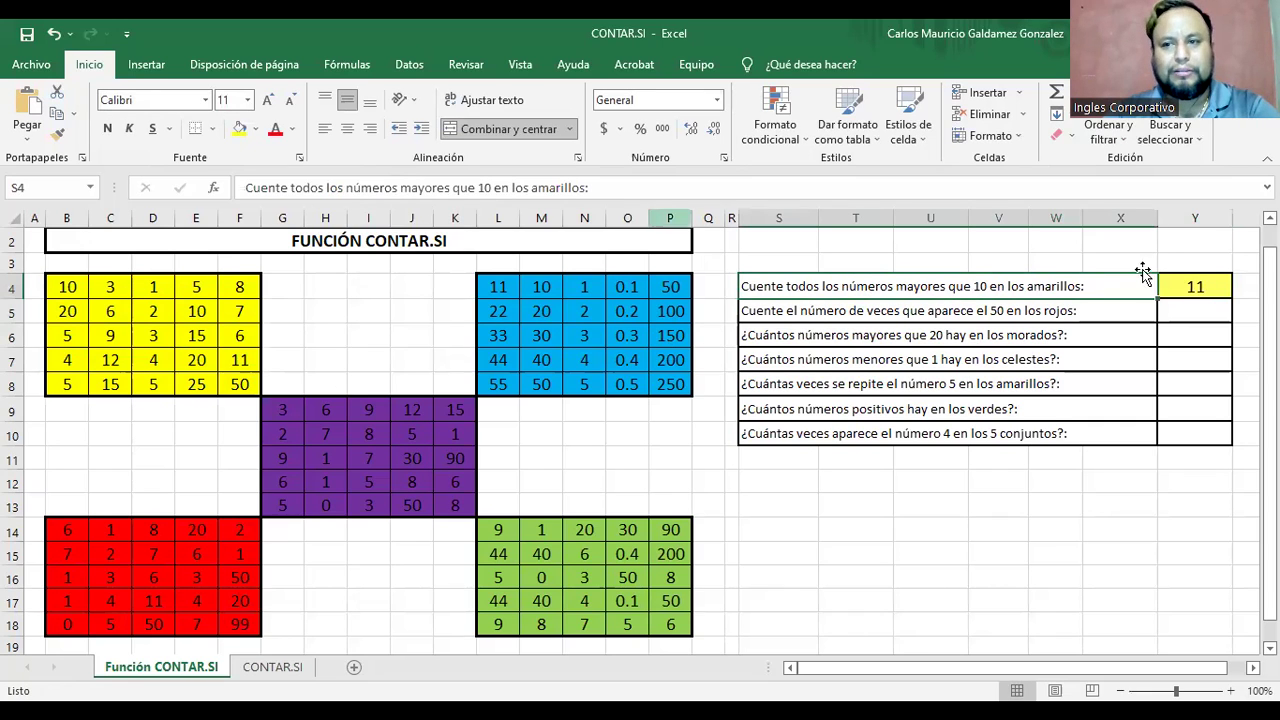
click(1180, 288)
click(366, 188)
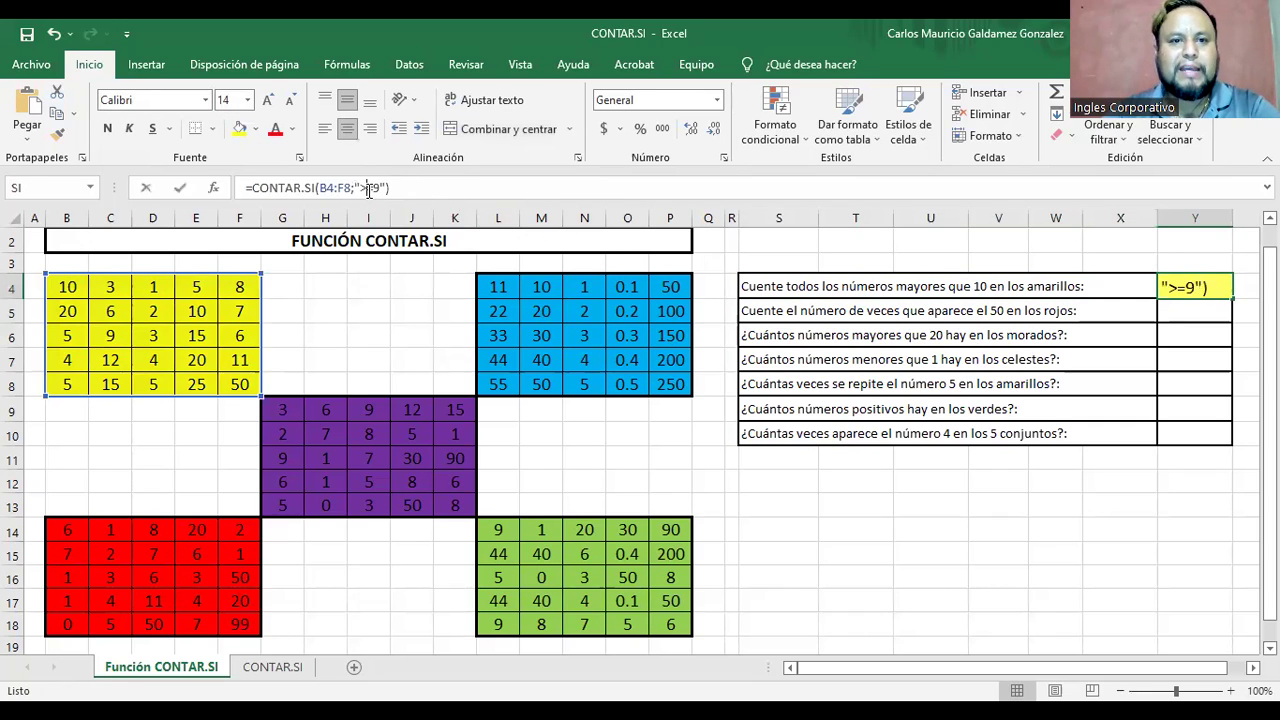
key(Delete)
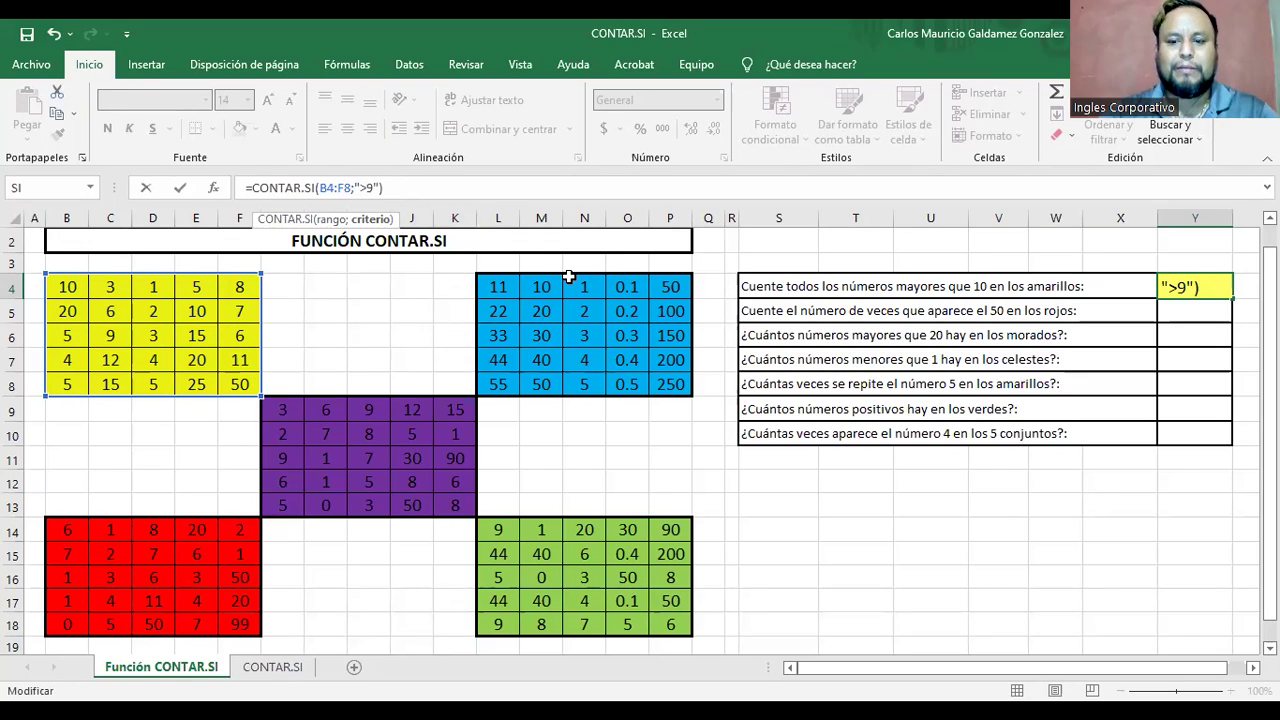
text(=10)
key(Delete)
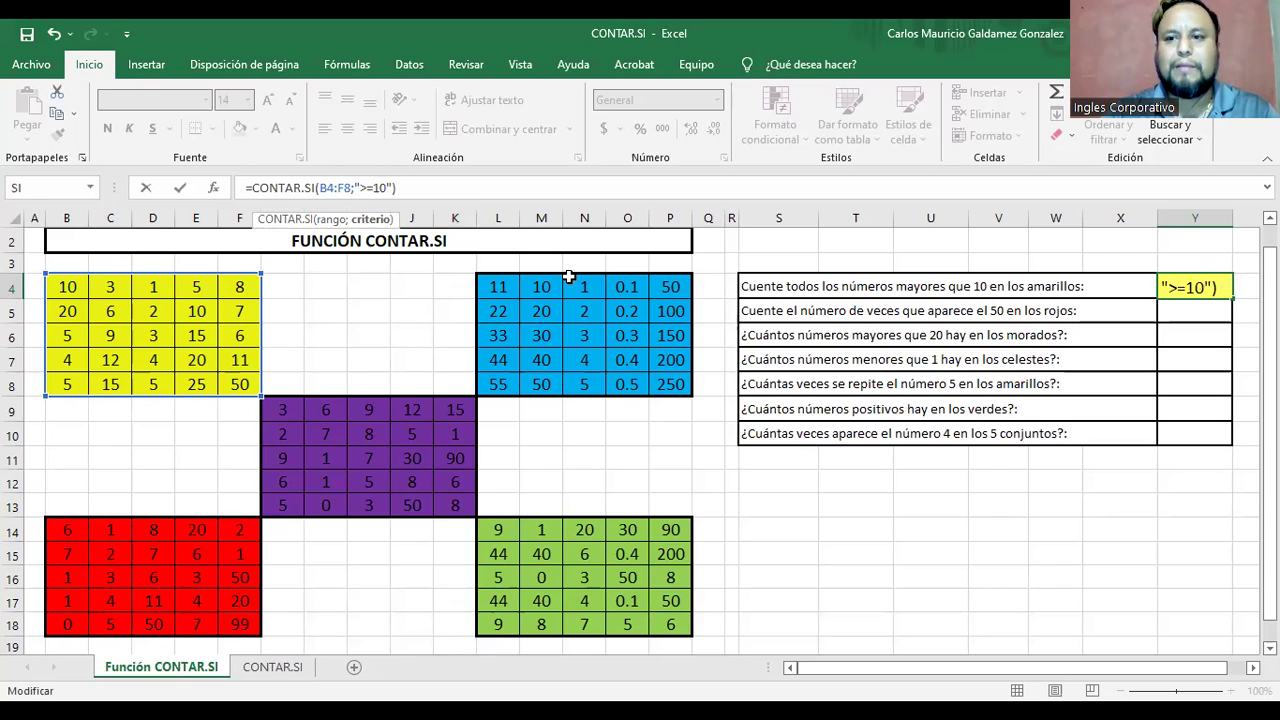
key(Return)
click(1198, 290)
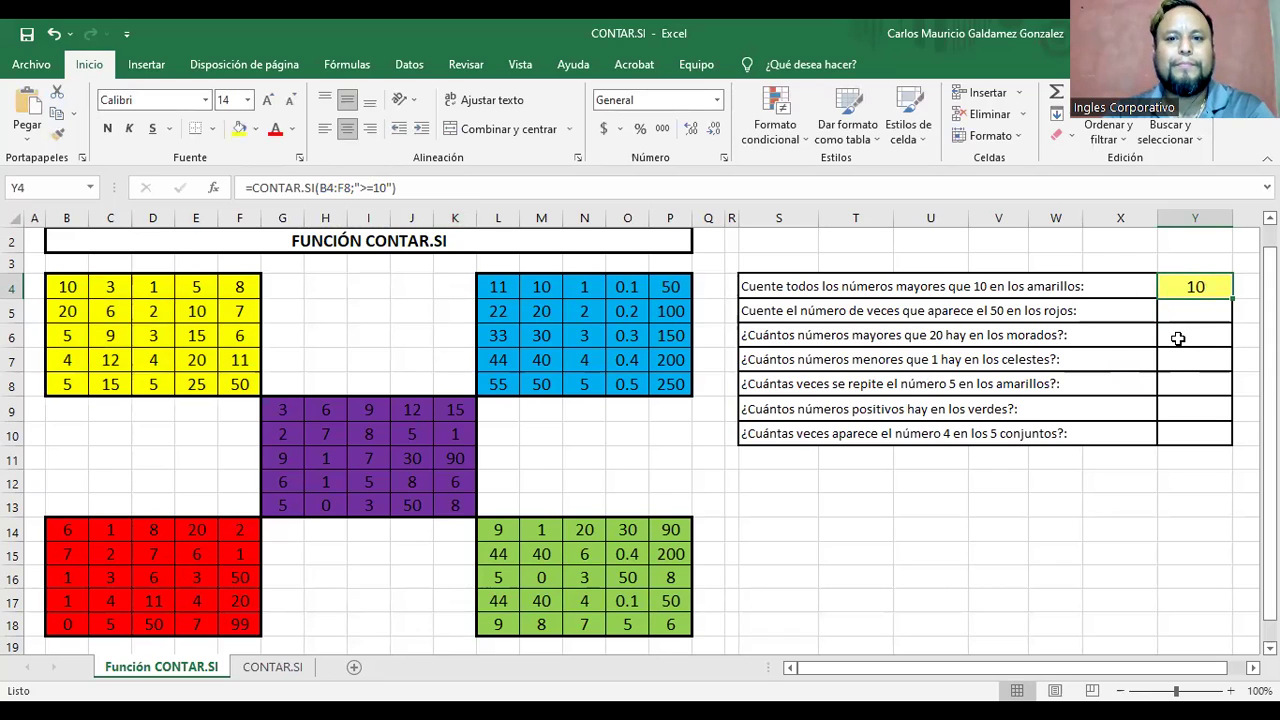
Step: Start a CONTAR.SI formula in Y5 with the red block B14:F18 as its range to count the number 50
click(815, 311)
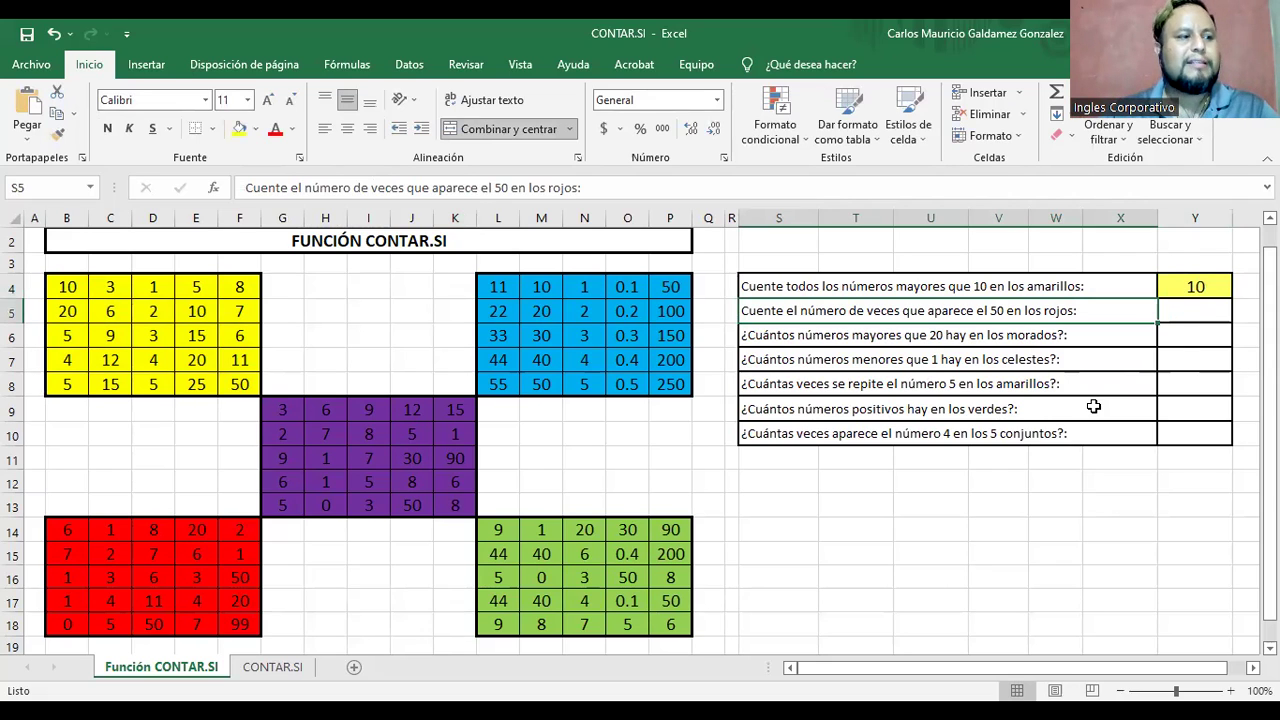
click(1182, 310)
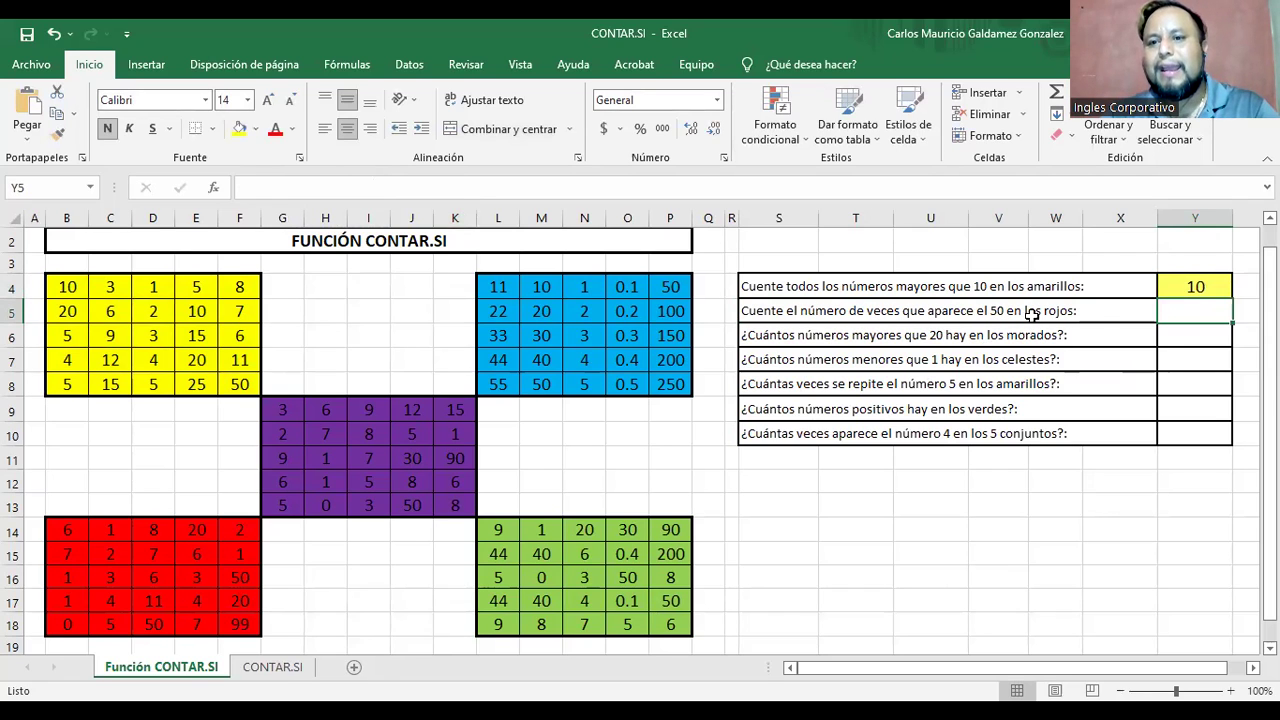
drag(66, 530, 242, 630)
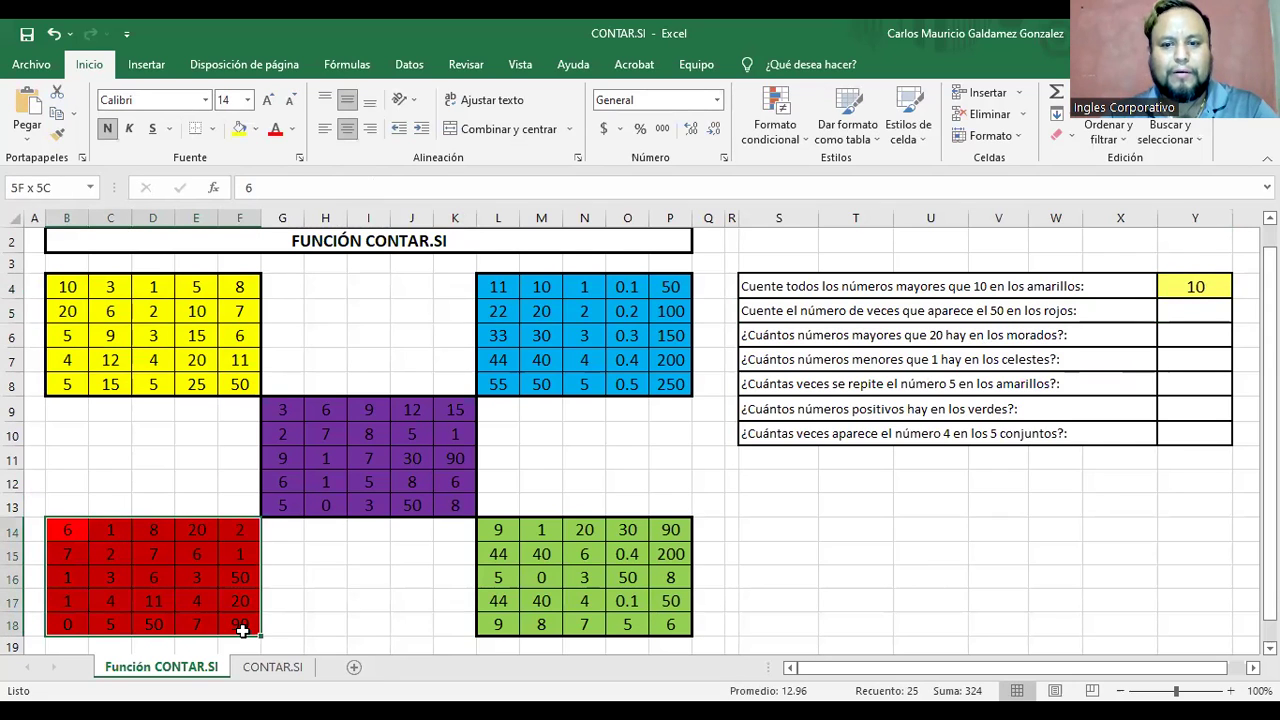
click(1190, 311)
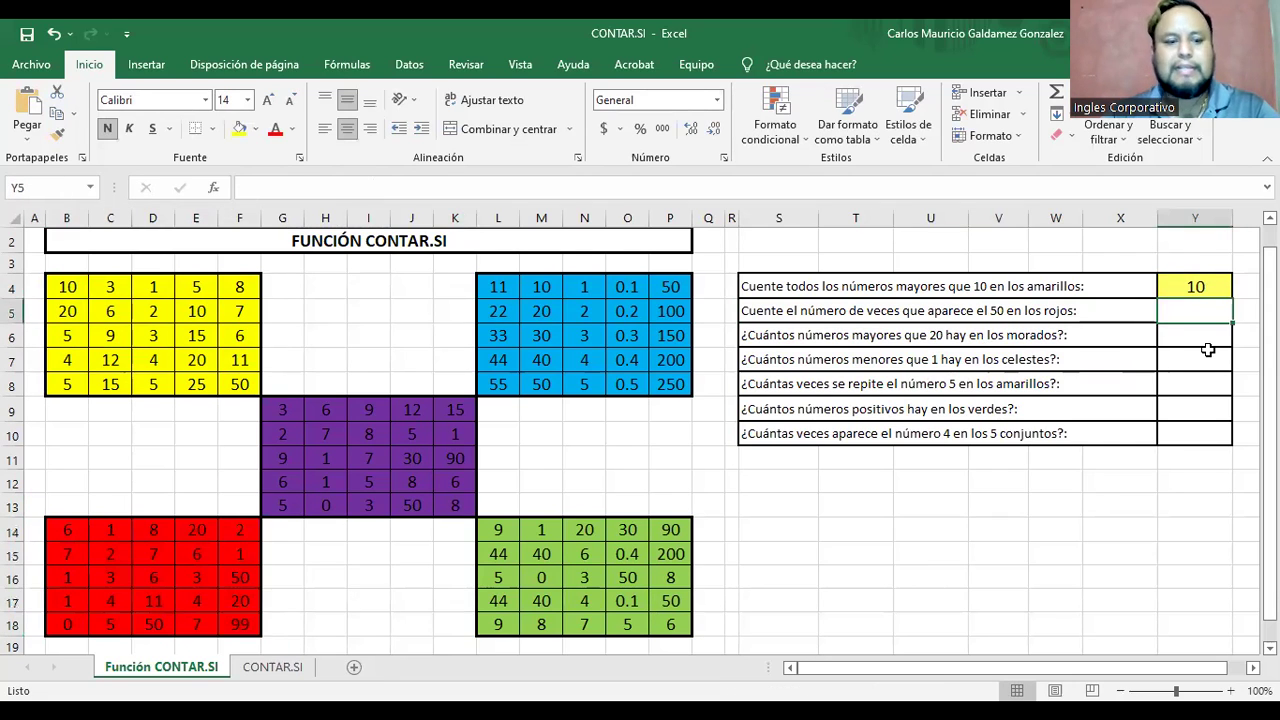
text(=)
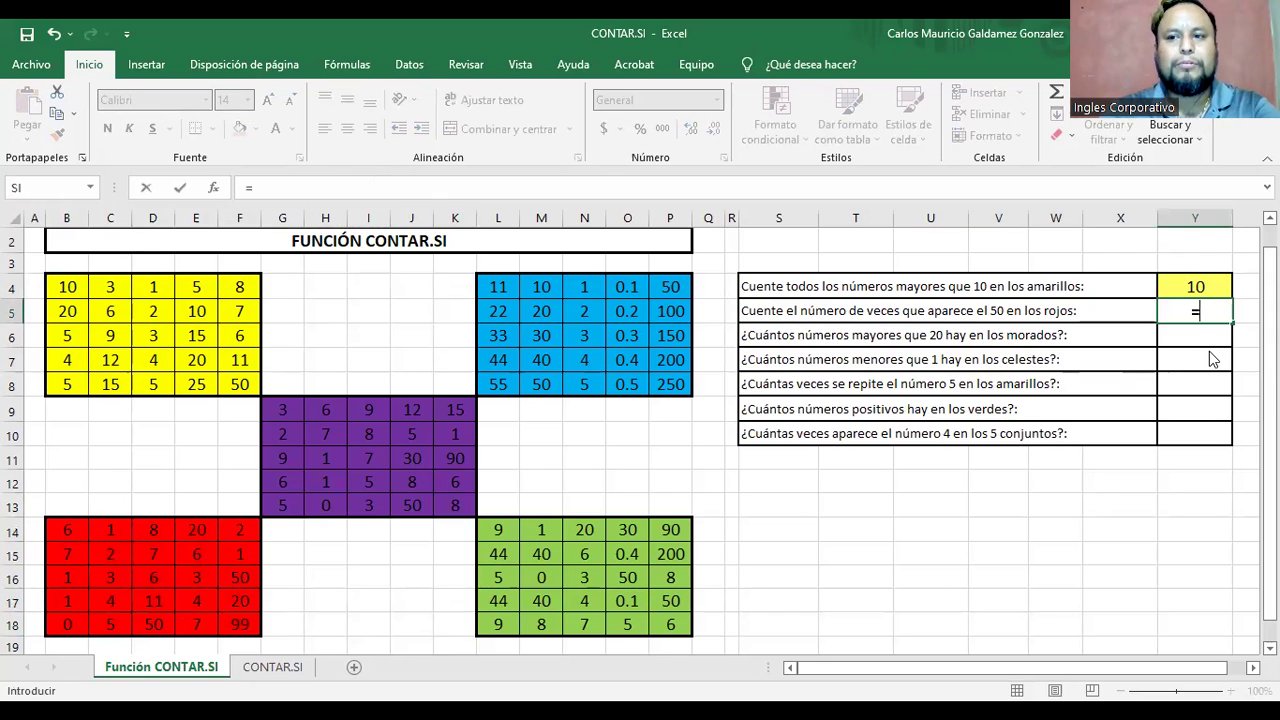
text(contar.si)
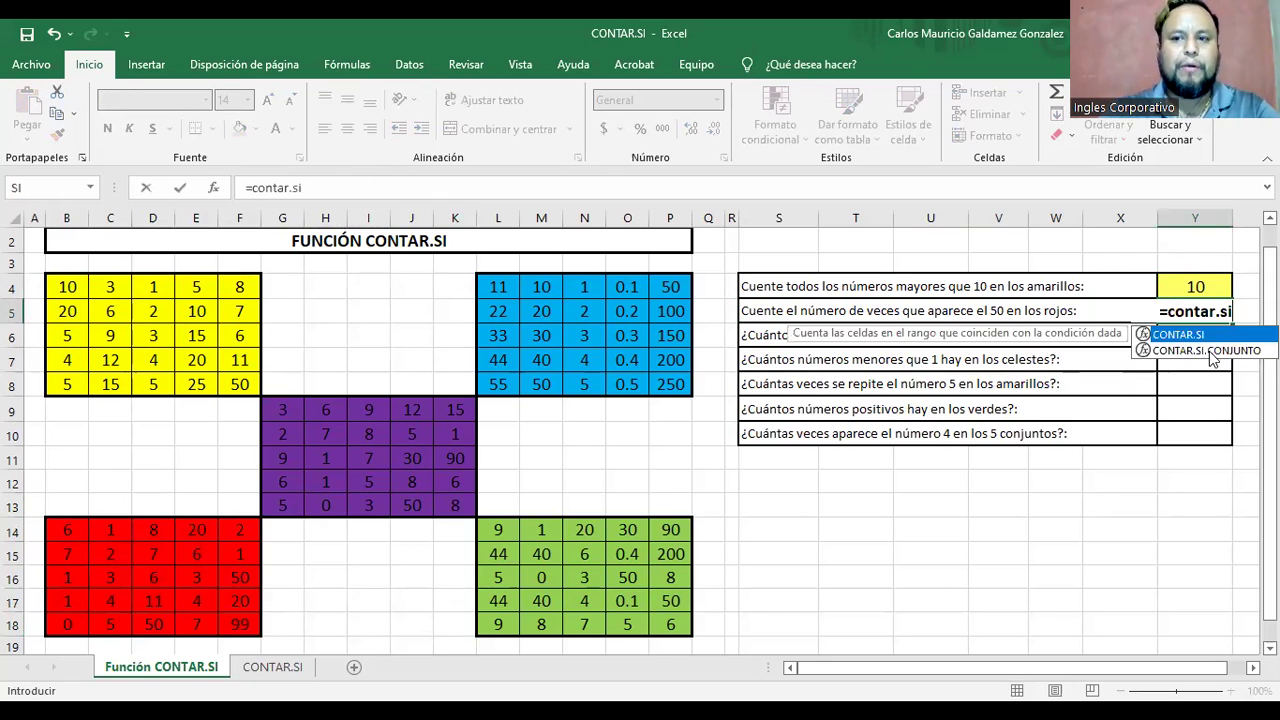
text(()
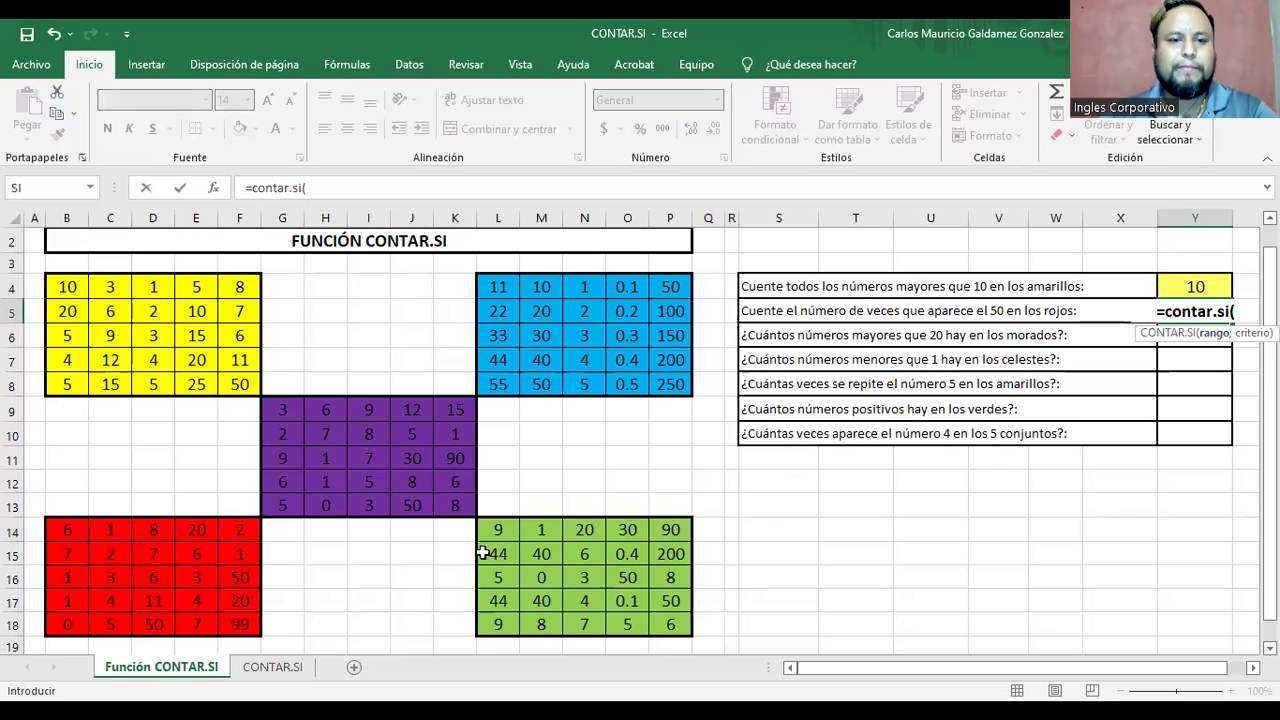
click(62, 529)
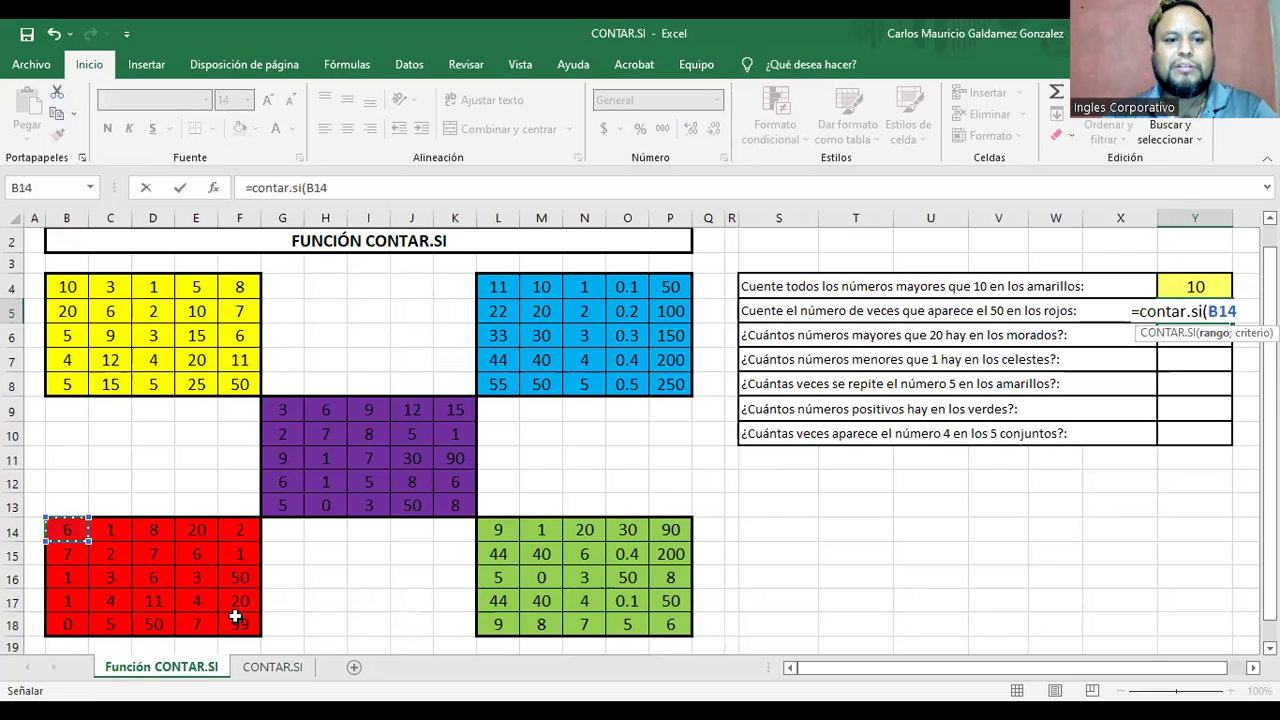
drag(235, 617, 244, 626)
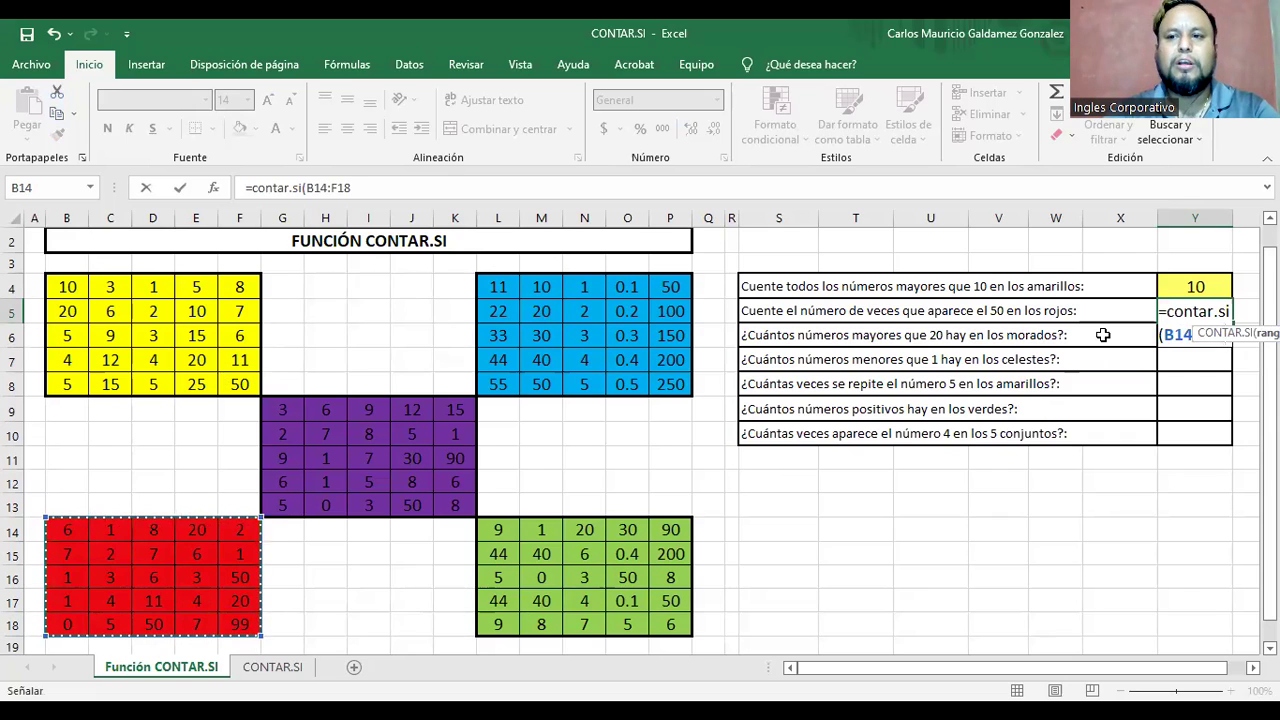
text(;)
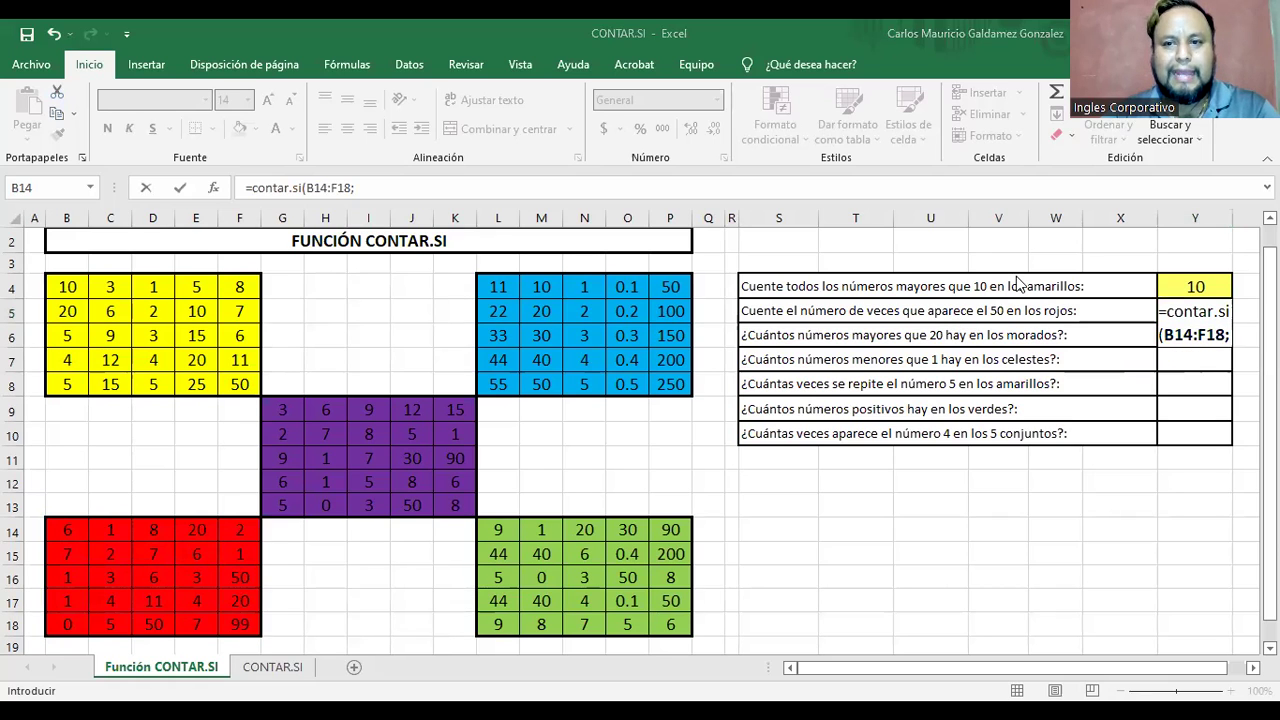
Step: Try to complete the CONTAR.SI formula in Y5 with the unquoted criterion =50
click(440, 187)
text(=50)
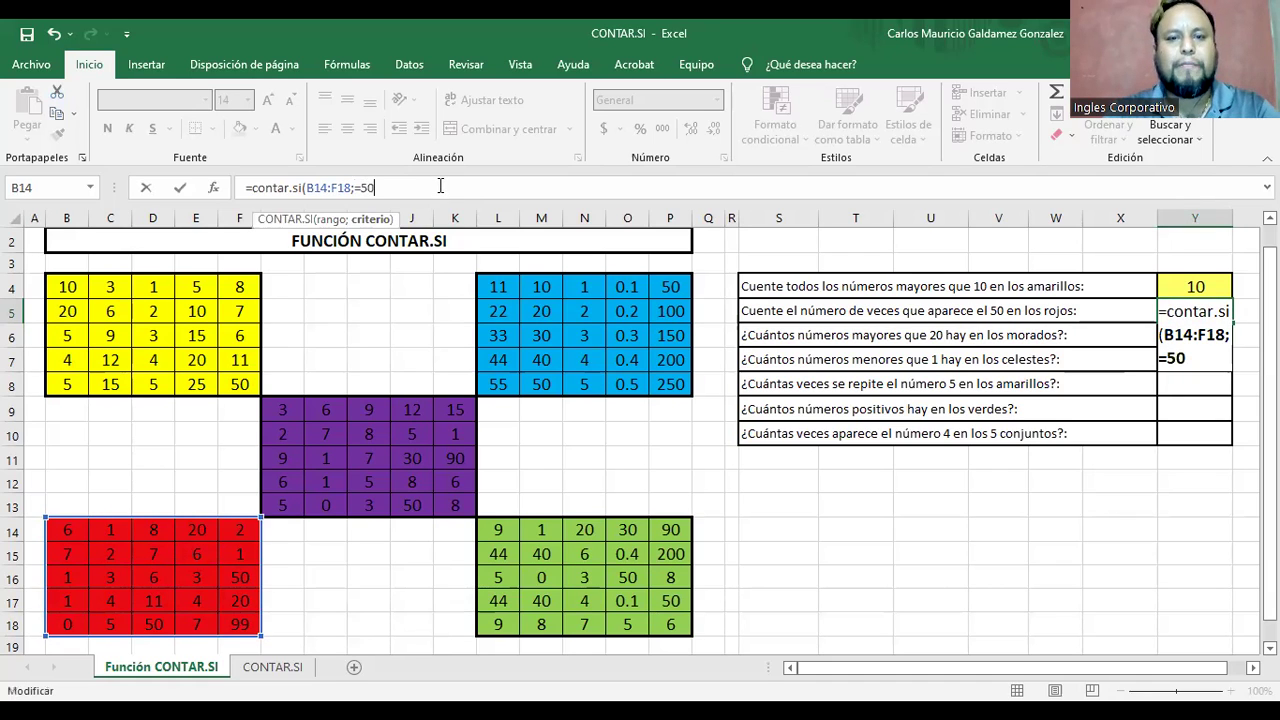
text())
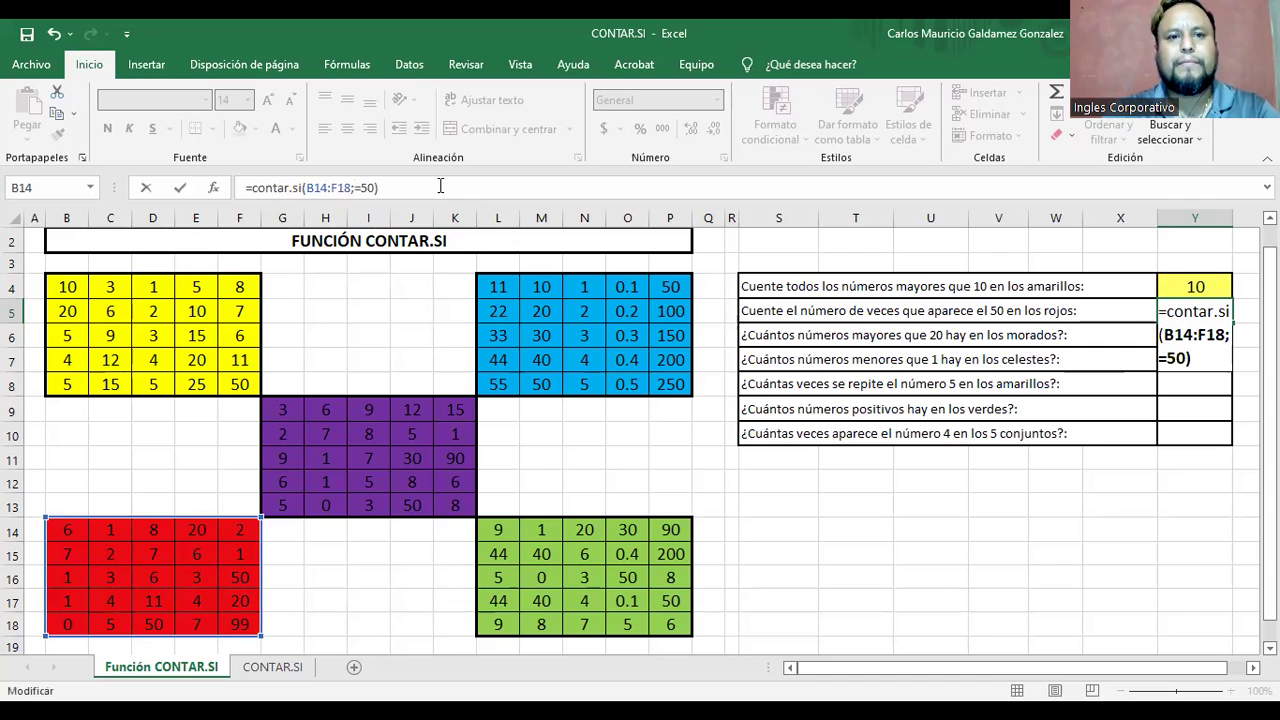
key(Return)
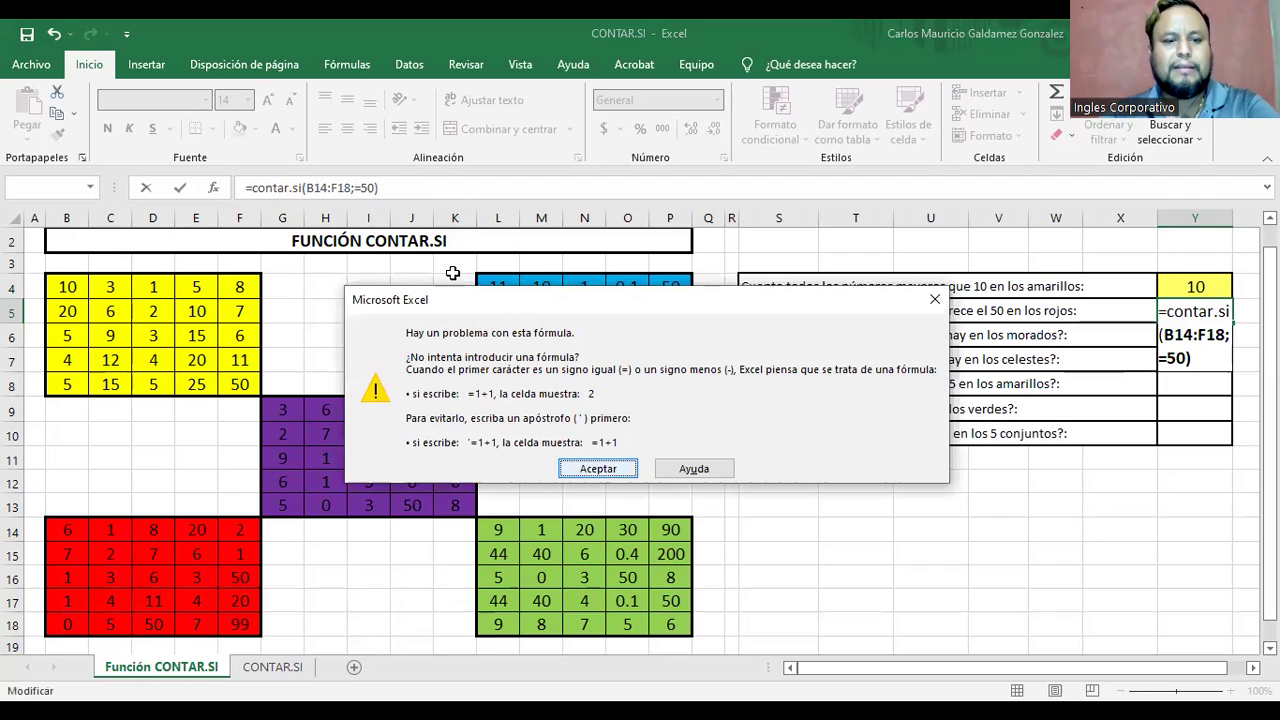
Step: Enclose the criterion in Y5's CONTAR.SI formula in quotation marks as "=50" and enter the formula
key(Return)
text(")
key(Right)
key(Right)
key(Right)
text(")
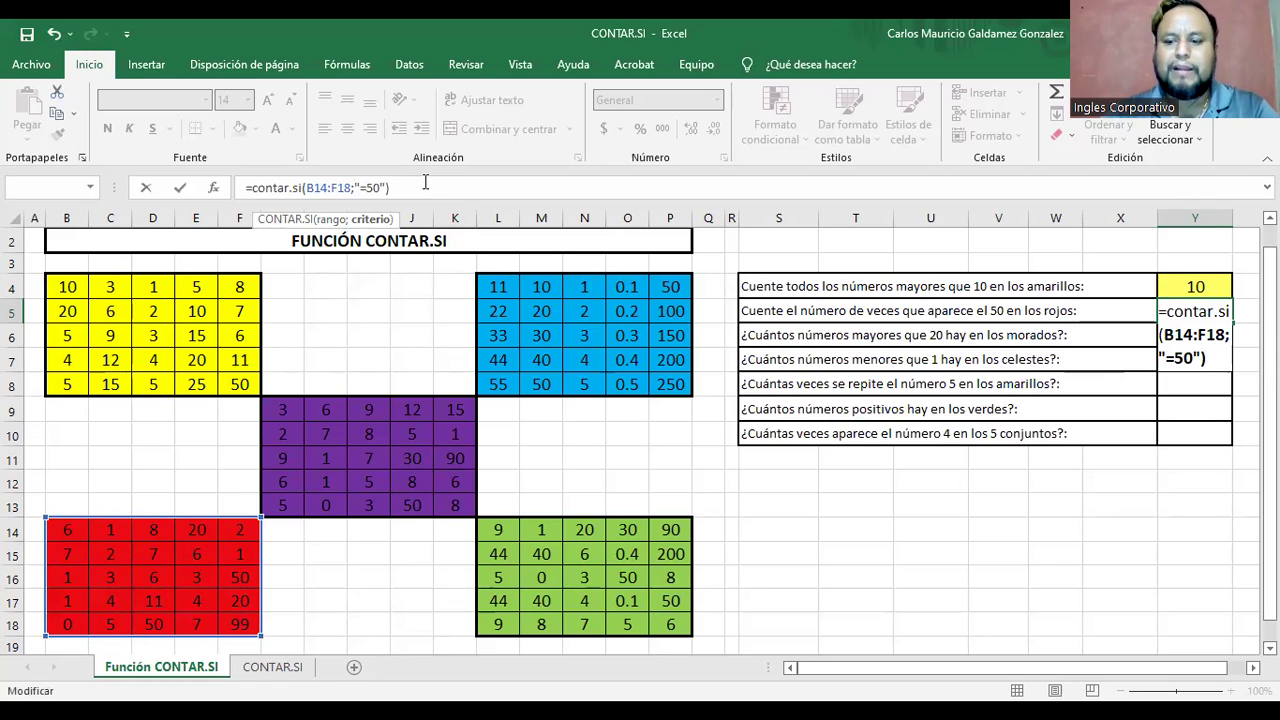
key(ctrl+Return)
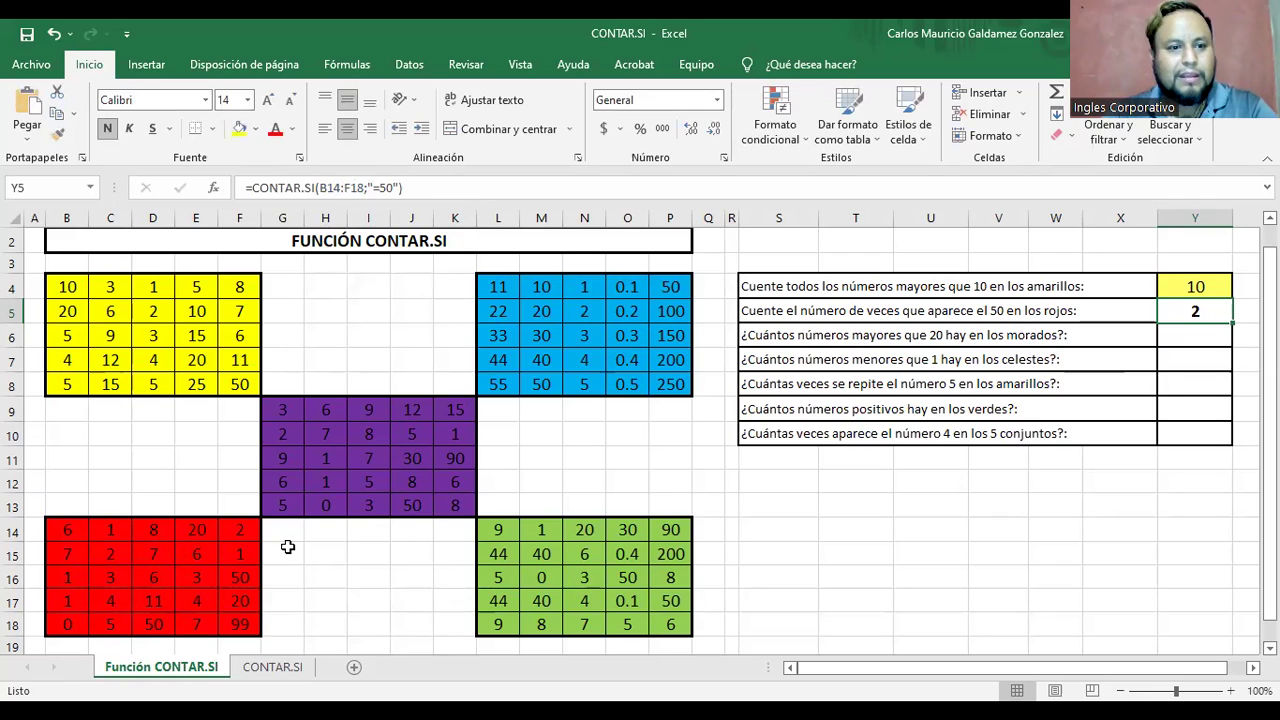
Step: Check the answer in Y5 against the cells containing 50 in the red block
click(242, 582)
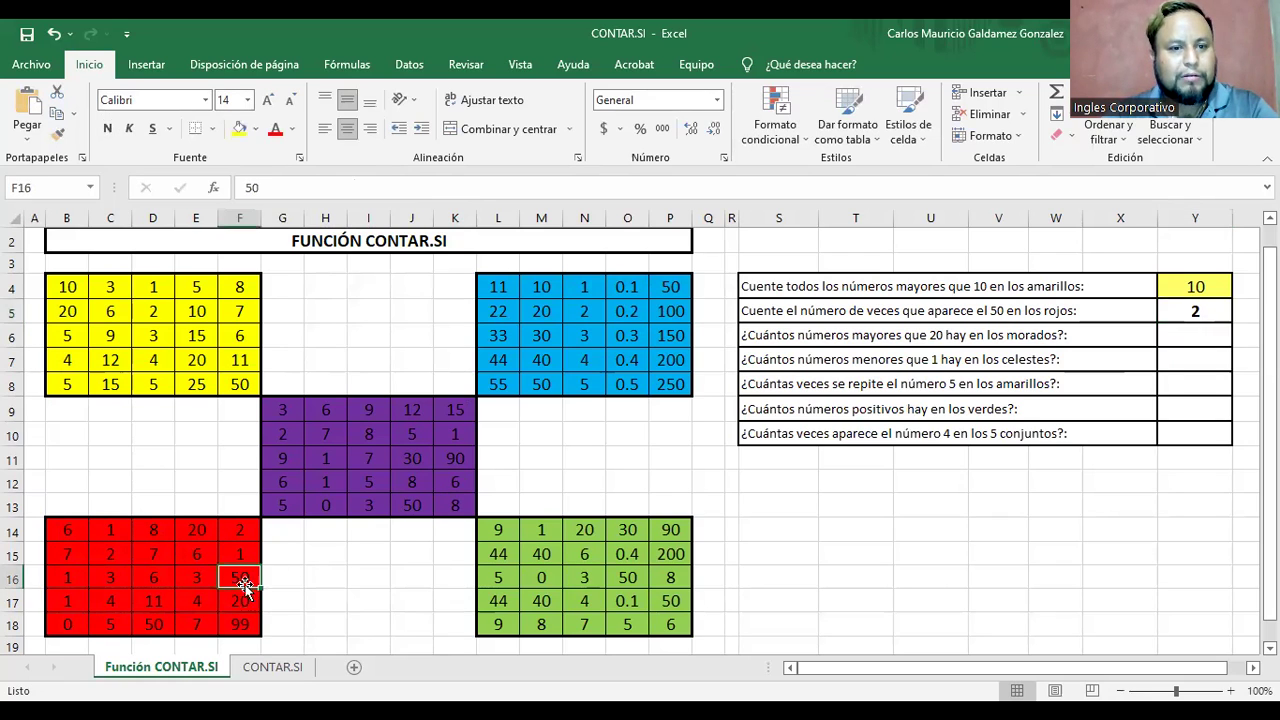
ctrl+click(154, 626)
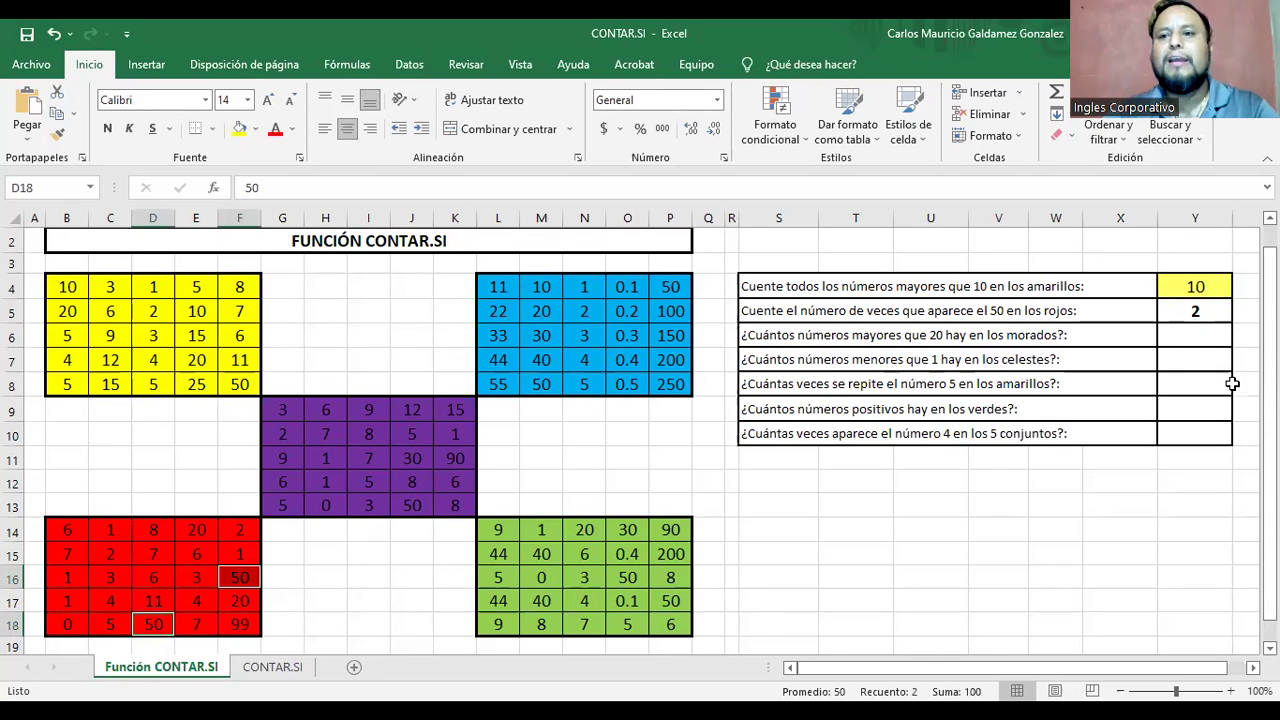
click(1192, 316)
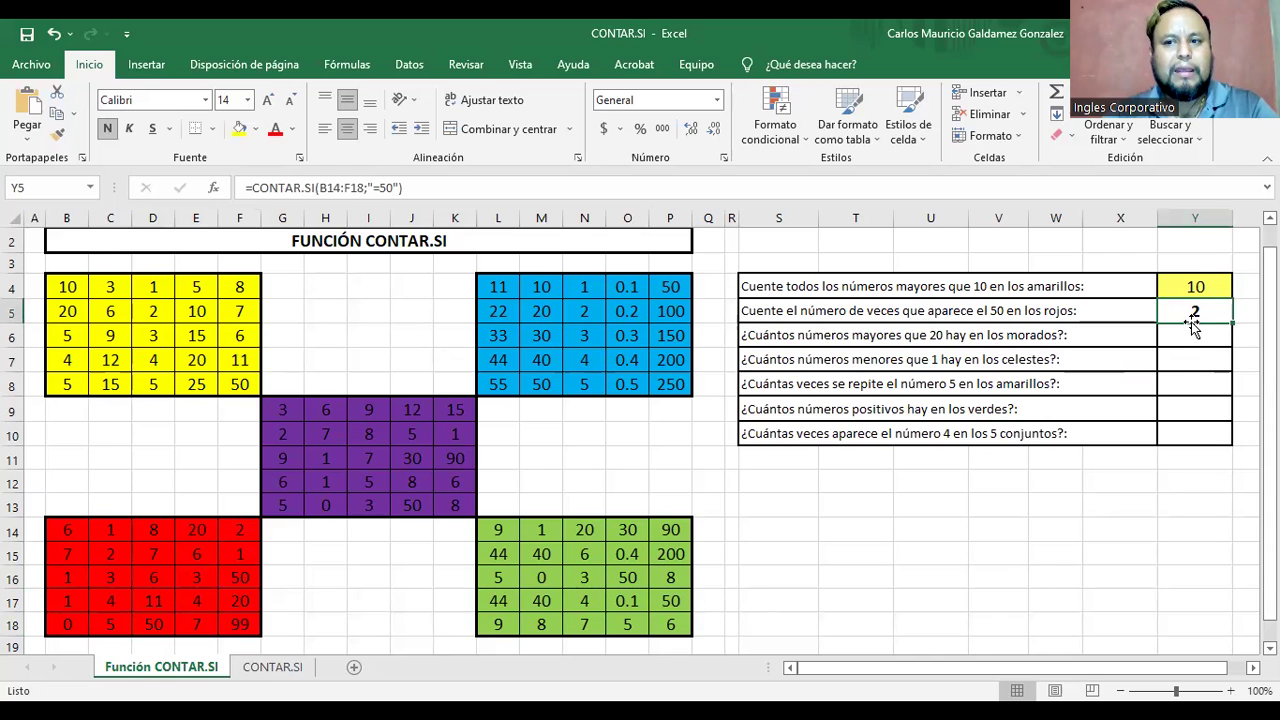
key(Return)
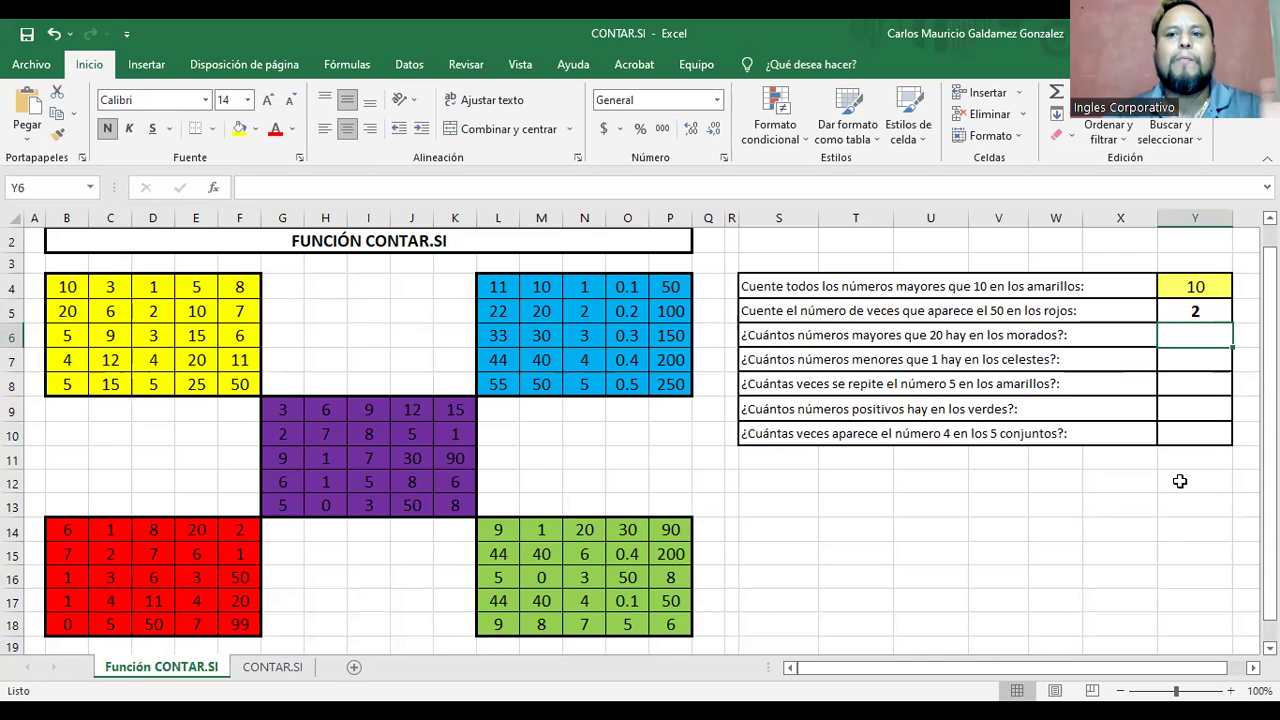
Step: Start a CONTAR.SI formula in Y6 with the purple block G9:K13 as its range
click(280, 412)
drag(277, 411, 443, 509)
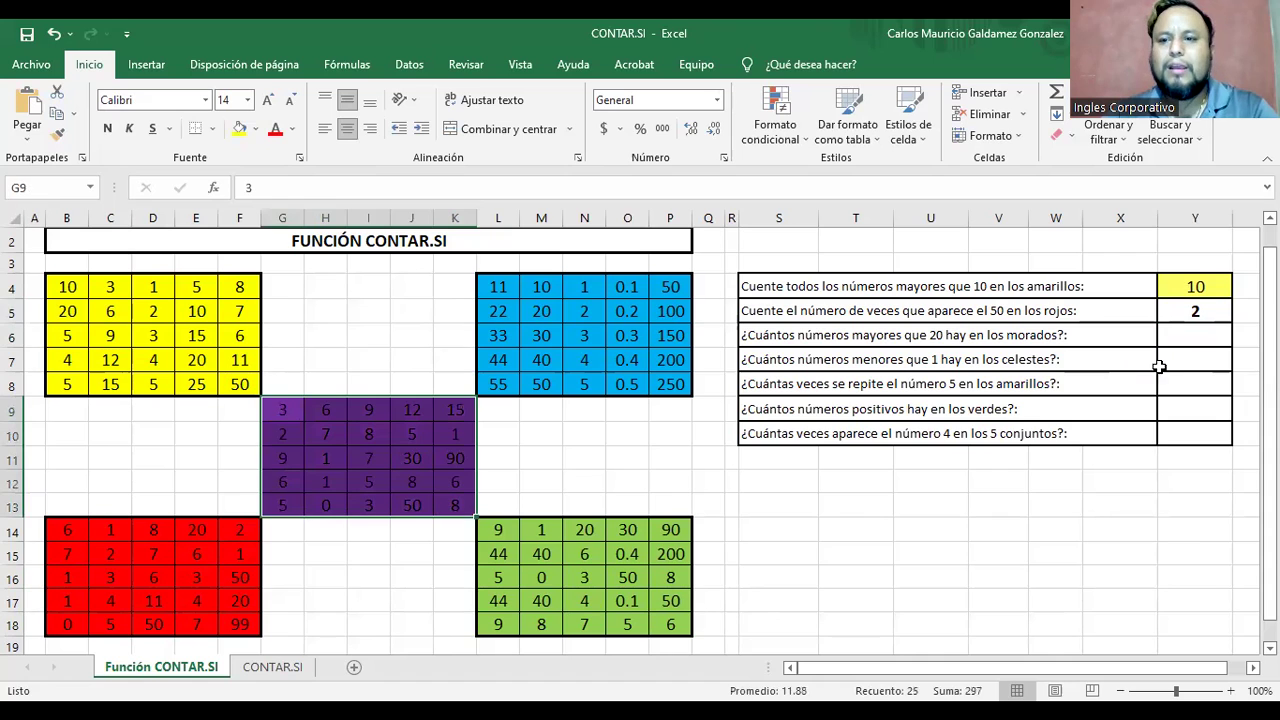
click(1172, 337)
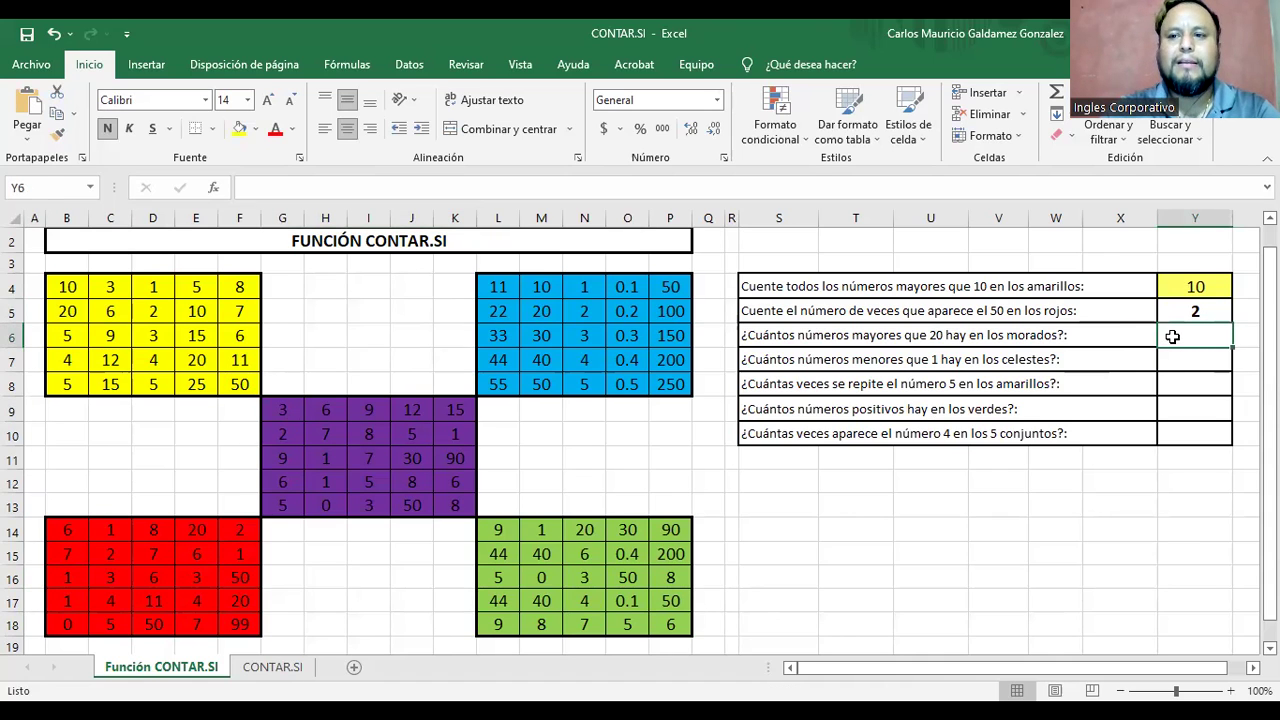
text(=)
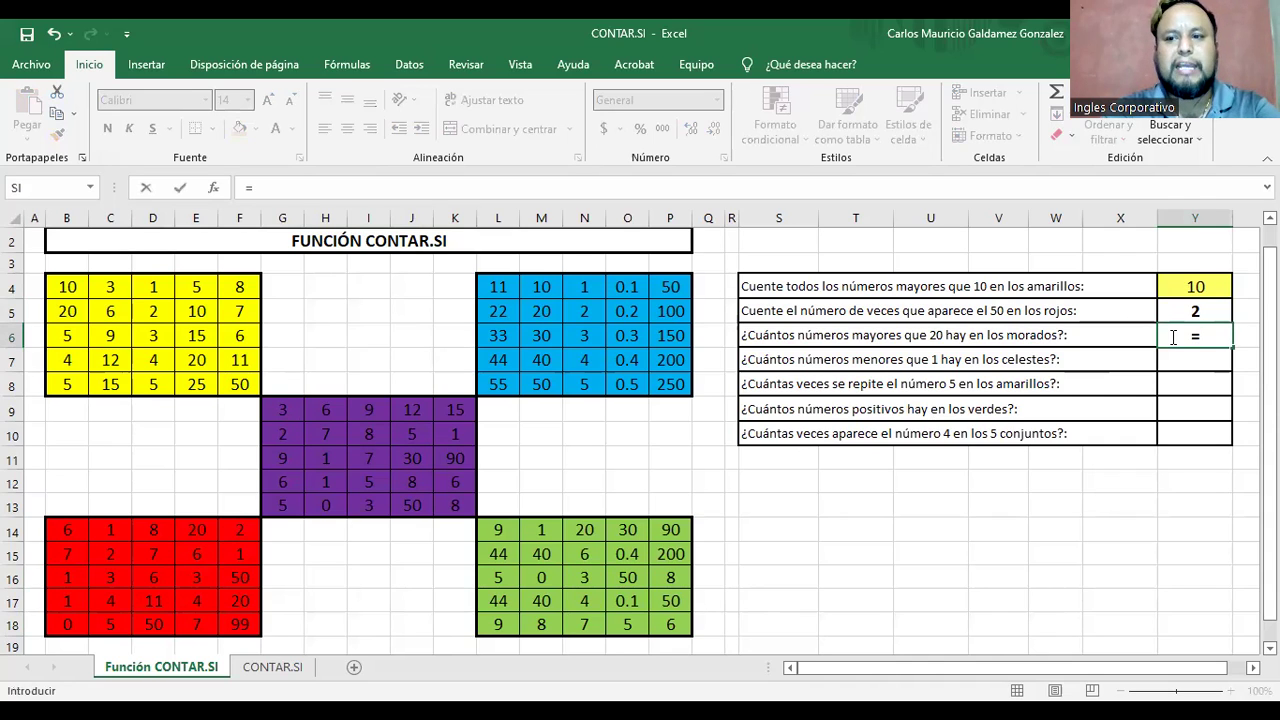
text(contar.si()
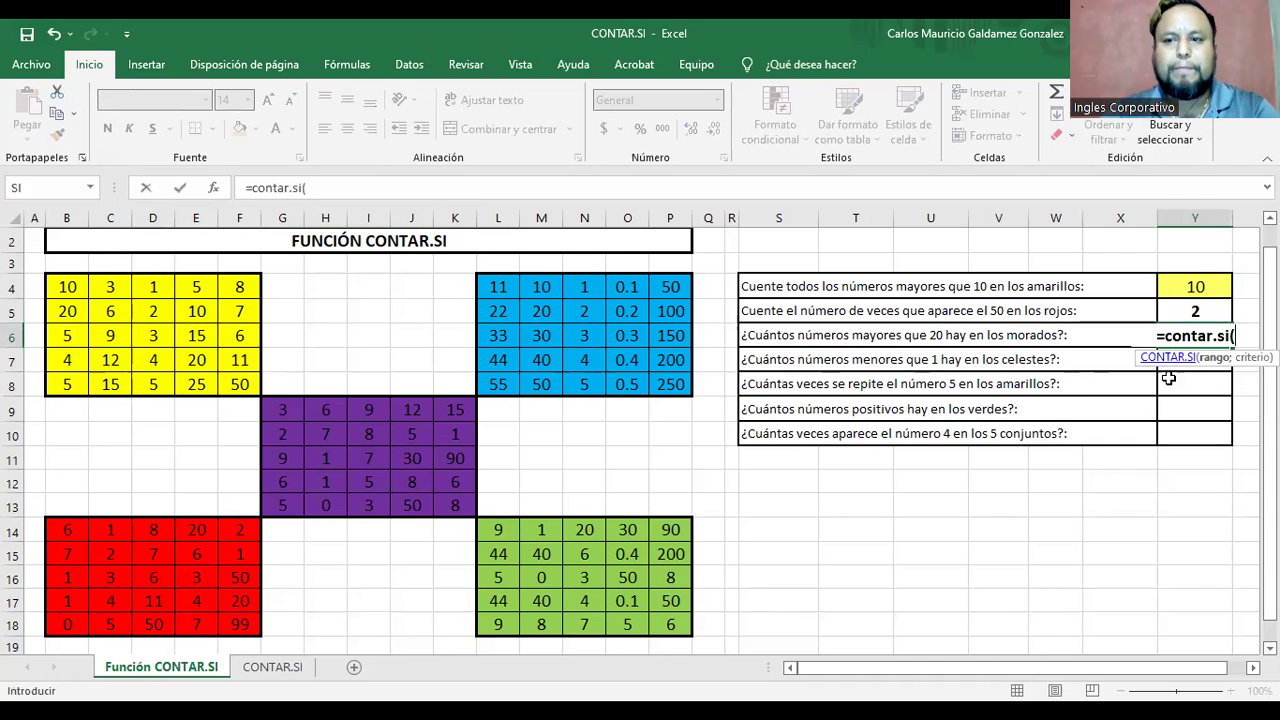
click(279, 411)
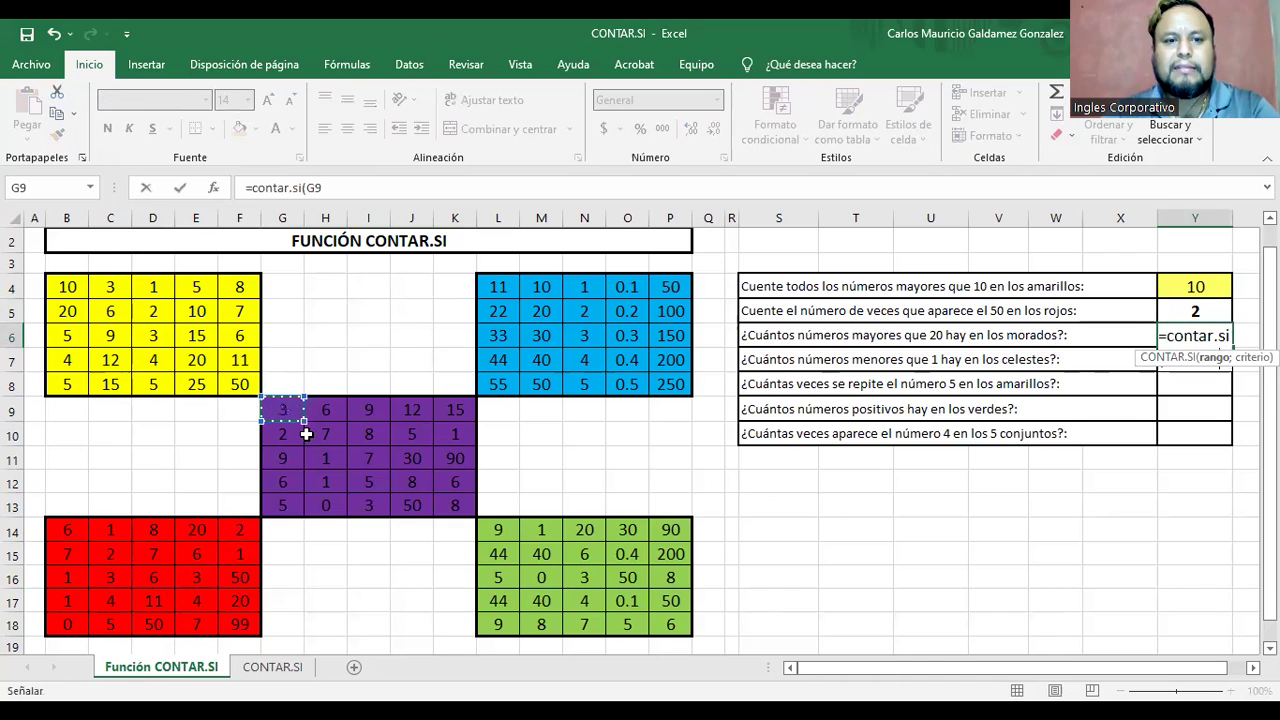
shift+click(449, 515)
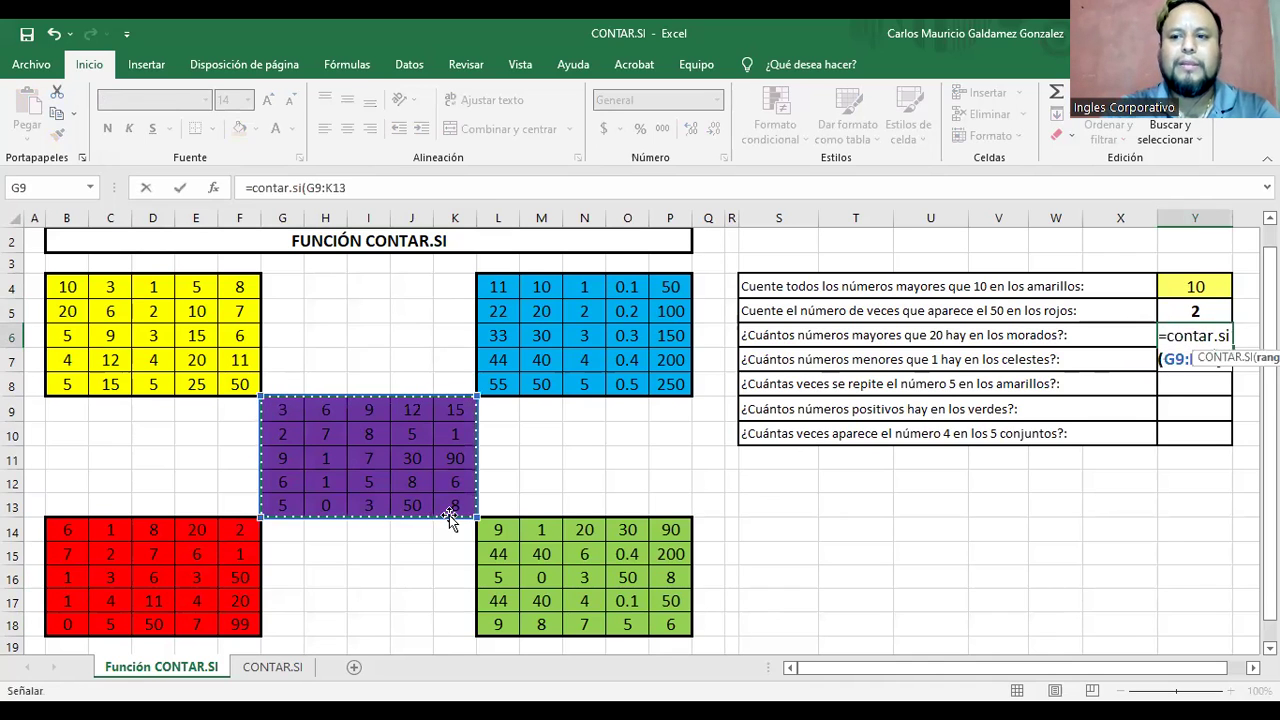
text())
key(BackSpace)
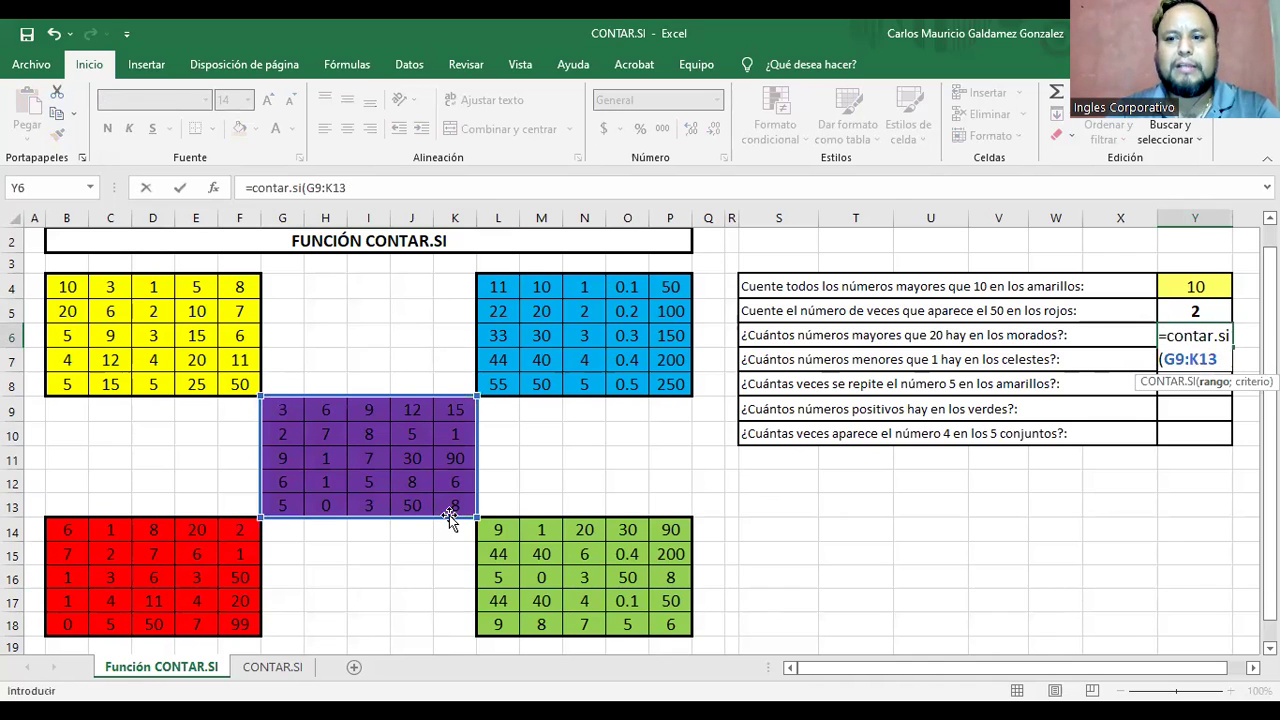
text(;)
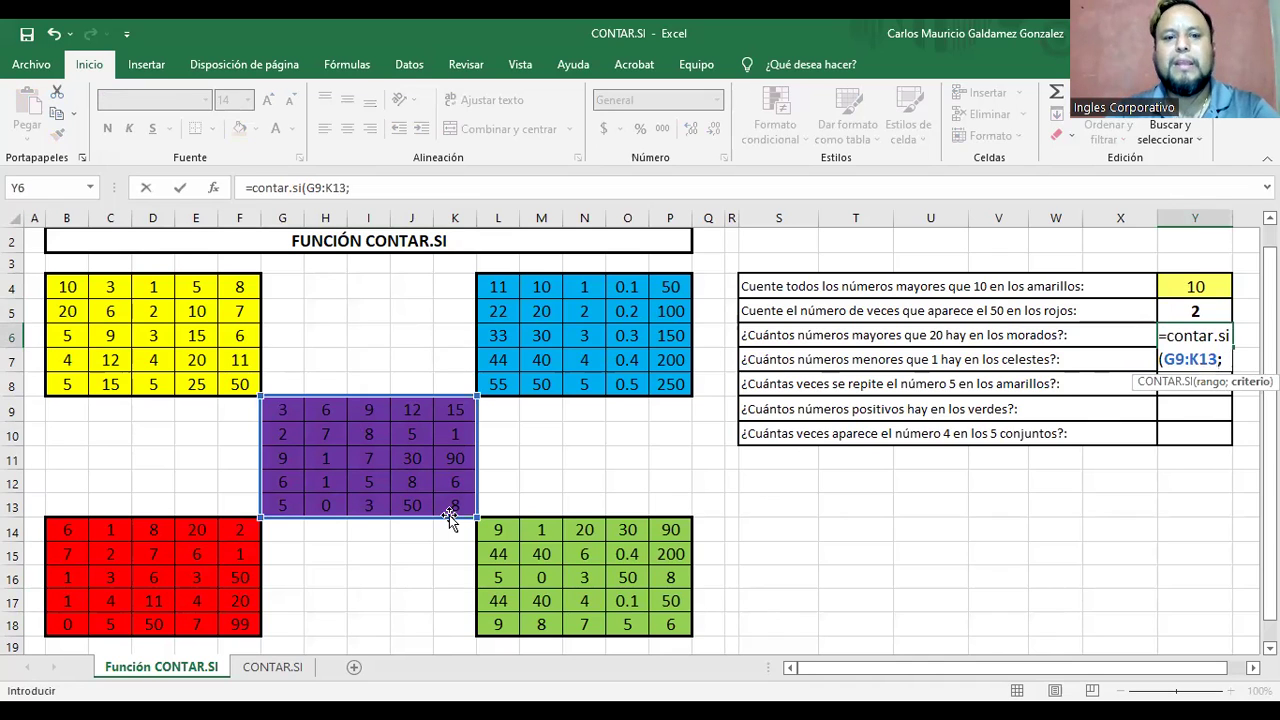
Step: Complete Y6's CONTAR.SI formula with the criterion ">20" to count the purple numbers greater than 20
text(")
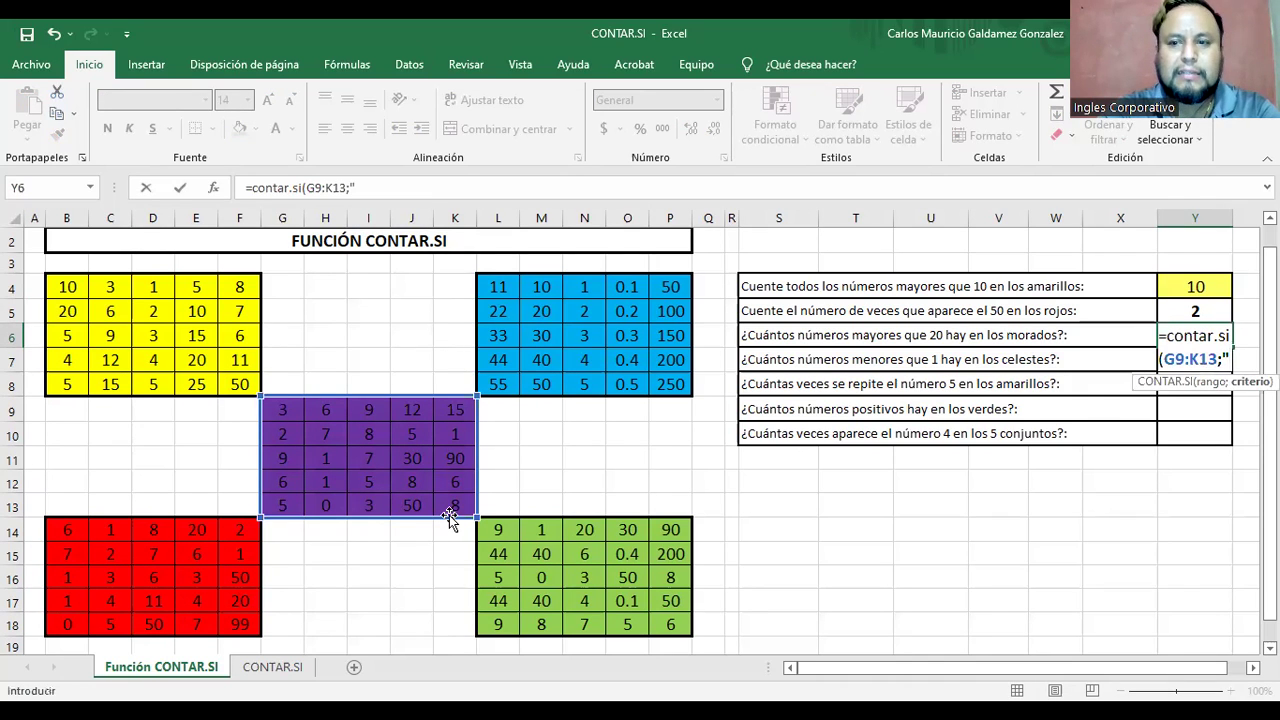
text(>)
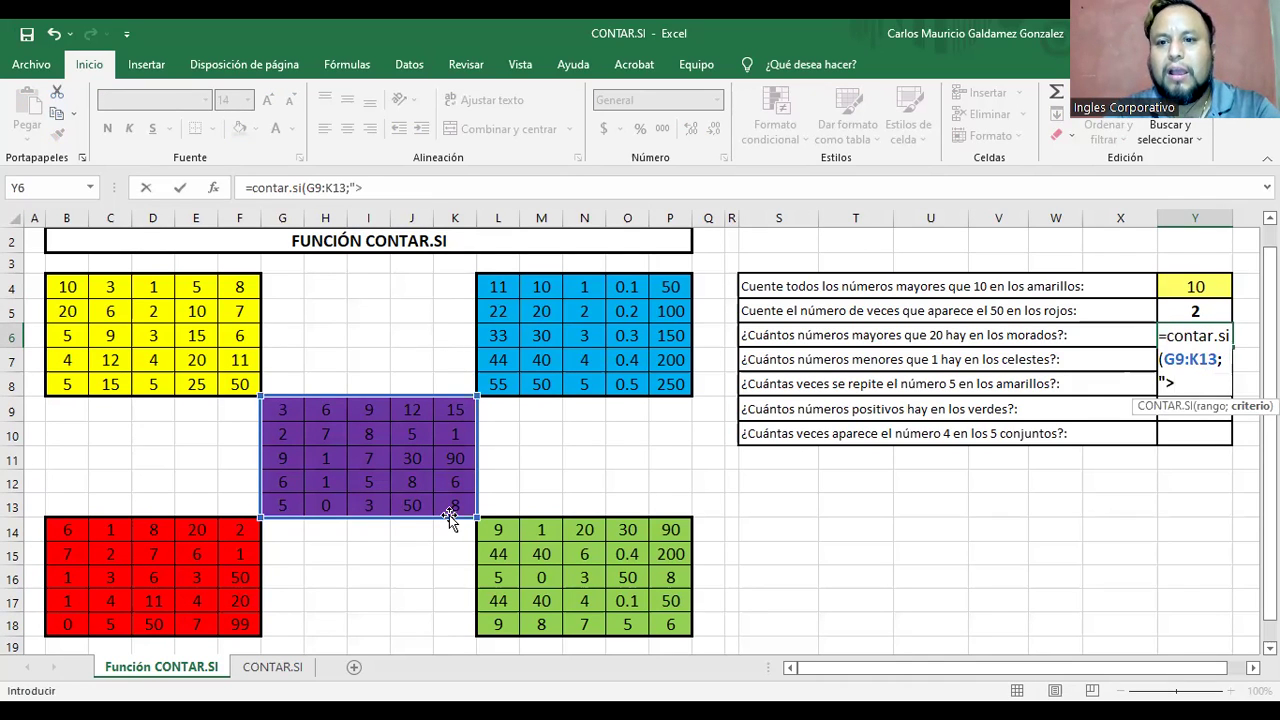
text(=20)
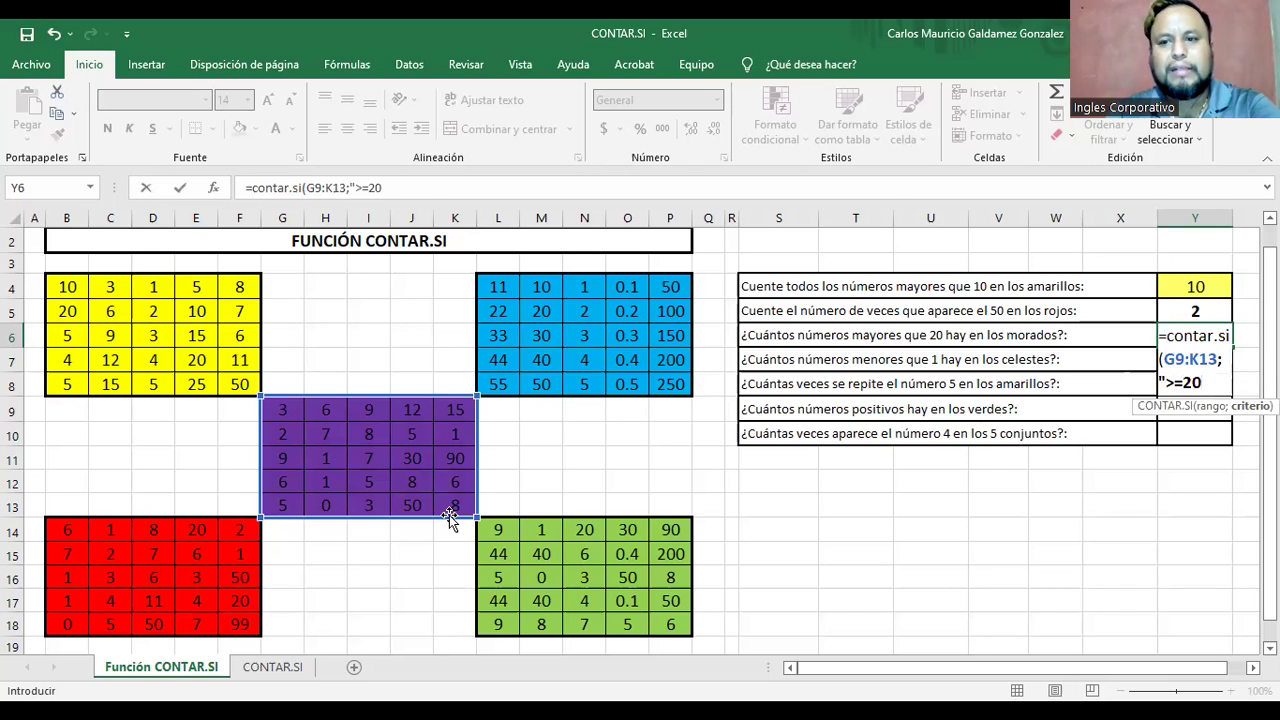
text(")
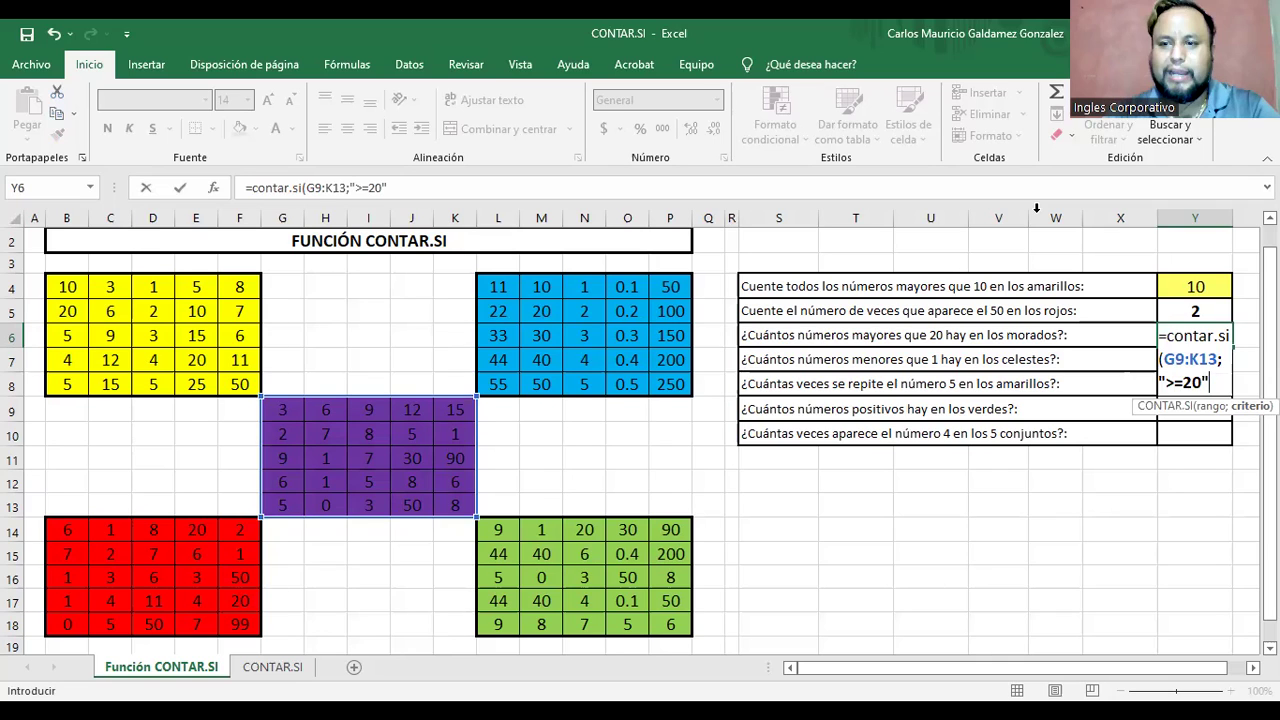
click(369, 188)
key(BackSpace)
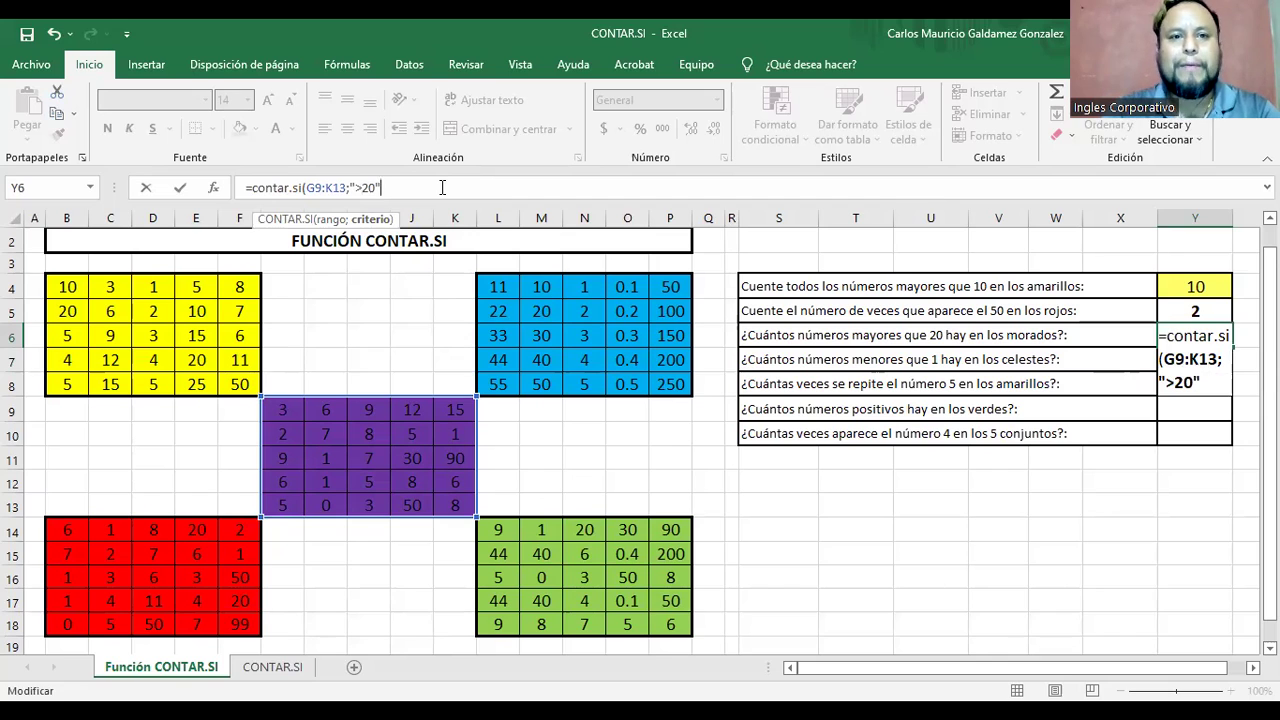
text())
key(Return)
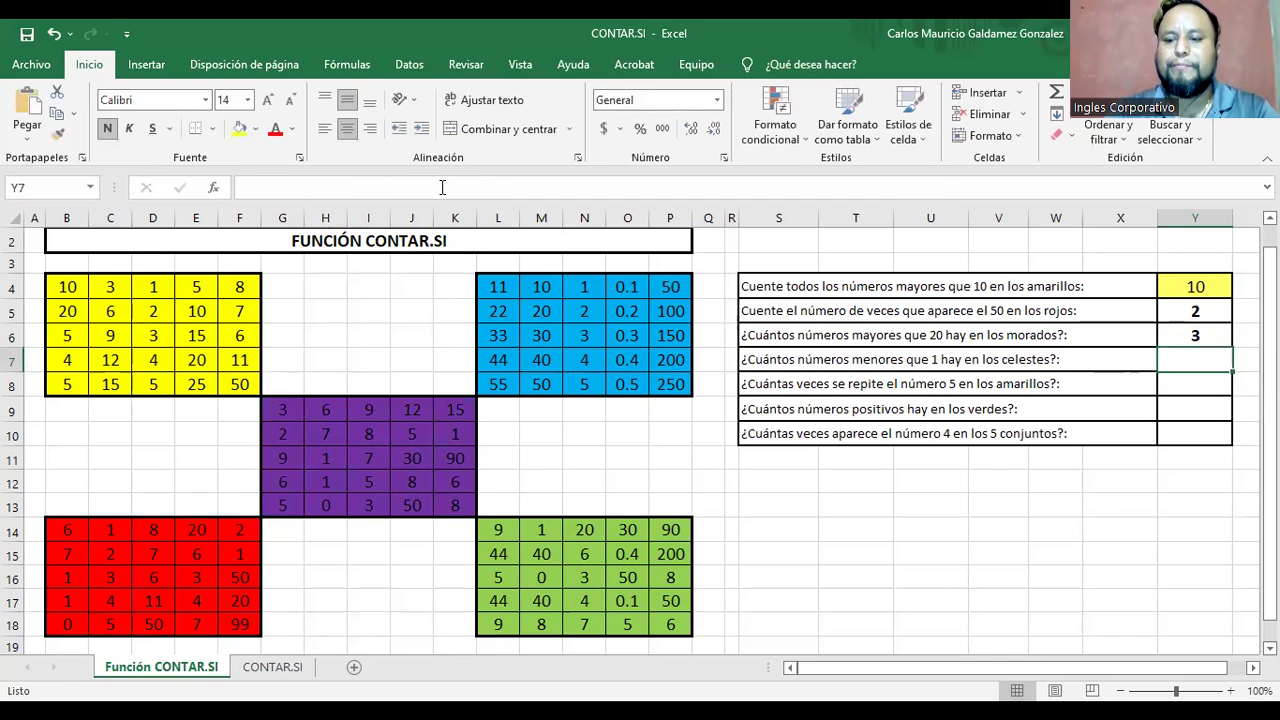
Step: Check the answer in Y6 against the numbers greater than 20 in the purple block
key(Up)
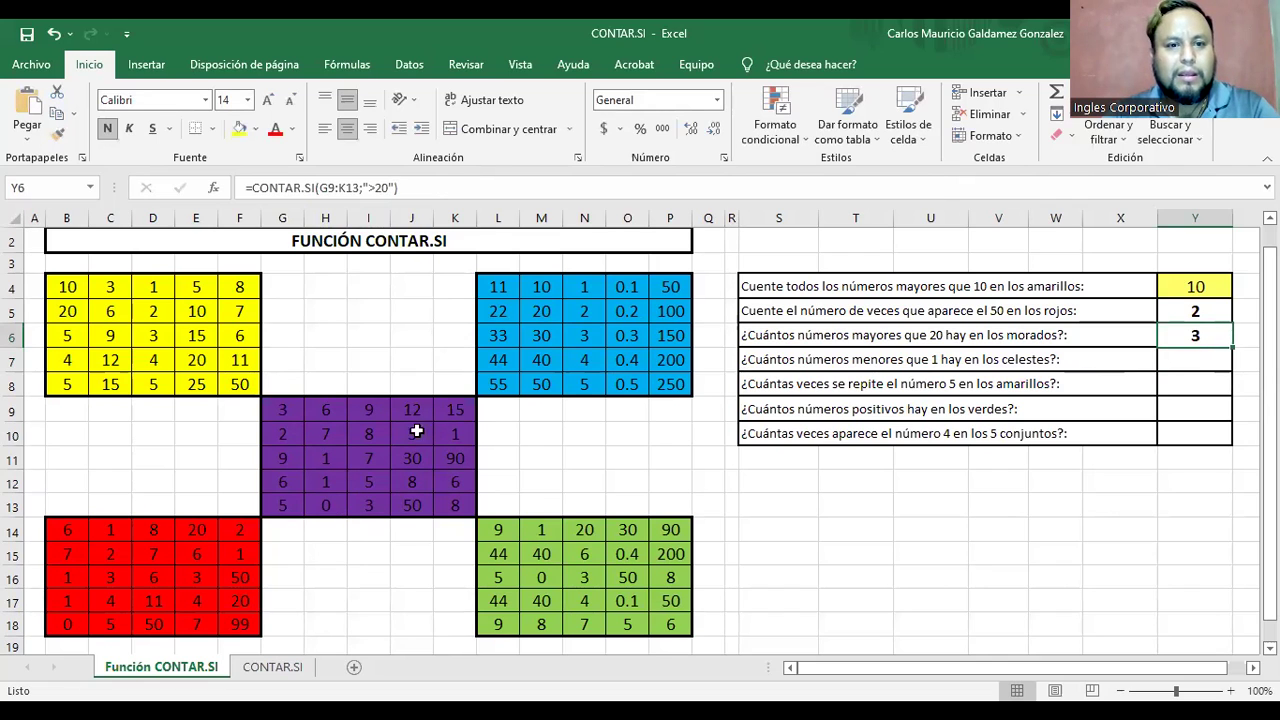
click(281, 416)
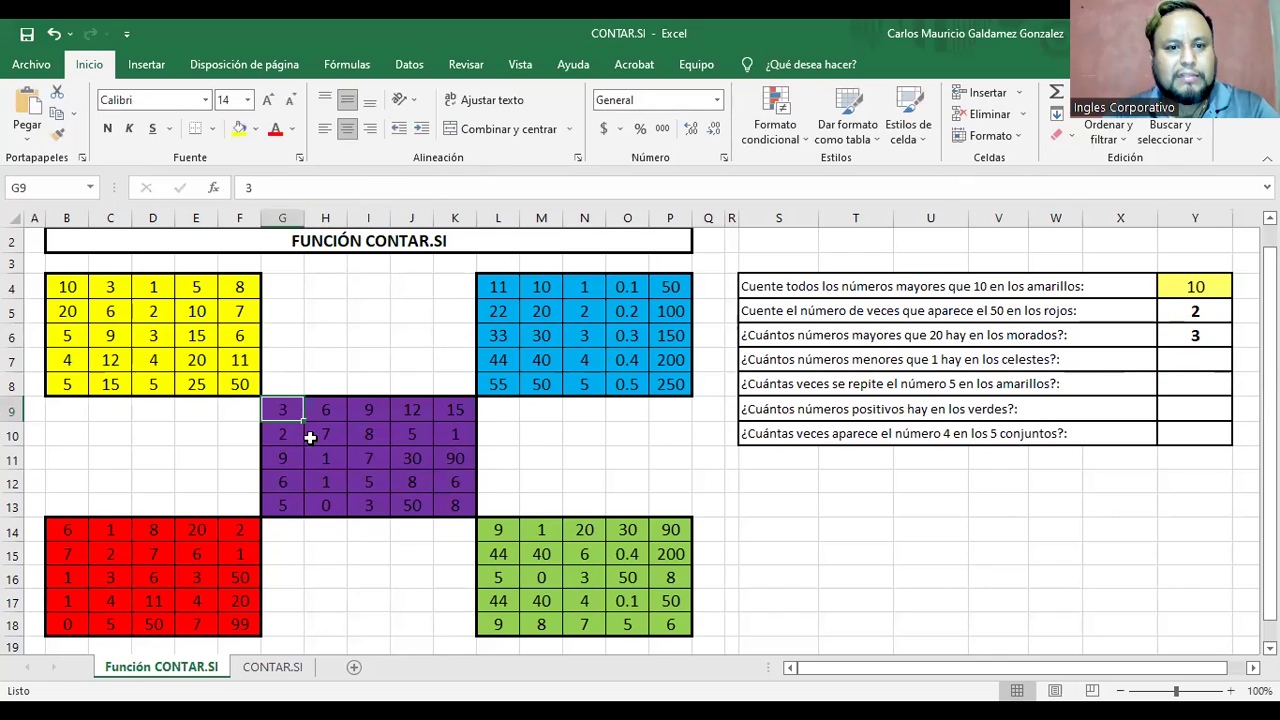
click(410, 456)
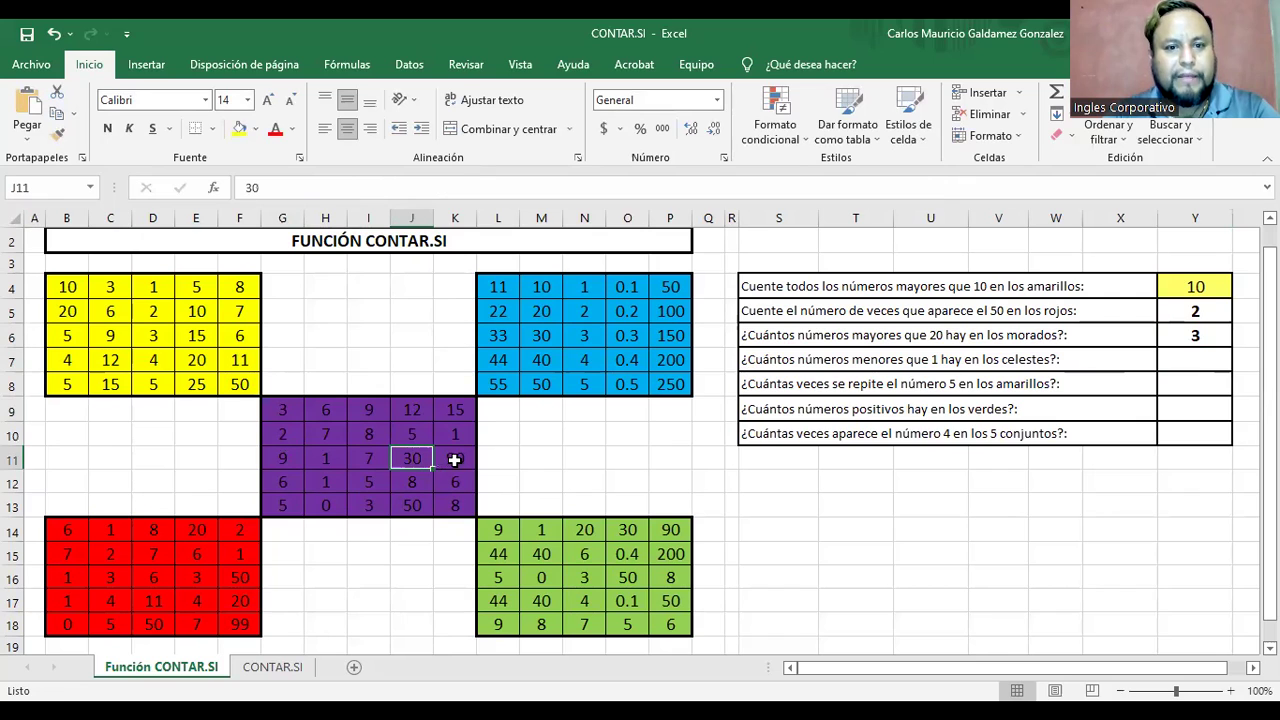
ctrl+click(455, 459)
ctrl+click(411, 505)
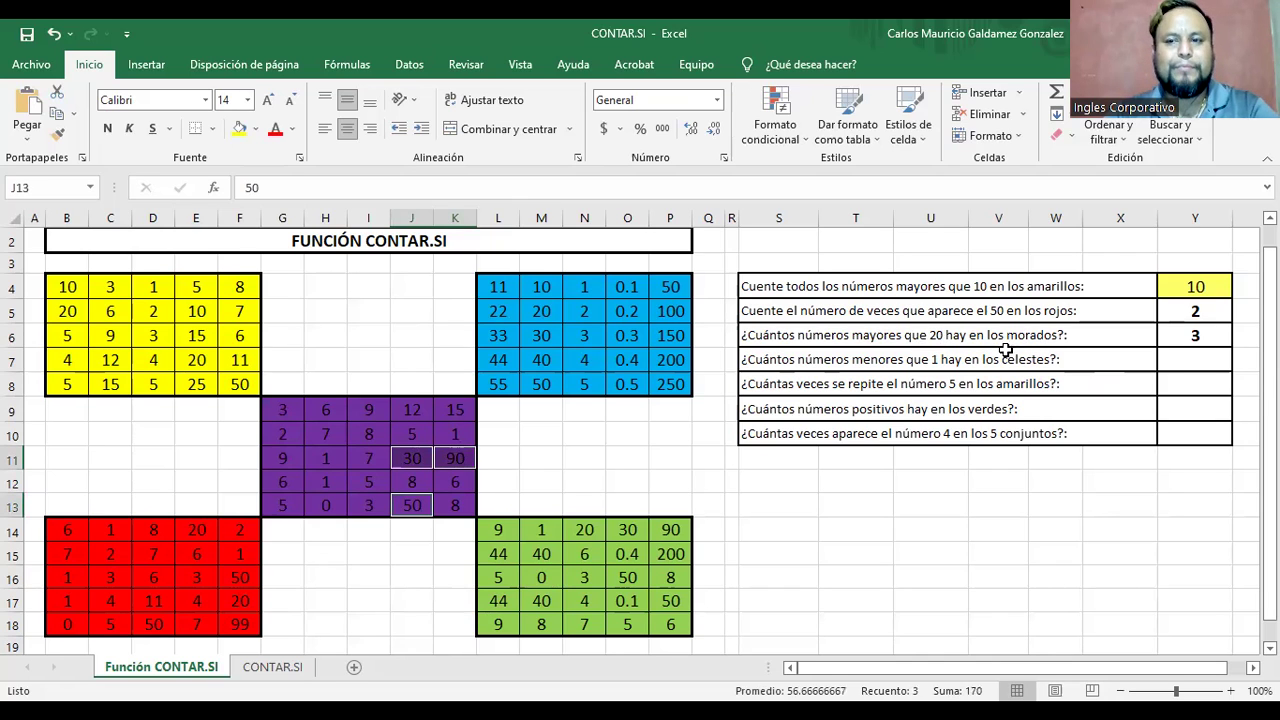
Step: Glance at the CONTAR.SI sheet and return to the Función CONTAR.SI sheet
click(241, 360)
click(222, 237)
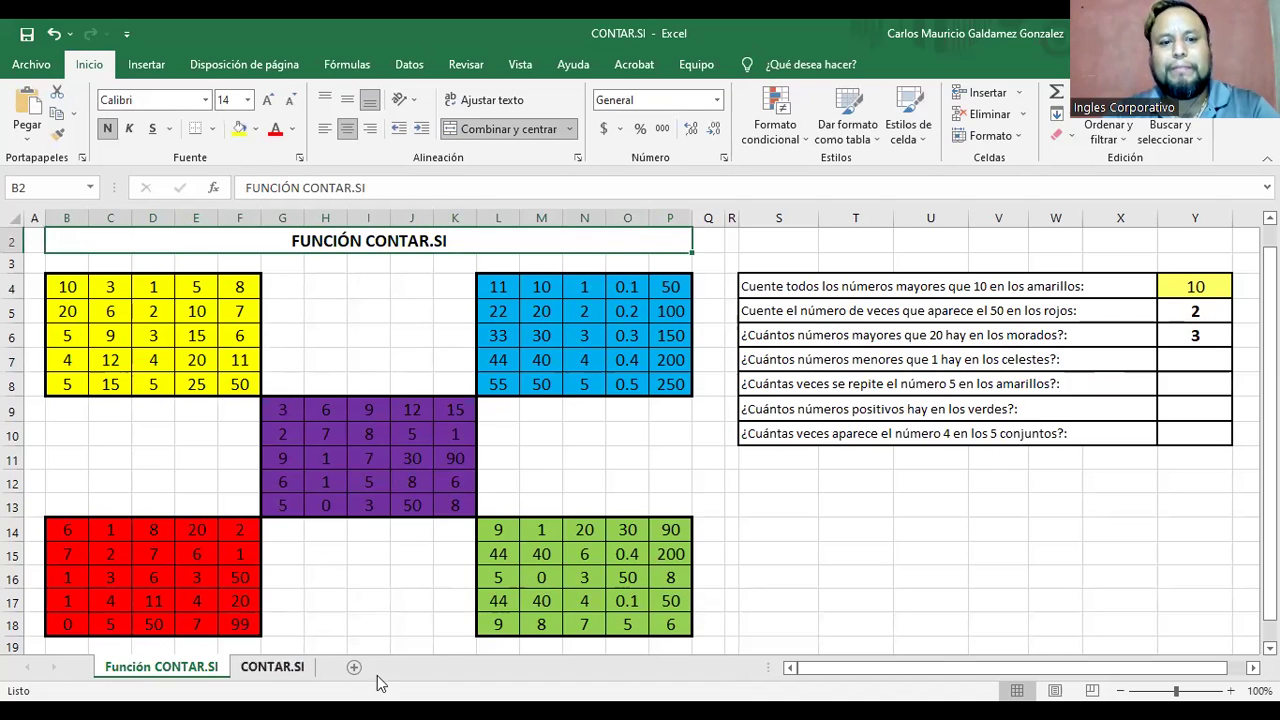
click(260, 673)
click(166, 673)
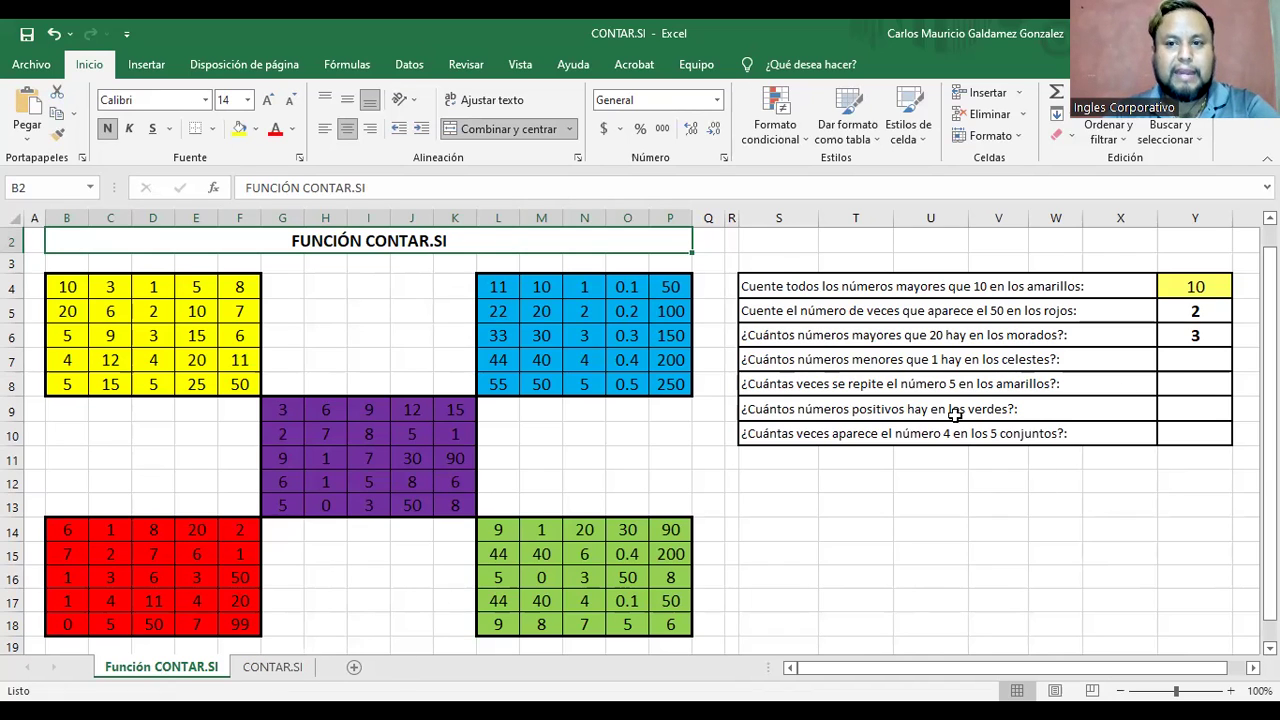
Step: Review the first question and the answers in Y4:Y6, inspecting Y4's CONTAR.SI formula without changing it
click(1100, 286)
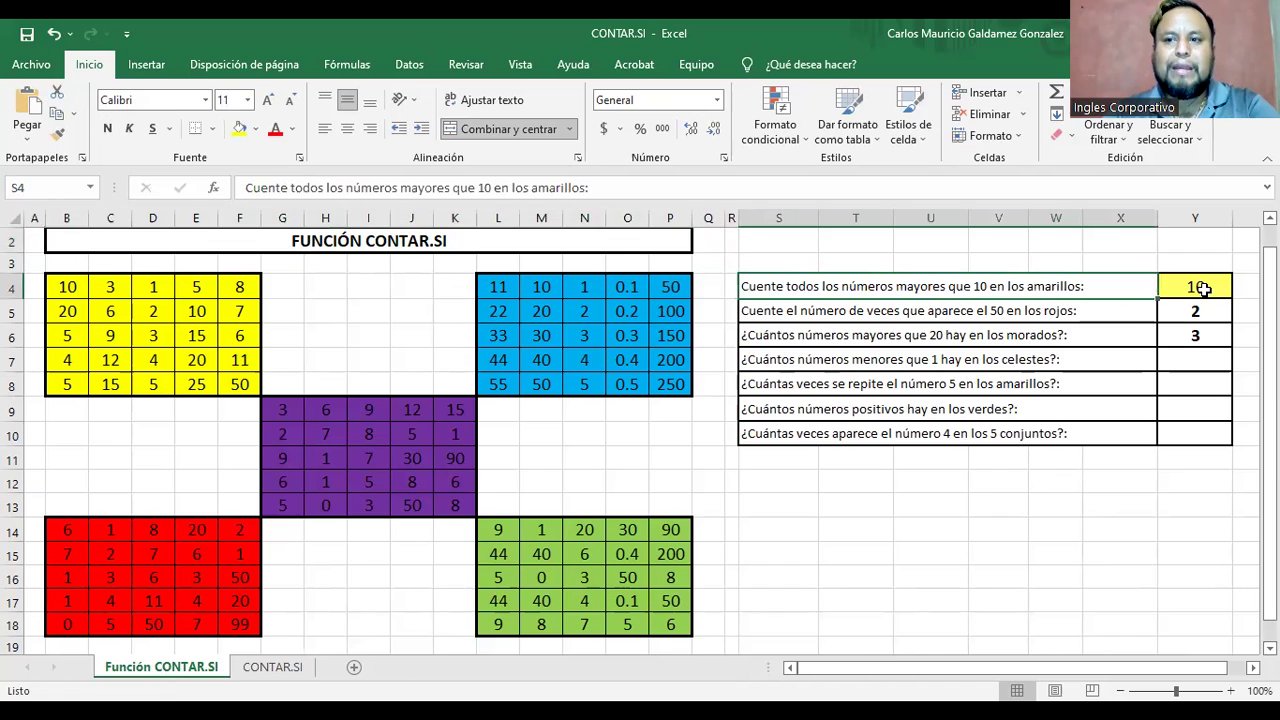
drag(1196, 287, 1199, 328)
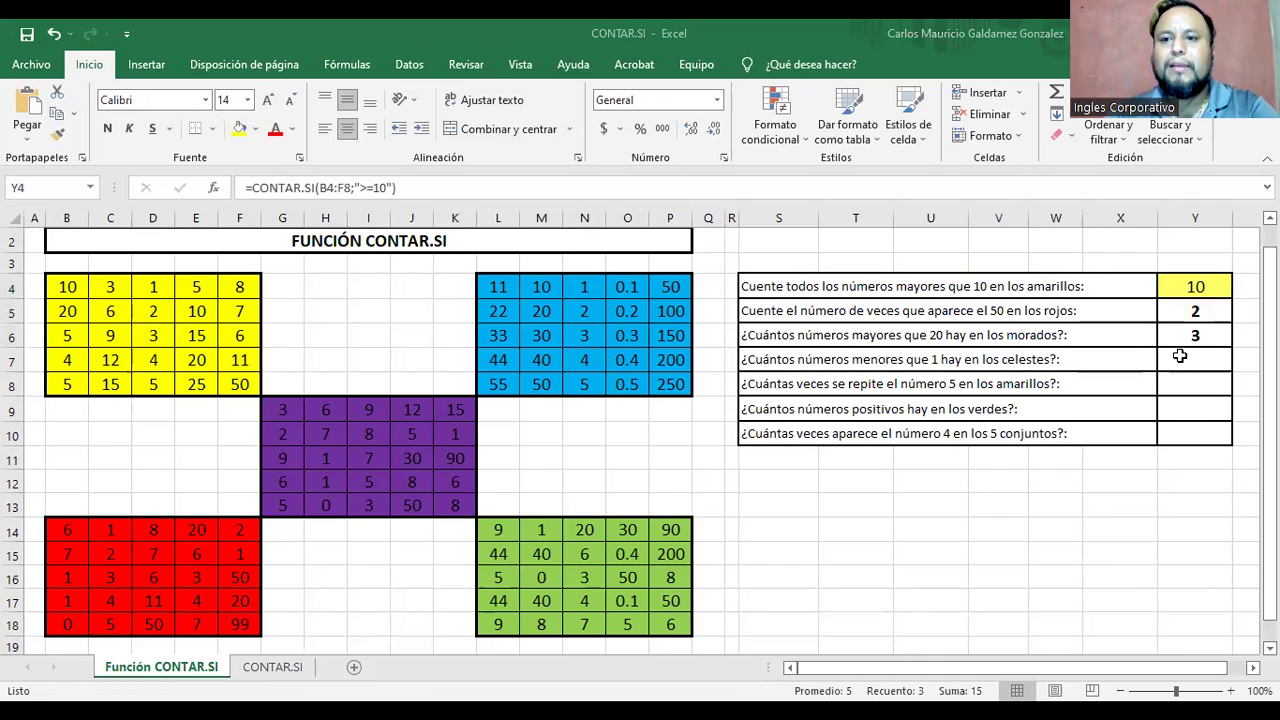
key(F2)
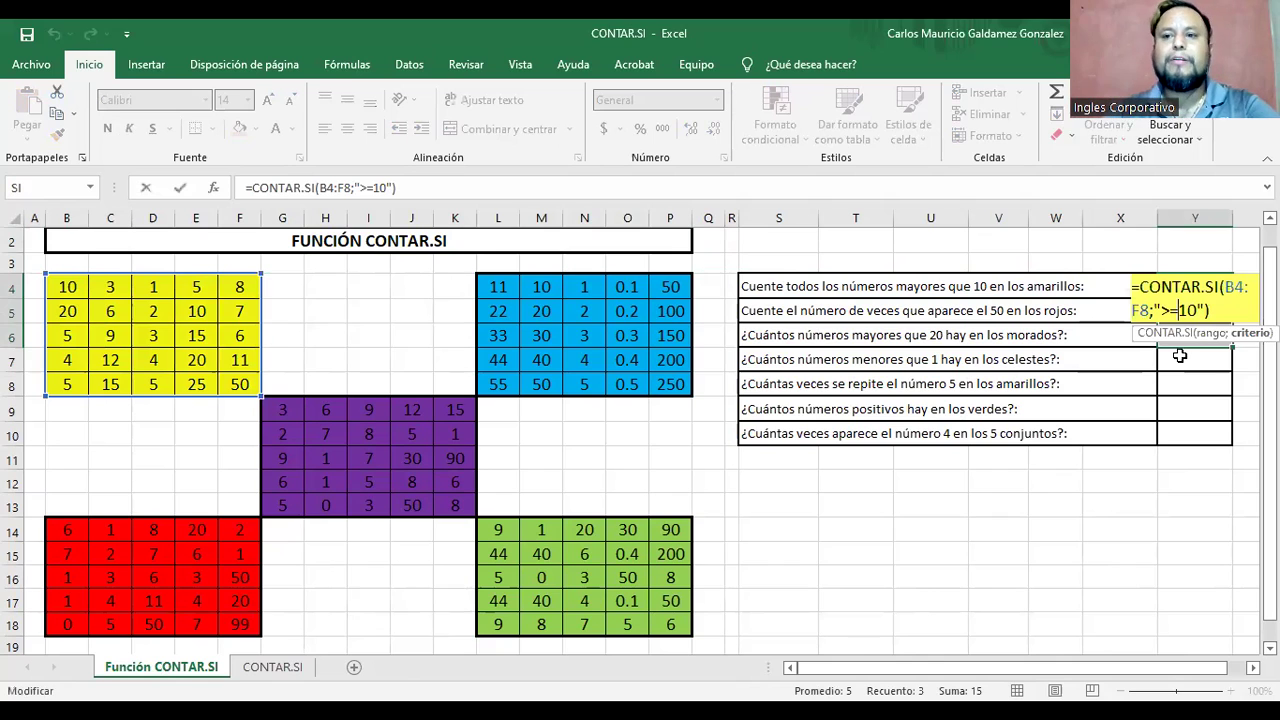
click(1180, 356)
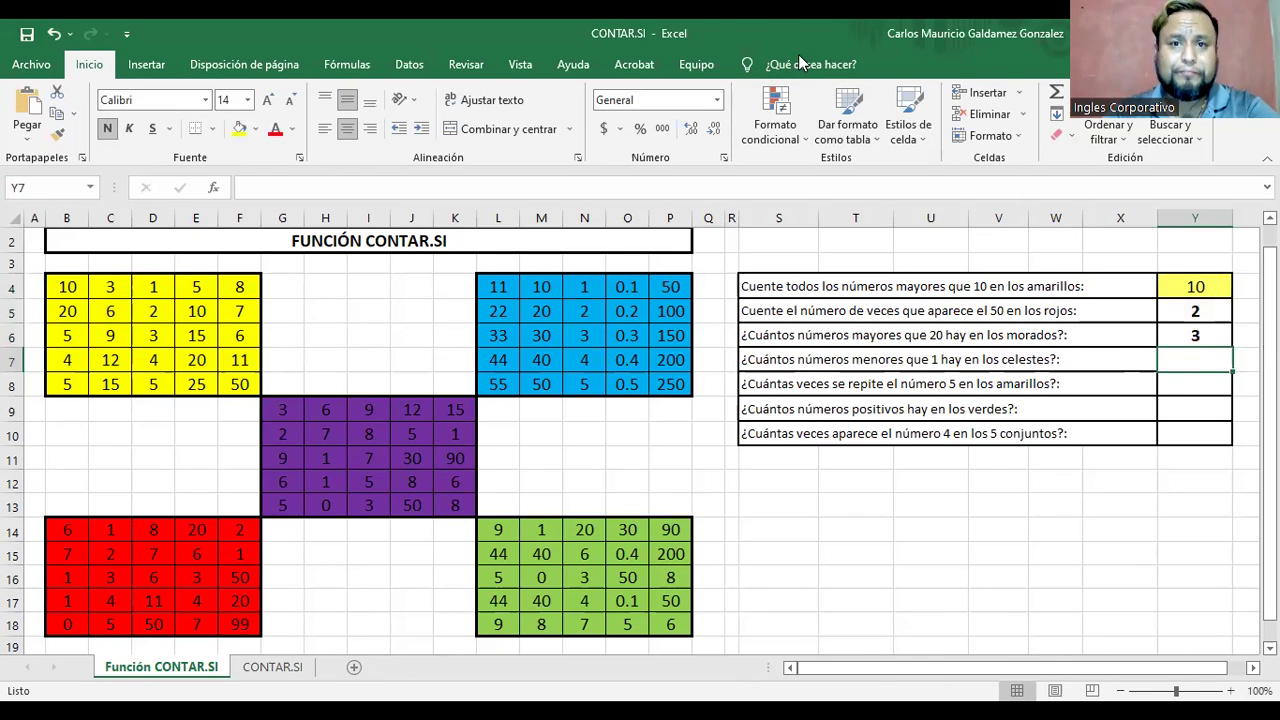
Step: Switch to the browser and look over the course page 1.6 Objetivo de la lección
key(alt+s)
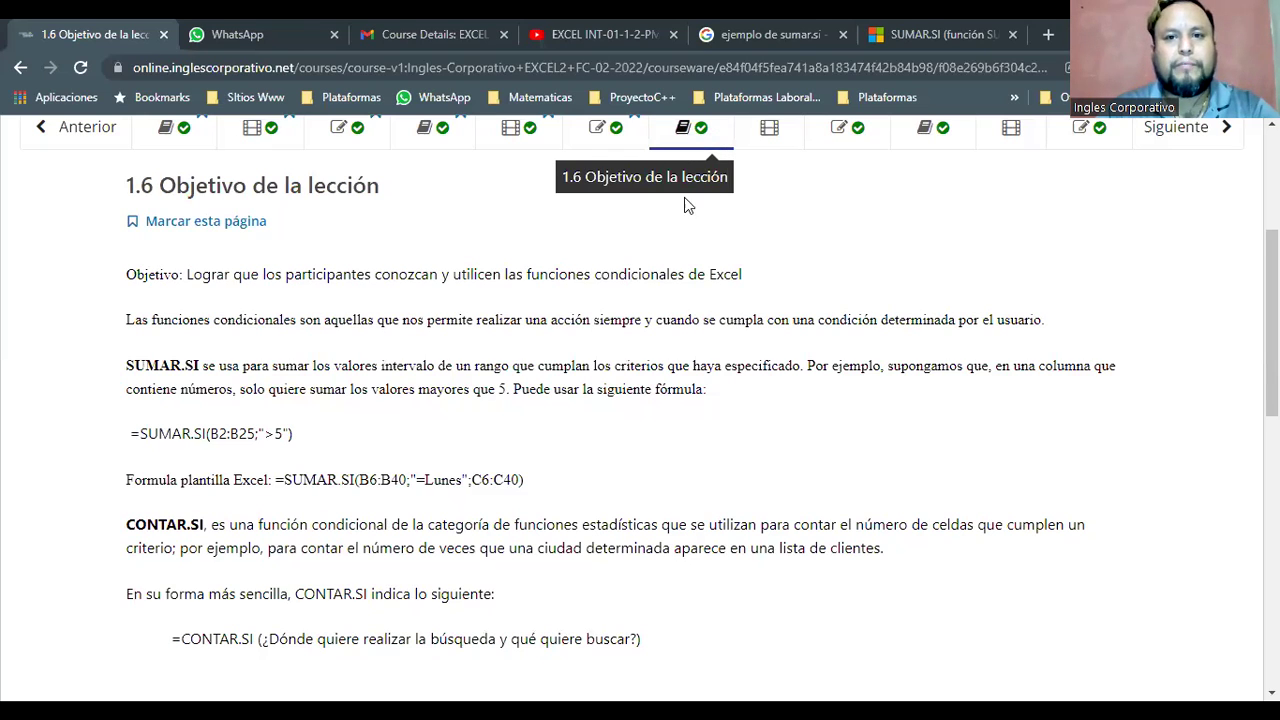
scroll(686, 200, up, 3)
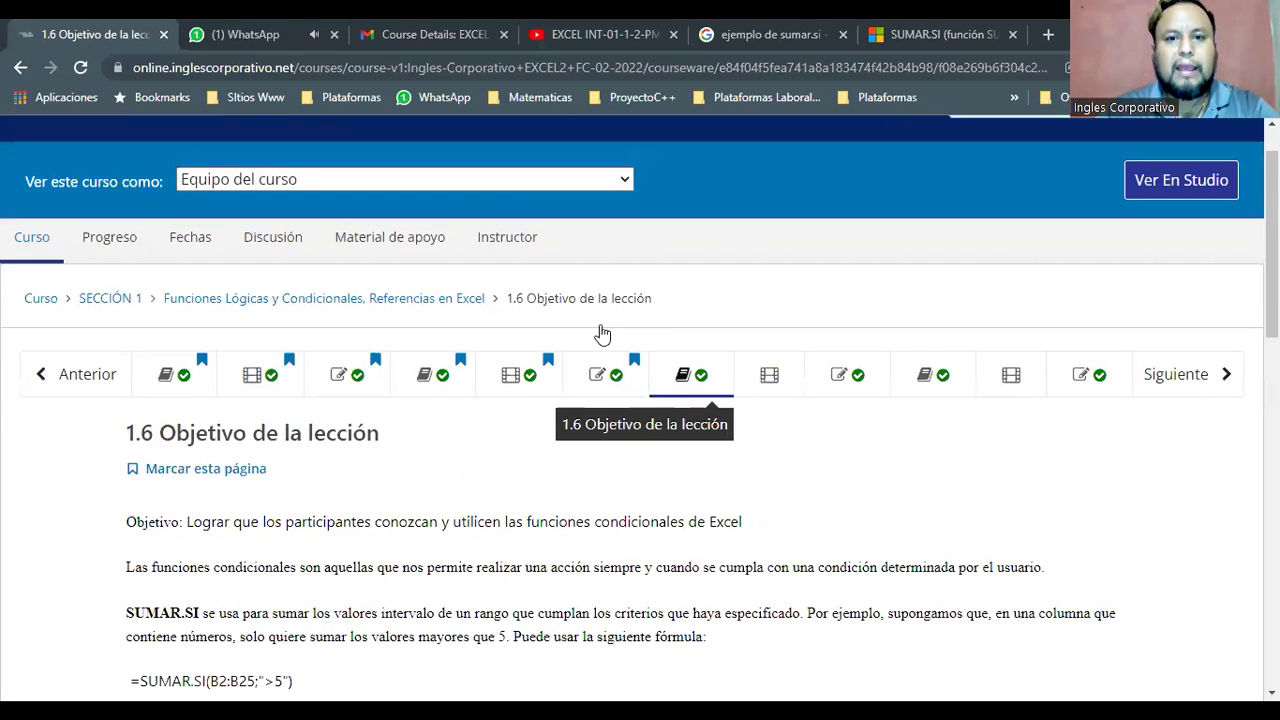
Step: Open the course's 1.7 video lesson on Funciones condicionales (Sumar.SI, Contar.SI) and go to its heading
scroll(660, 332, down, 1)
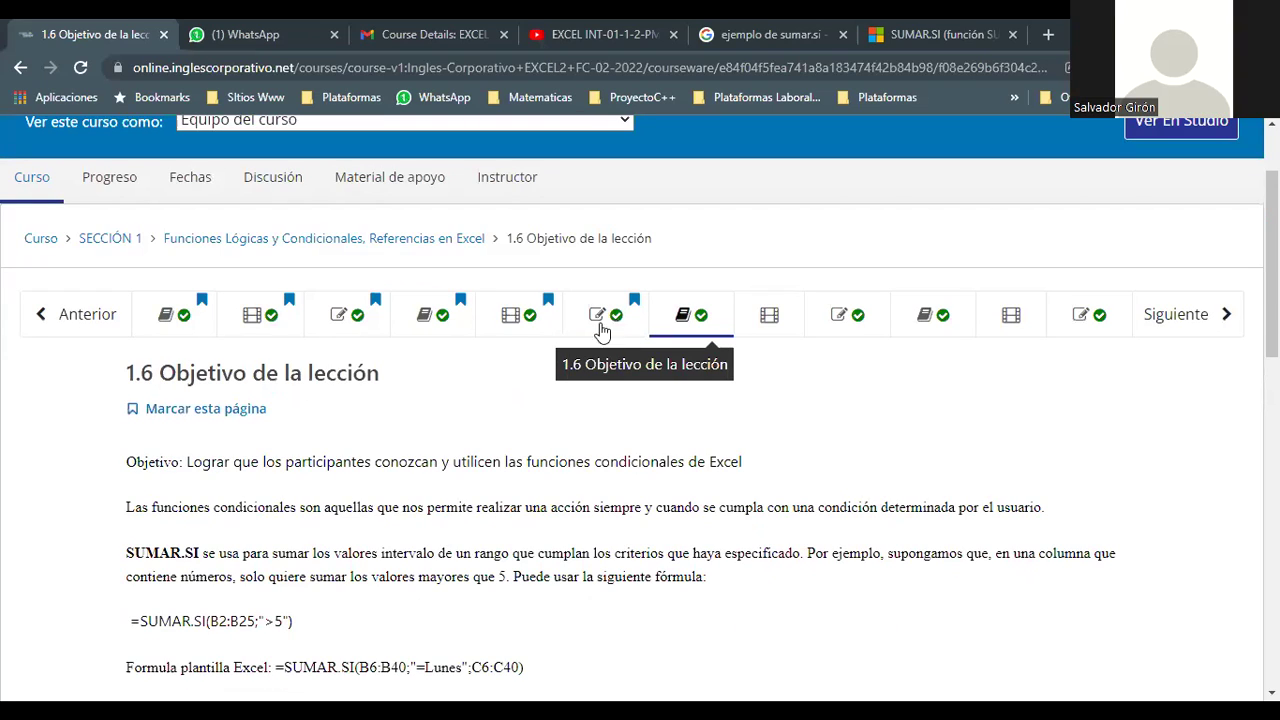
click(769, 315)
scroll(650, 290, down, 2)
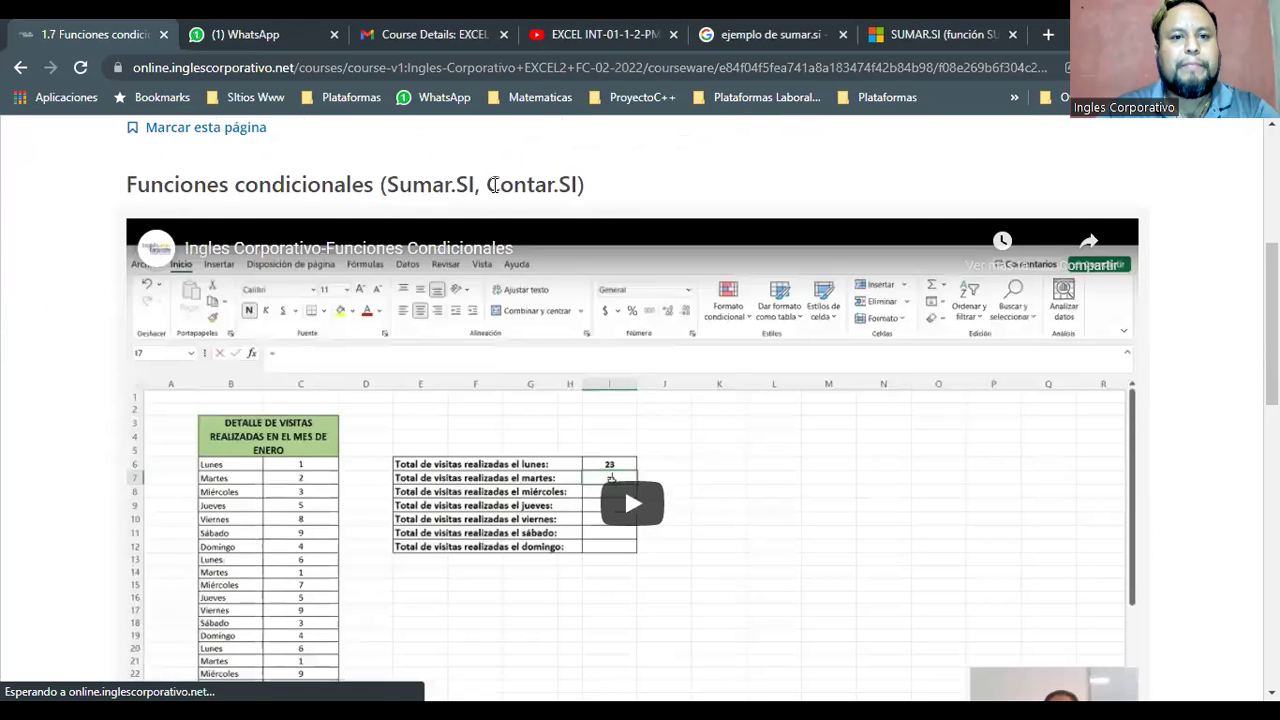
double_click(478, 184)
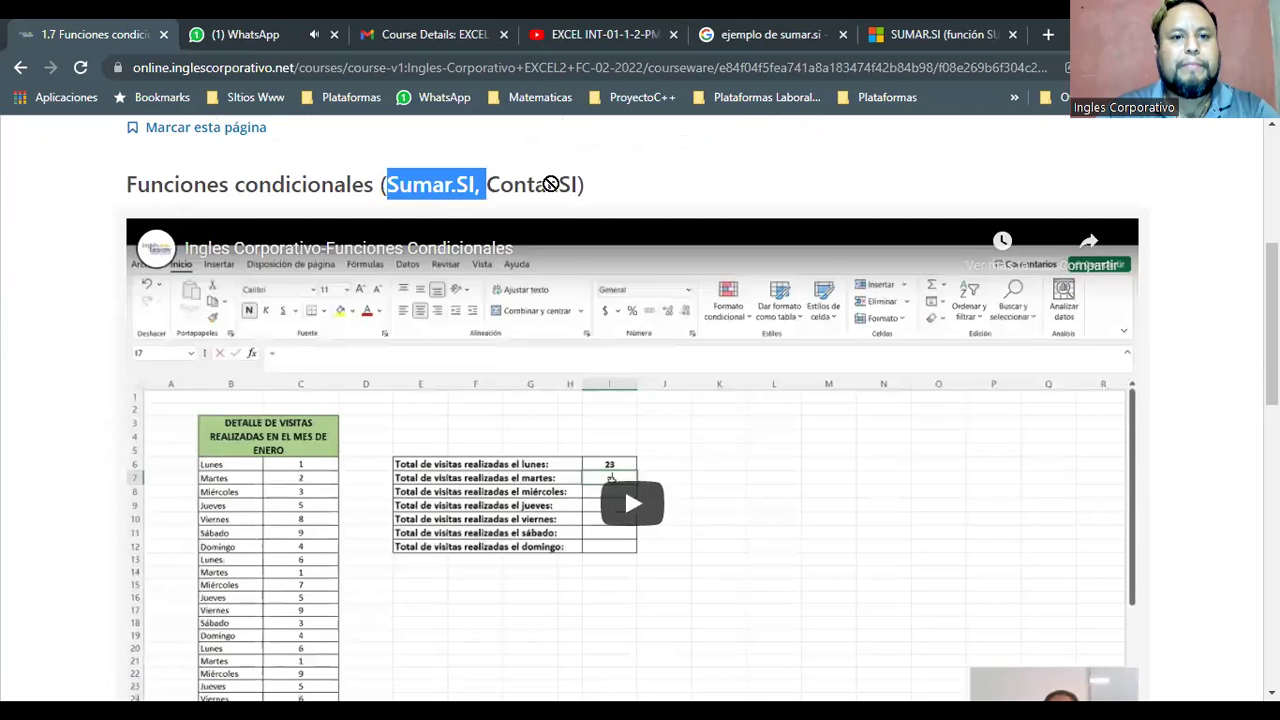
Step: Download the CONTAR.SI practice workbook linked below the lesson video
scroll(567, 190, down, 2)
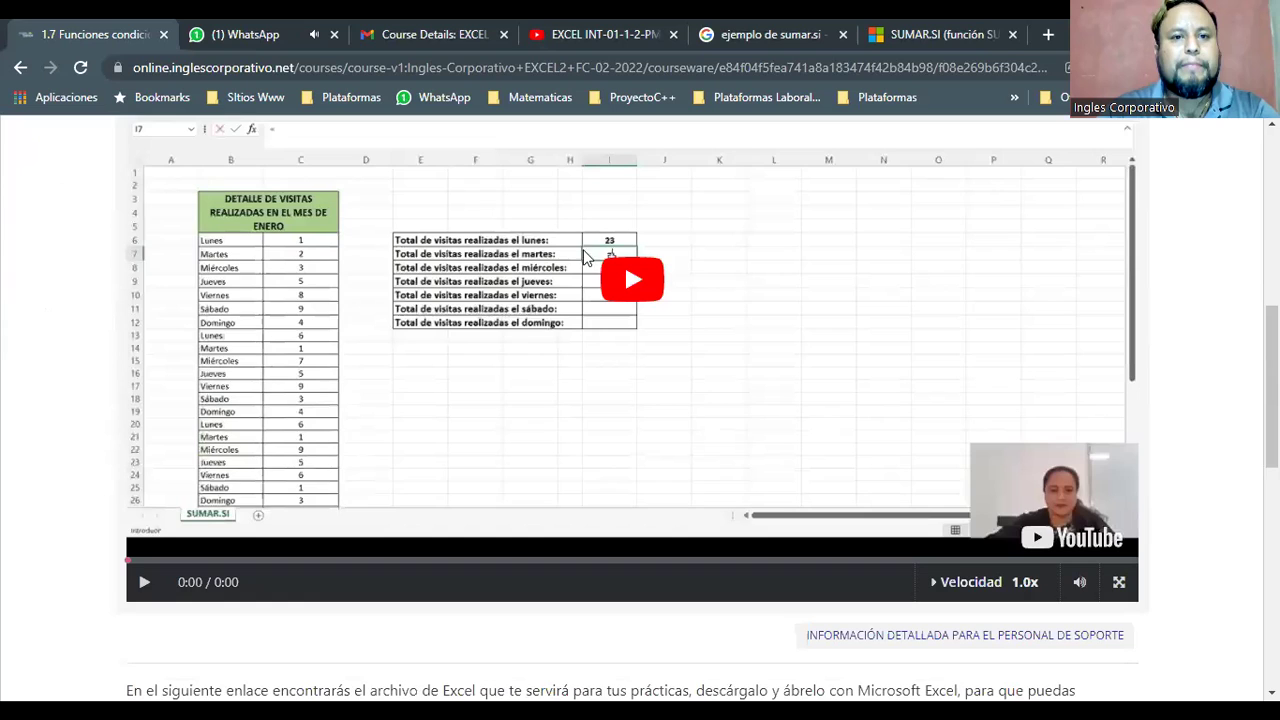
scroll(247, 413, down, 3)
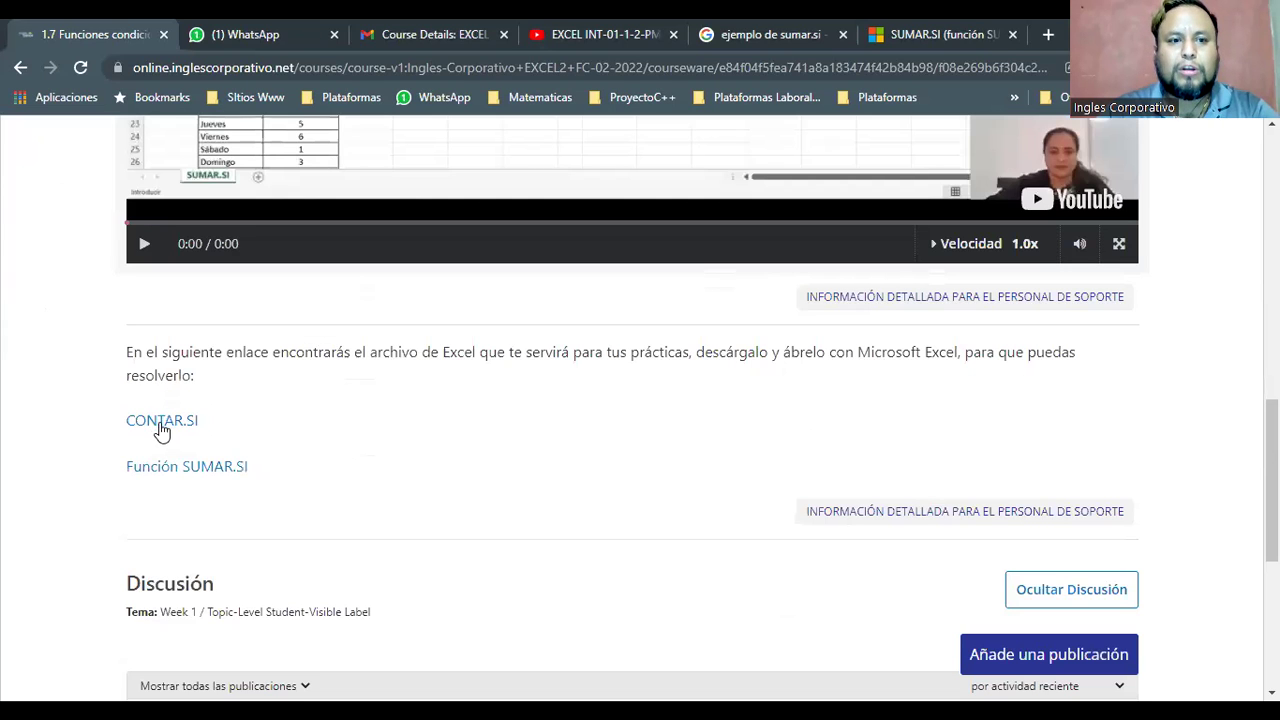
click(163, 421)
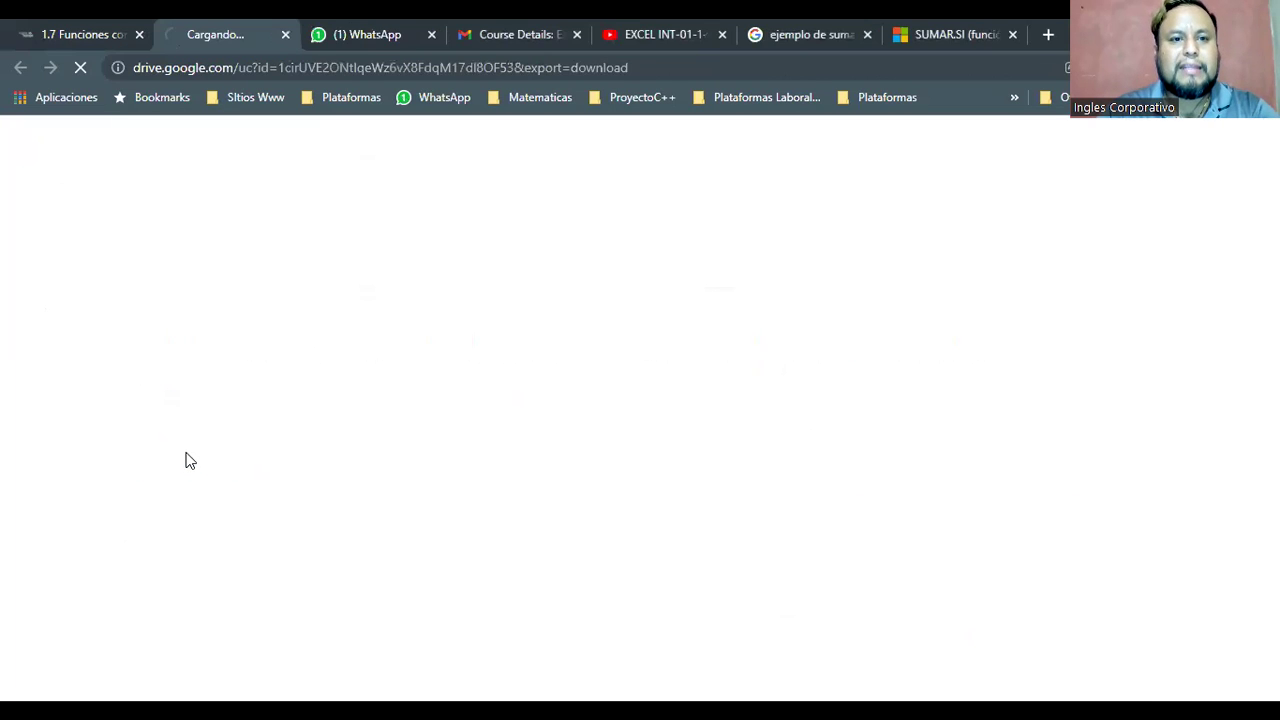